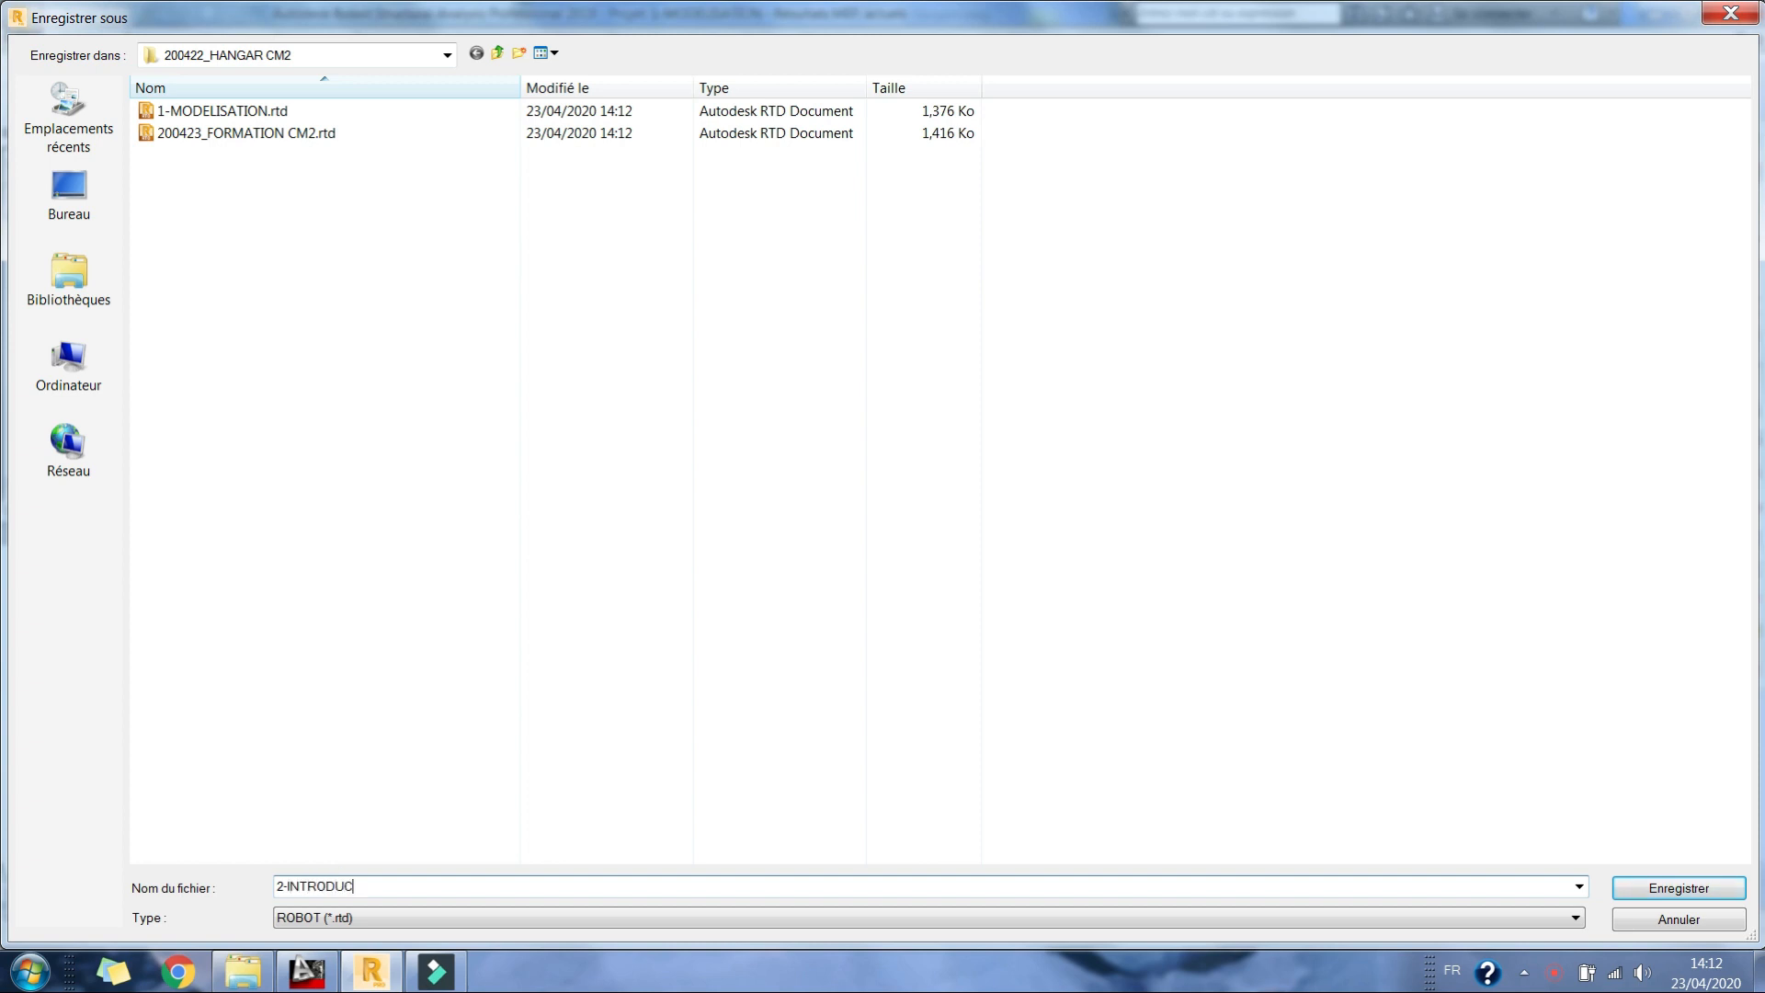
# Step: Save the project as a new file named 2-INTRODUCTION DES CHARGES
pyautogui.write('DES CHARGES')
pyautogui.click(1720, 888)
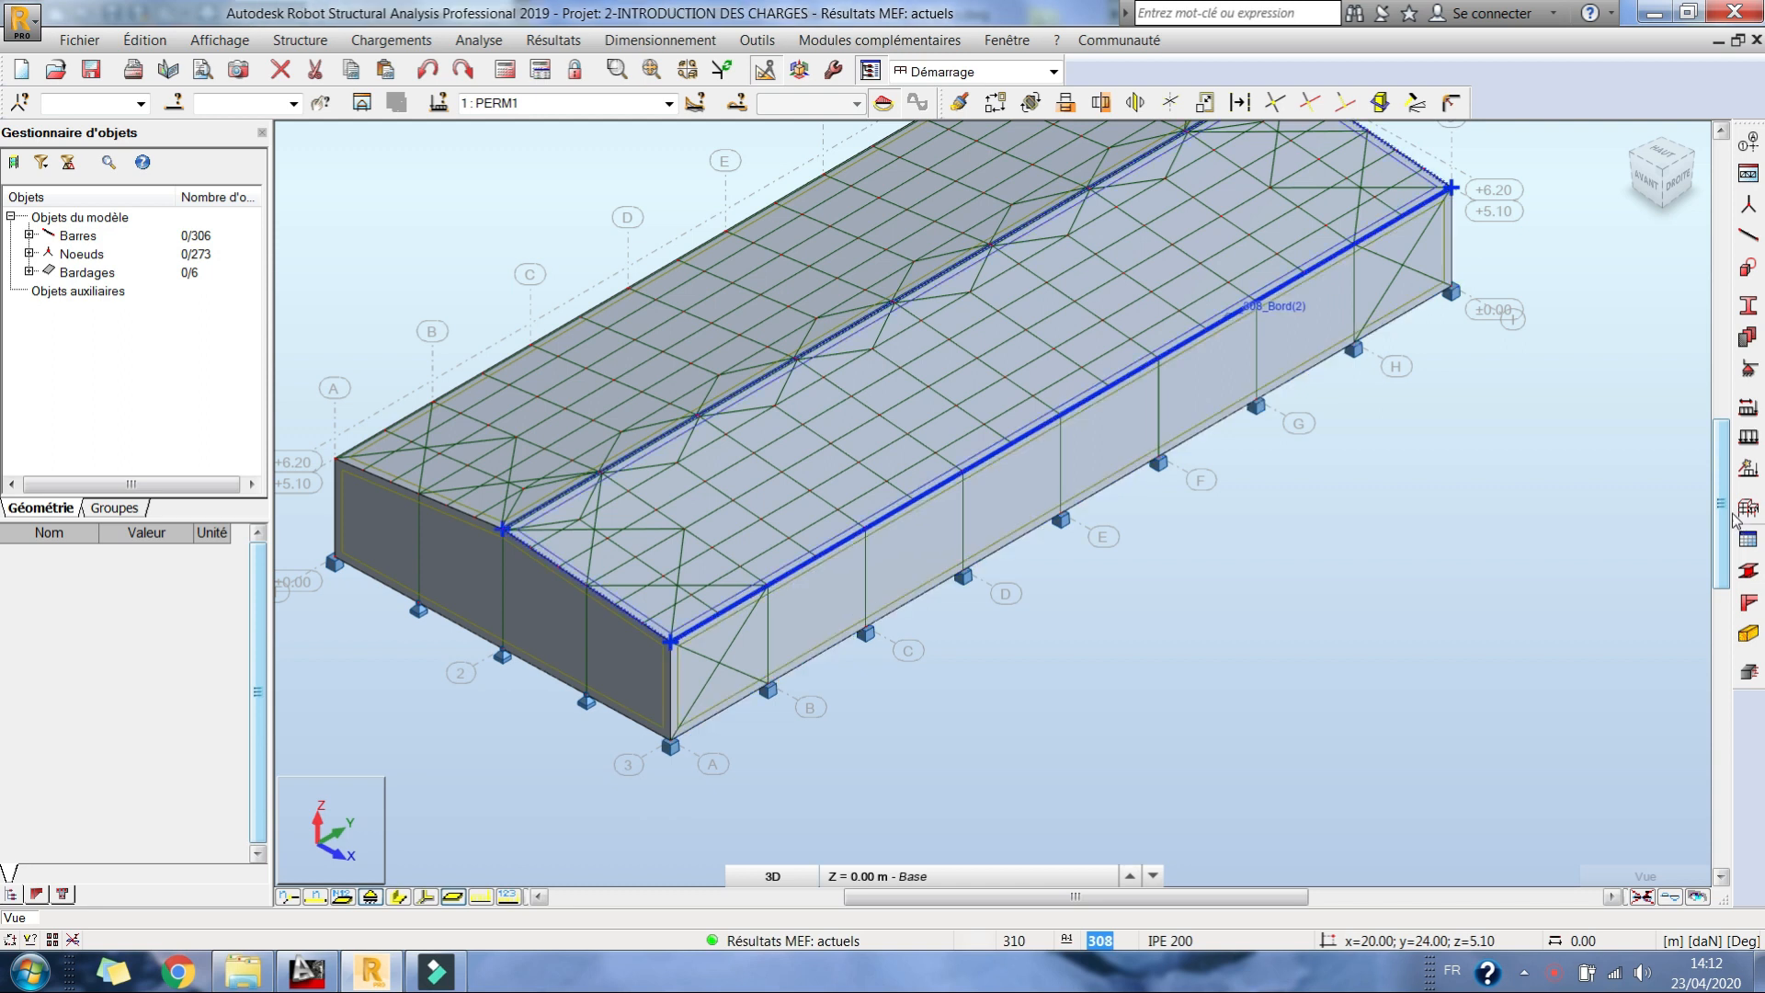
# Step: Add load case 2 with the nature d'exploitation, named Q
pyautogui.click(1749, 415)
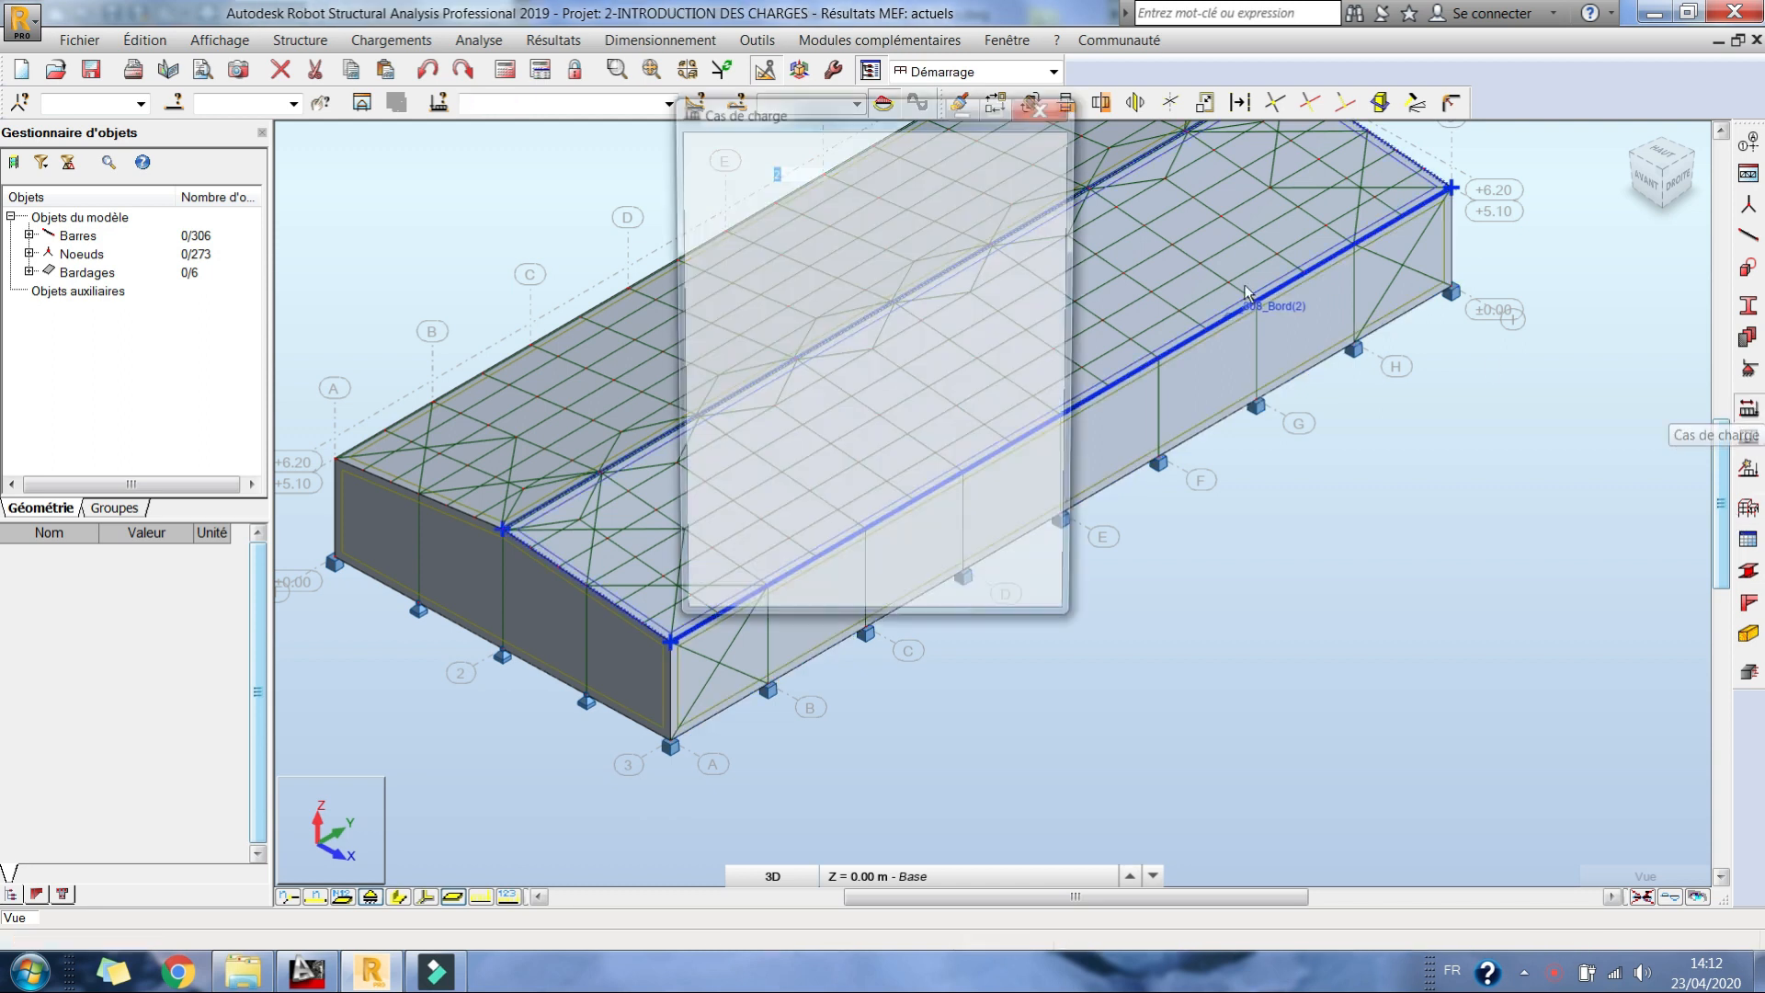
pyautogui.click(783, 364)
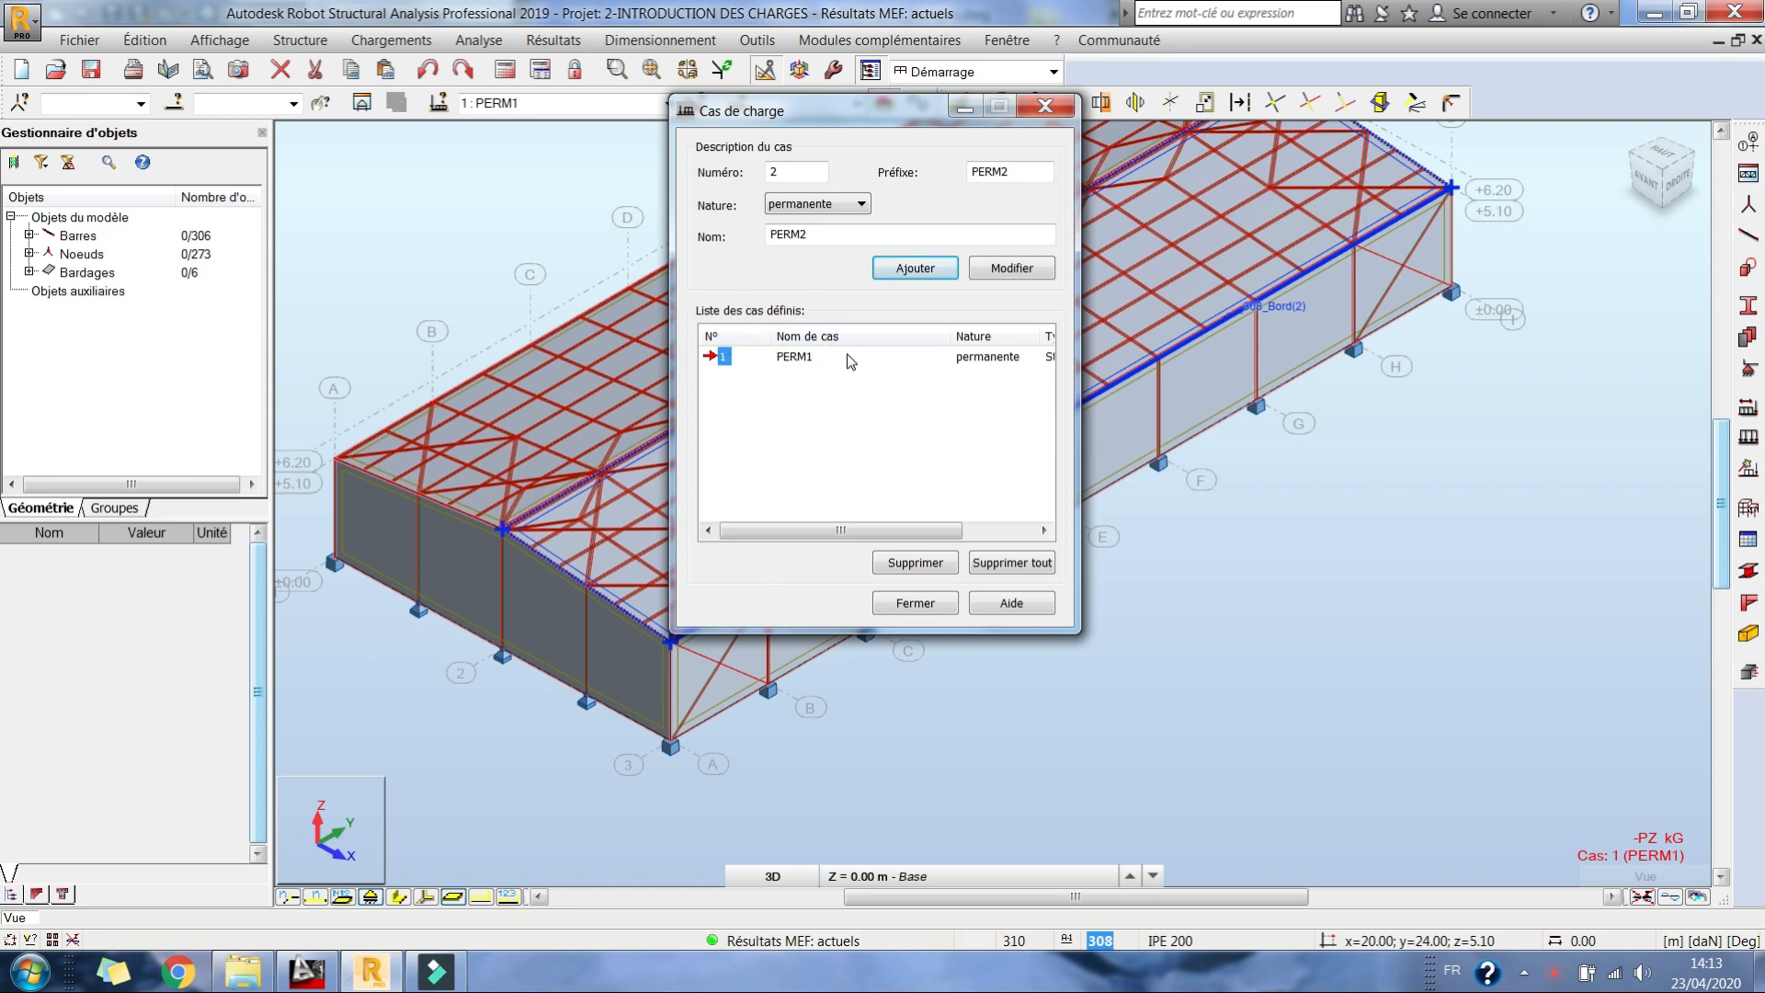
pyautogui.click(800, 203)
pyautogui.click(799, 233)
pyautogui.doubleClick(833, 231)
pyautogui.press('BackSpace')
pyautogui.write('Q')
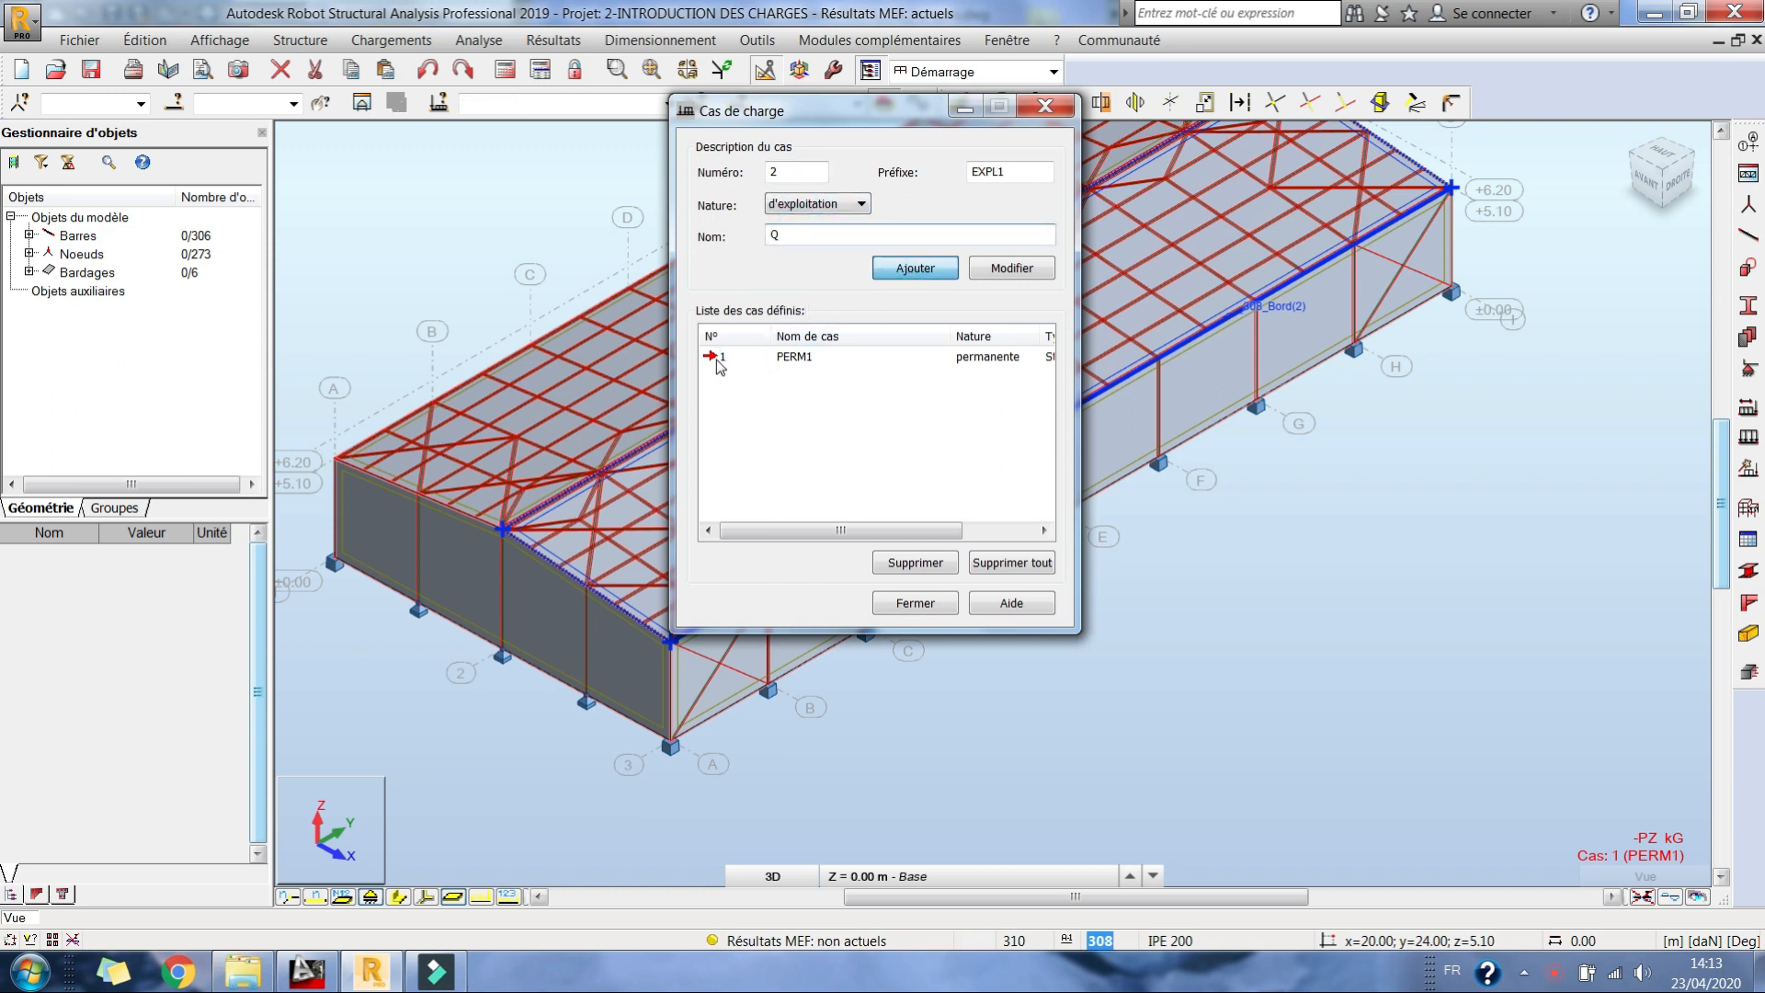
# Step: Rename the permanent load case PERM1 as G and finish the load case definition
pyautogui.click(722, 357)
pyautogui.moveTo(825, 241); pyautogui.dragTo(765, 228)
pyautogui.write('G')
pyautogui.click(1011, 267)
pyautogui.click(940, 605)
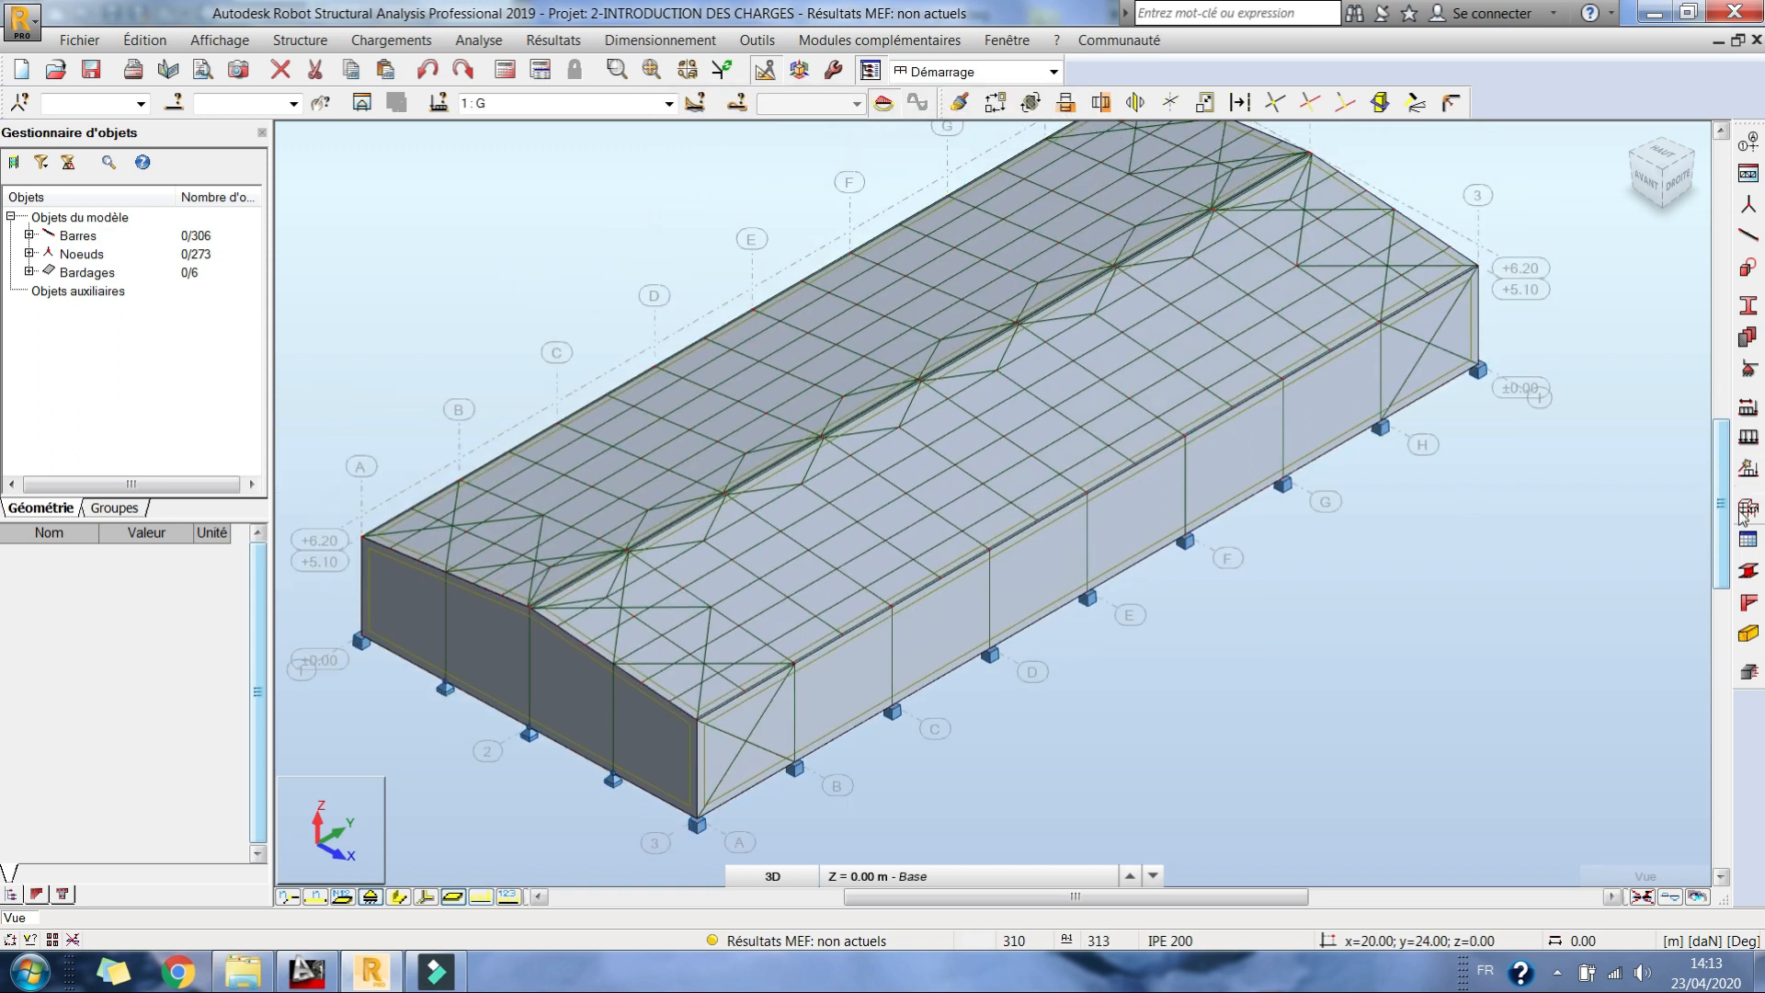
# Step: Apply a uniform surface load of -27 daN/m2 in global Z to both roof slopes in case G
pyautogui.click(1747, 507)
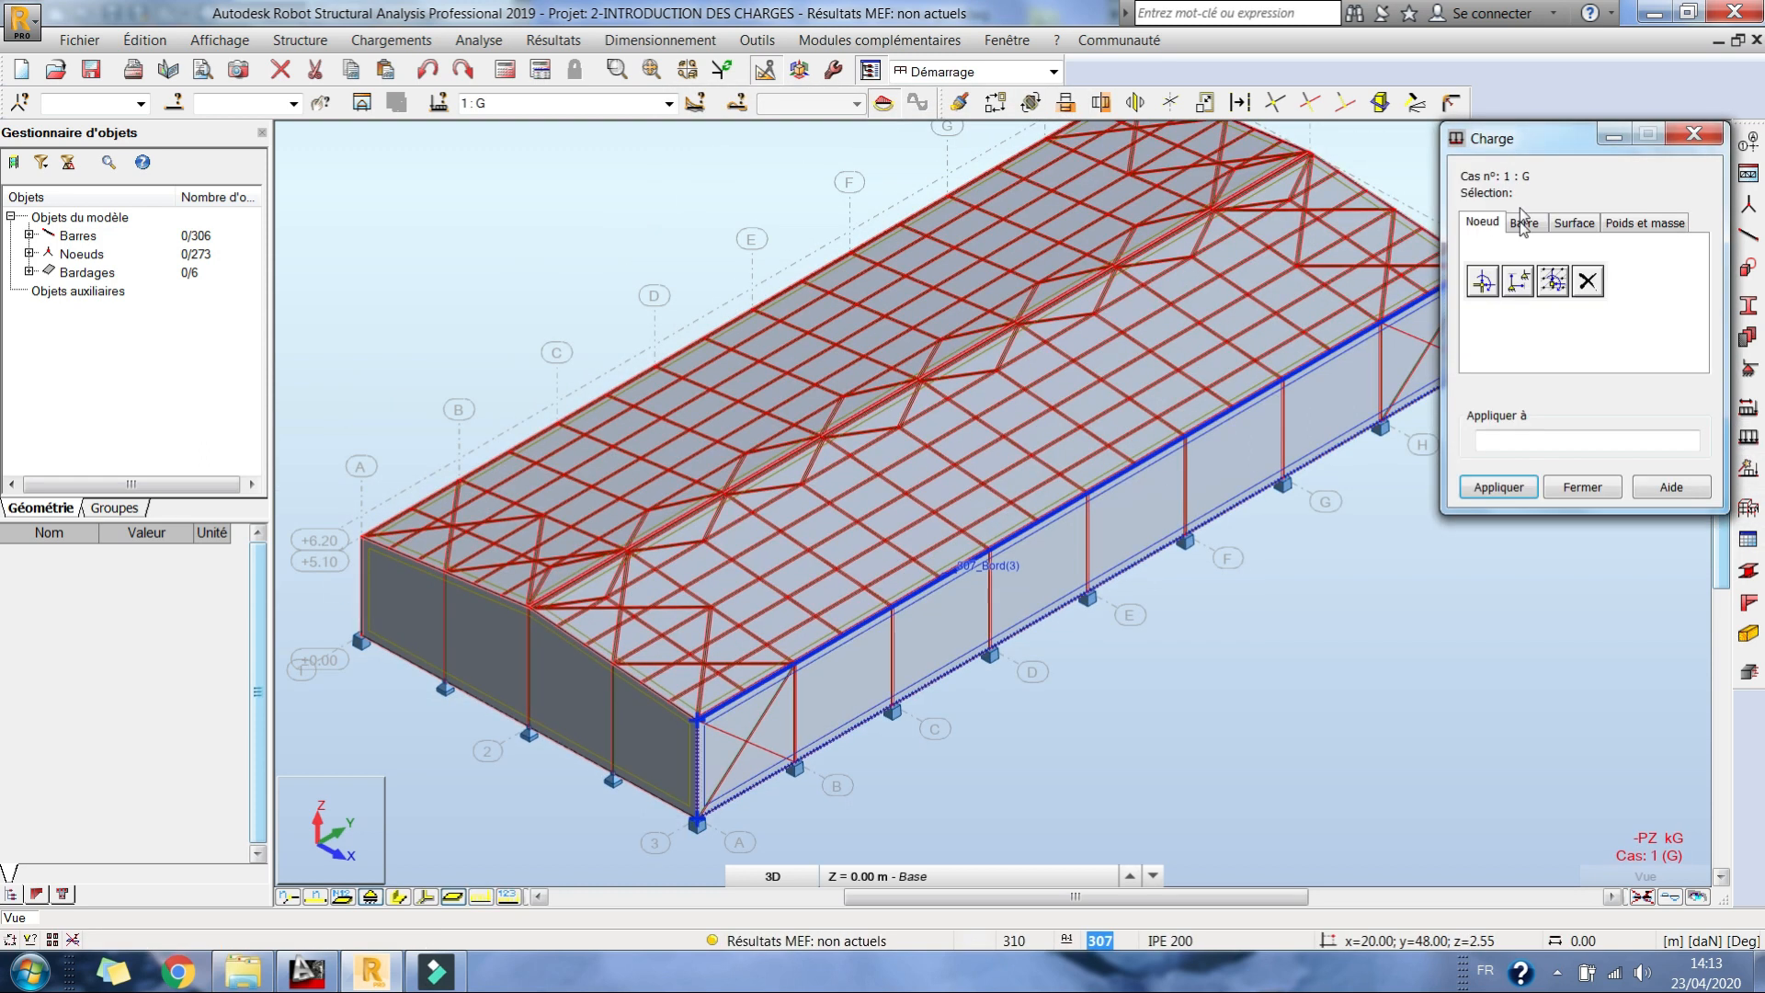
pyautogui.moveTo(1520, 130); pyautogui.dragTo(1342, 115)
pyautogui.click(1395, 205)
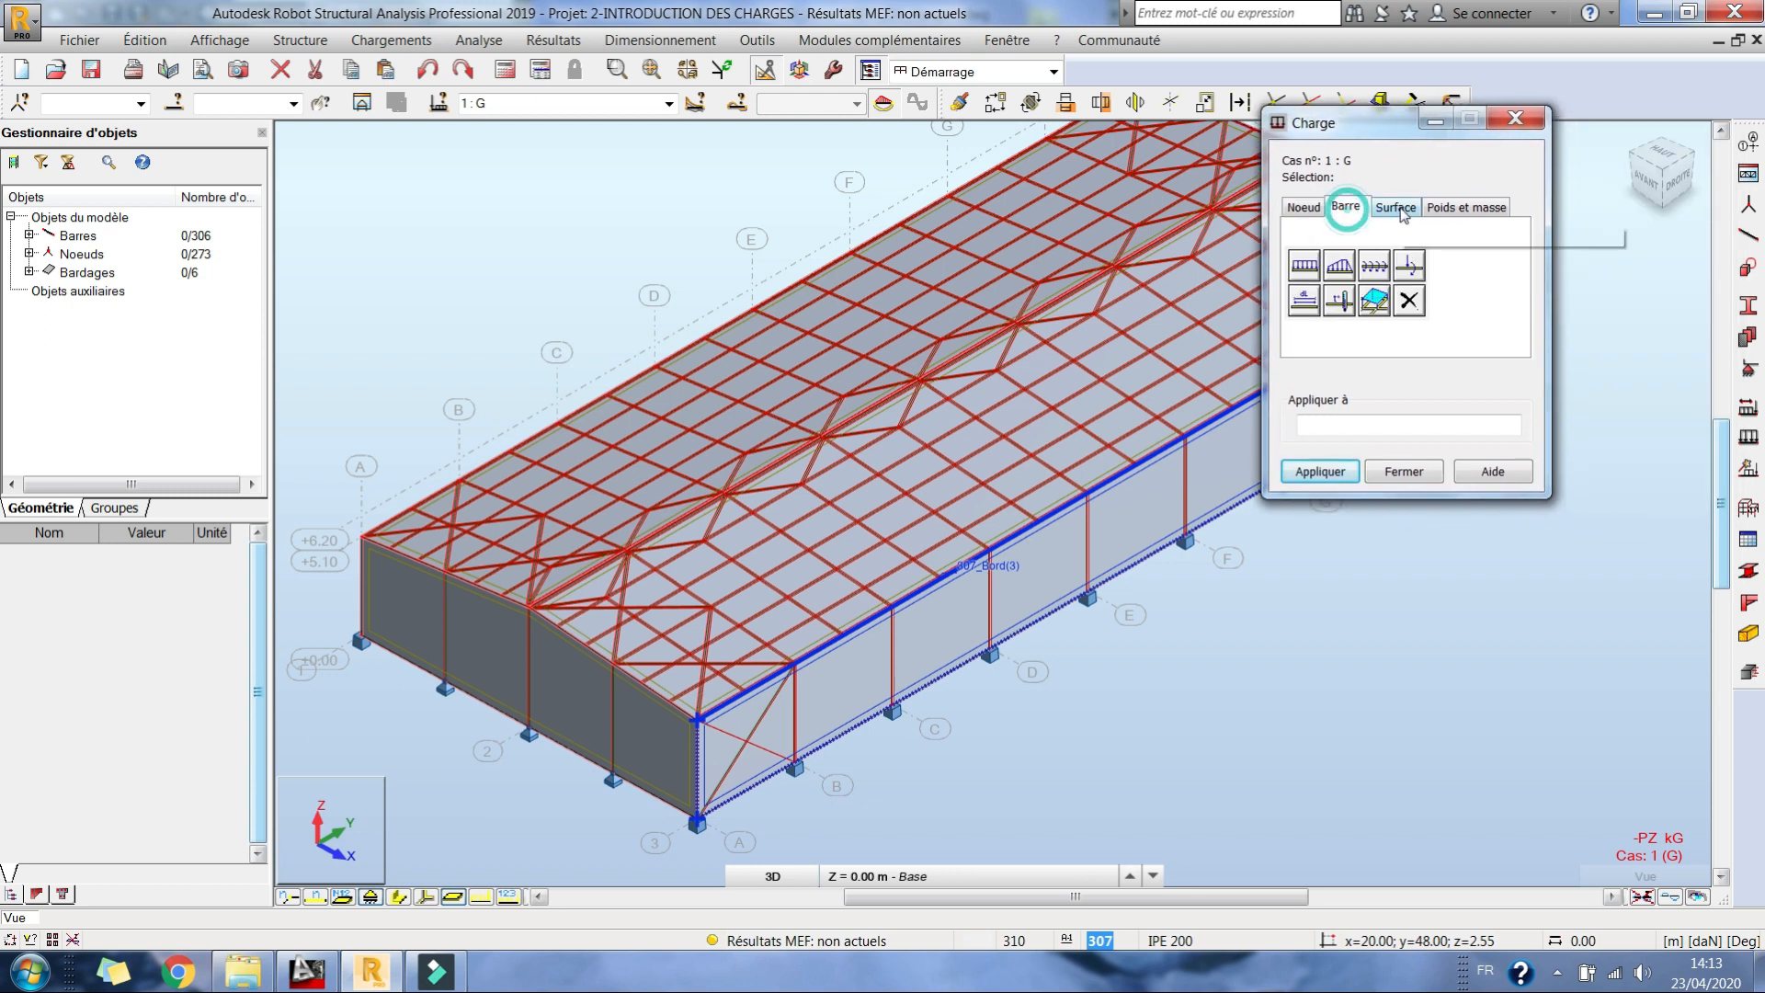
pyautogui.click(1303, 266)
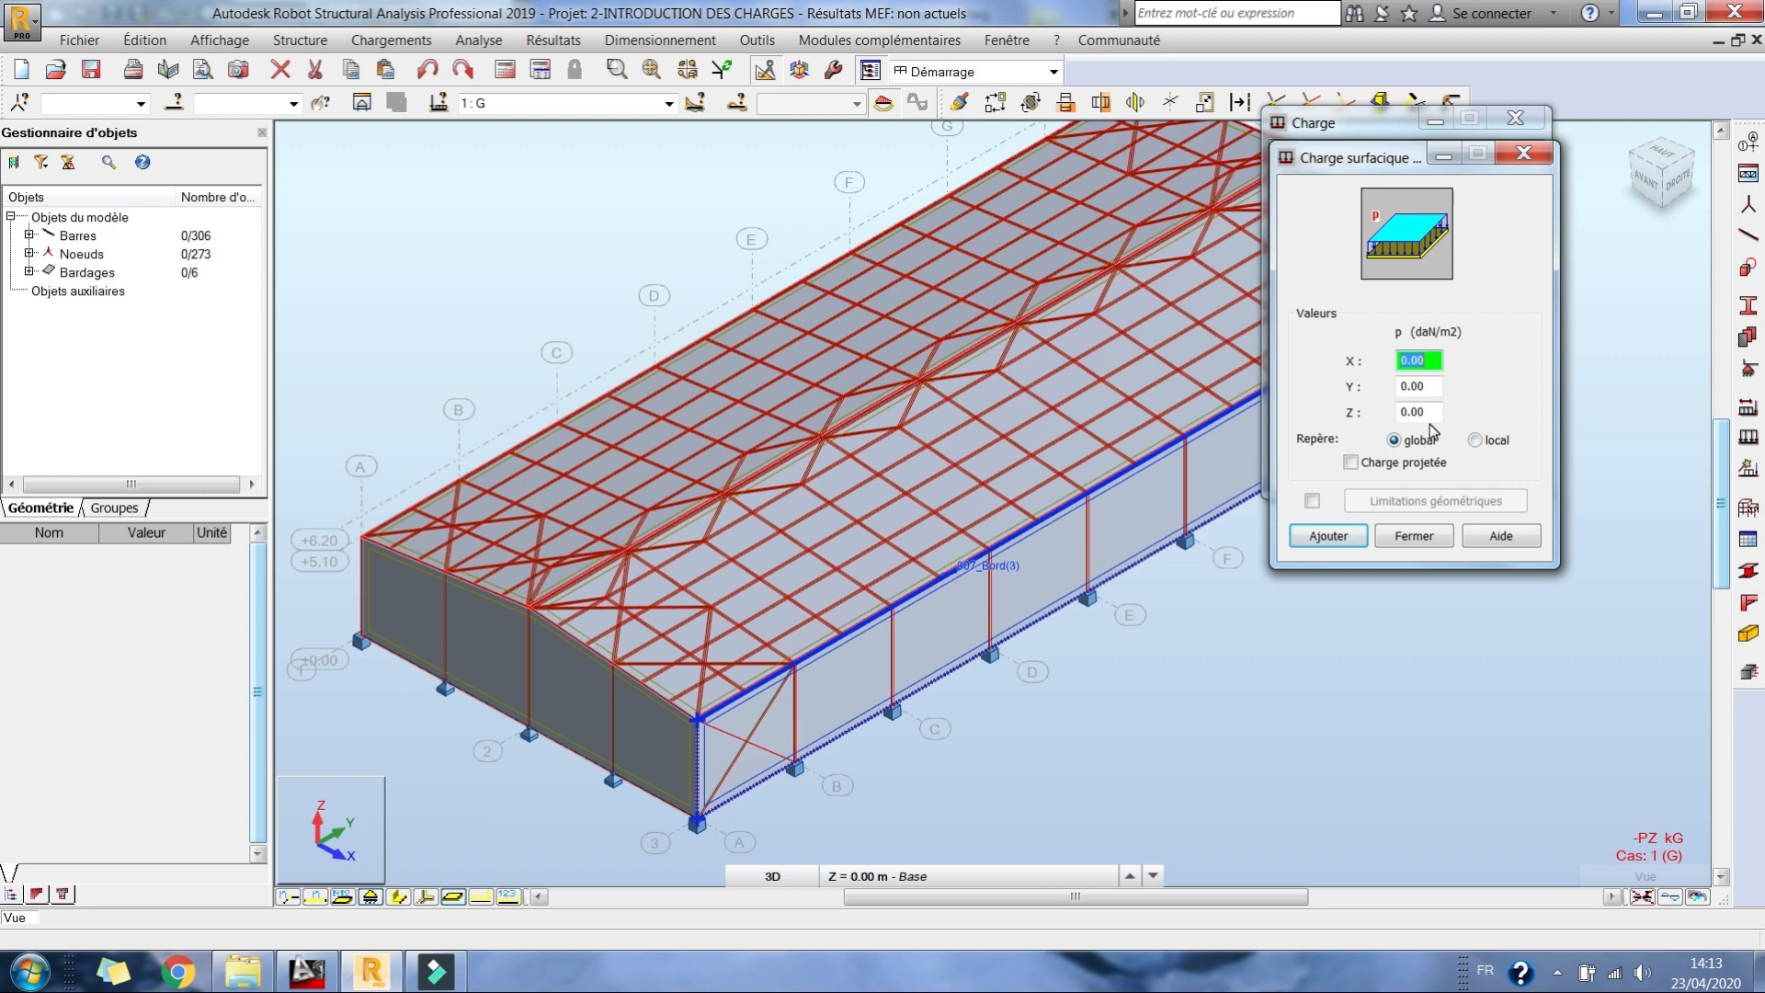
pyautogui.click(1426, 414)
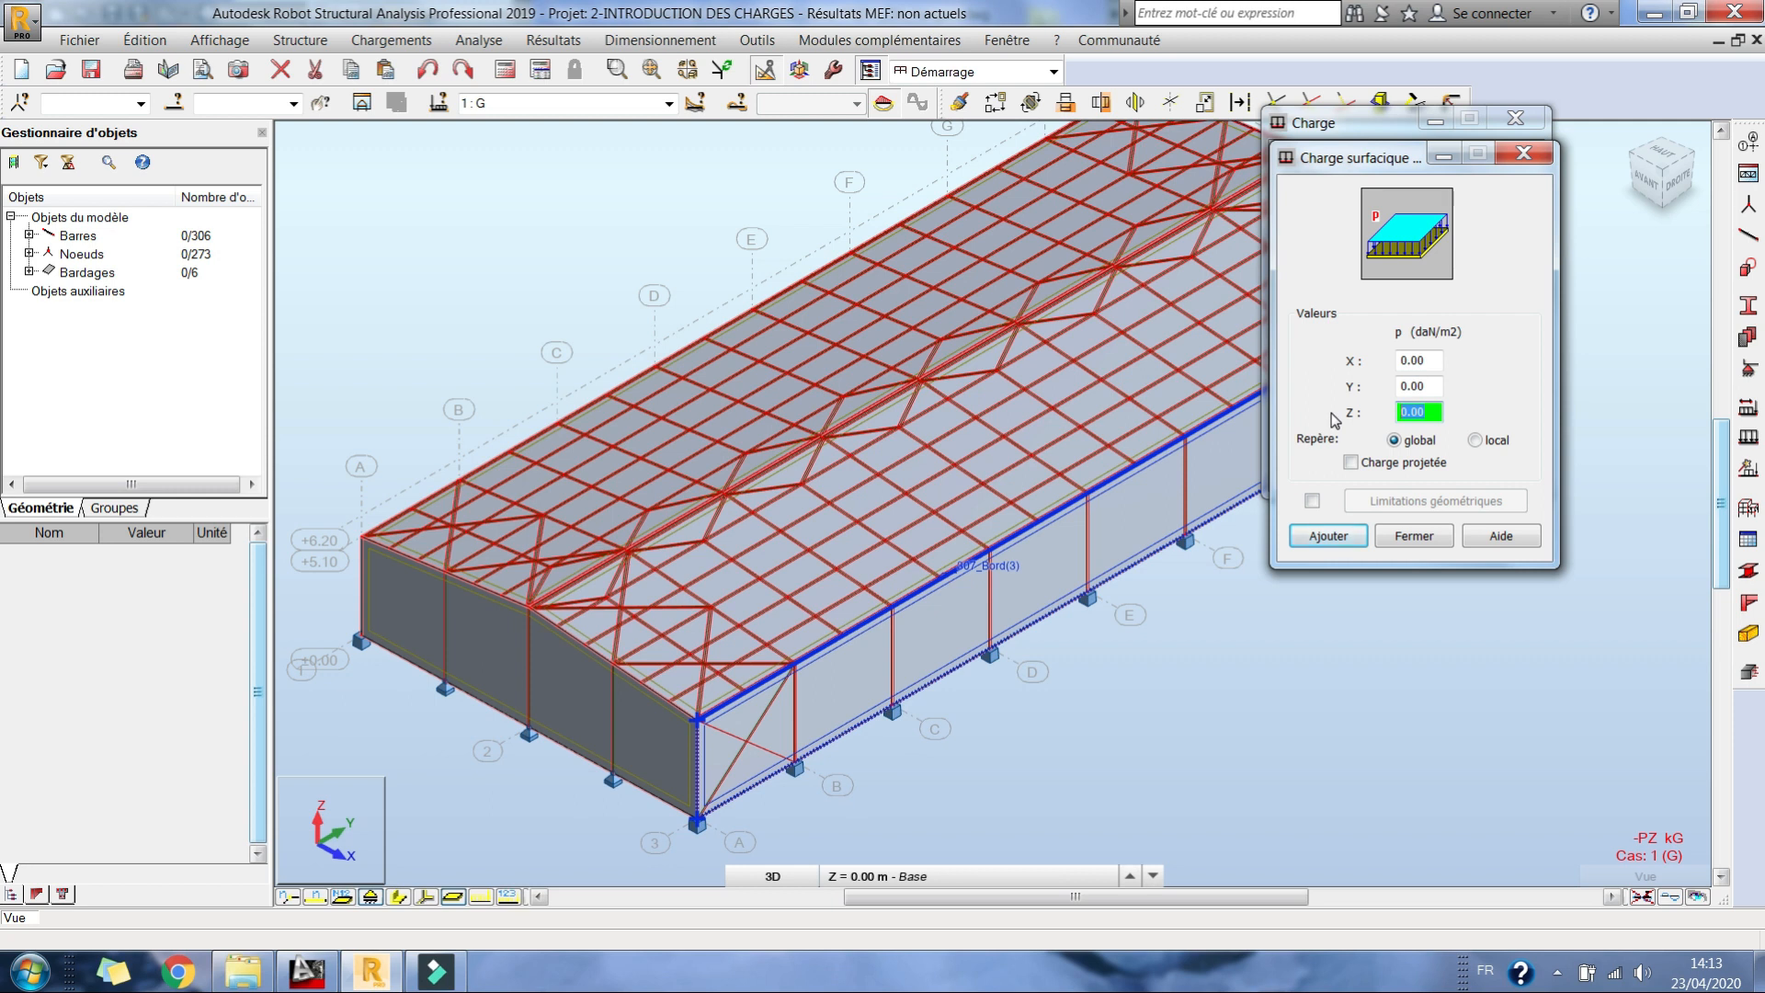
pyautogui.write('-27')
pyautogui.click(1330, 534)
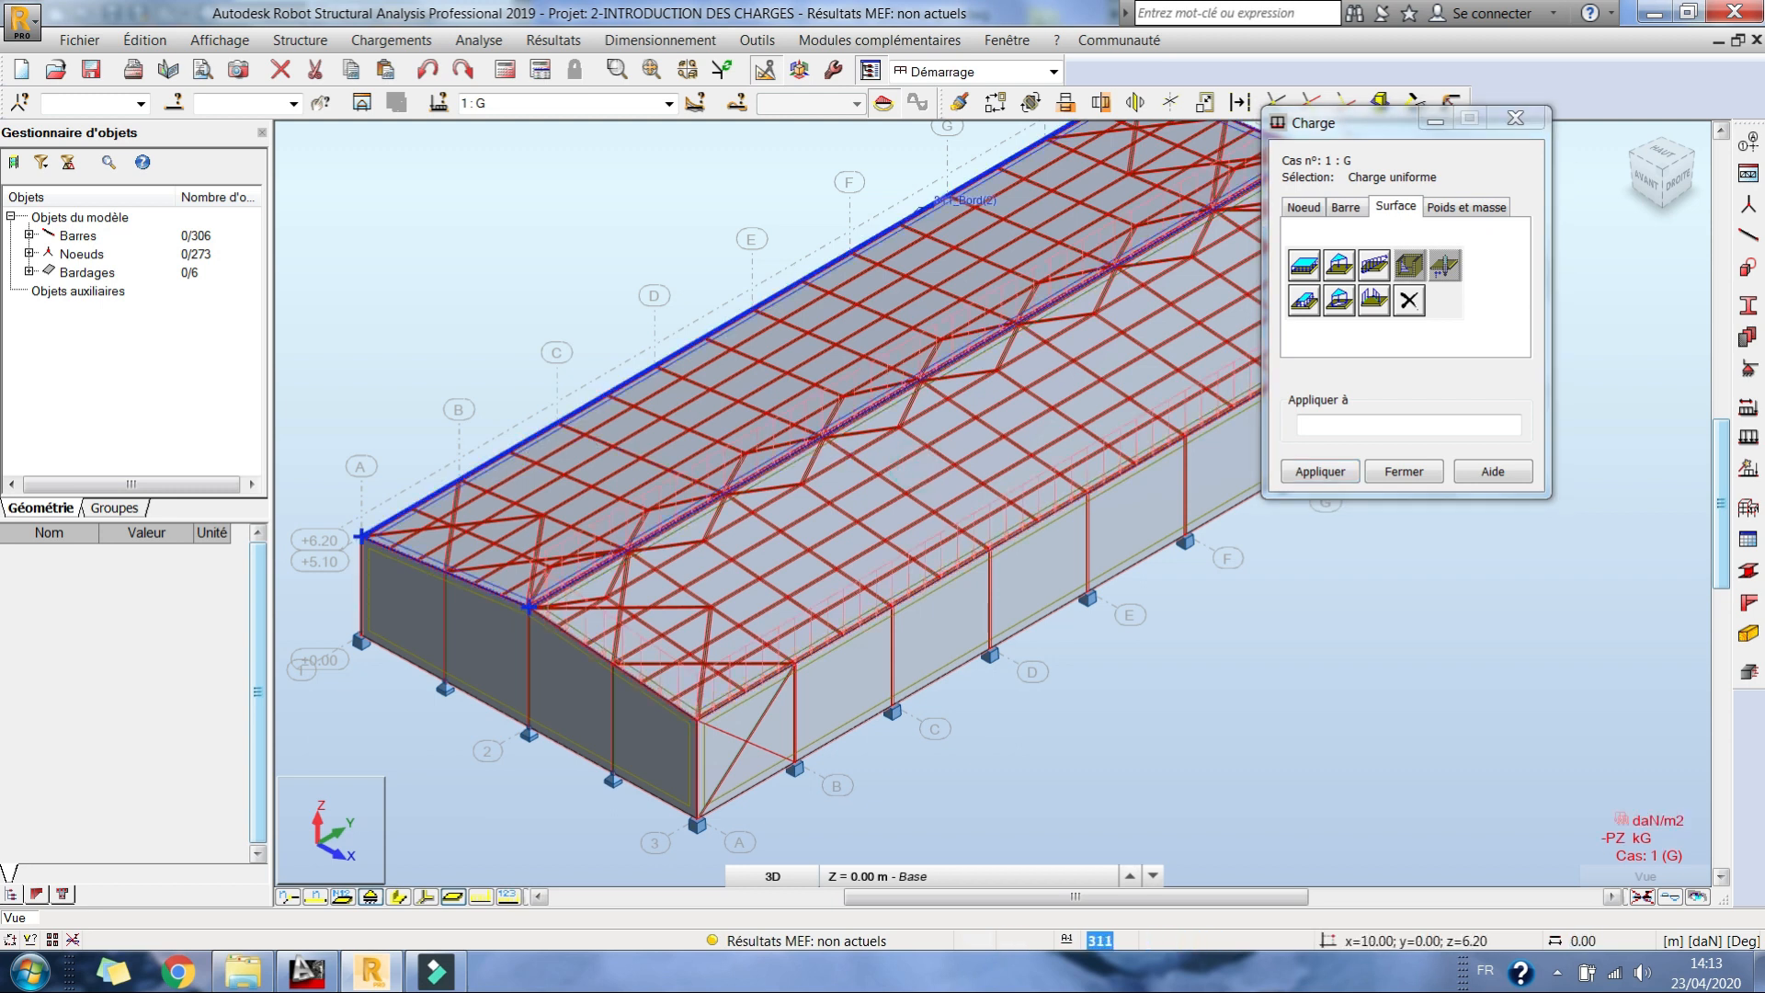
pyautogui.click(556, 496)
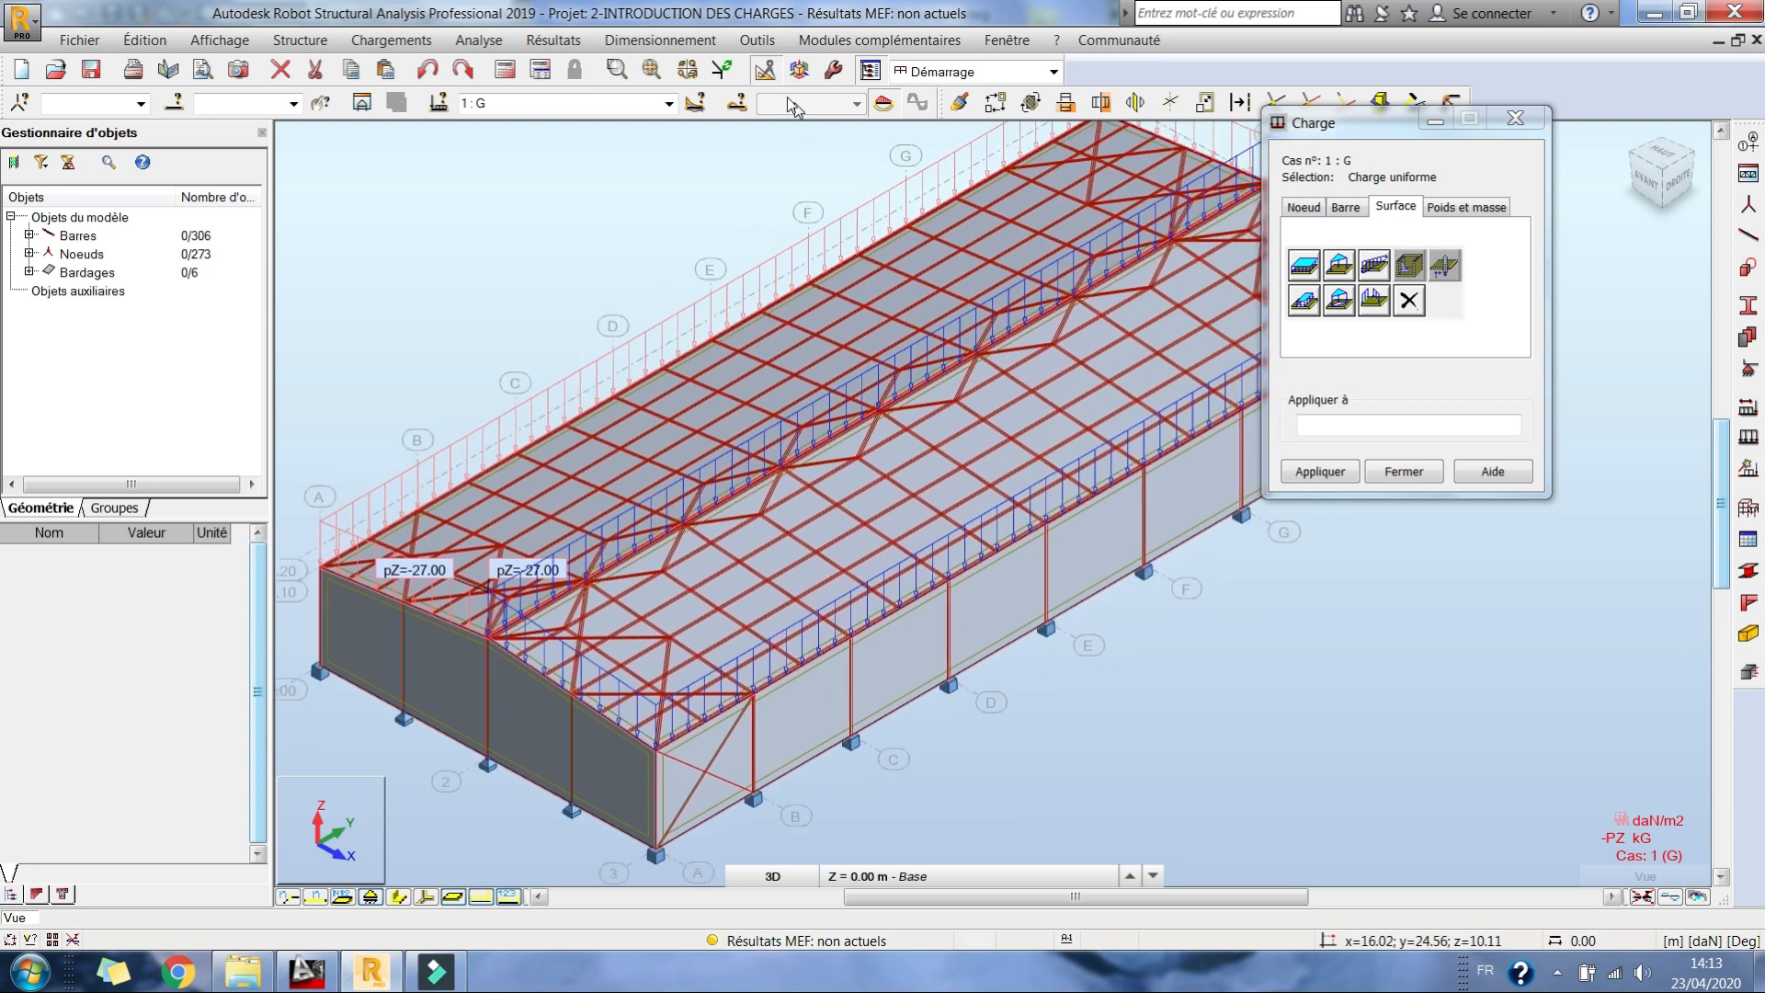
# Step: Apply a uniform surface load of -20 daN/m2 in global Z to both roof slopes in case Q
pyautogui.click(669, 104)
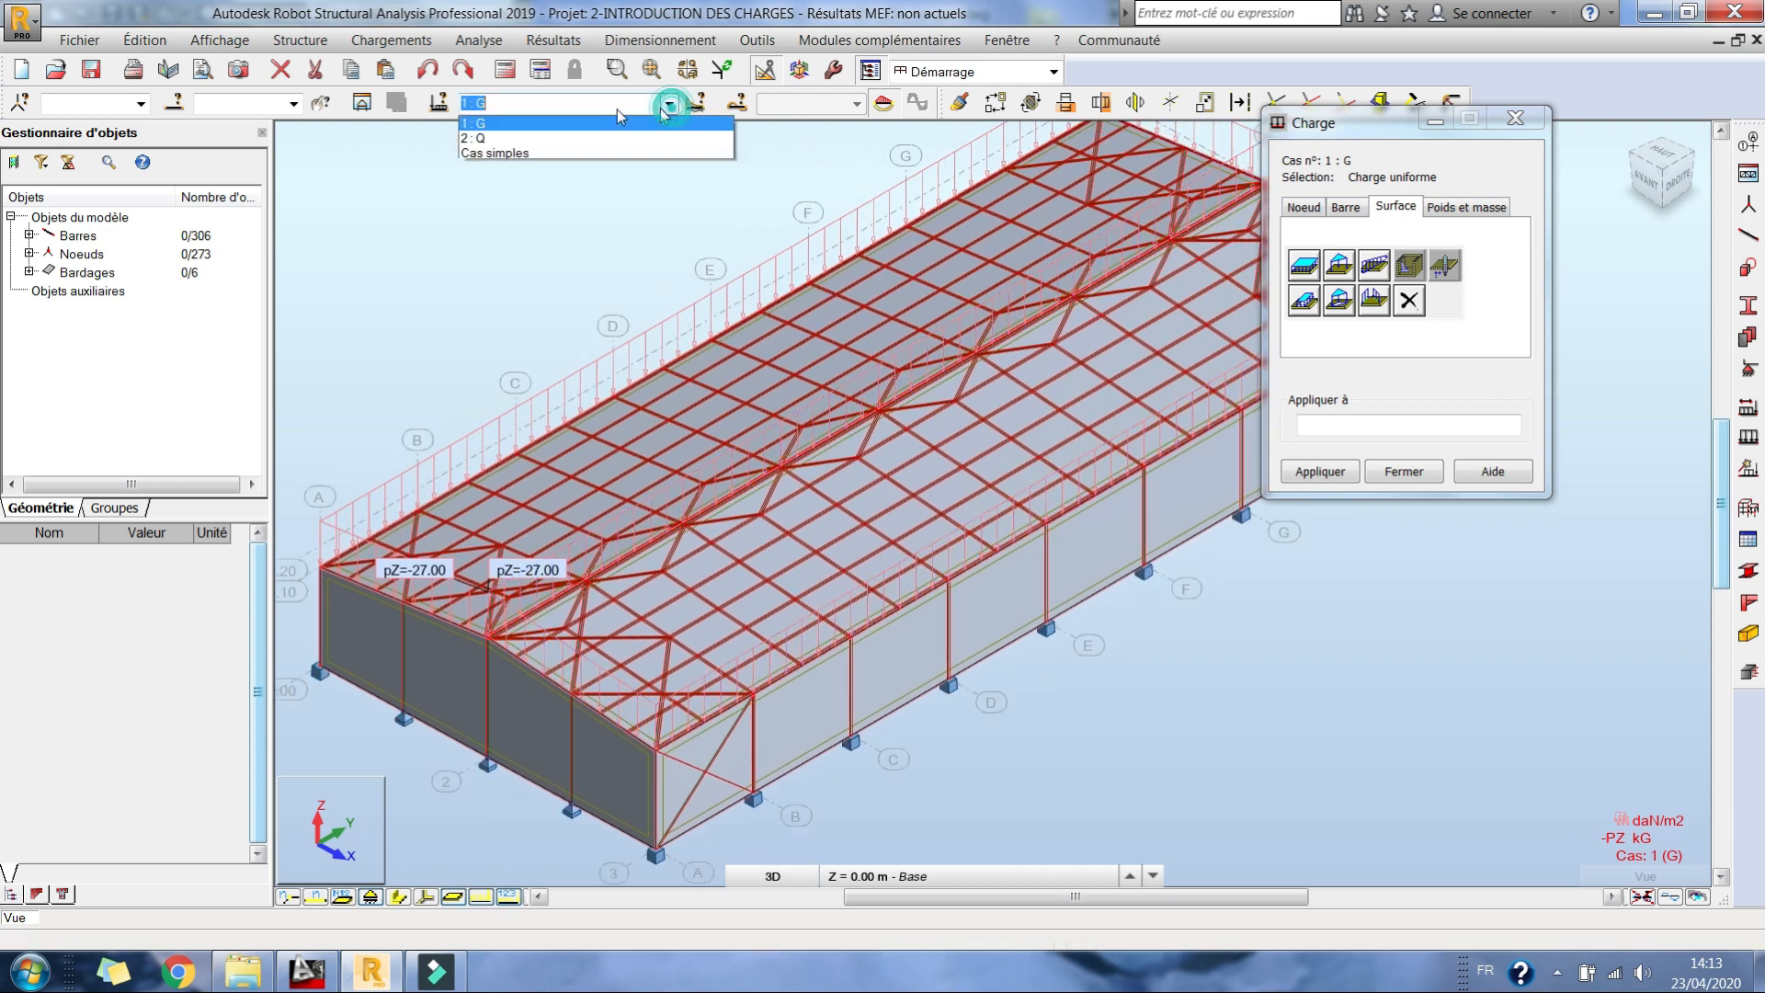
pyautogui.click(473, 137)
pyautogui.click(1304, 265)
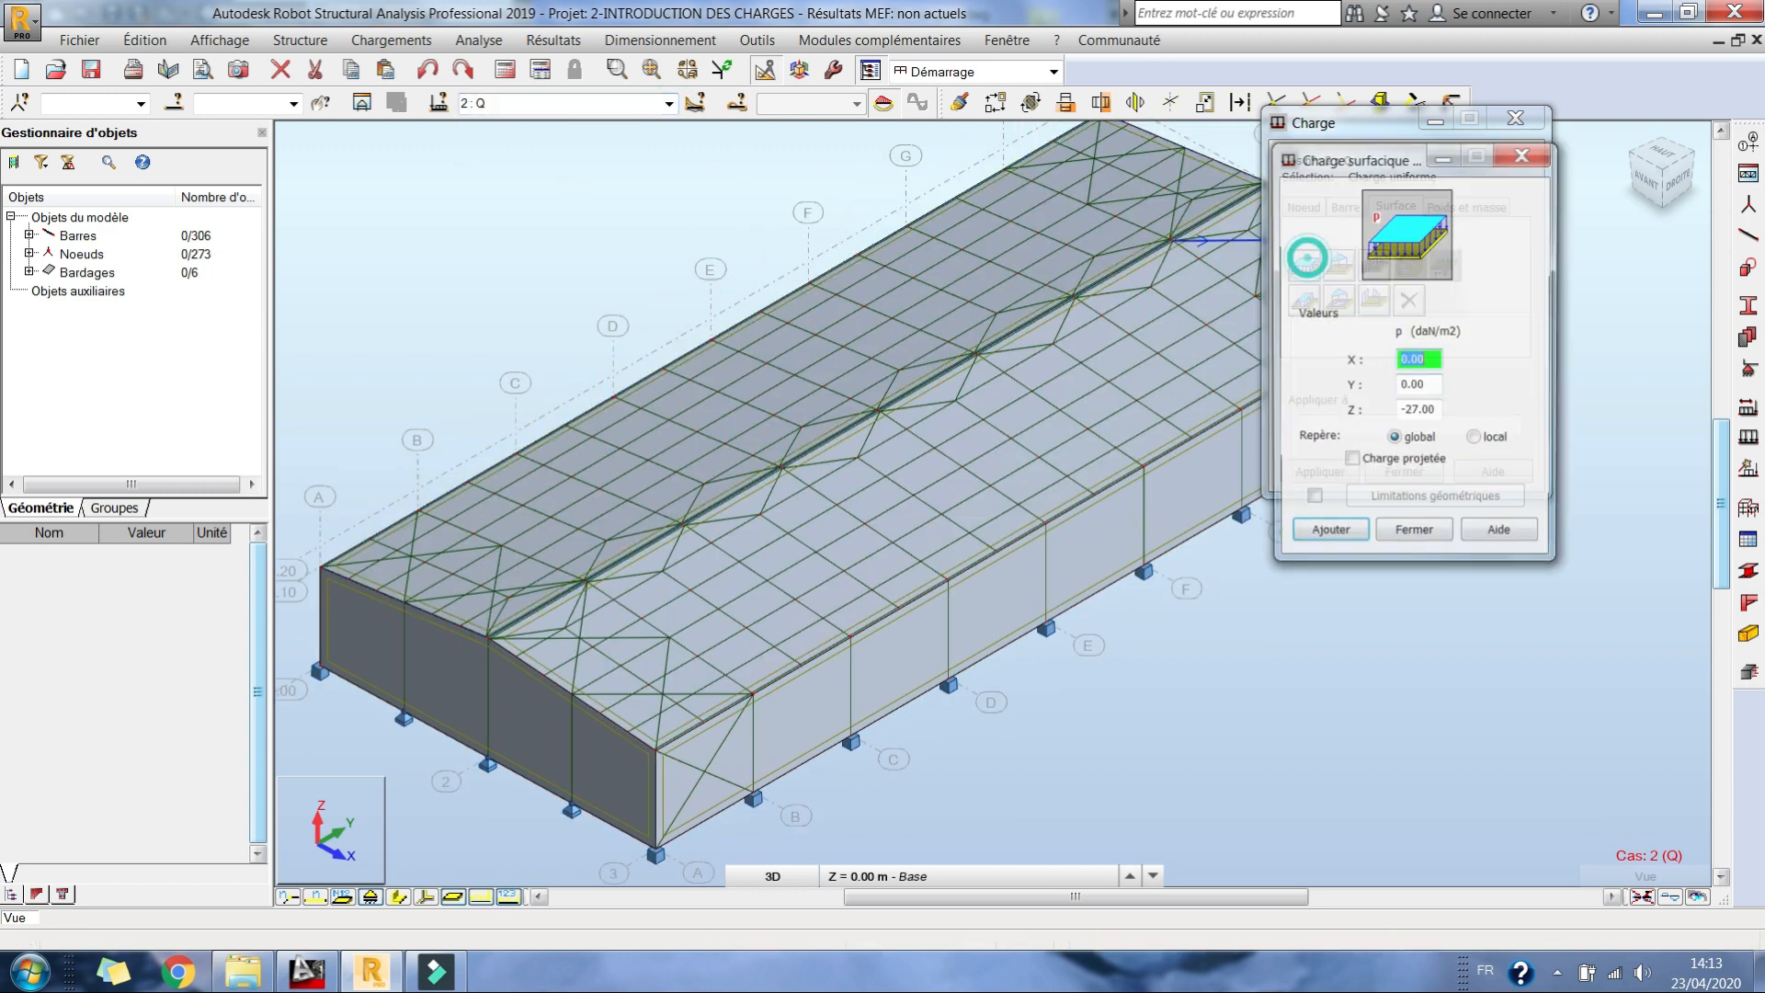
pyautogui.moveTo(1411, 406); pyautogui.dragTo(1507, 439)
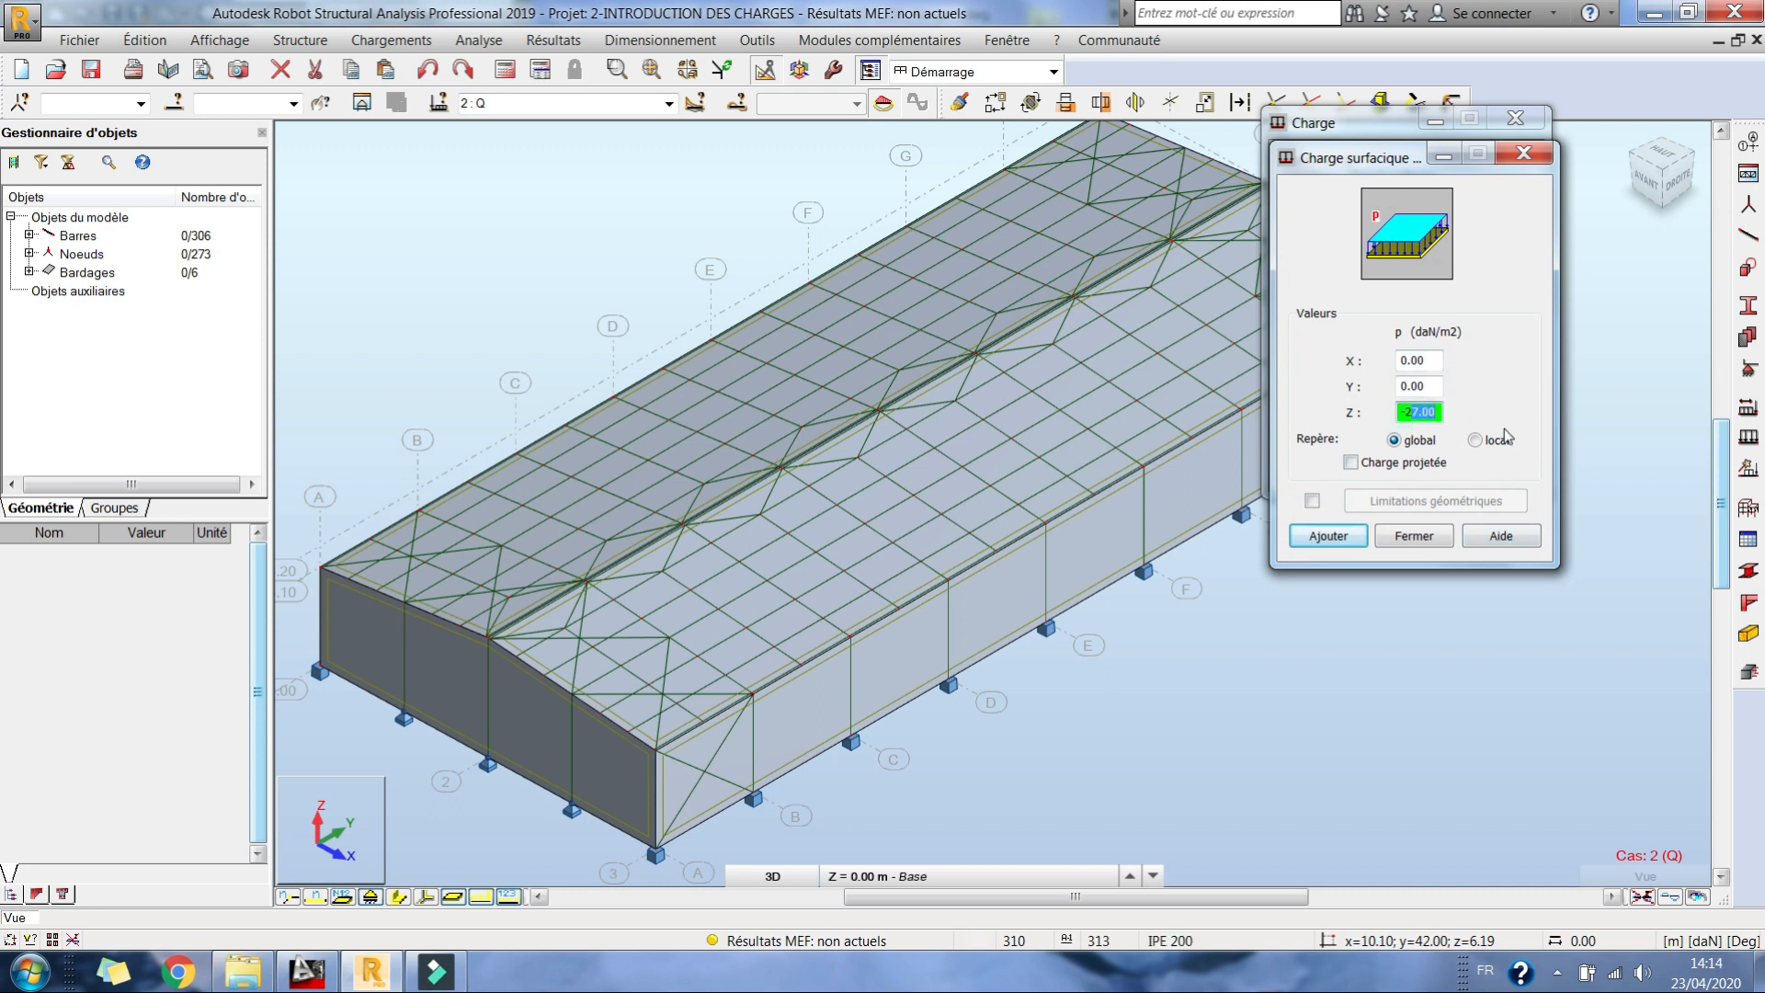
pyautogui.click(1328, 535)
pyautogui.click(920, 477)
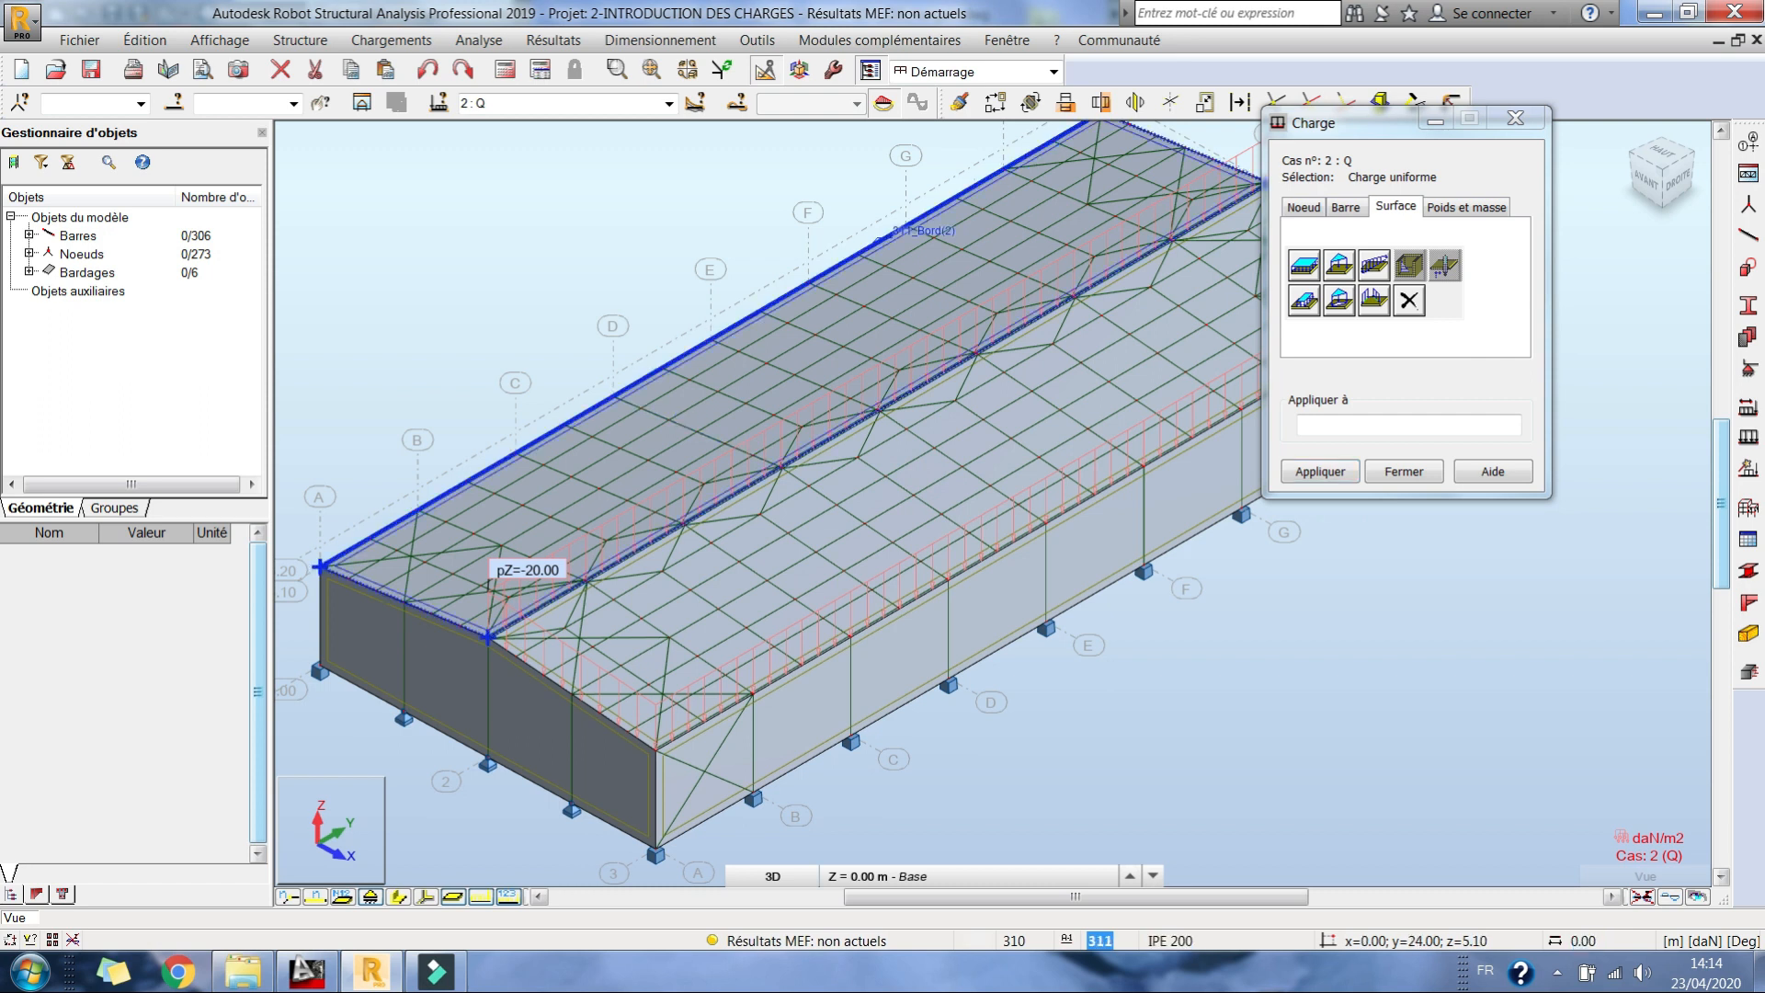
pyautogui.click(708, 416)
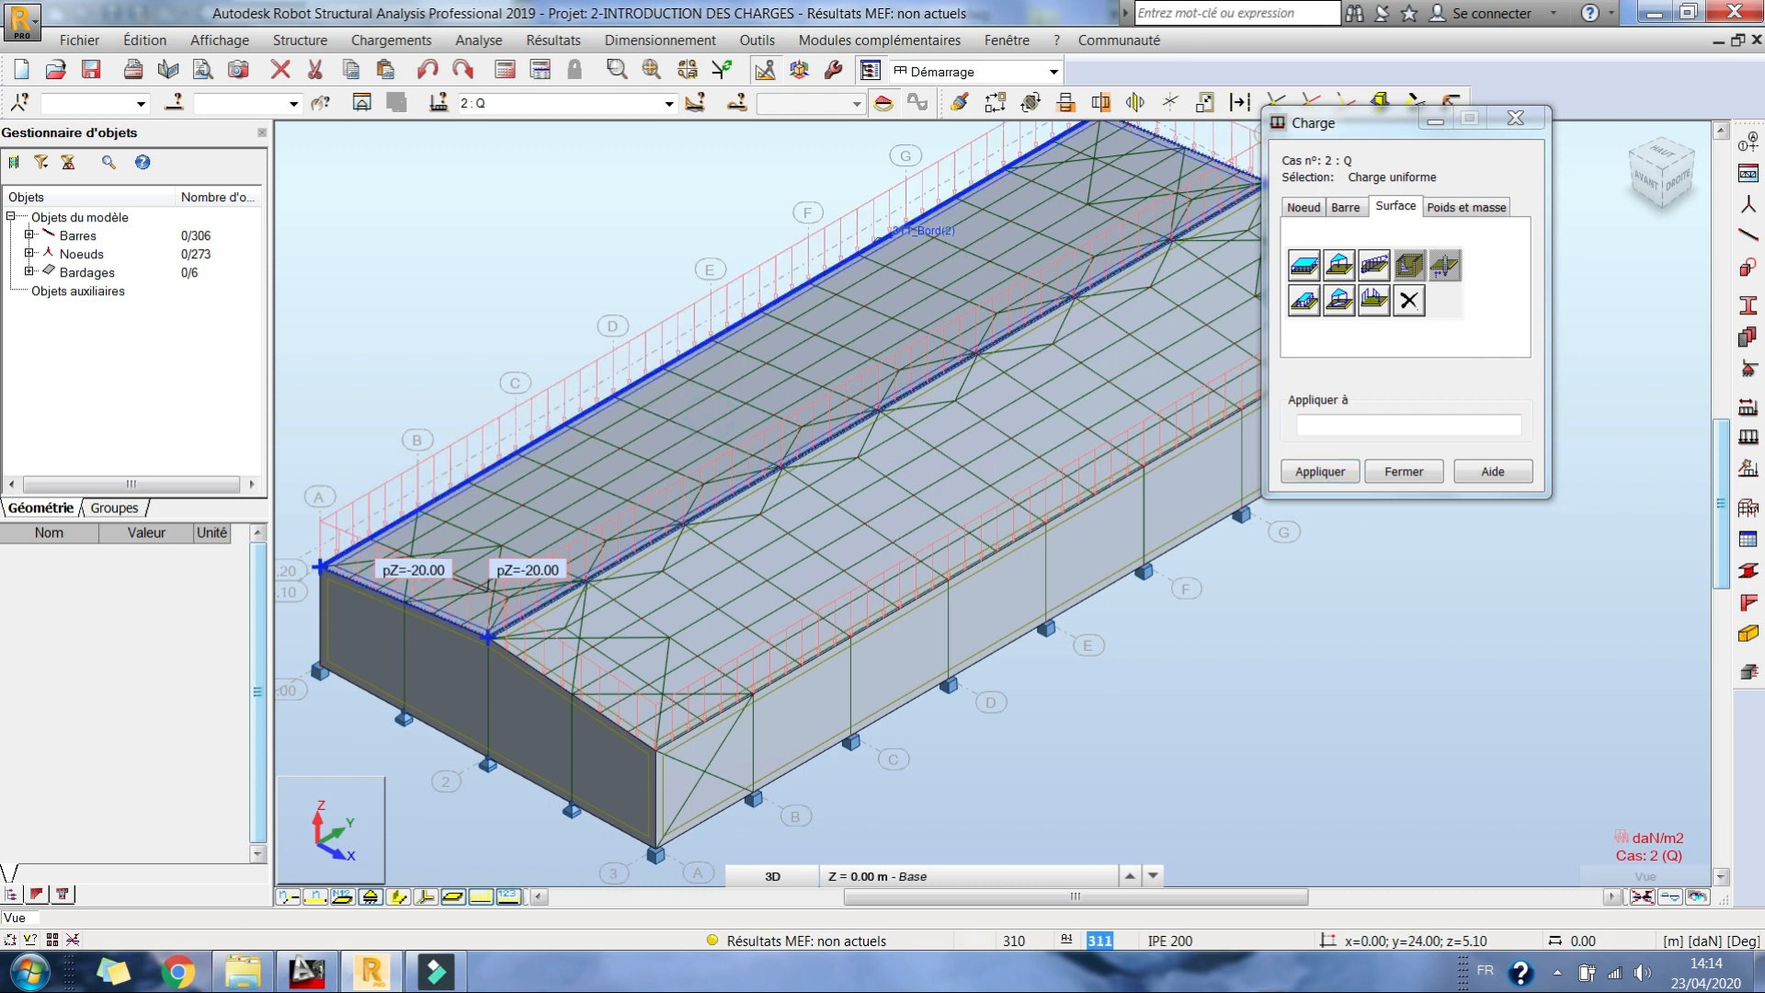
pyautogui.click(1404, 471)
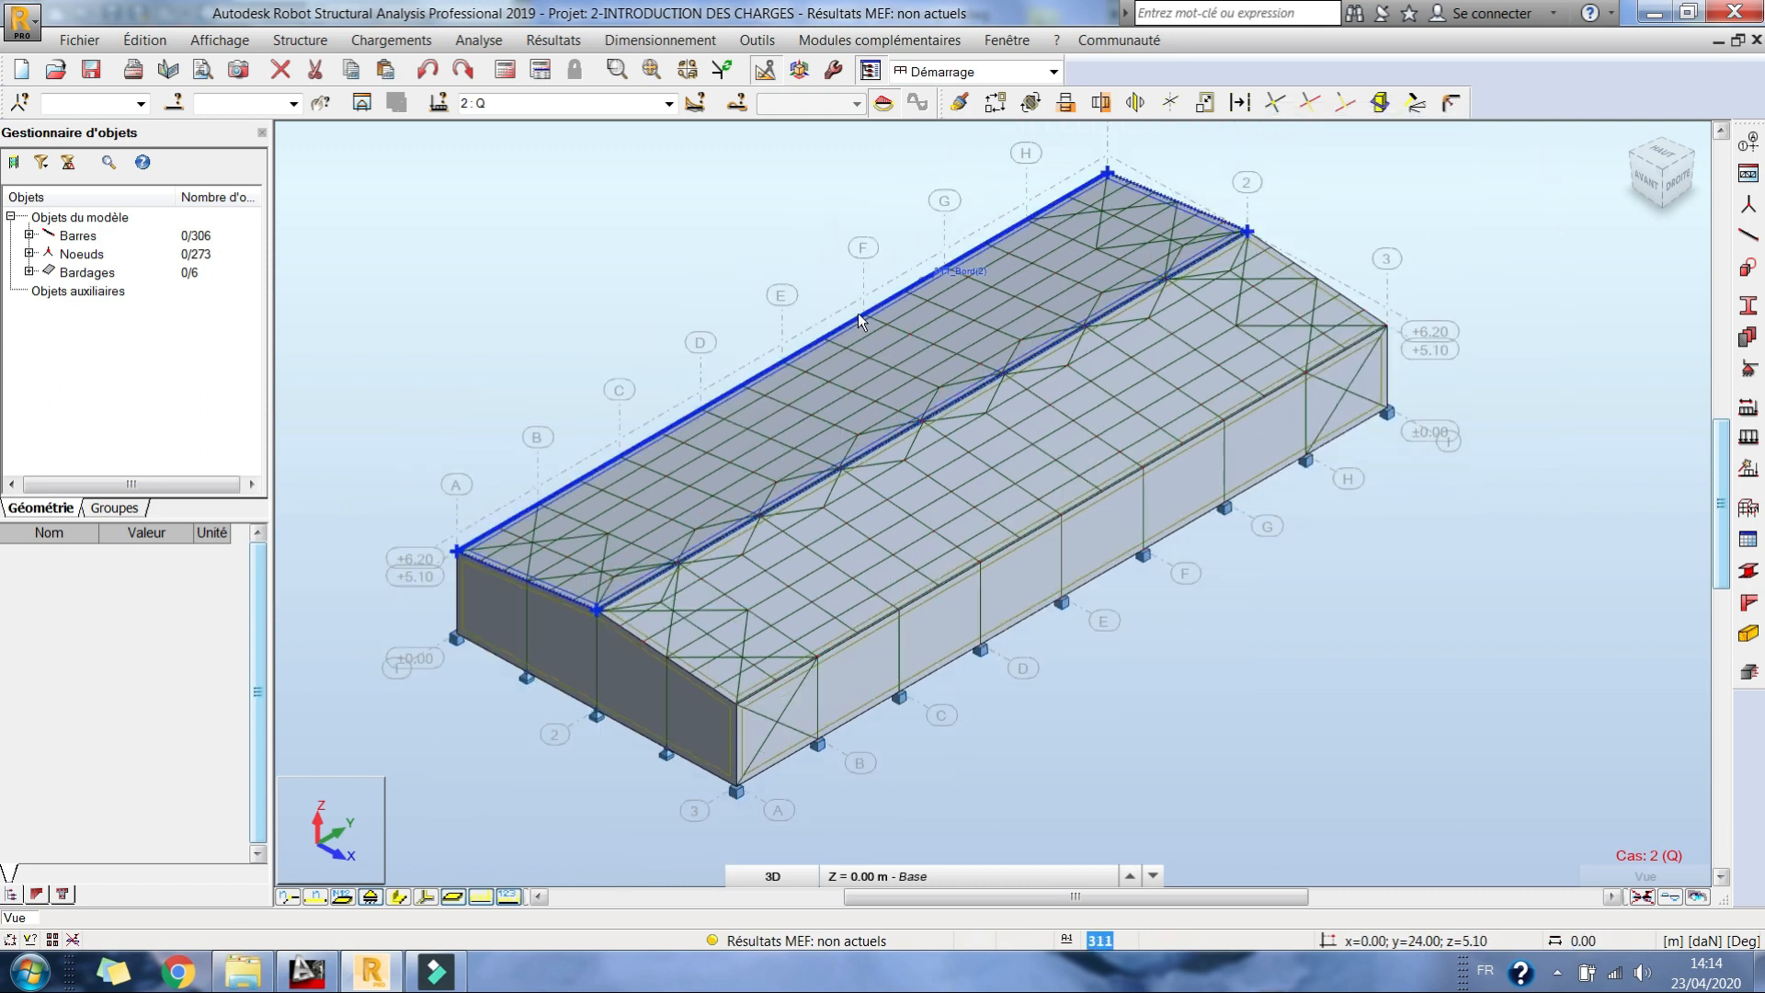
# Step: Open the 2D/3D snow and wind load definition and activate its list of wind surfaces
pyautogui.click(391, 39)
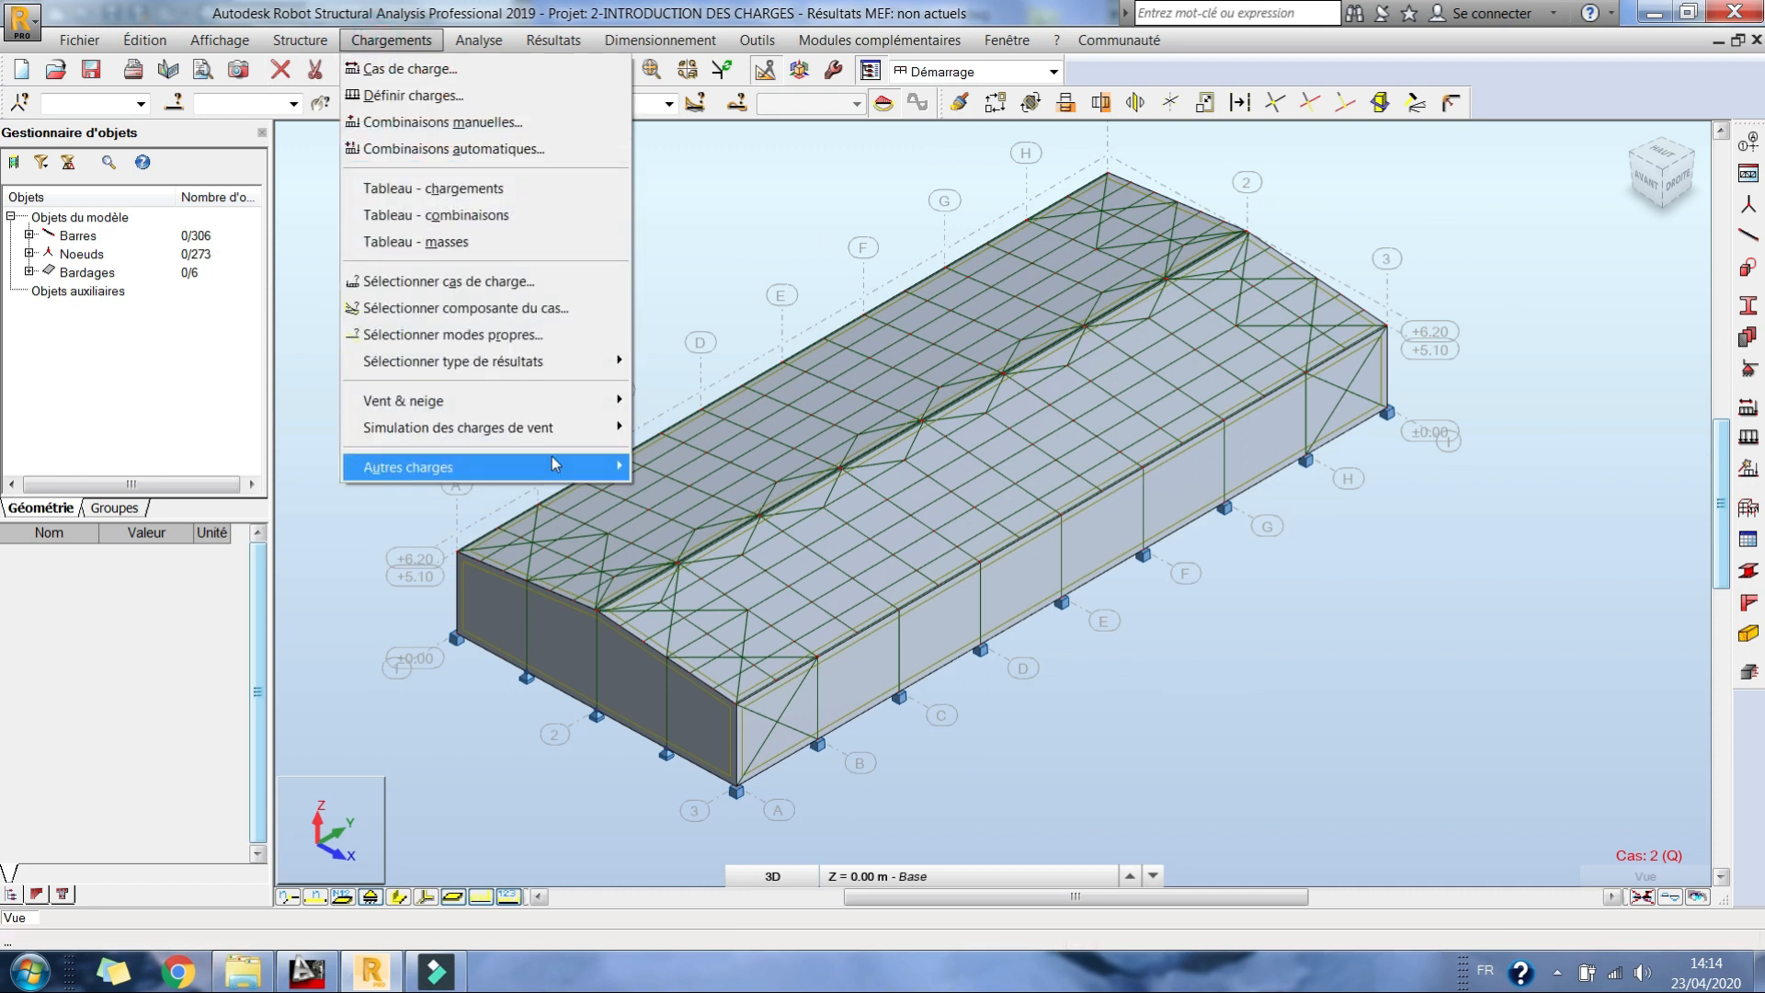
pyautogui.moveTo(553, 414)
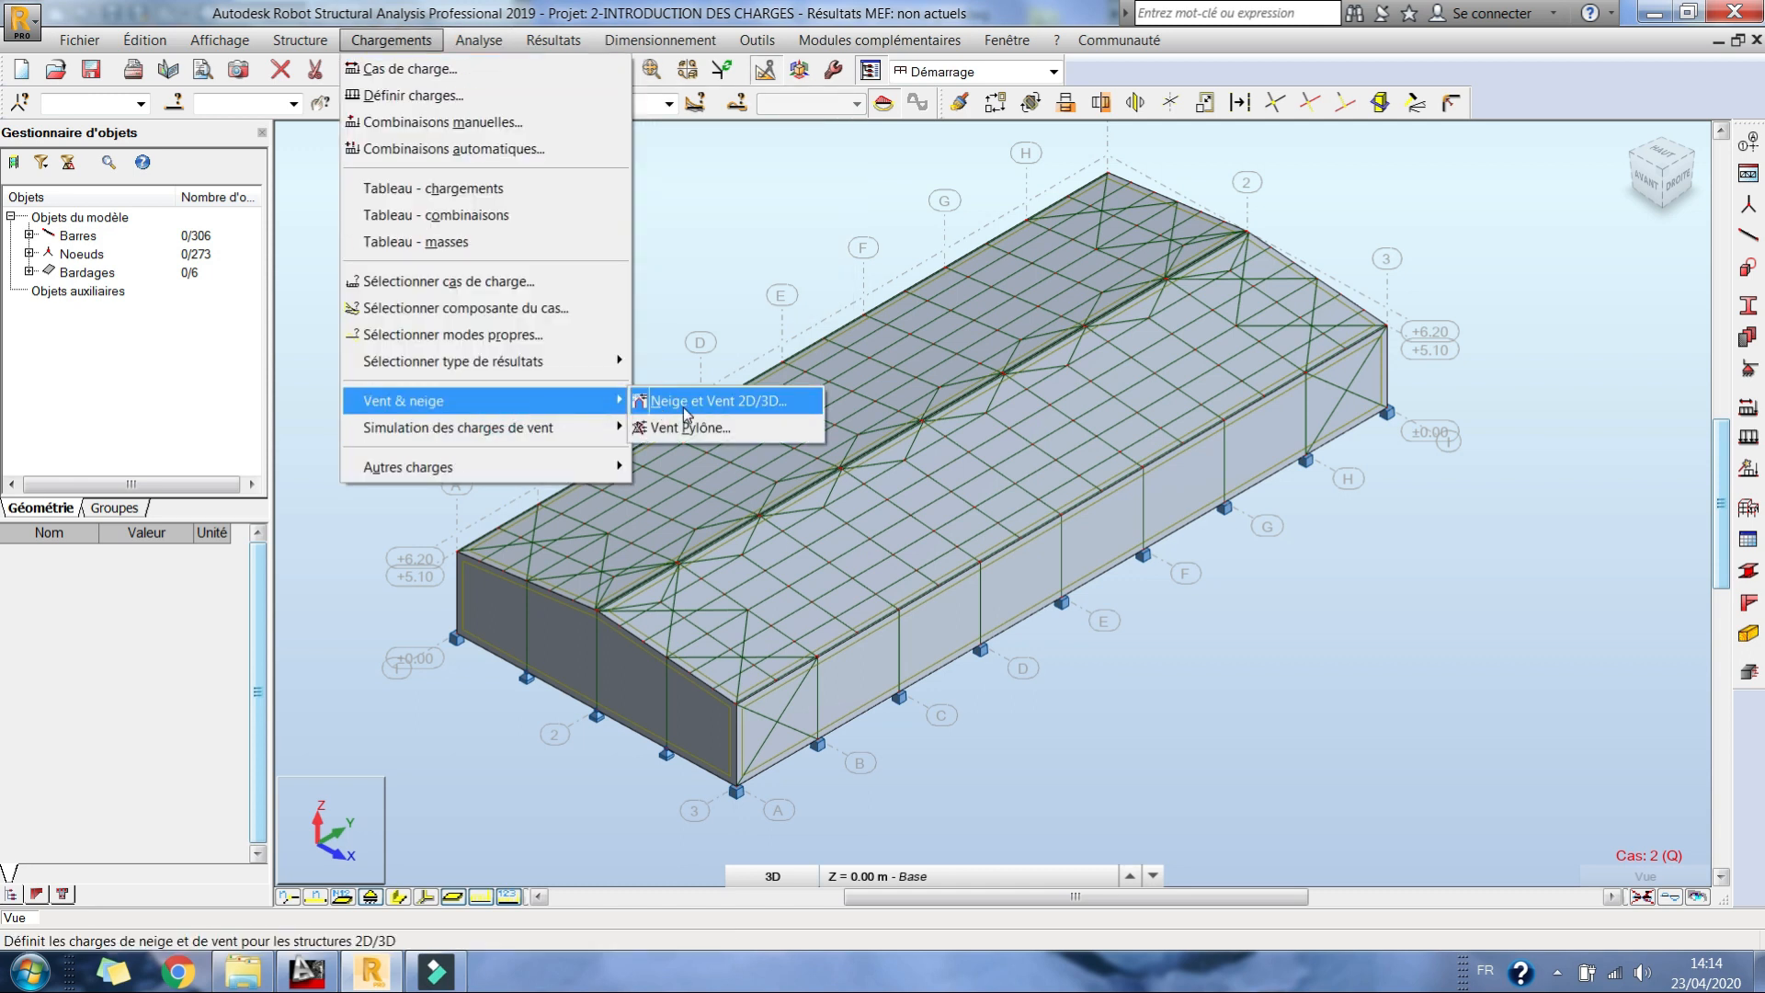
pyautogui.click(682, 406)
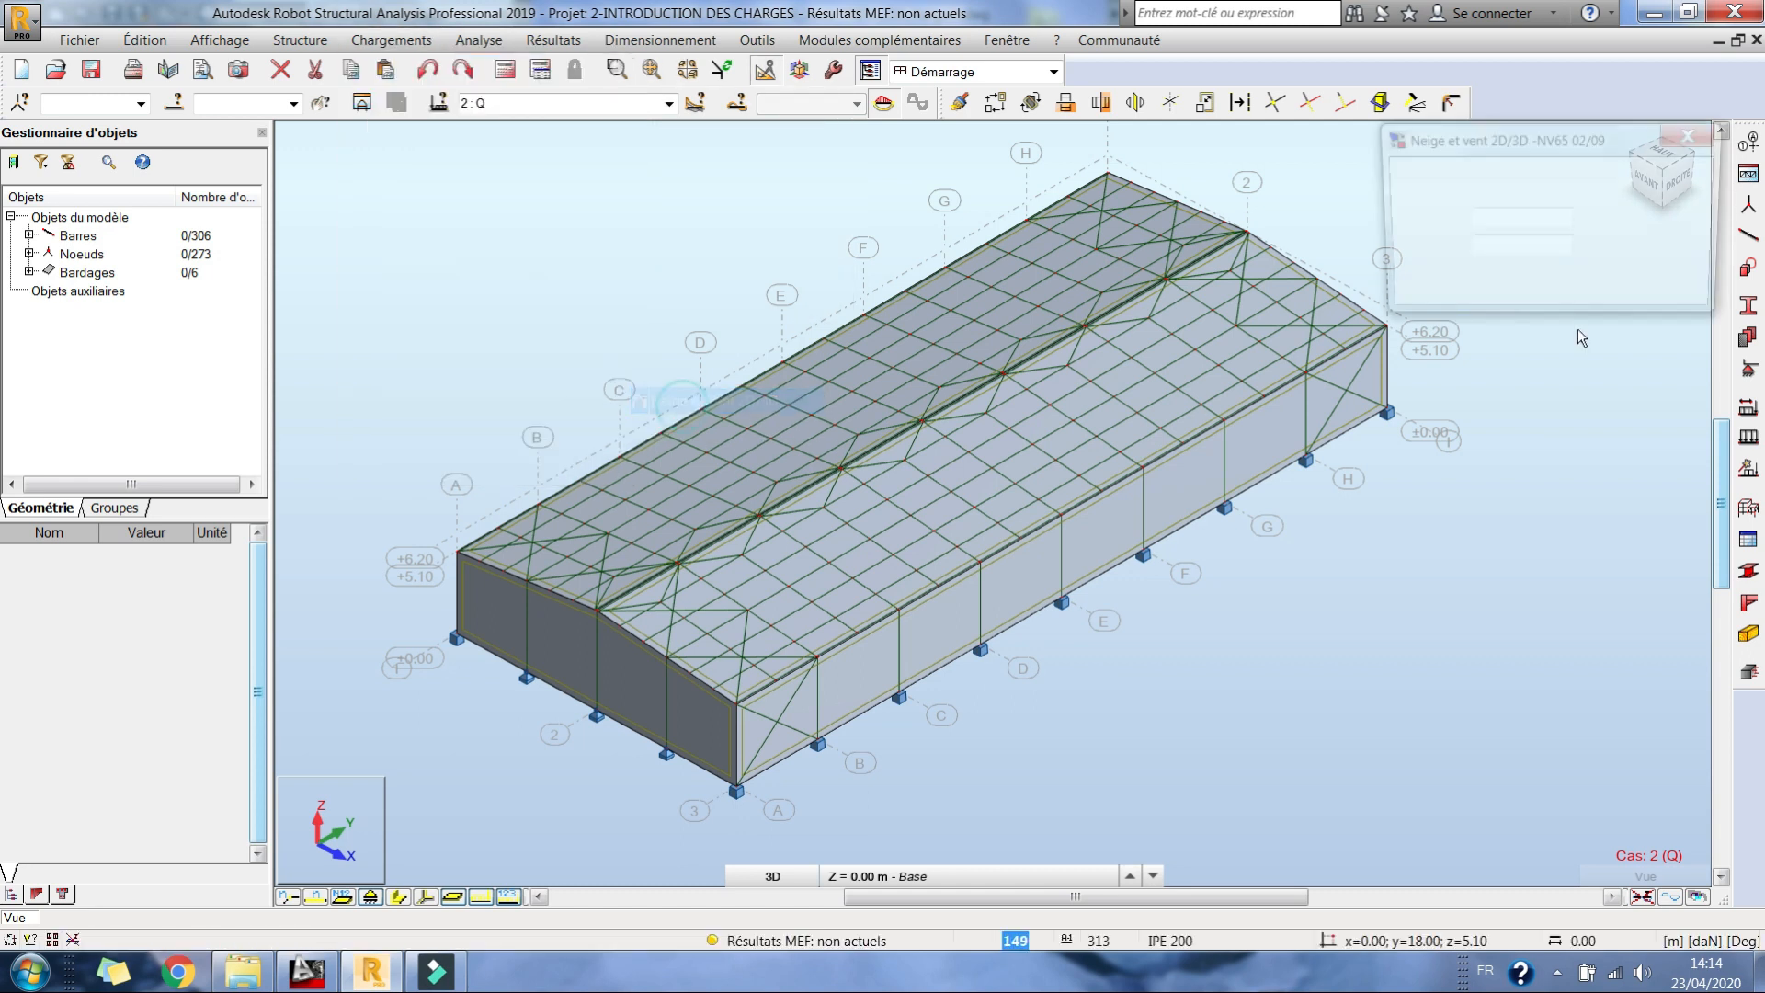
pyautogui.click(1519, 218)
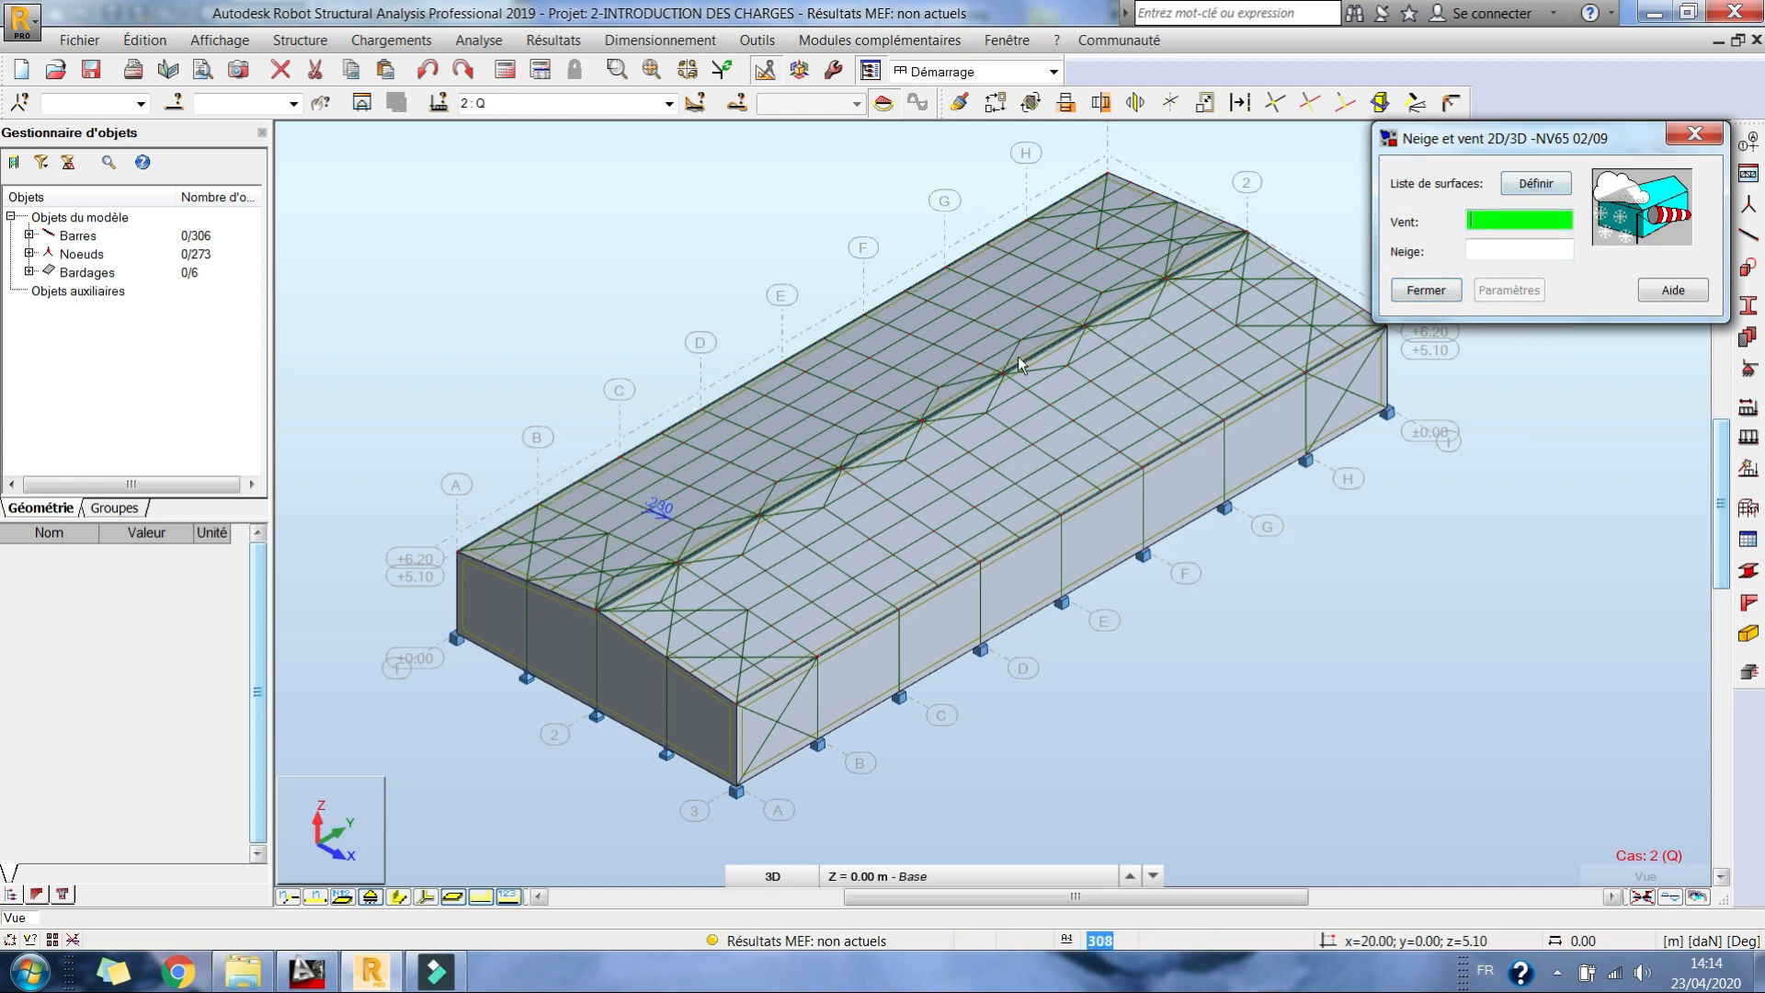
pyautogui.click(1095, 274)
pyautogui.moveTo(1084, 282); pyautogui.dragTo(917, 292)
pyautogui.click(428, 284)
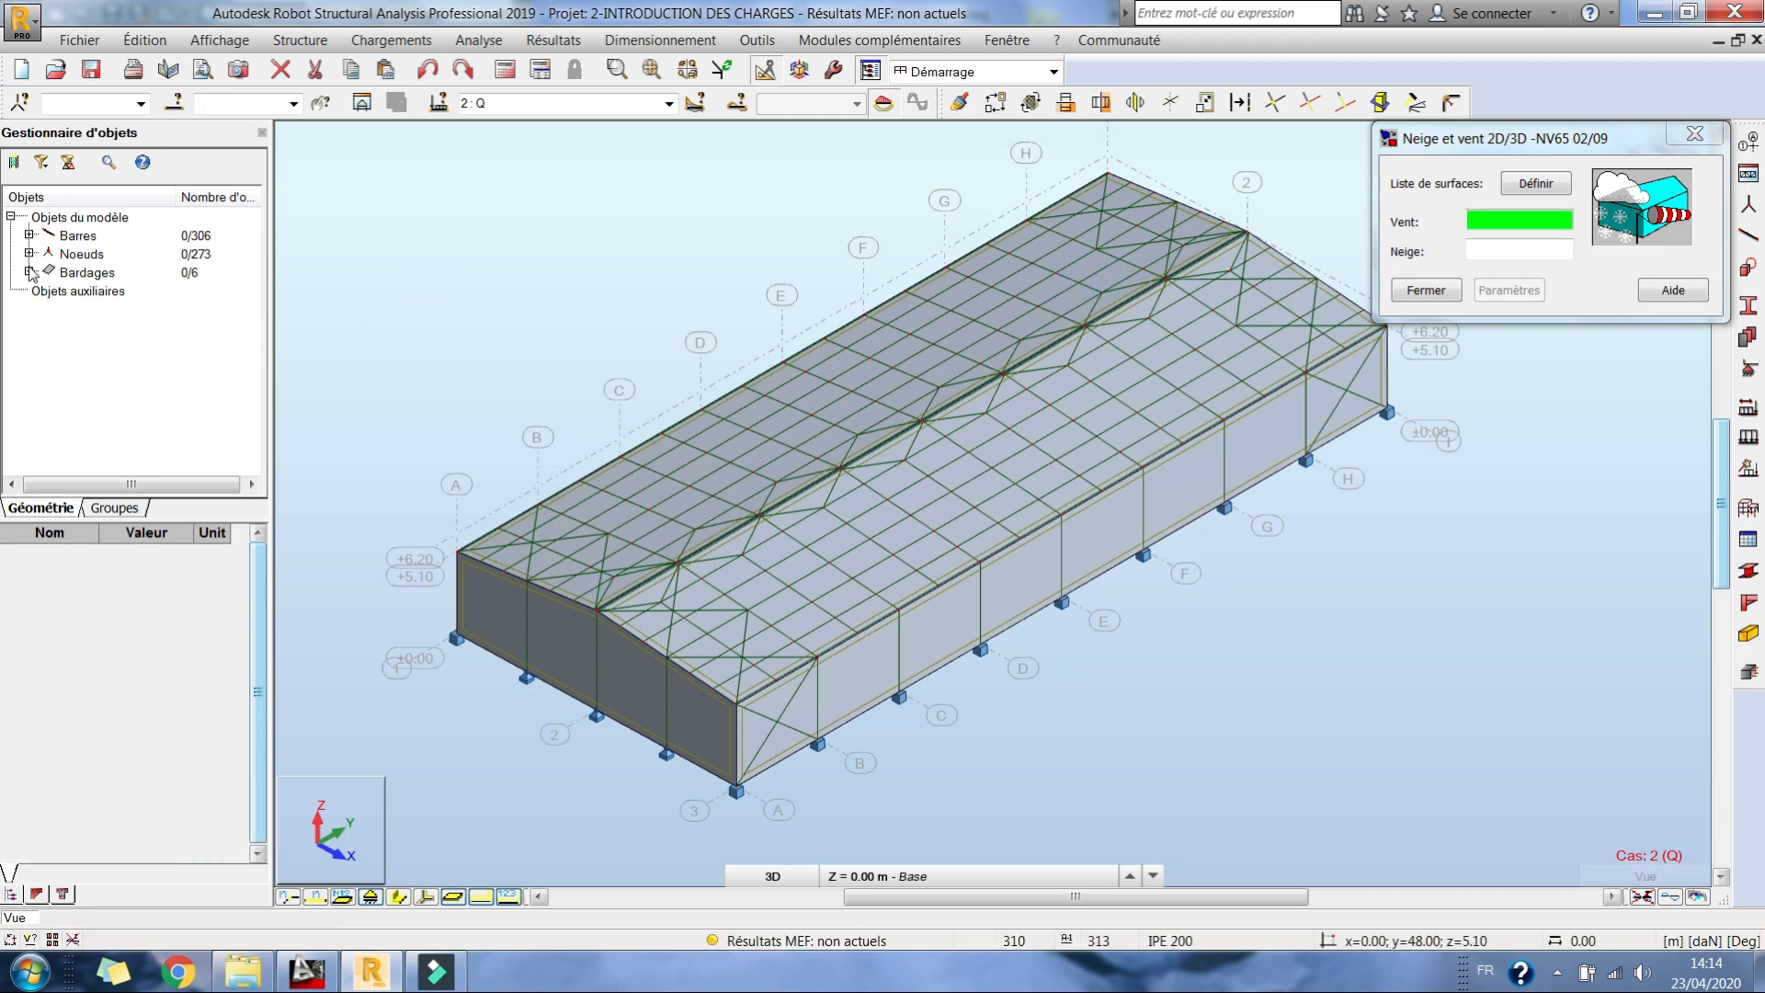
# Step: Select all the cladding panels, 307 to 312, and assign them as the surfaces exposed to wind
pyautogui.click(29, 272)
pyautogui.click(109, 291)
pyautogui.click(126, 279)
pyautogui.click(138, 345)
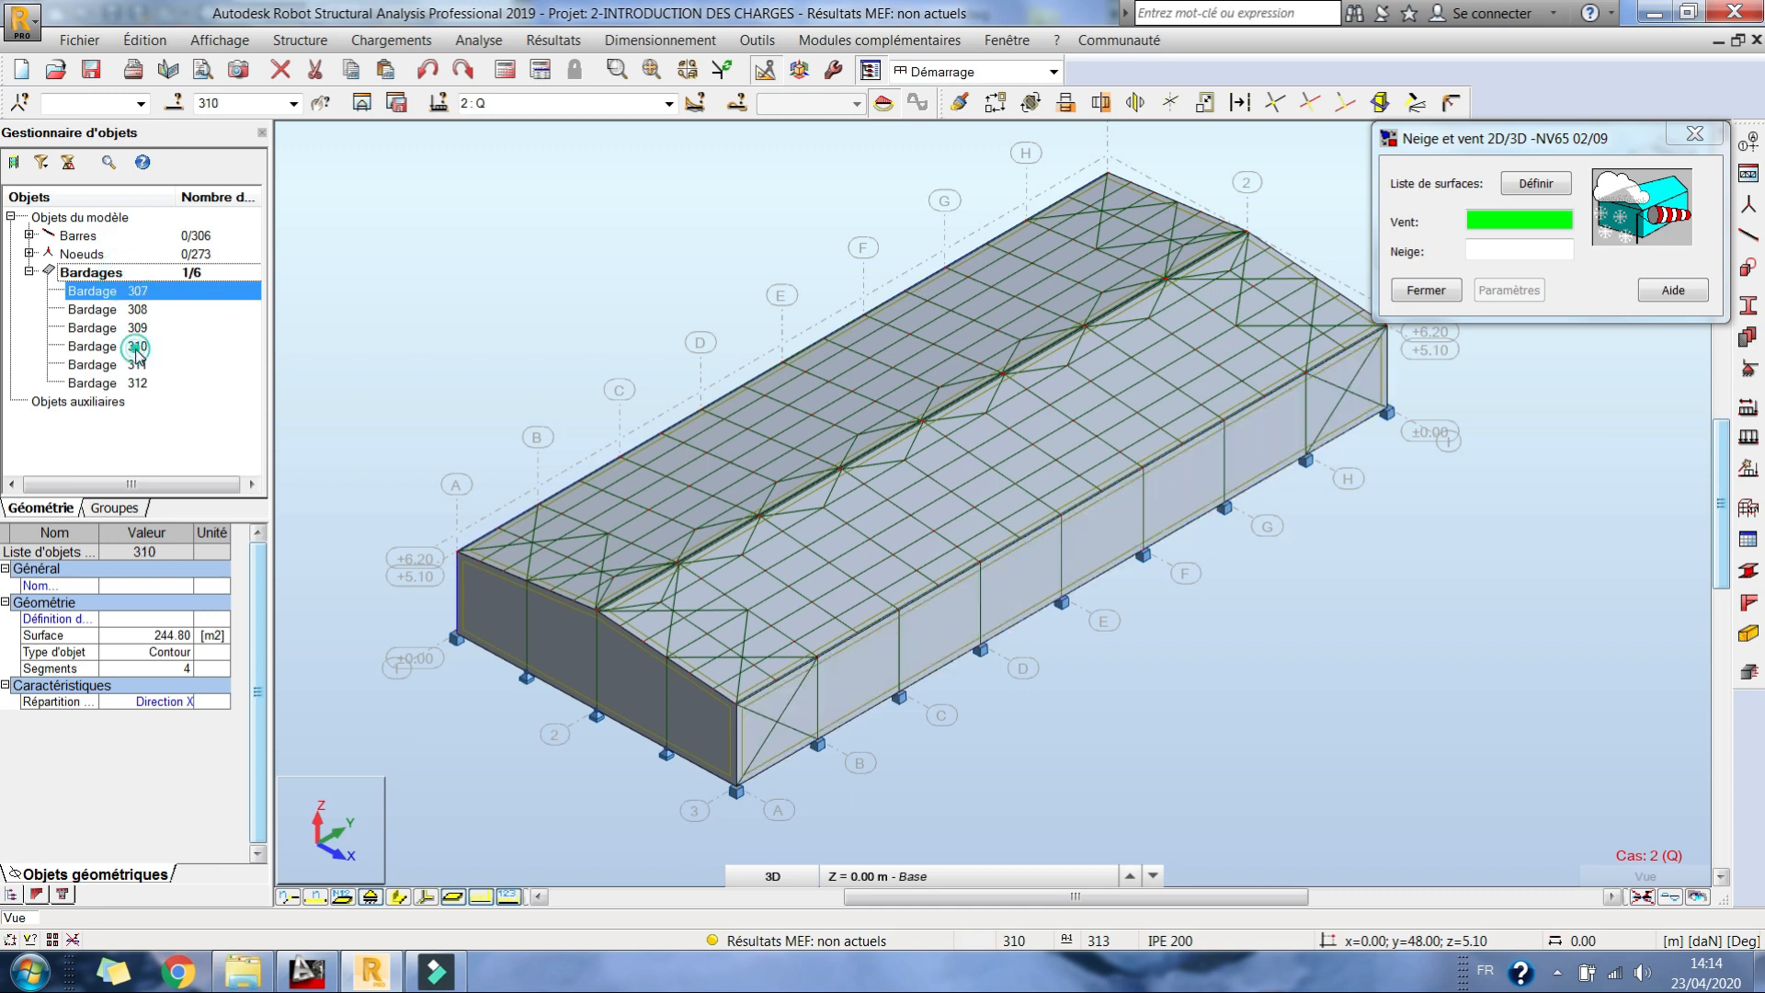
pyautogui.click(138, 380)
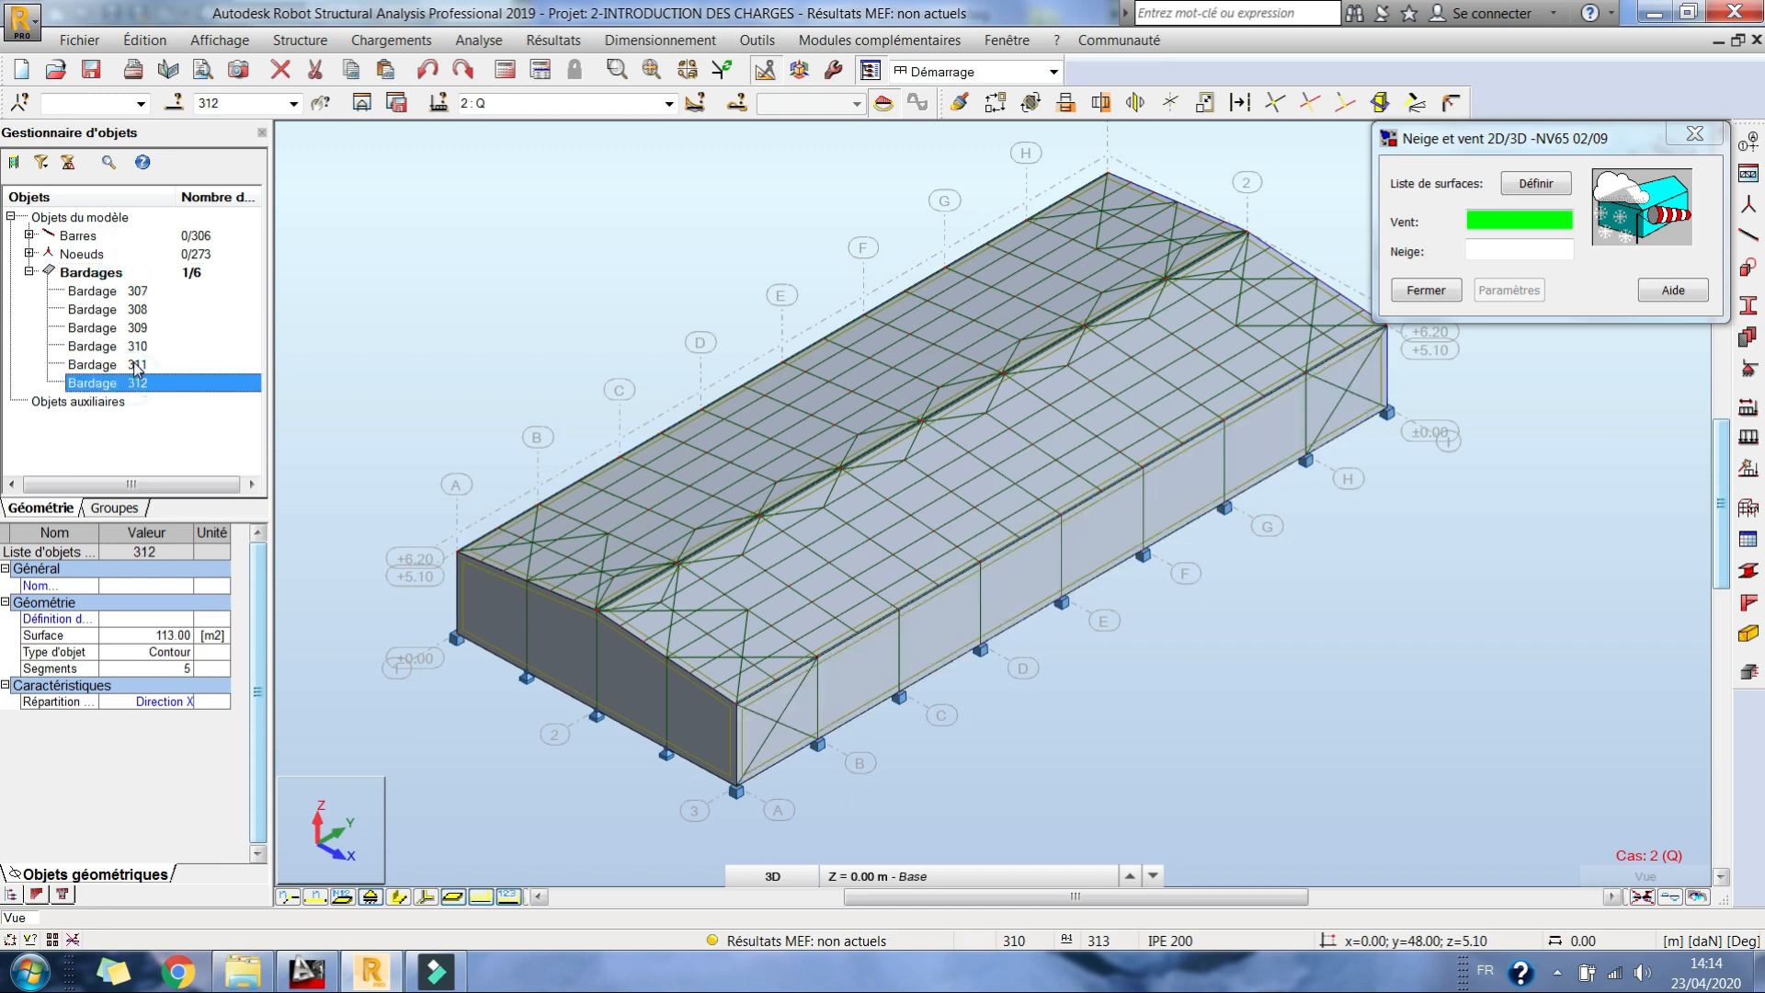
pyautogui.keyDown('shift'); pyautogui.click(146, 292); pyautogui.keyUp('shift')
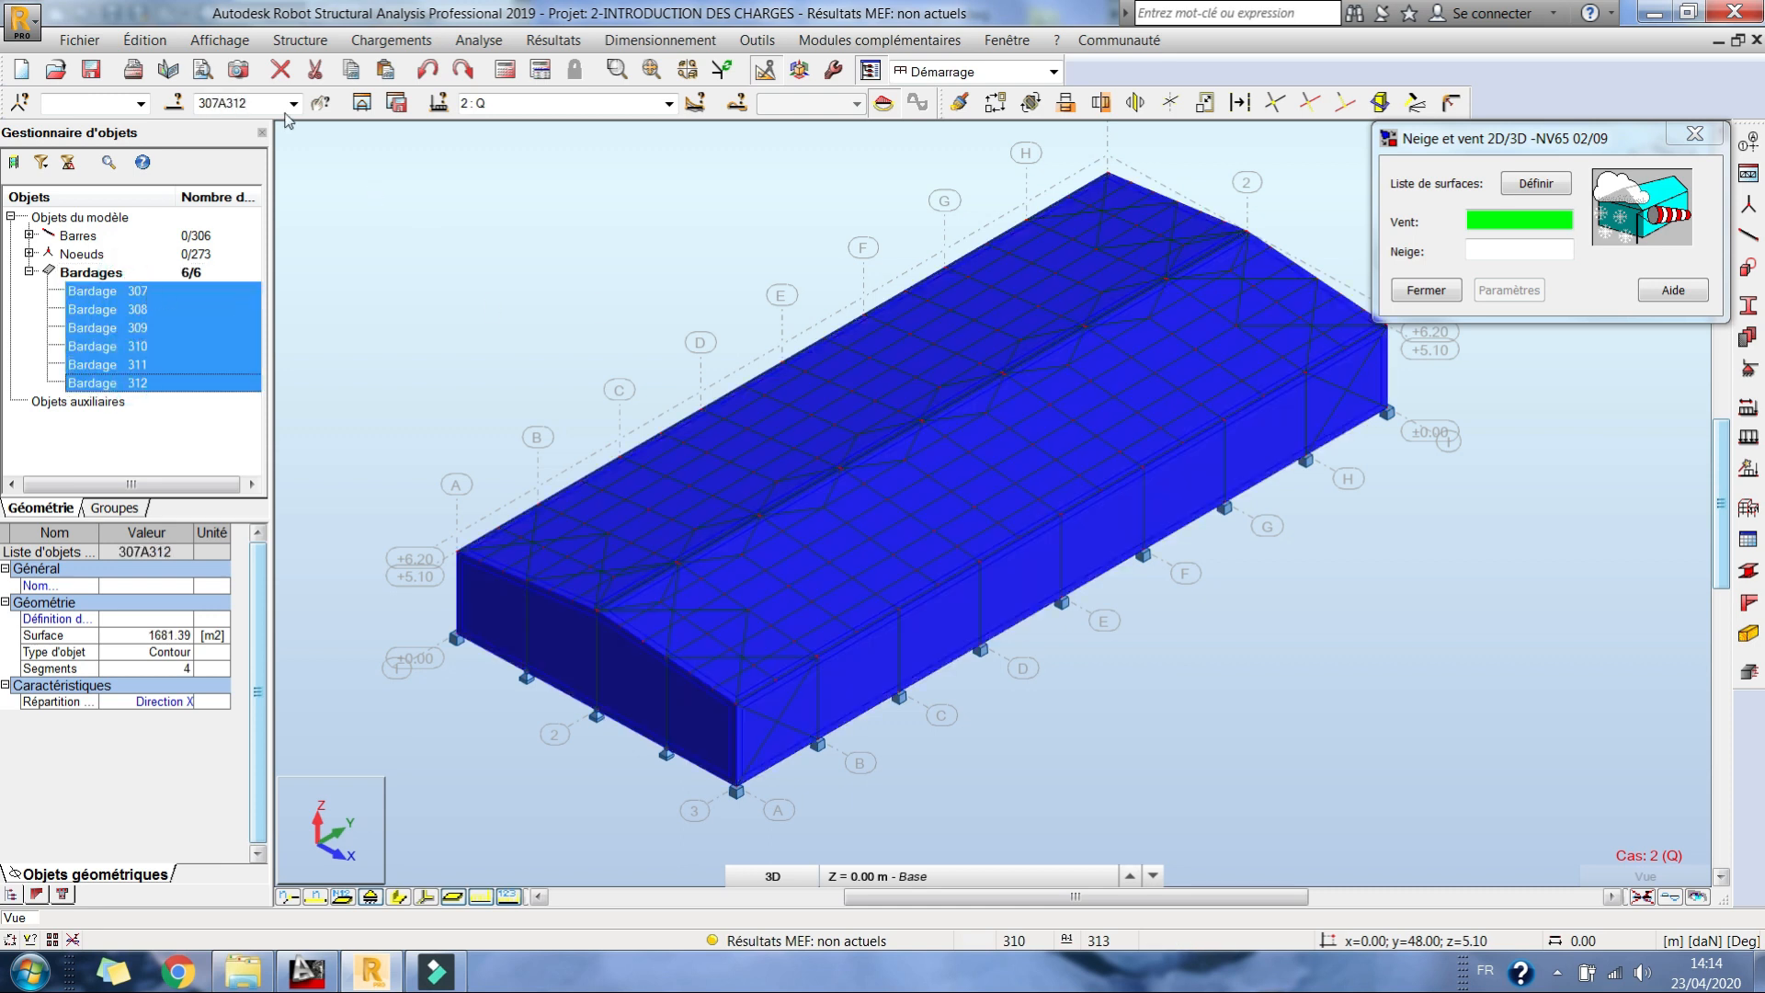
pyautogui.click(1514, 221)
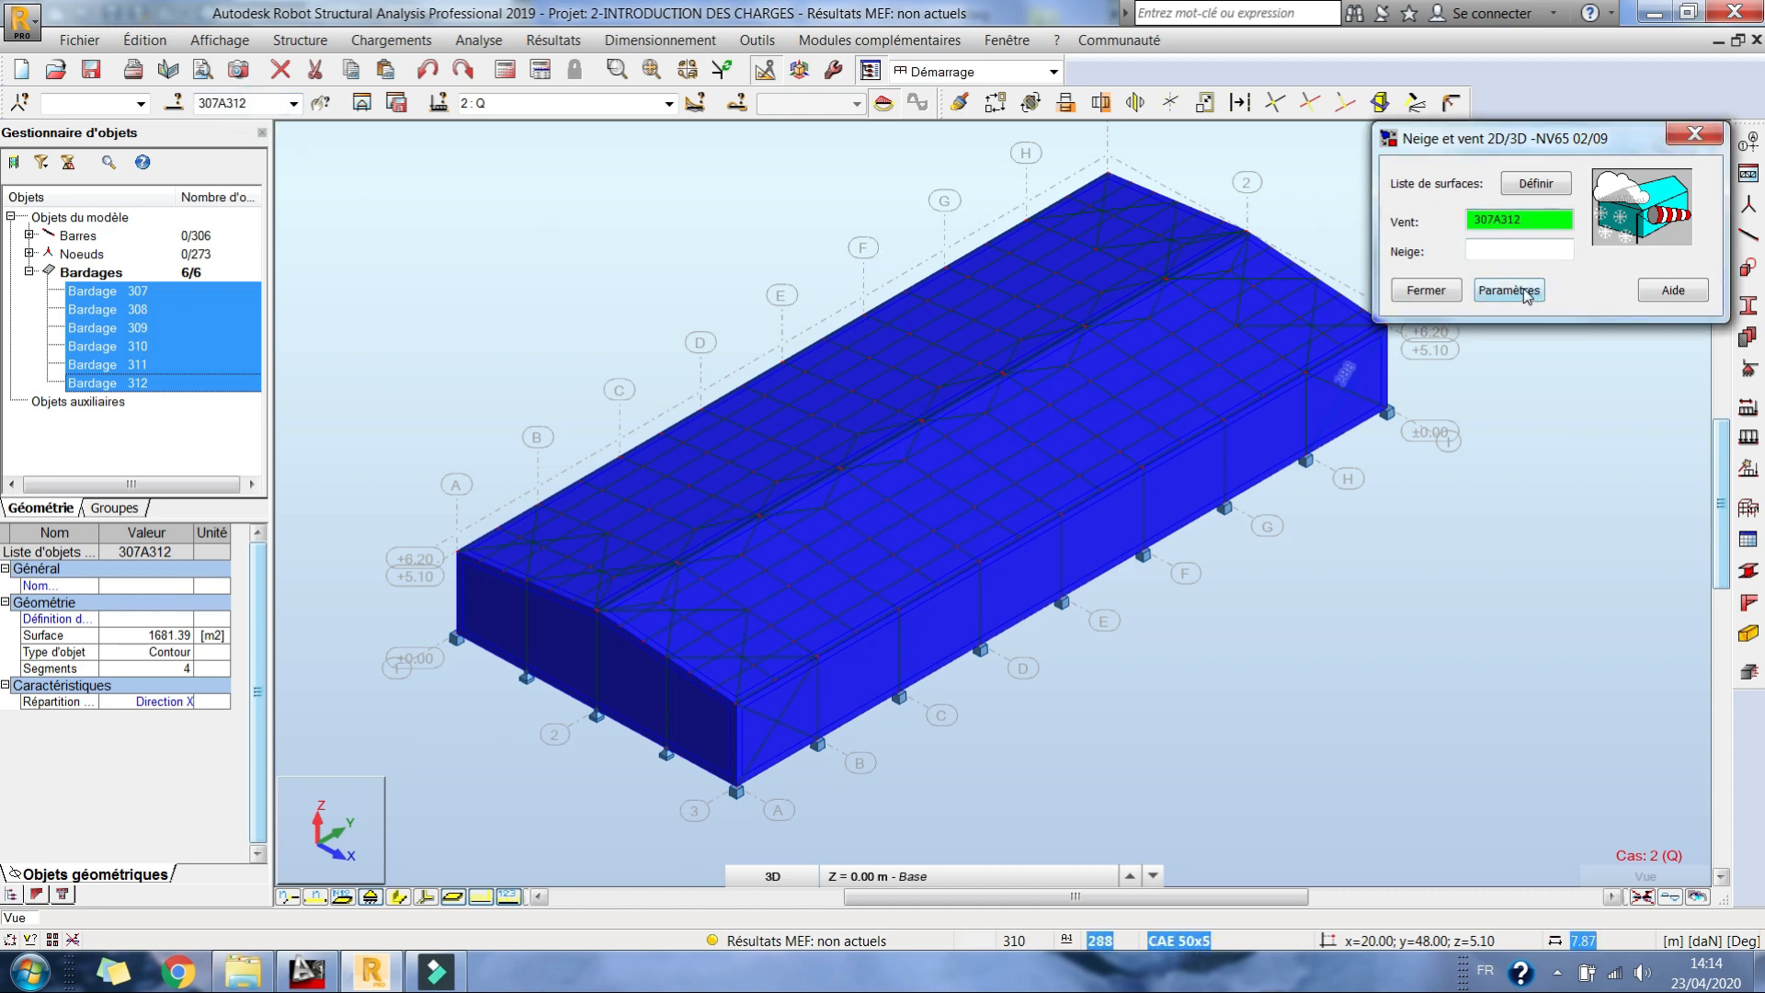
# Step: In the NV65 02/09 parameters, enable the wind directions 0°, 90°, 180° and 270°
pyautogui.click(1525, 292)
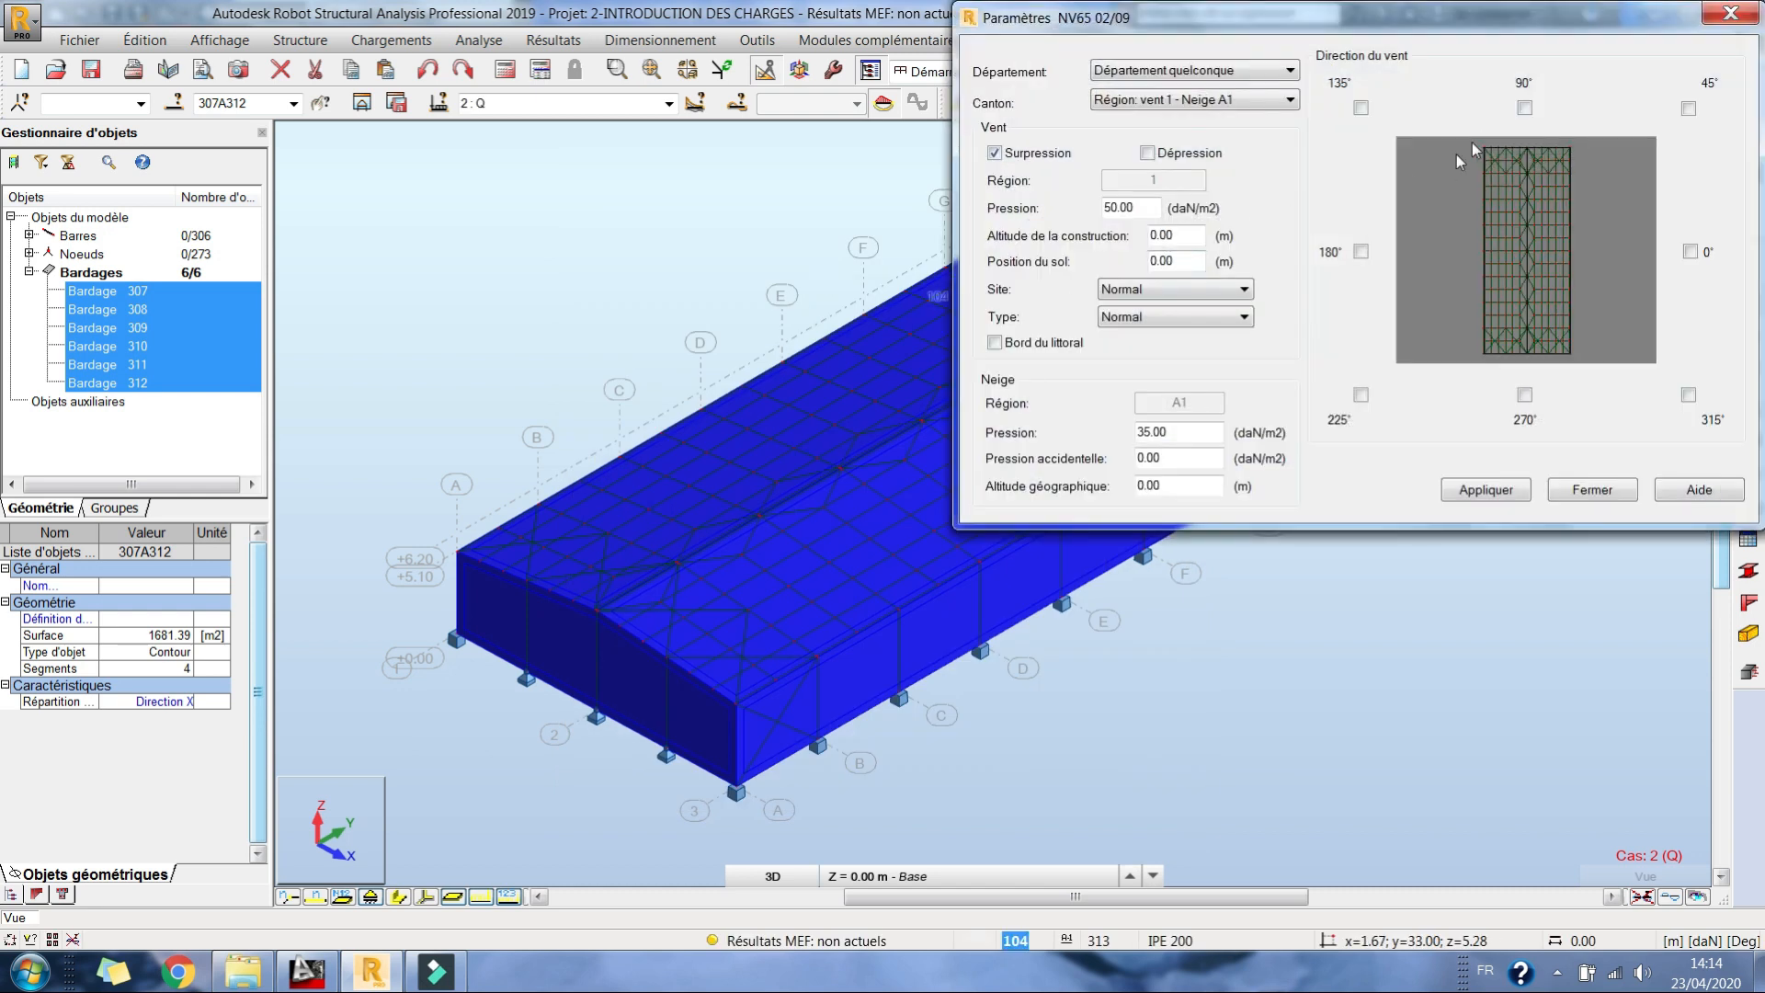
pyautogui.click(1362, 252)
pyautogui.click(1523, 395)
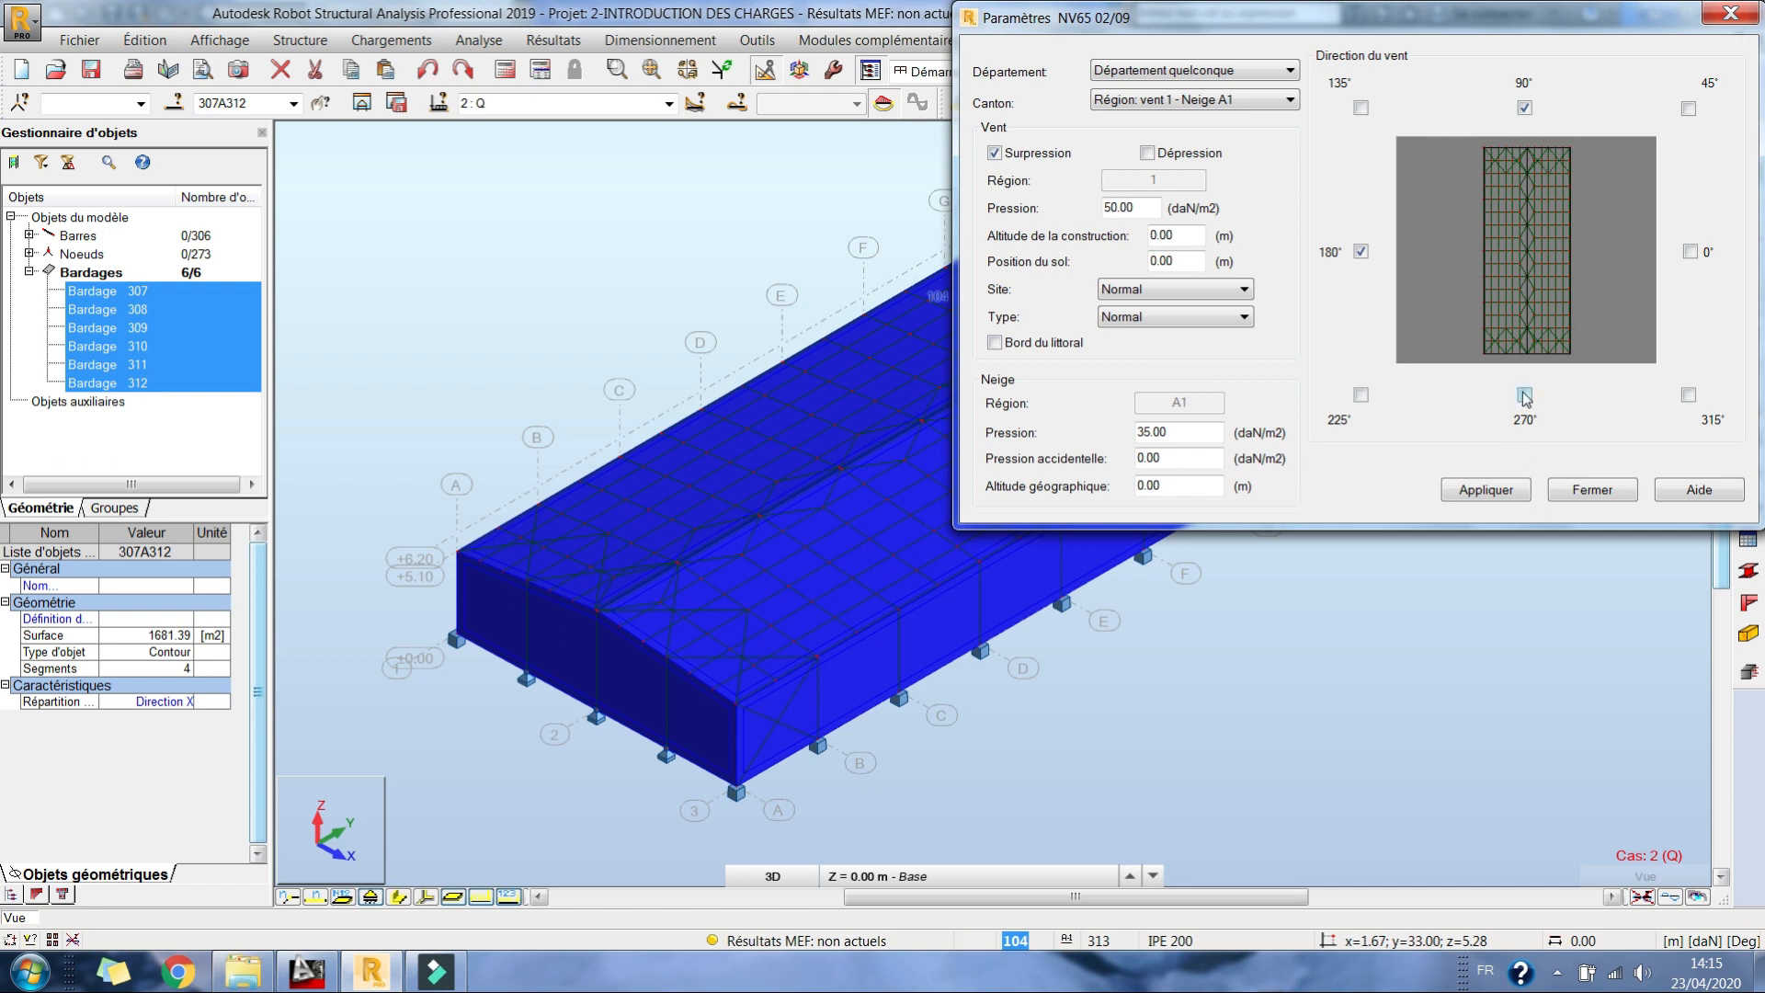
pyautogui.click(1689, 251)
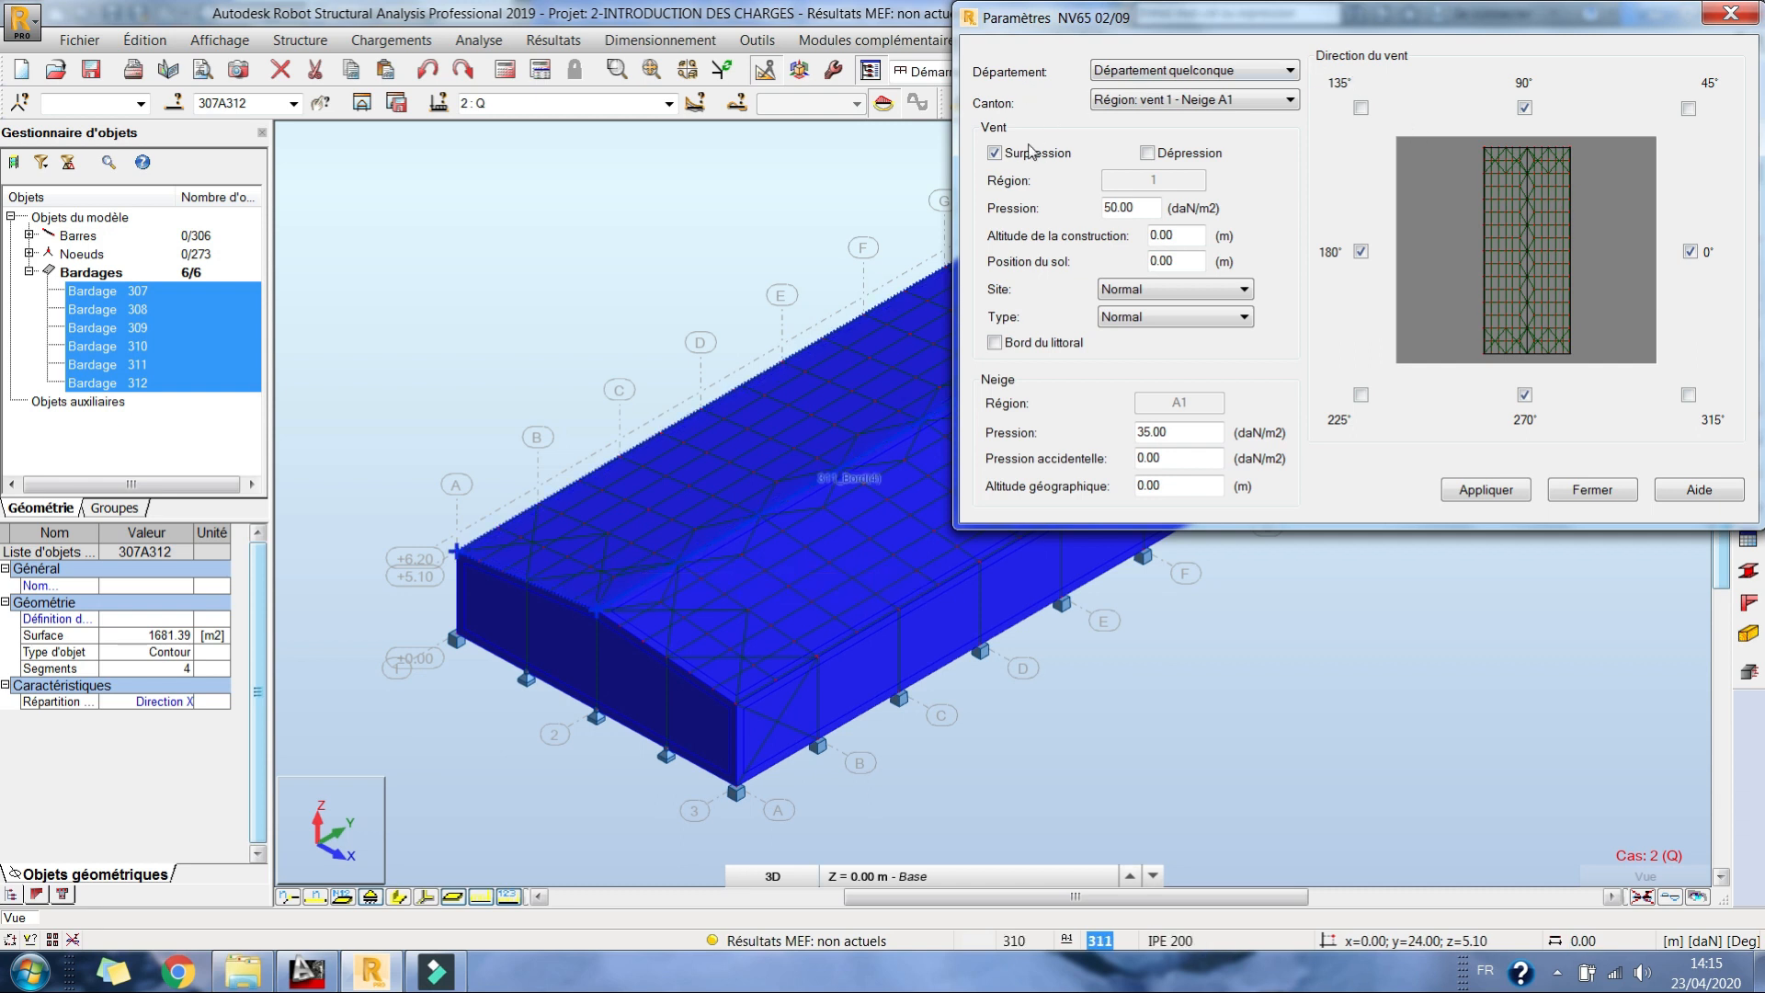
# Step: Enable wind Dépression, set the wind pressure to 53.5 and the snow pressure to 0 daN/m2, and apply the parameters
pyautogui.click(1147, 153)
pyautogui.moveTo(1117, 210); pyautogui.dragTo(1200, 230)
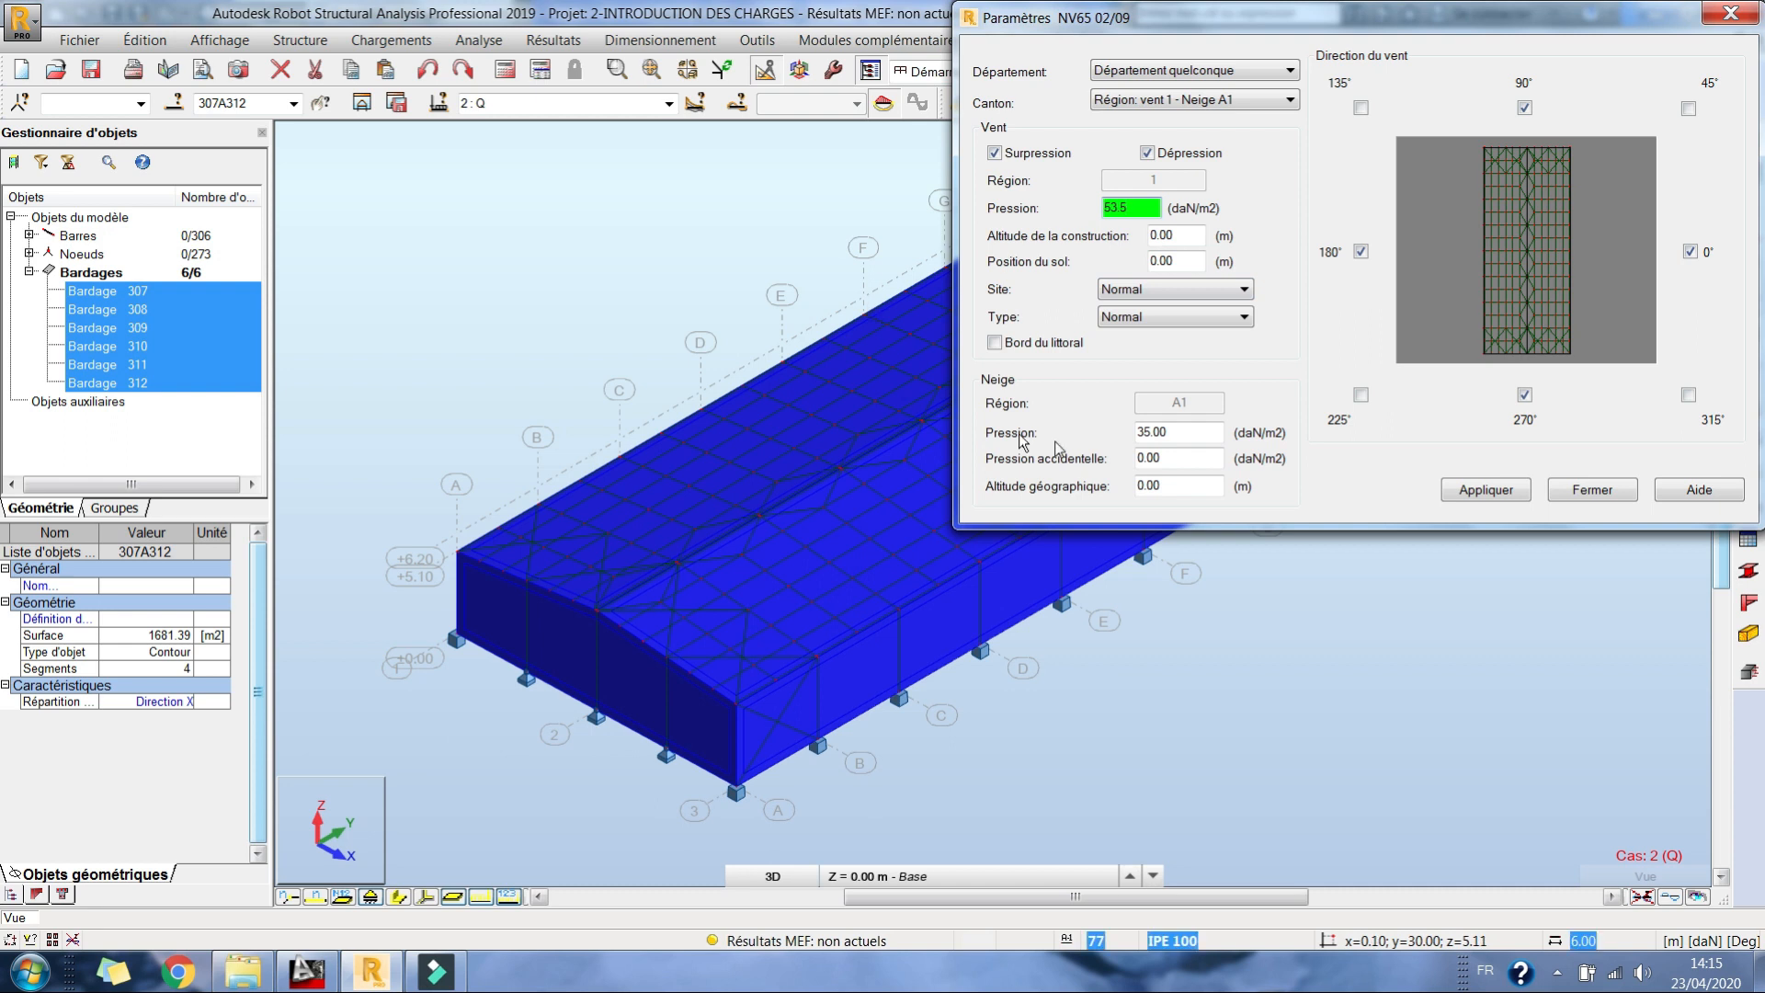
pyautogui.click(1139, 434)
pyautogui.write('0')
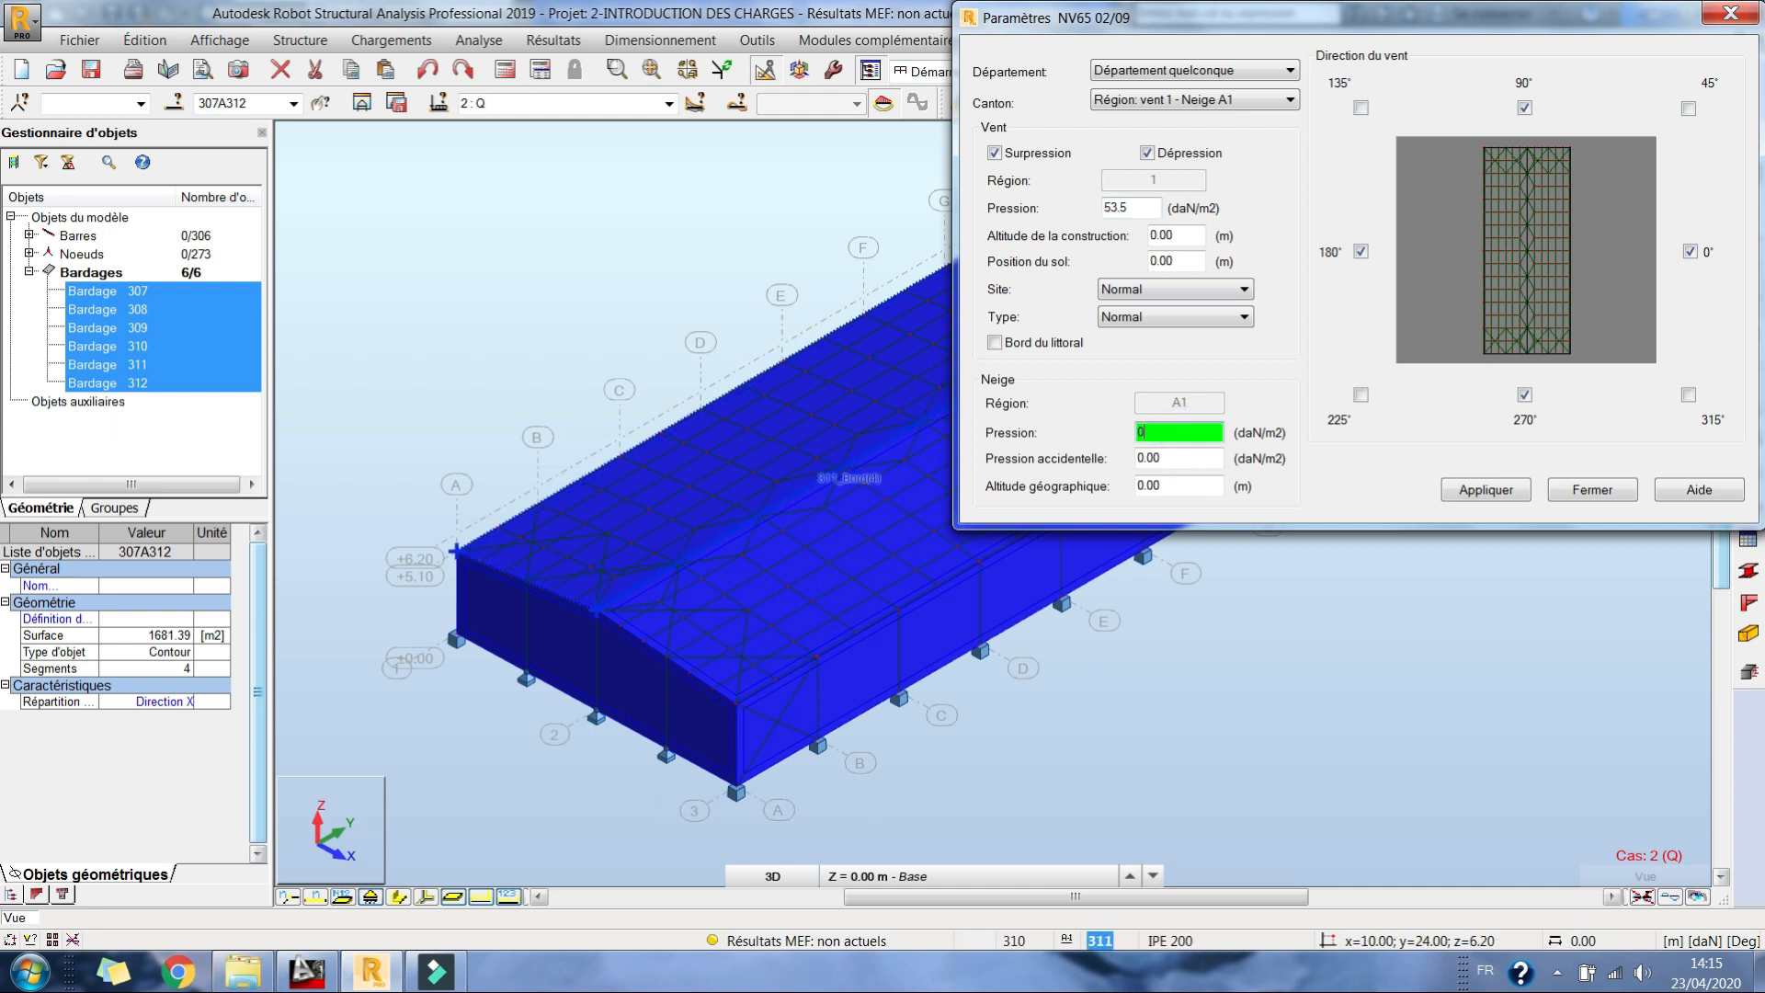
pyautogui.click(1498, 493)
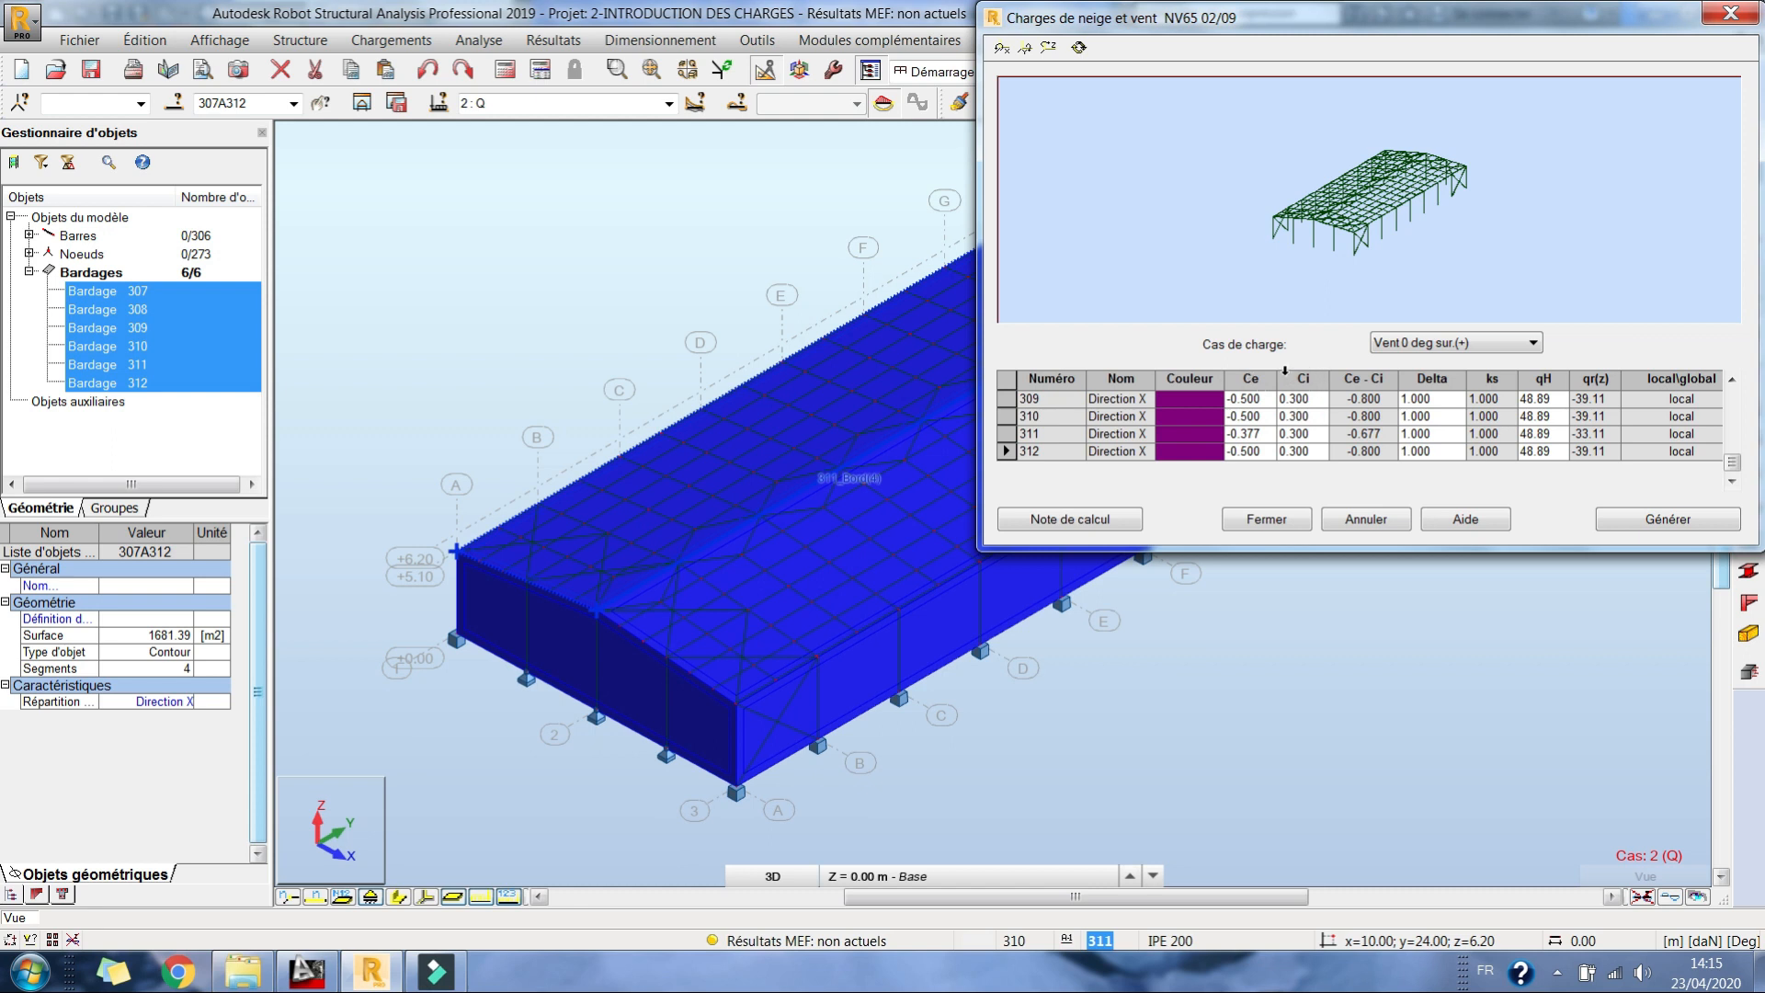
# Step: Review the cladding panels' wind coefficients in several load cases, including Vent 0 deg dép.(-)
pyautogui.click(1467, 347)
pyautogui.click(1439, 376)
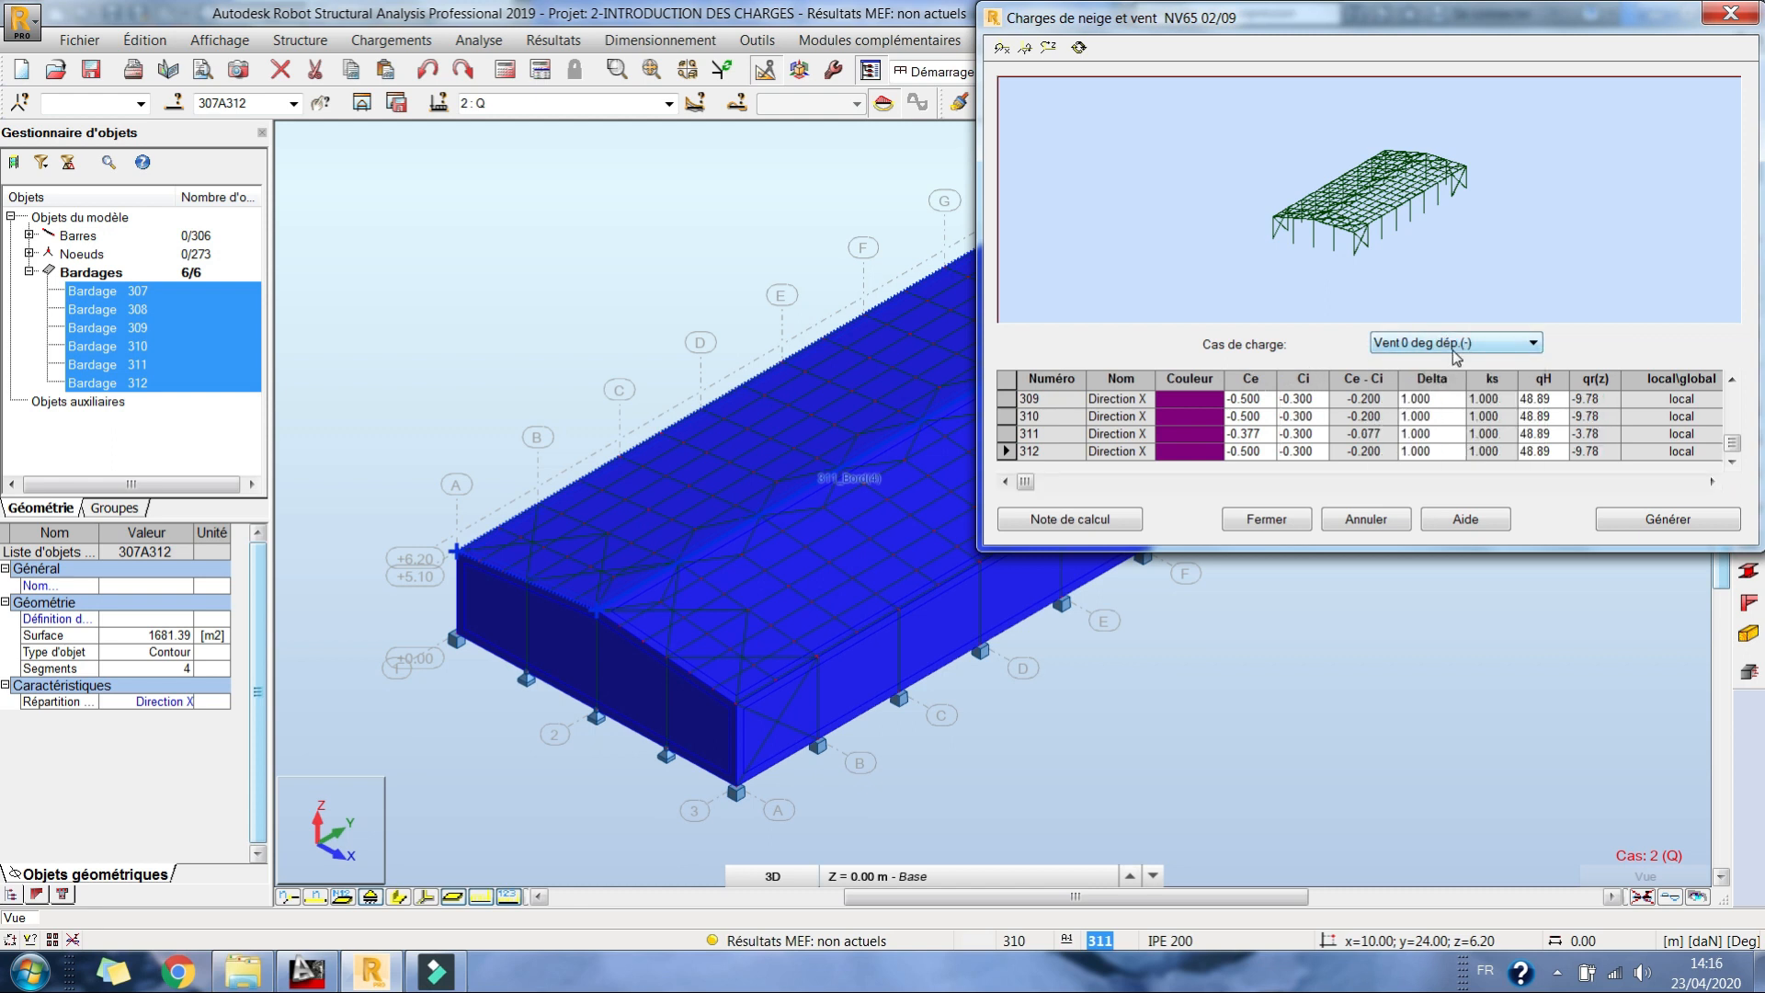
pyautogui.click(1452, 343)
pyautogui.click(1448, 407)
pyautogui.click(1449, 344)
pyautogui.click(1448, 376)
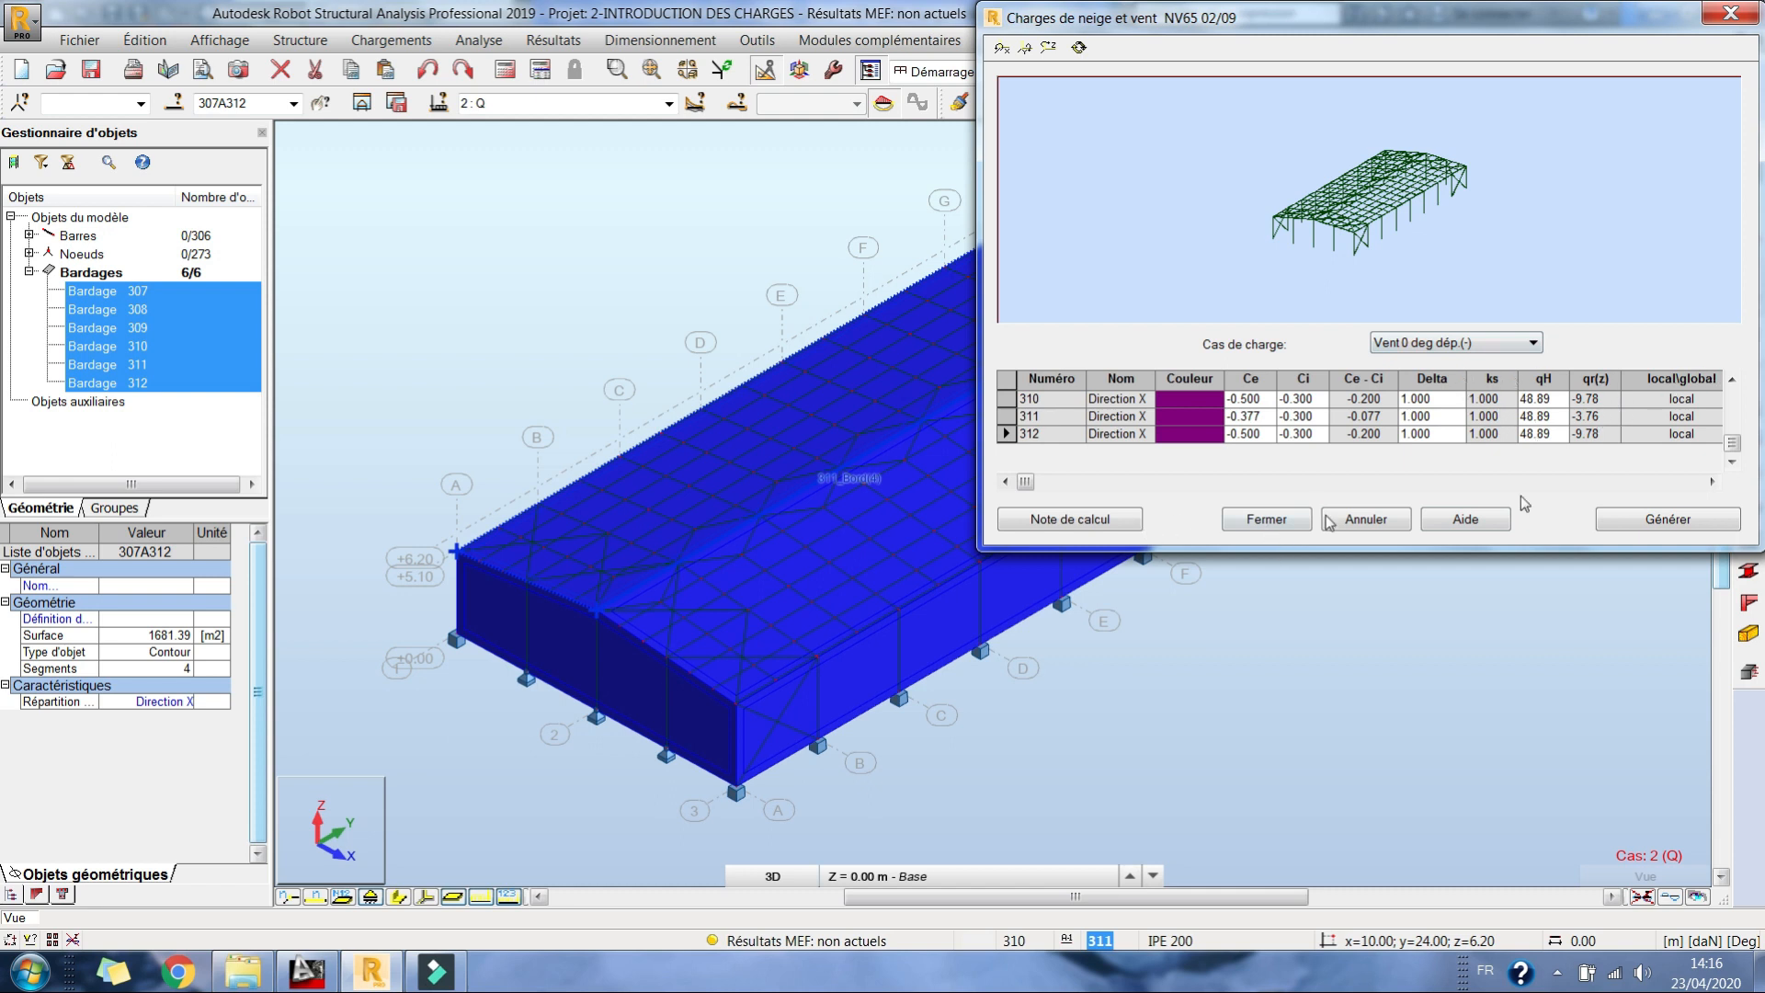
# Step: Generate the wind loads and open their calculation note
pyautogui.click(1673, 520)
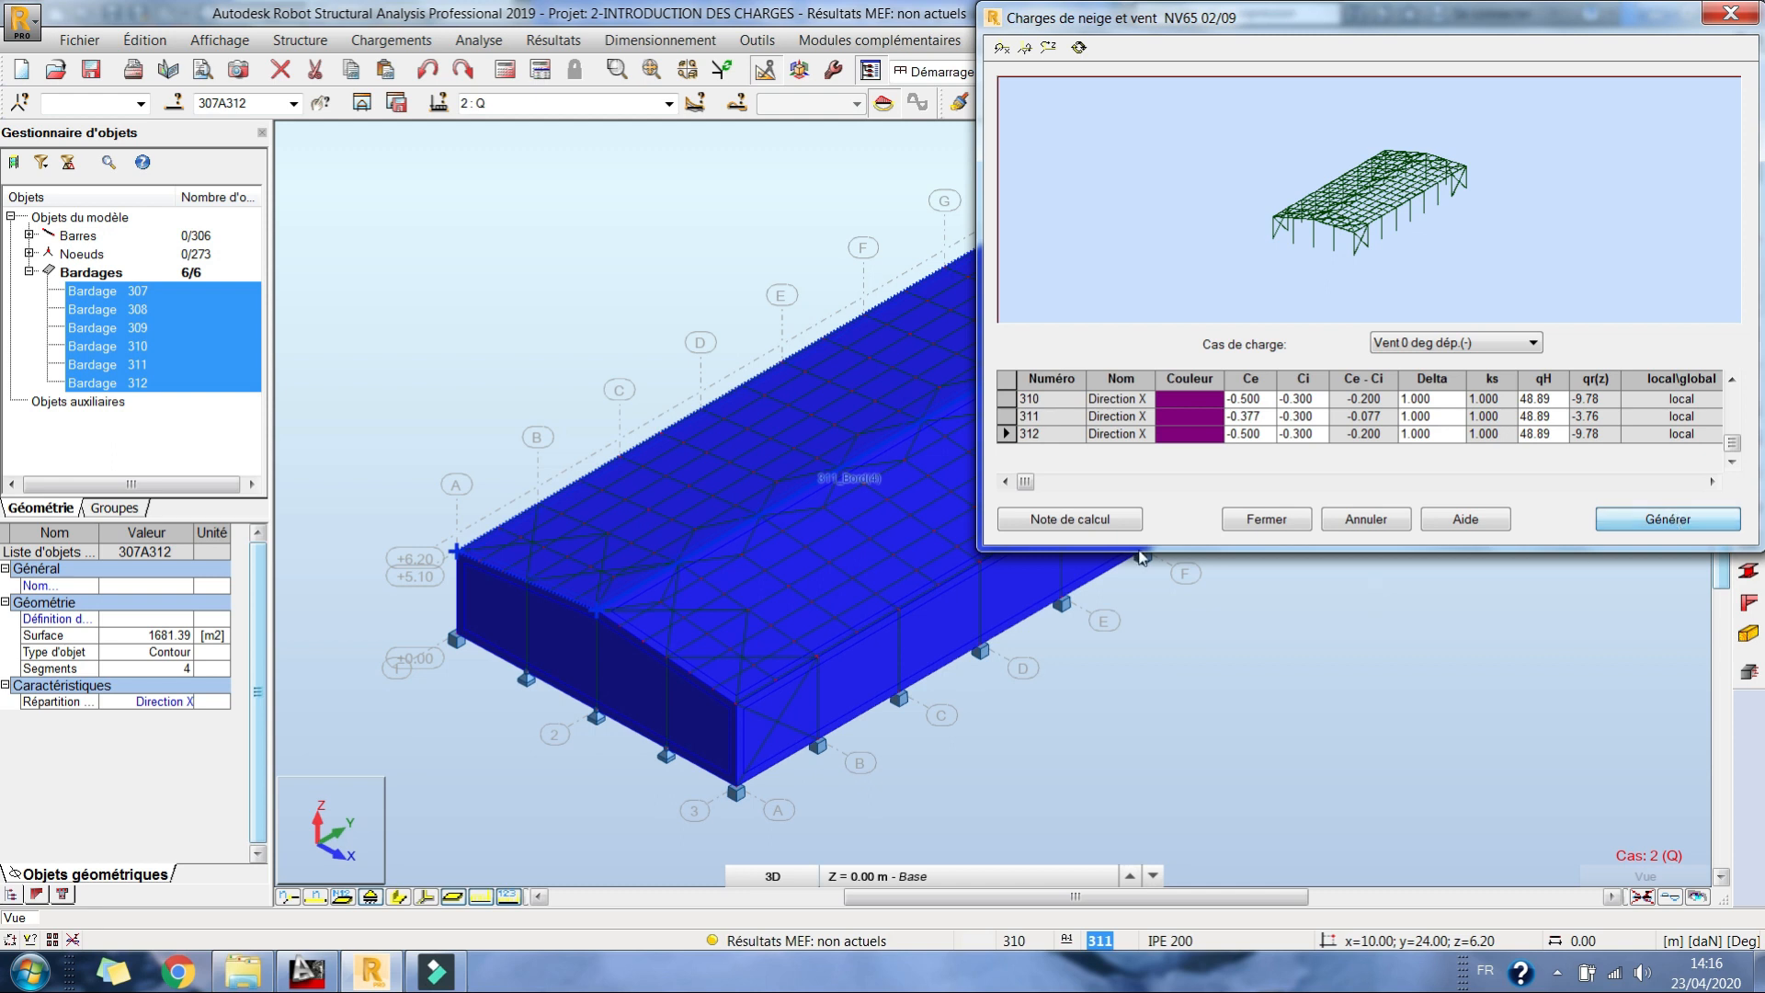
pyautogui.click(1129, 524)
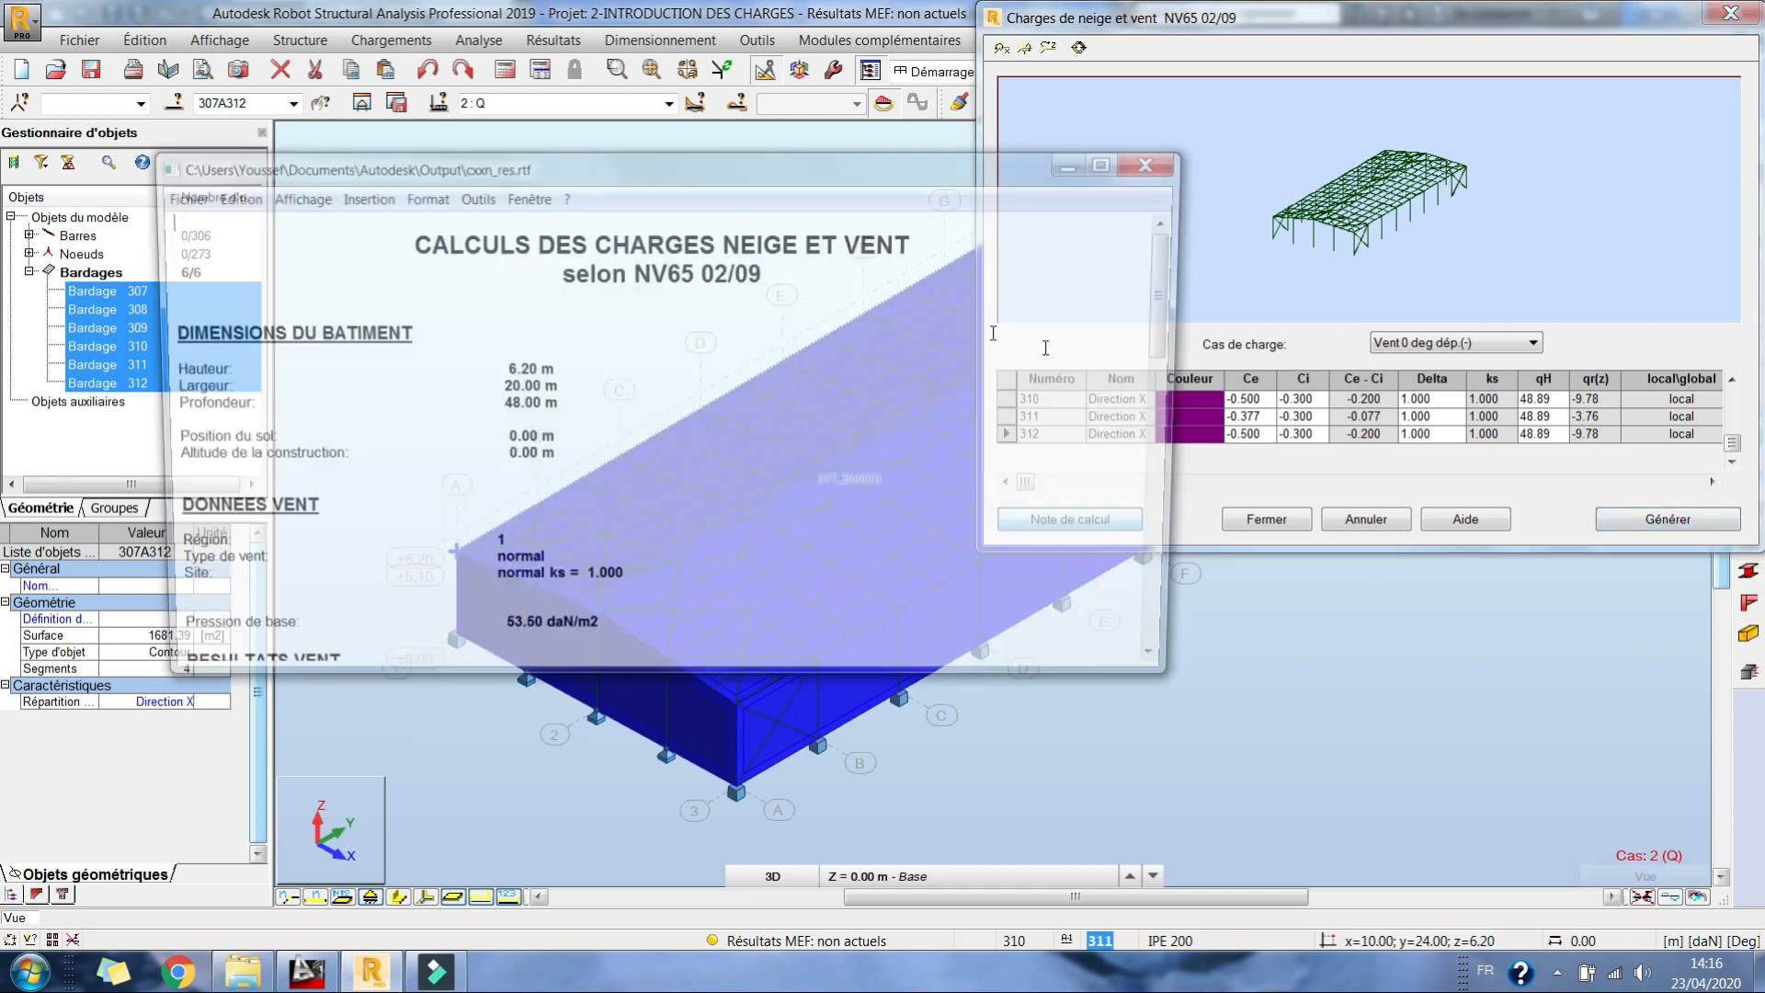
# Step: Review the surface coefficients per wind case in the NV65 02/09 calculation note, and close the note
pyautogui.click(1115, 160)
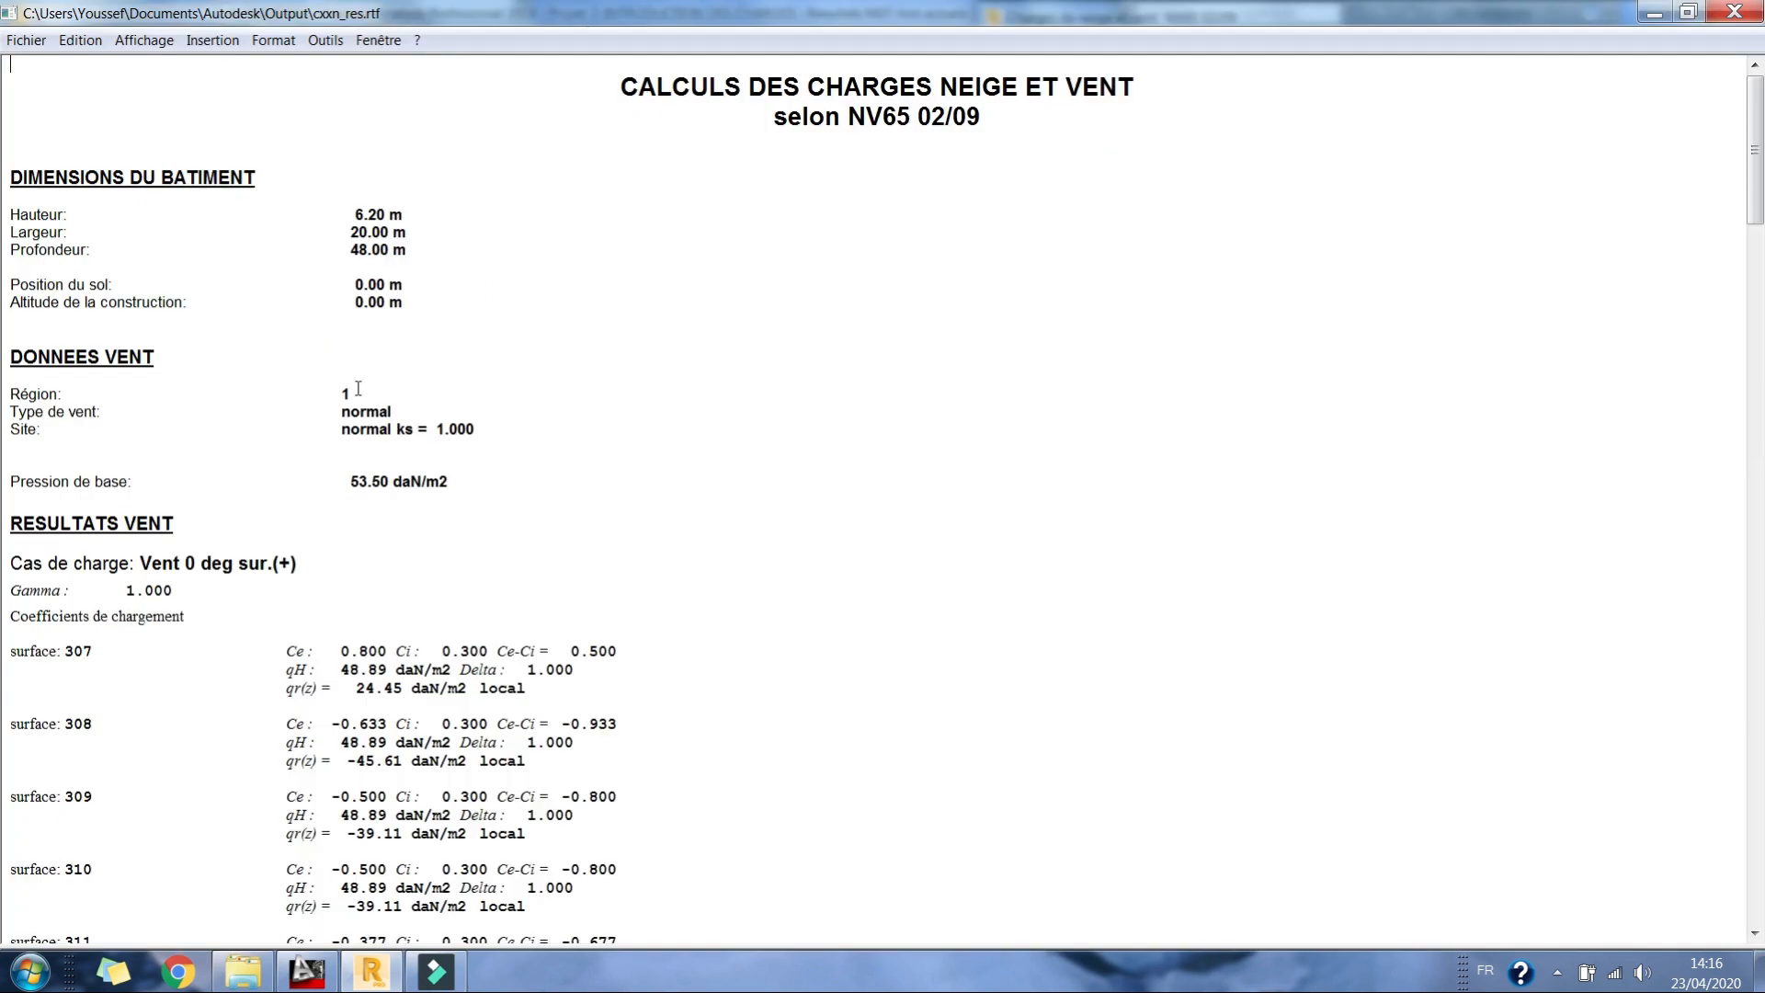
pyautogui.scroll(-5, 540, 428)
pyautogui.scroll(-15, 539, 429)
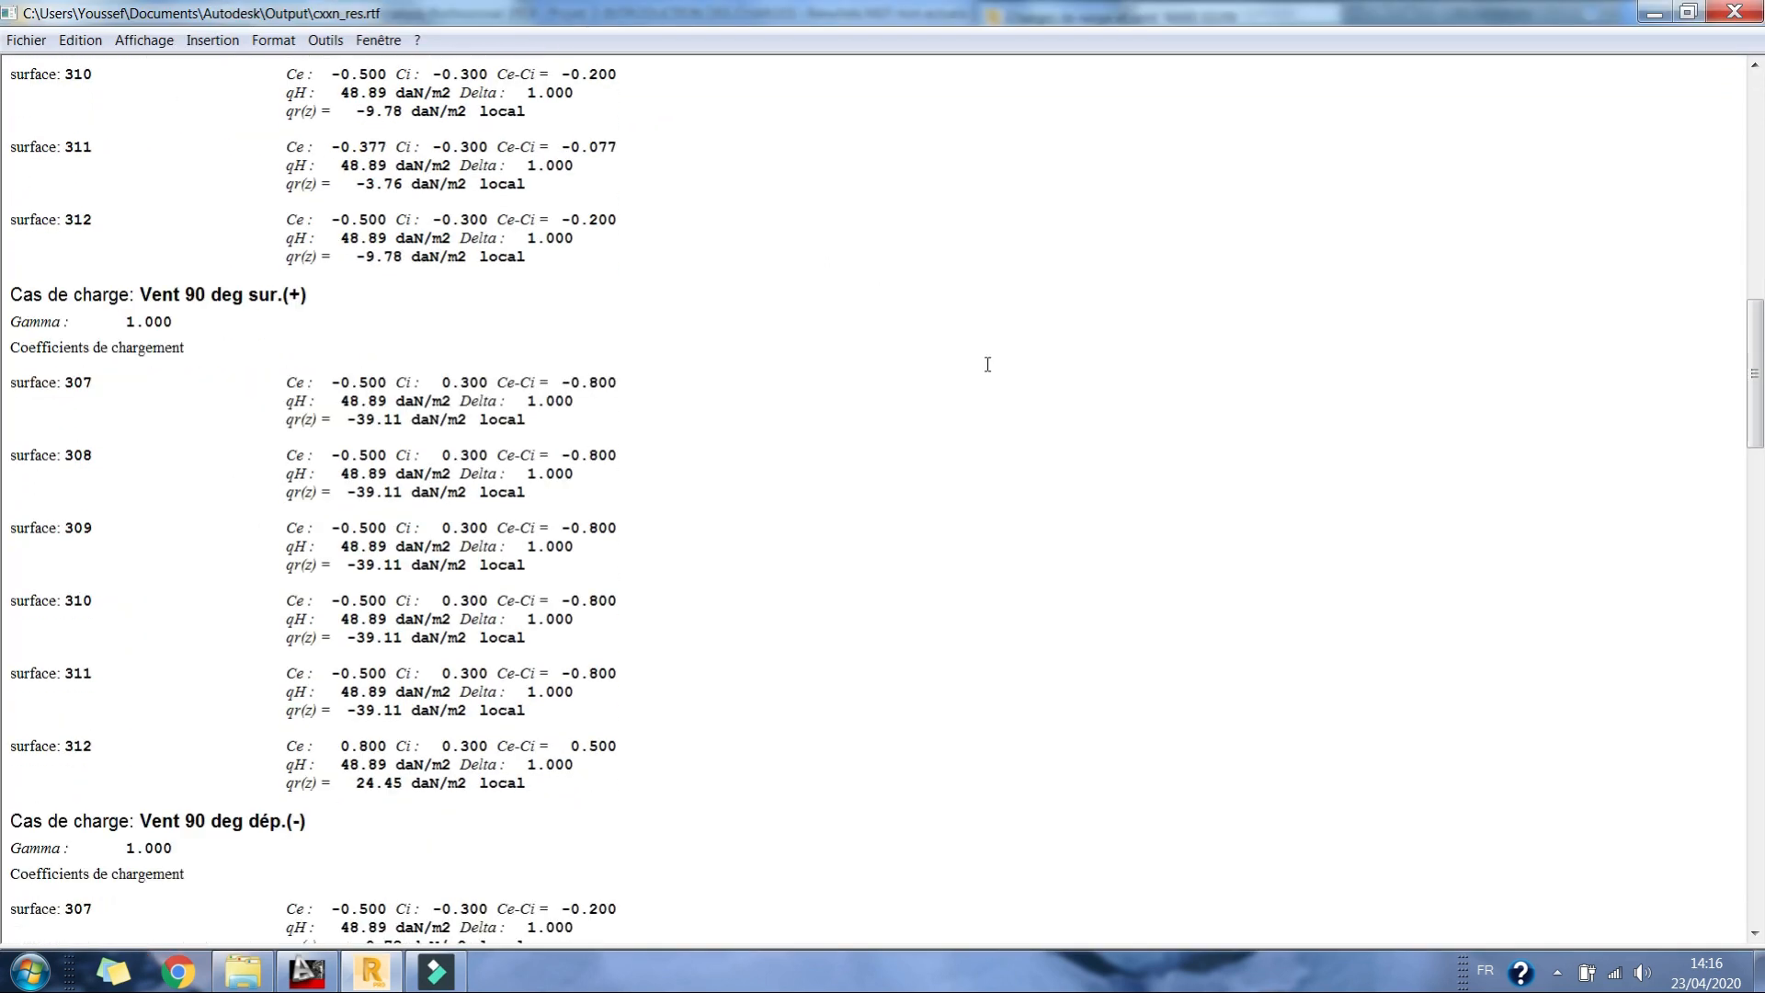
pyautogui.scroll(15, 987, 364)
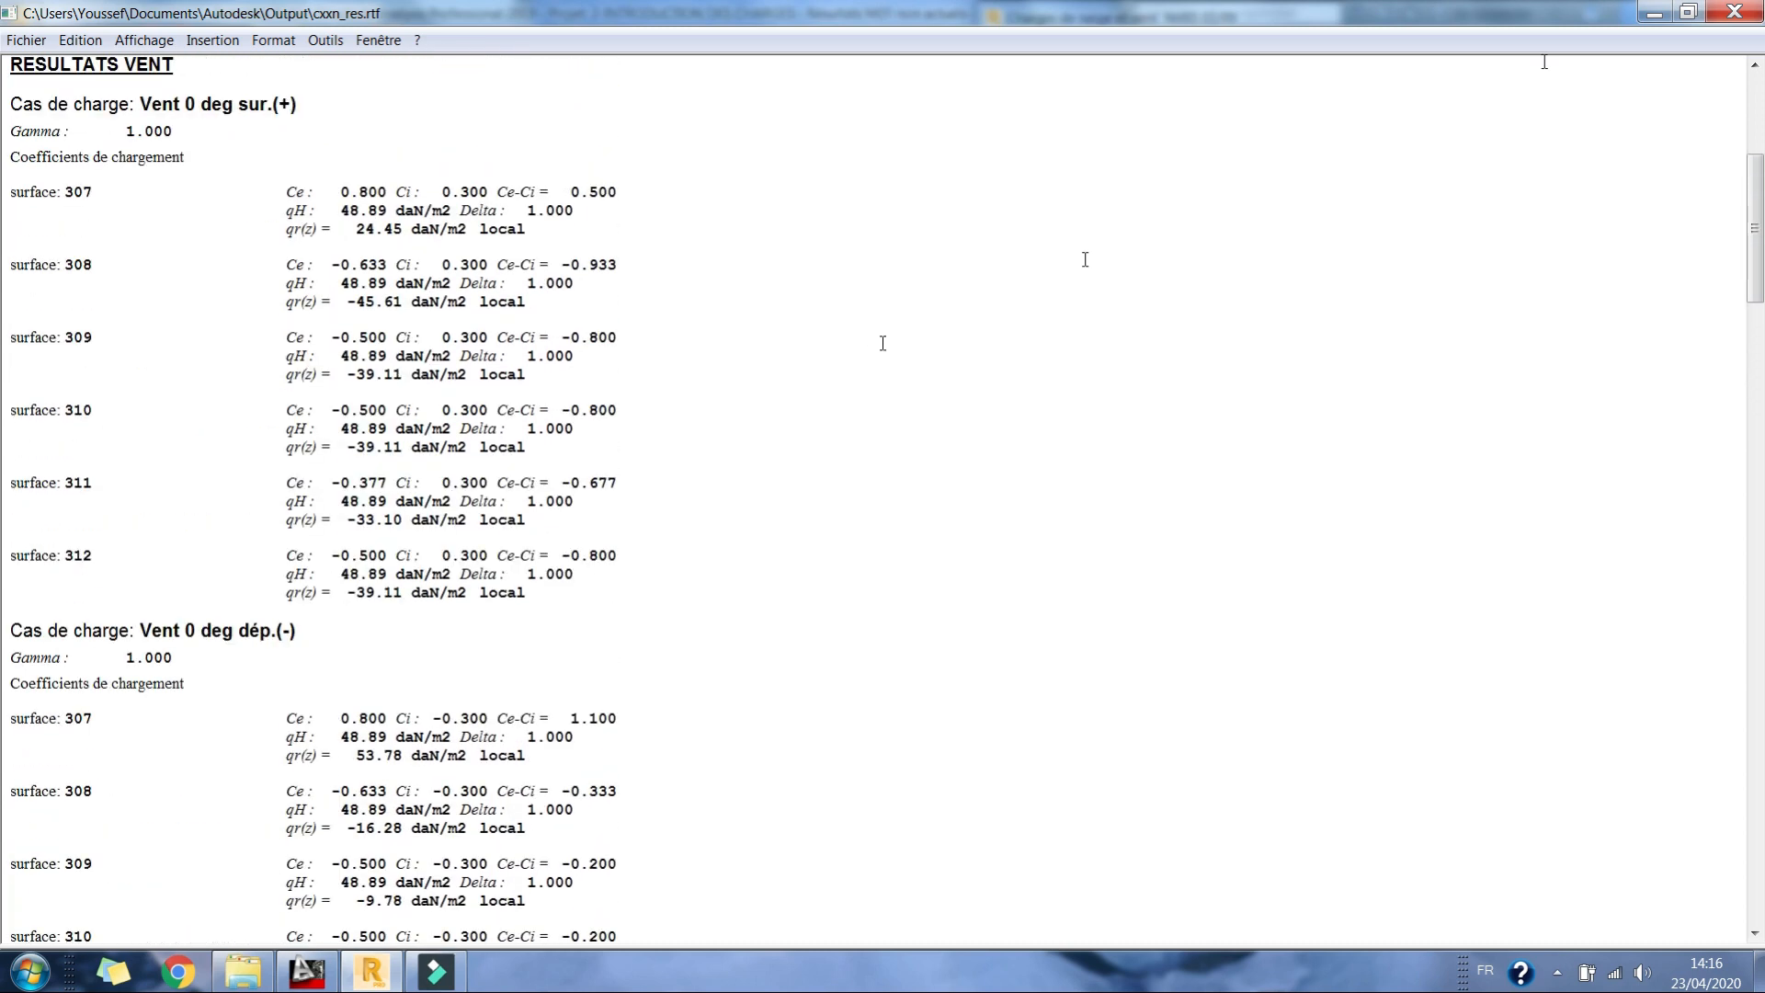
pyautogui.scroll(5, 1544, 61)
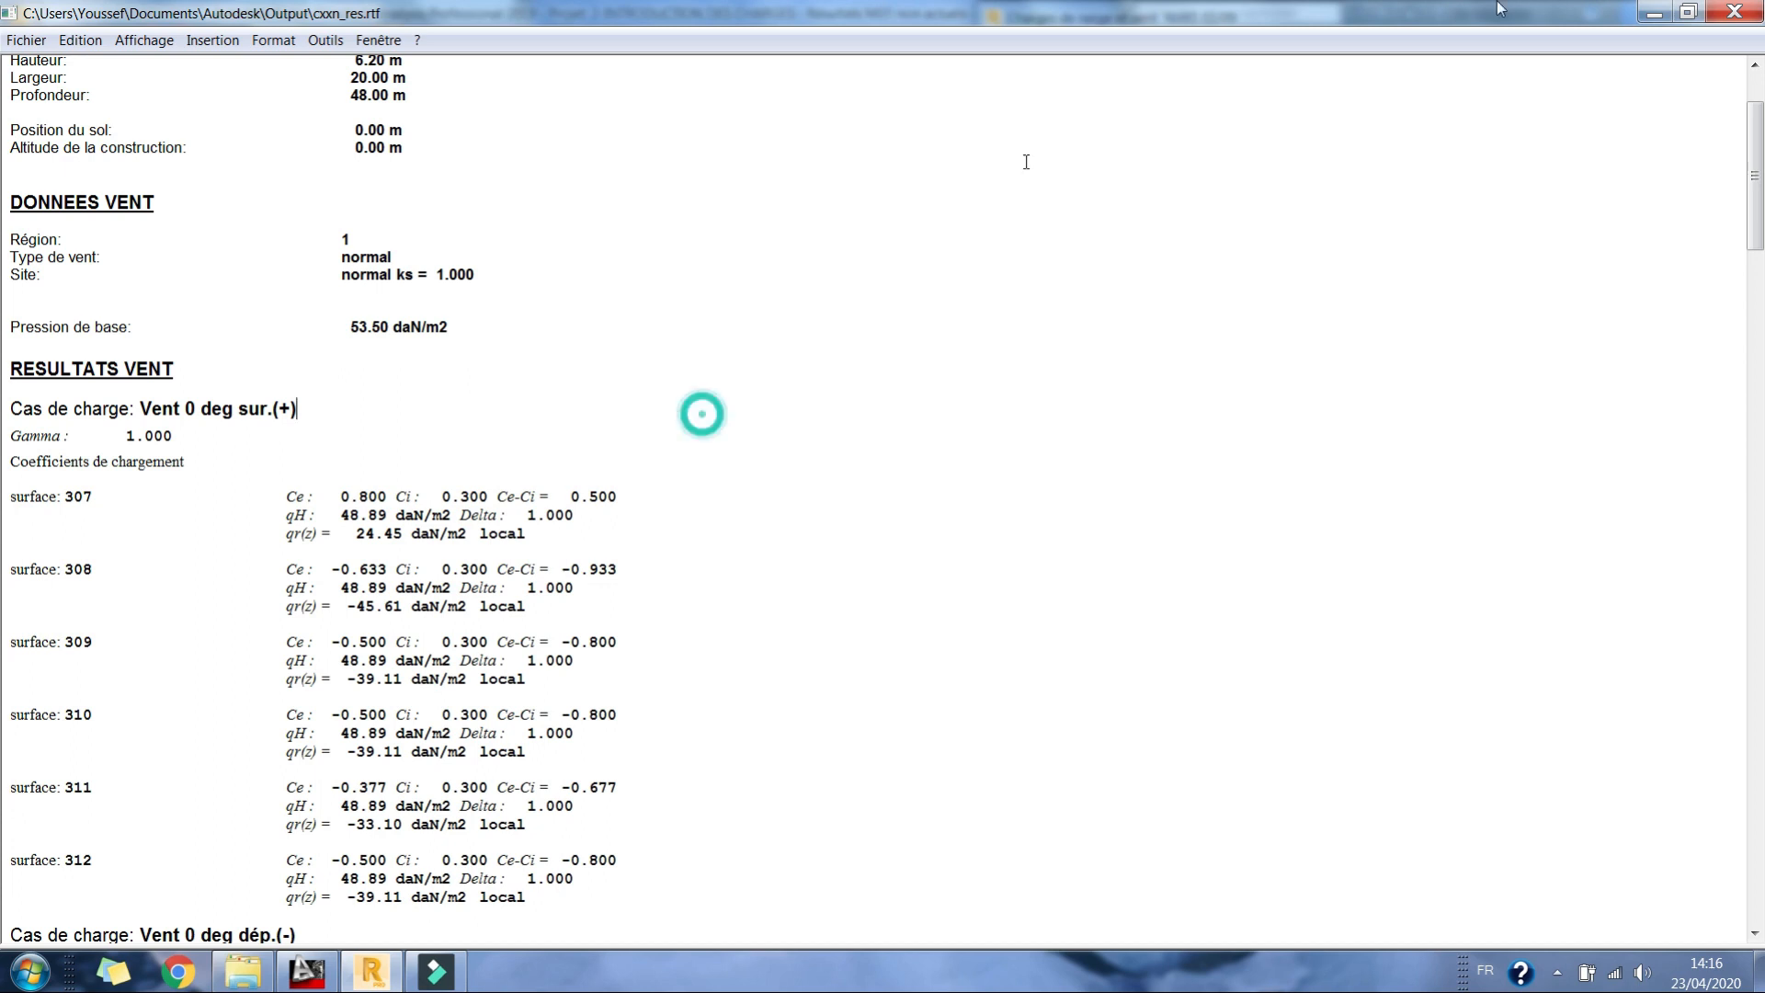
pyautogui.click(1733, 11)
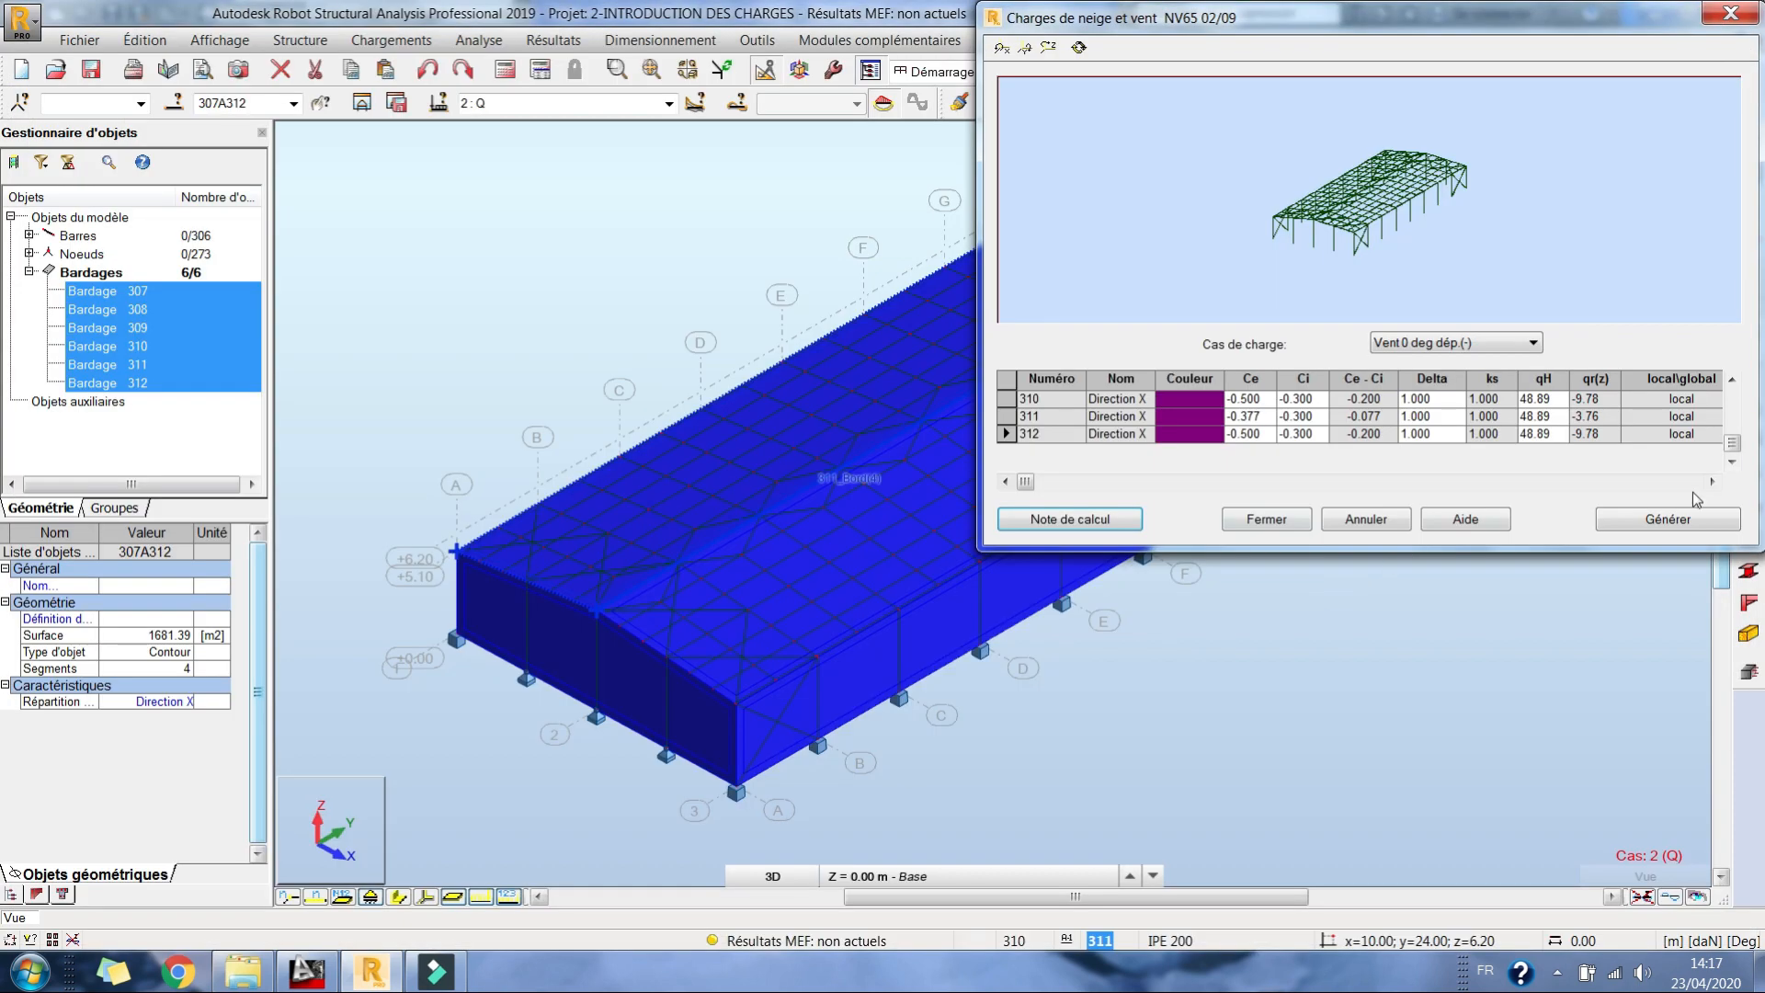
# Step: Generate the wind load cases from the NV65 02/09 settings, close the snow and wind dialog and messages, and clear the selection
pyautogui.click(1666, 522)
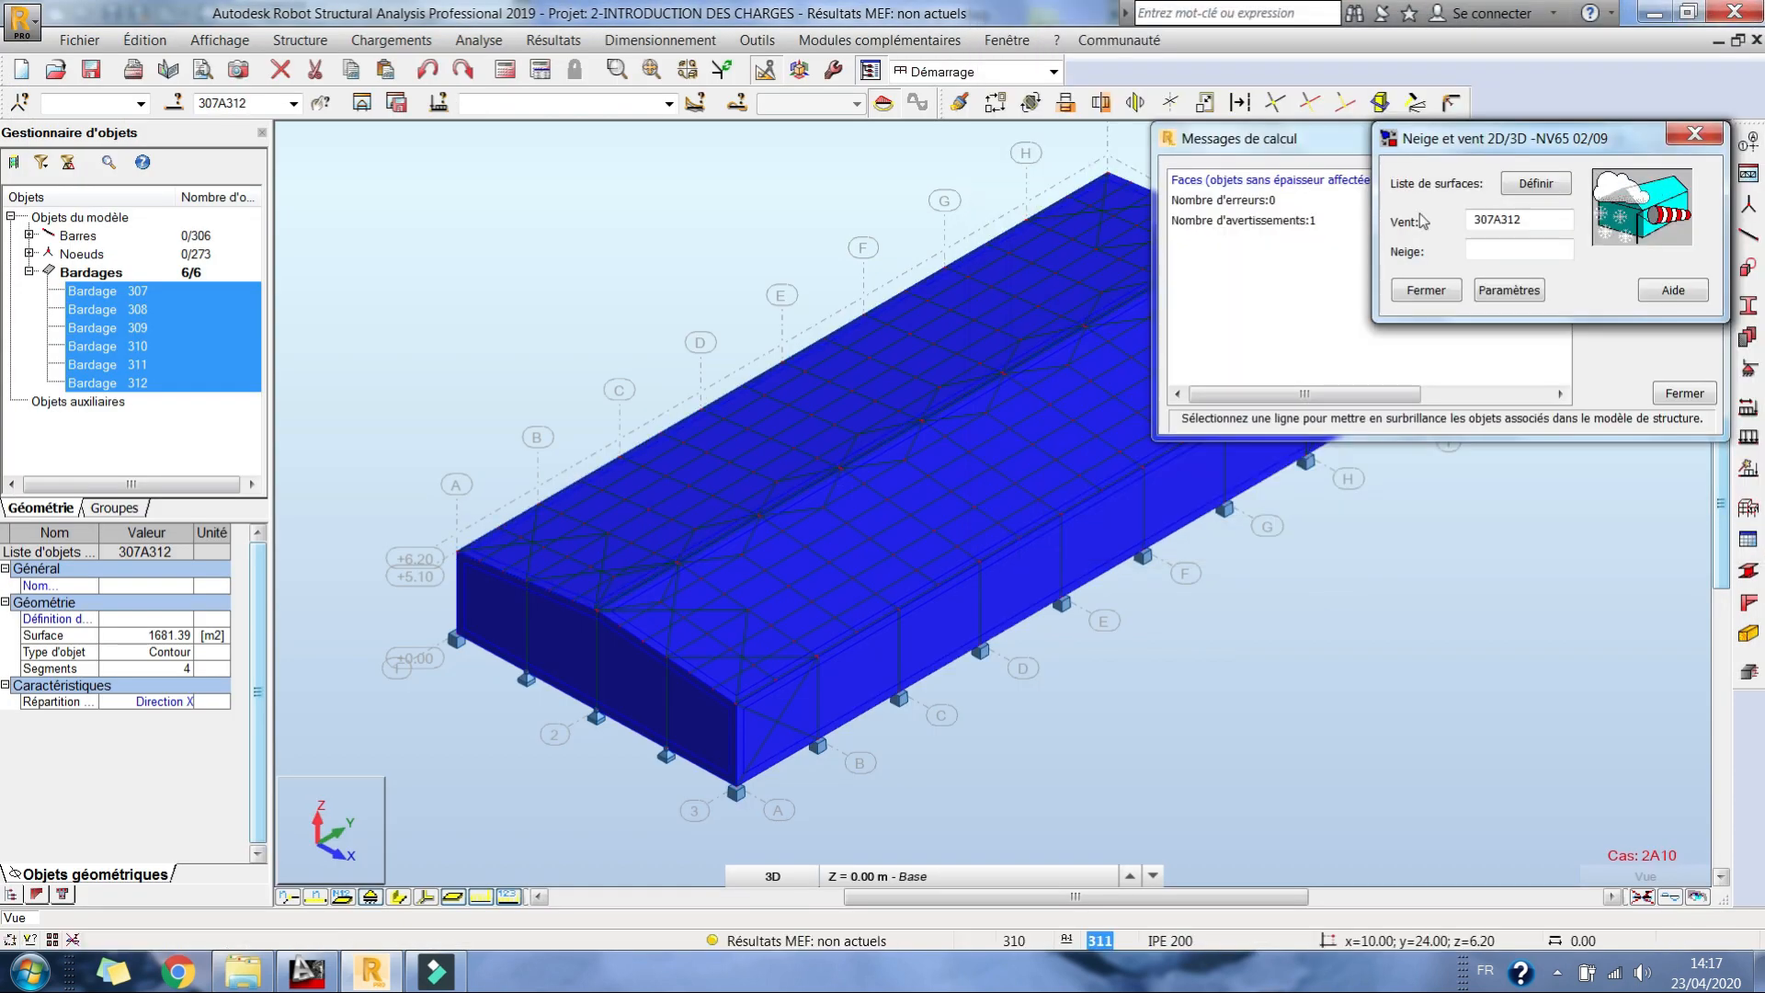
pyautogui.click(1693, 135)
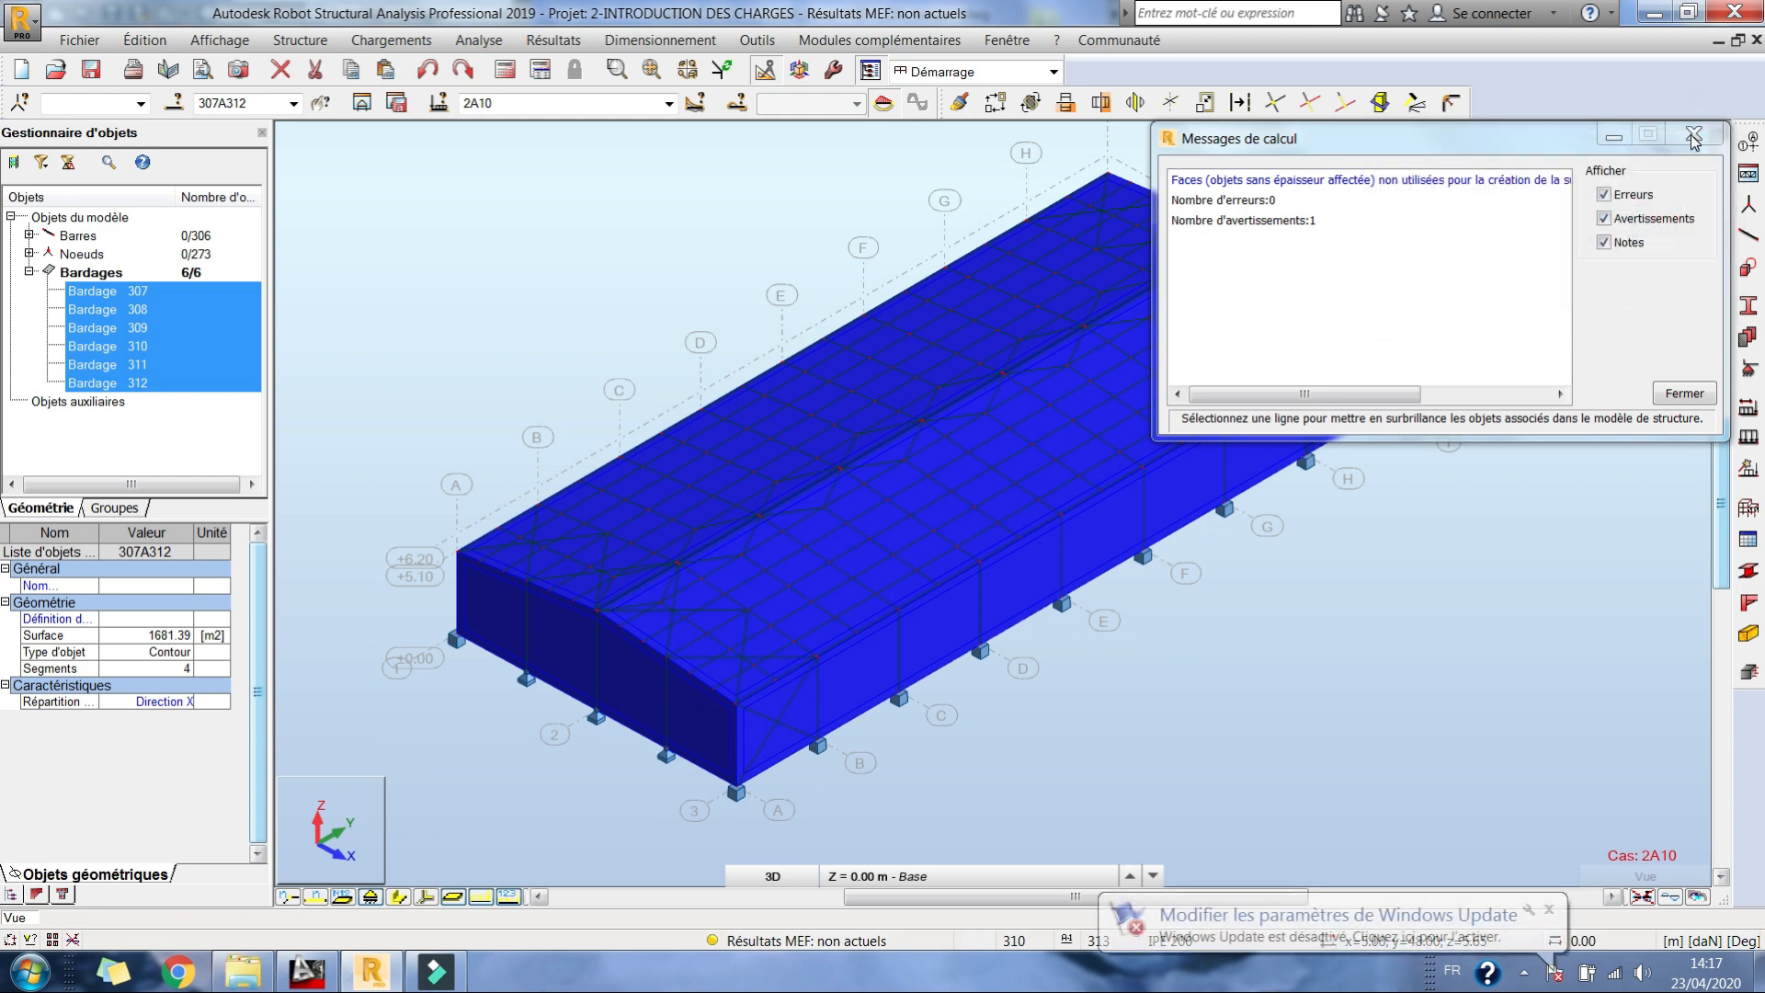
pyautogui.click(678, 210)
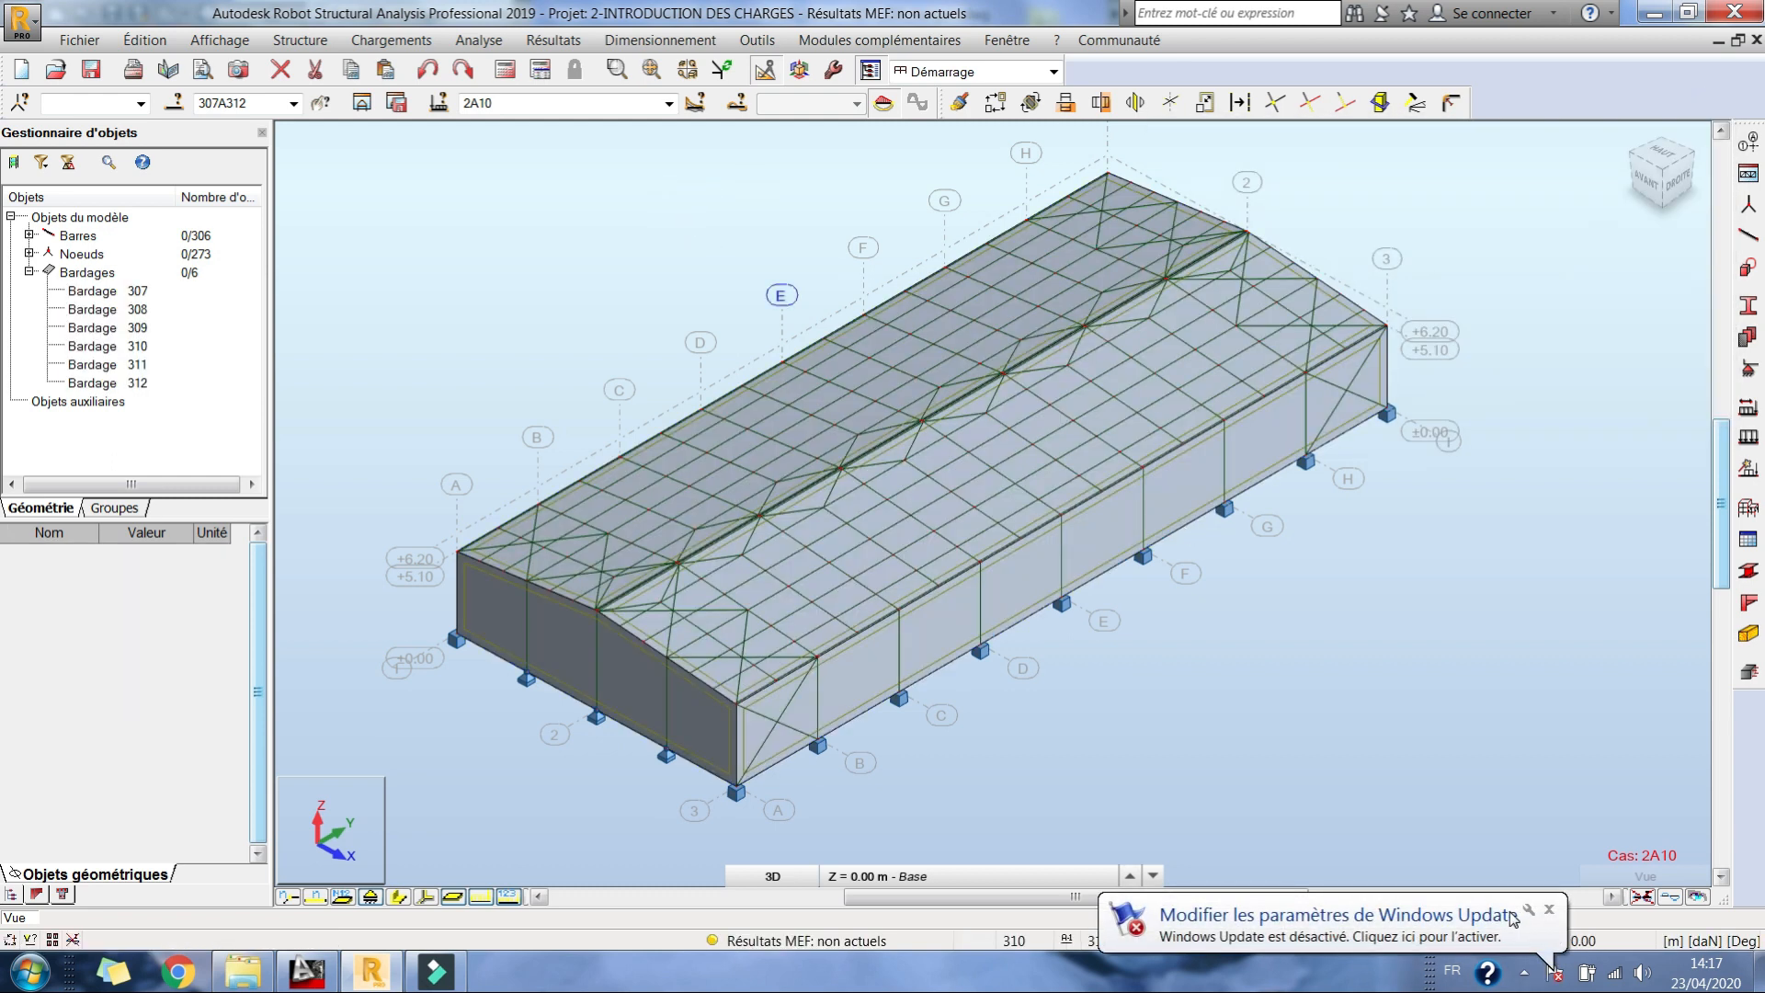
# Step: Run the structural calculation of the hangar with the generated wind load cases
pyautogui.click(669, 104)
pyautogui.click(670, 106)
pyautogui.click(508, 69)
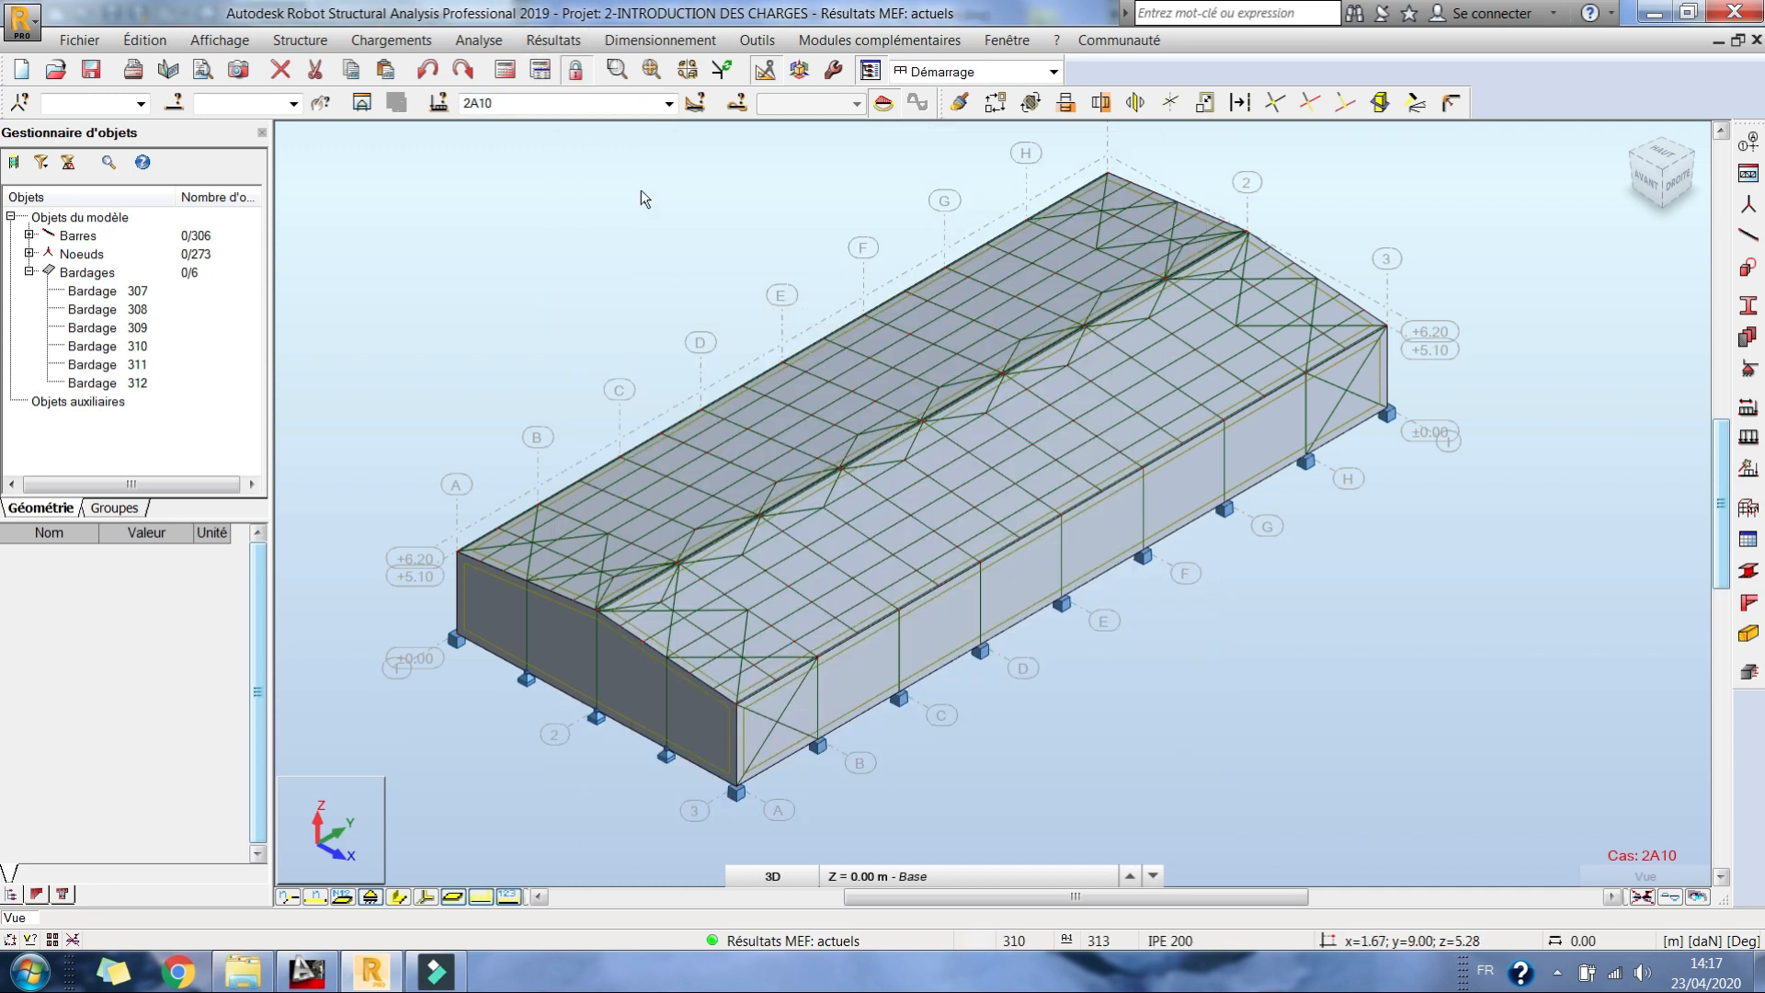
# Step: Examine the hangar model in plan from above and in 3D from its long side
pyautogui.moveTo(660, 227); pyautogui.dragTo(712, 167, button='middle')
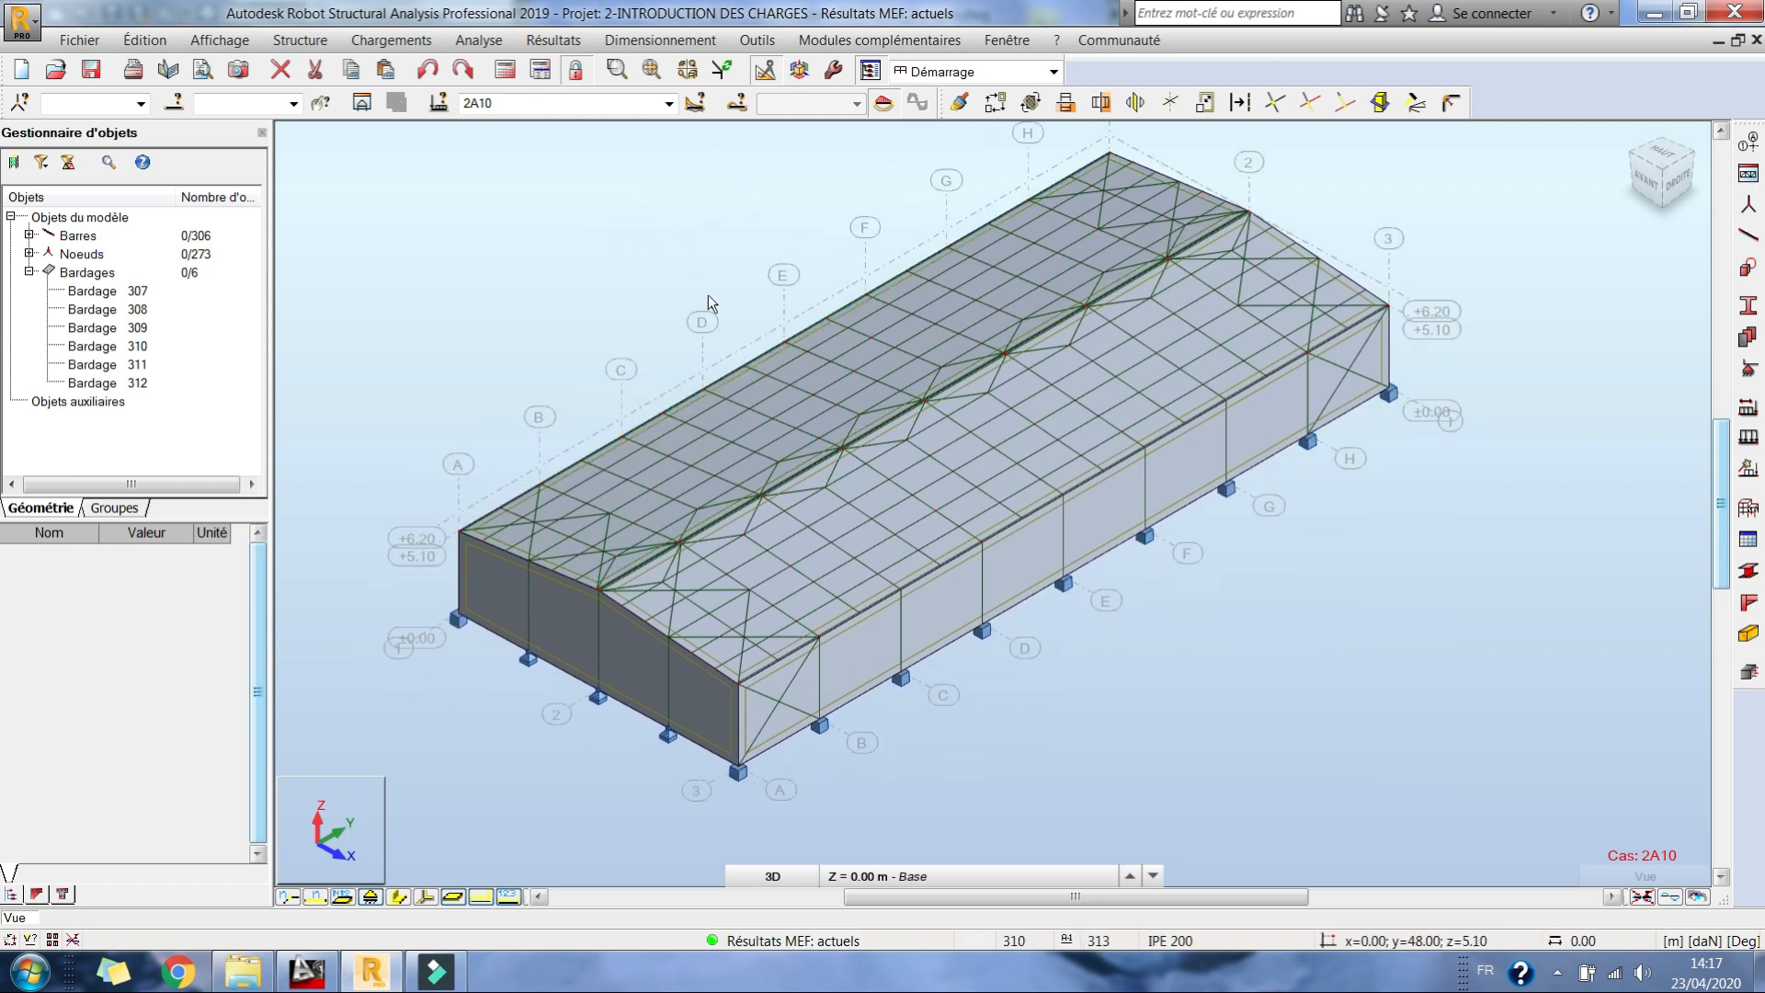
pyautogui.moveTo(634, 243); pyautogui.dragTo(592, 219, button='middle')
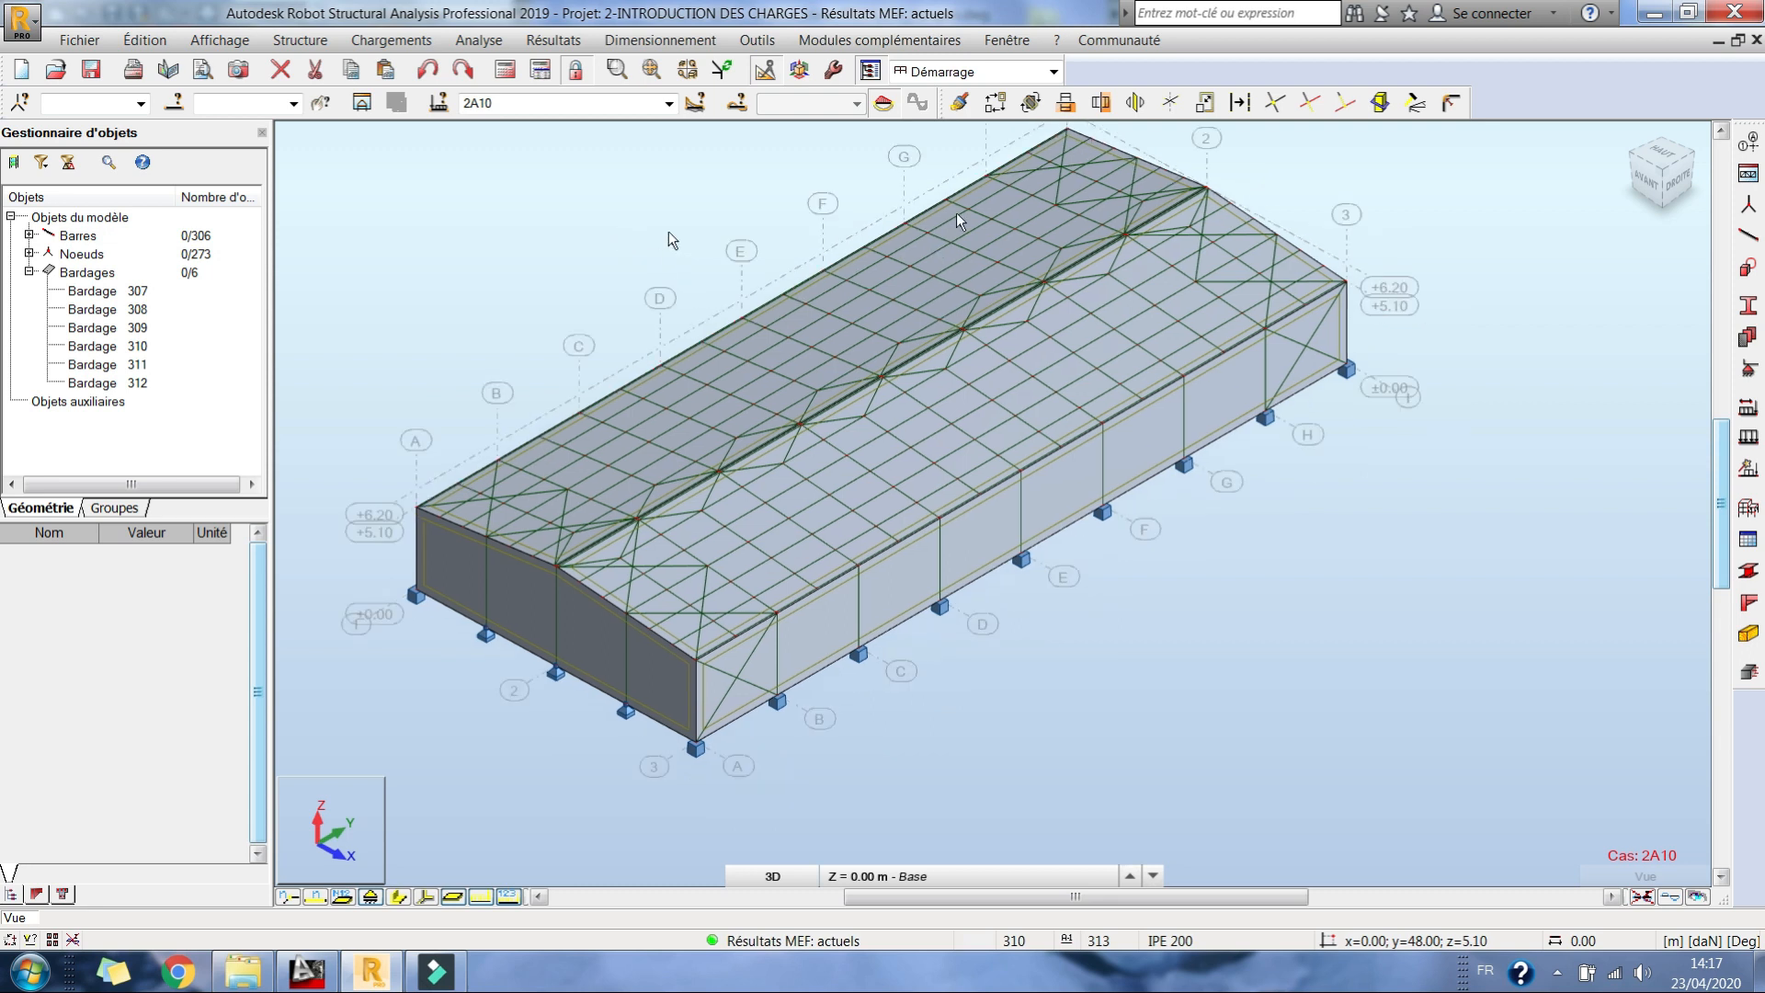
pyautogui.click(1661, 154)
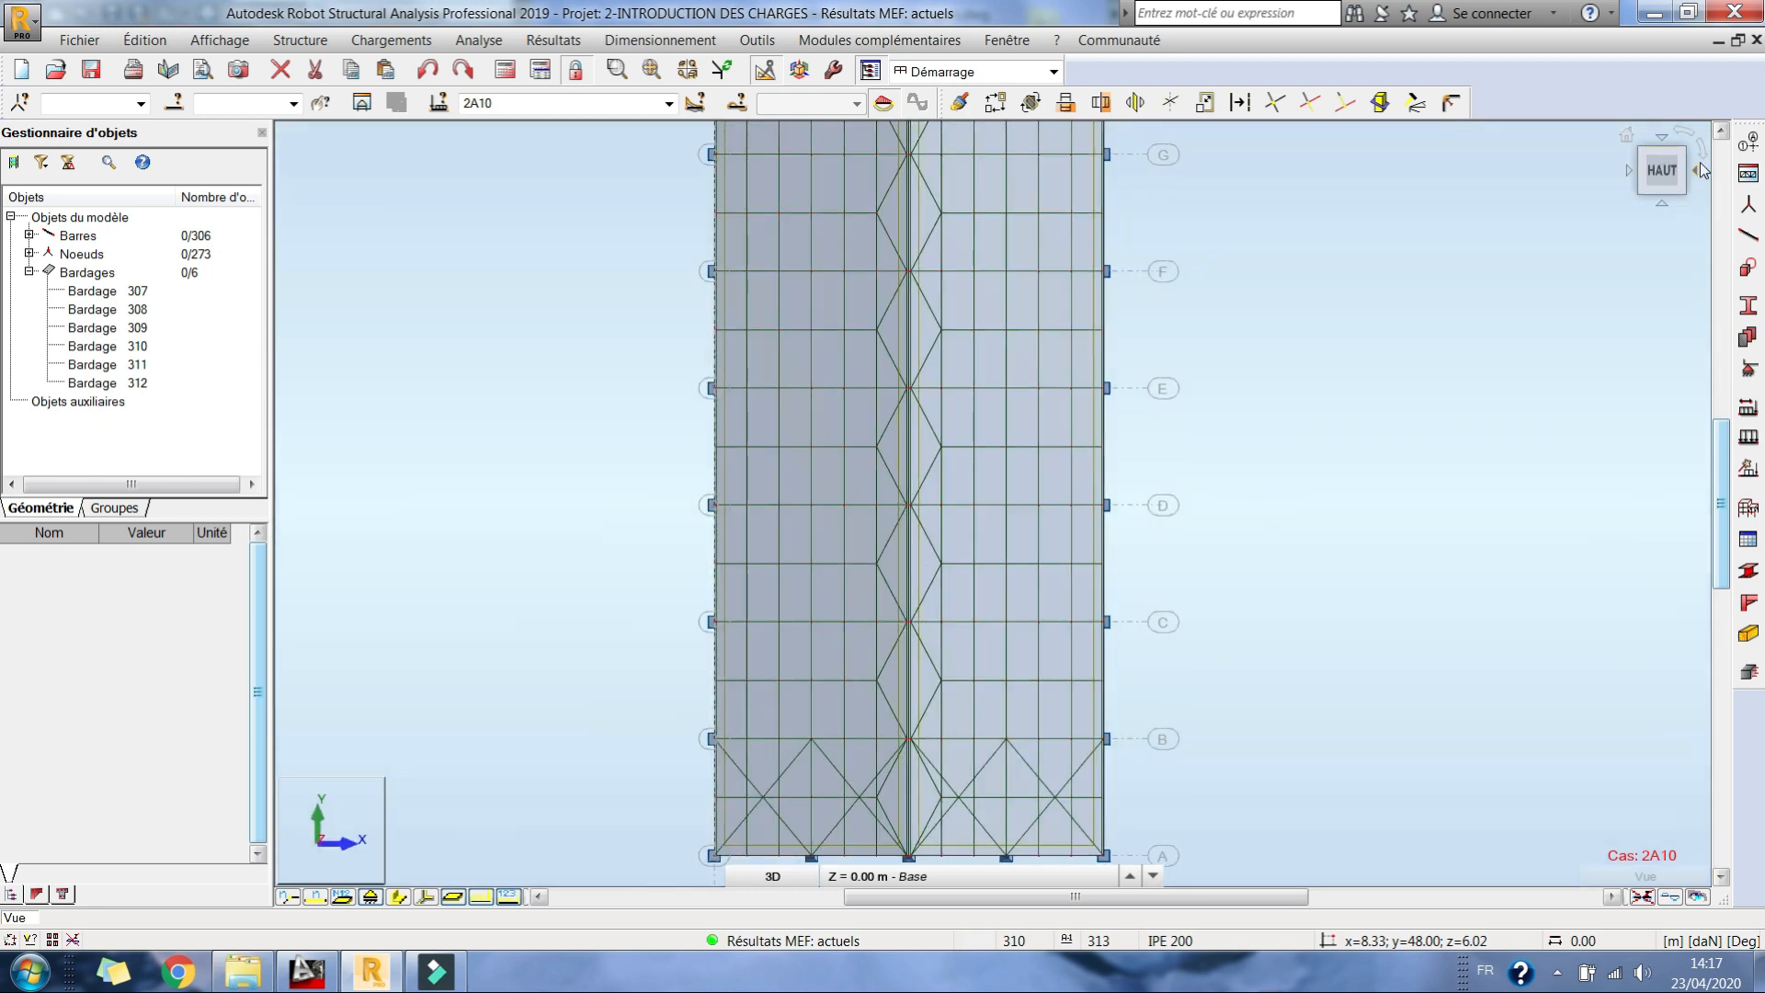
pyautogui.click(1702, 160)
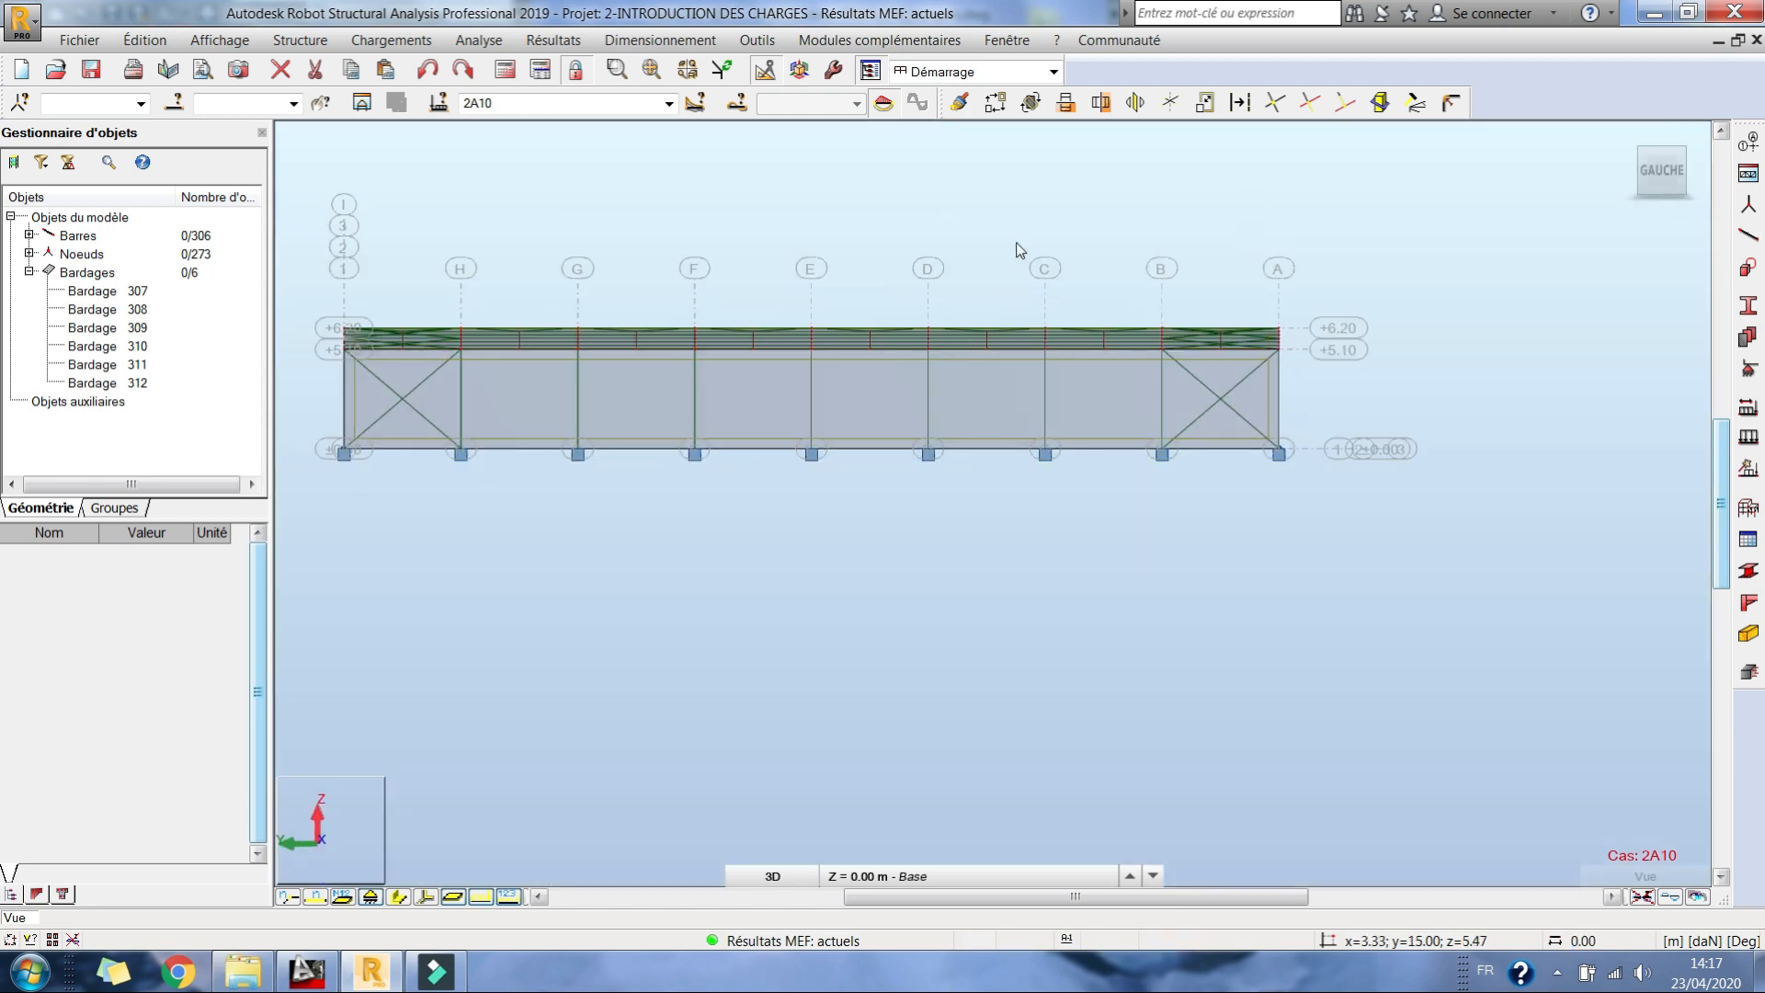
pyautogui.rightClick(874, 234)
pyautogui.click(960, 341)
pyautogui.moveTo(960, 344); pyautogui.dragTo(862, 307)
pyautogui.rightClick(862, 307)
pyautogui.click(855, 347)
pyautogui.click(912, 527)
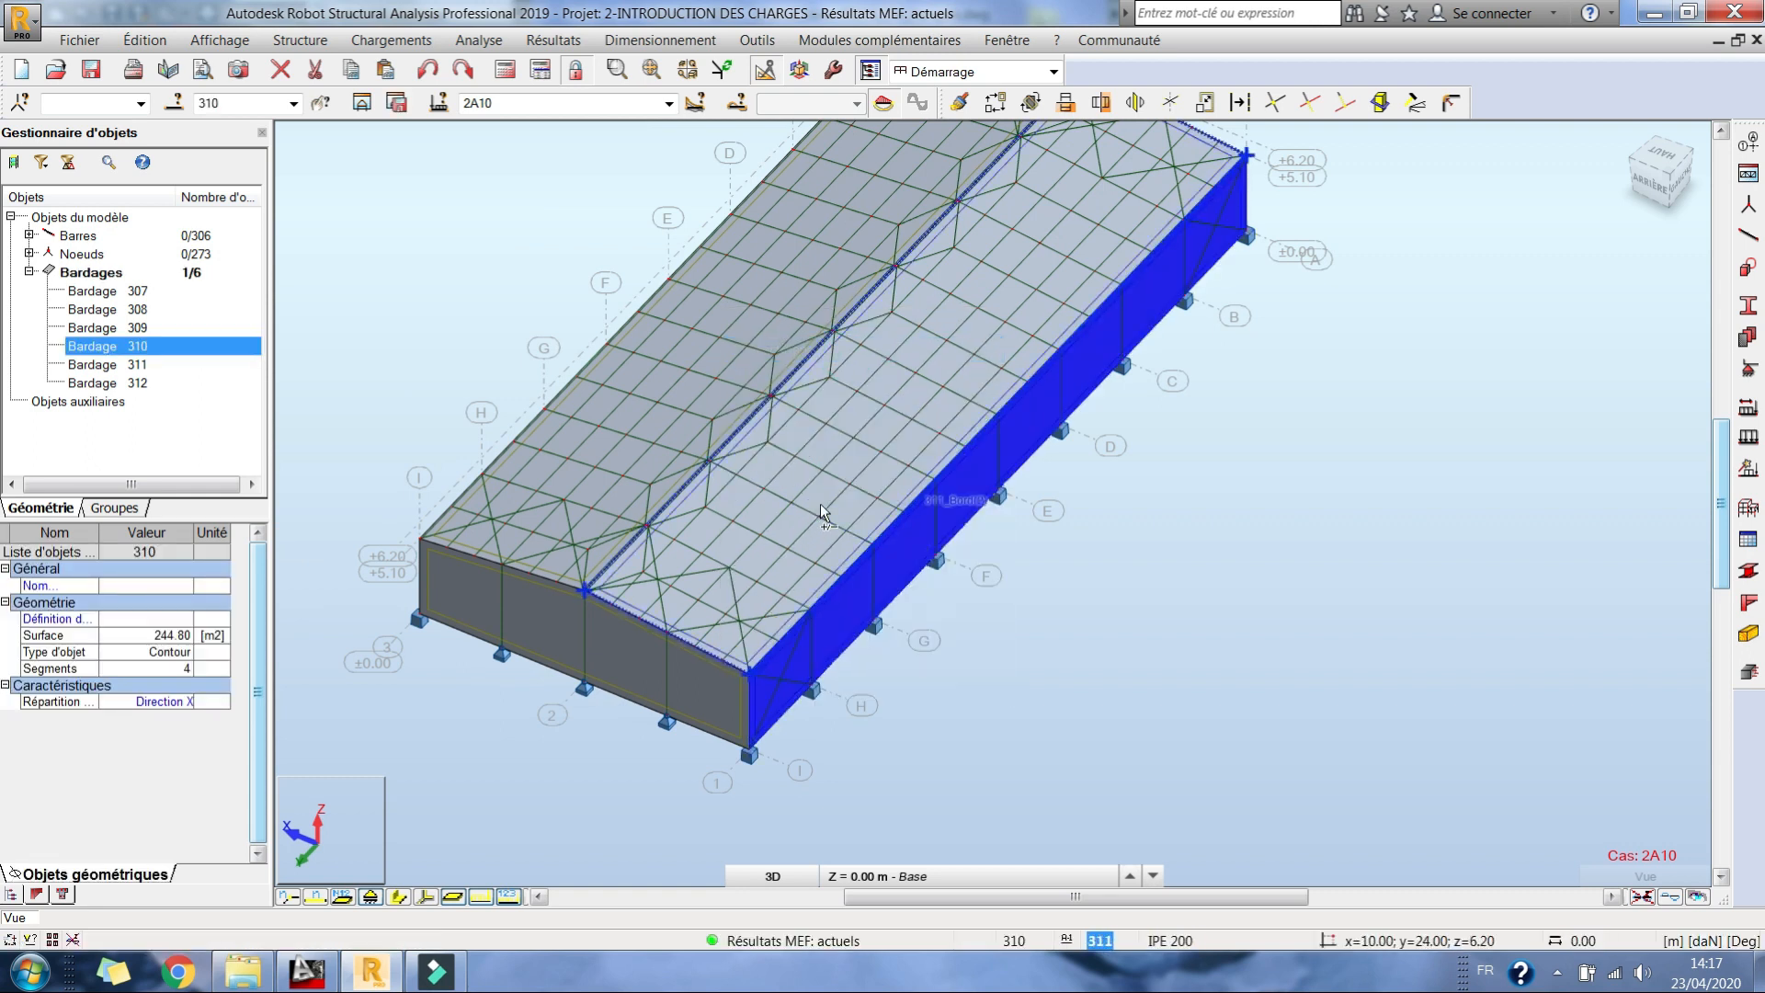
pyautogui.click(820, 503)
pyautogui.keyDown('ctrl'); pyautogui.click(631, 419); pyautogui.keyUp('ctrl')
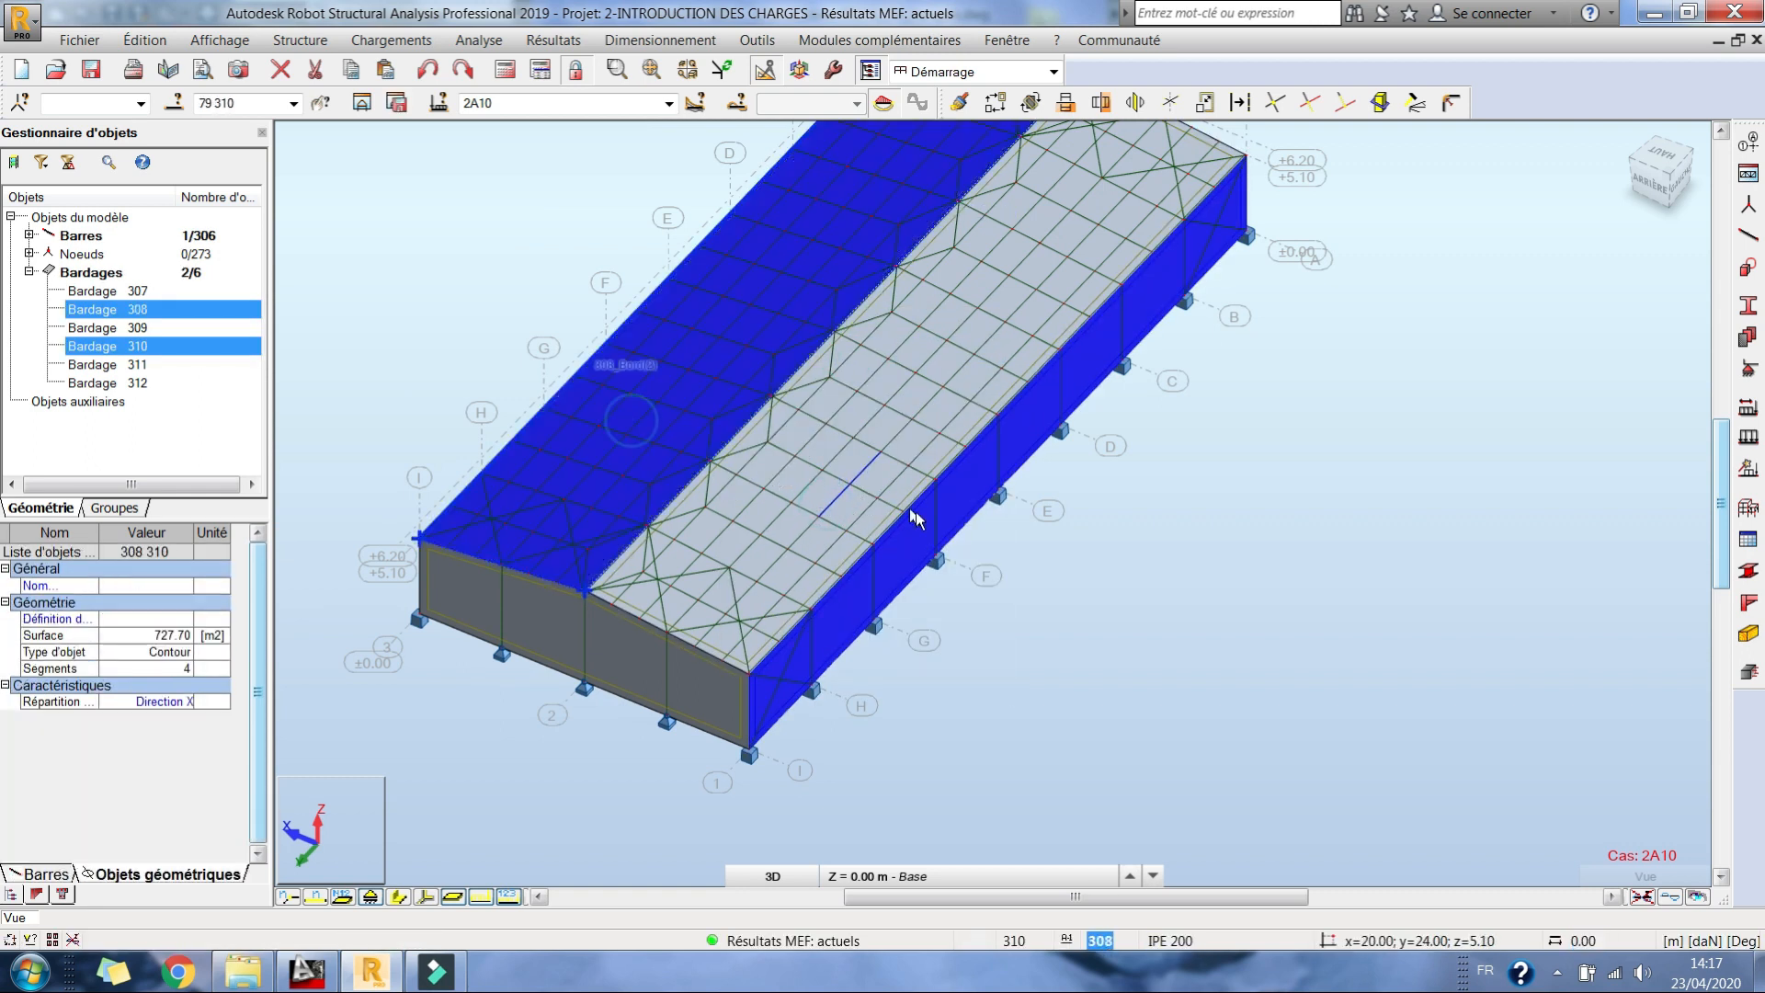
pyautogui.click(890, 548)
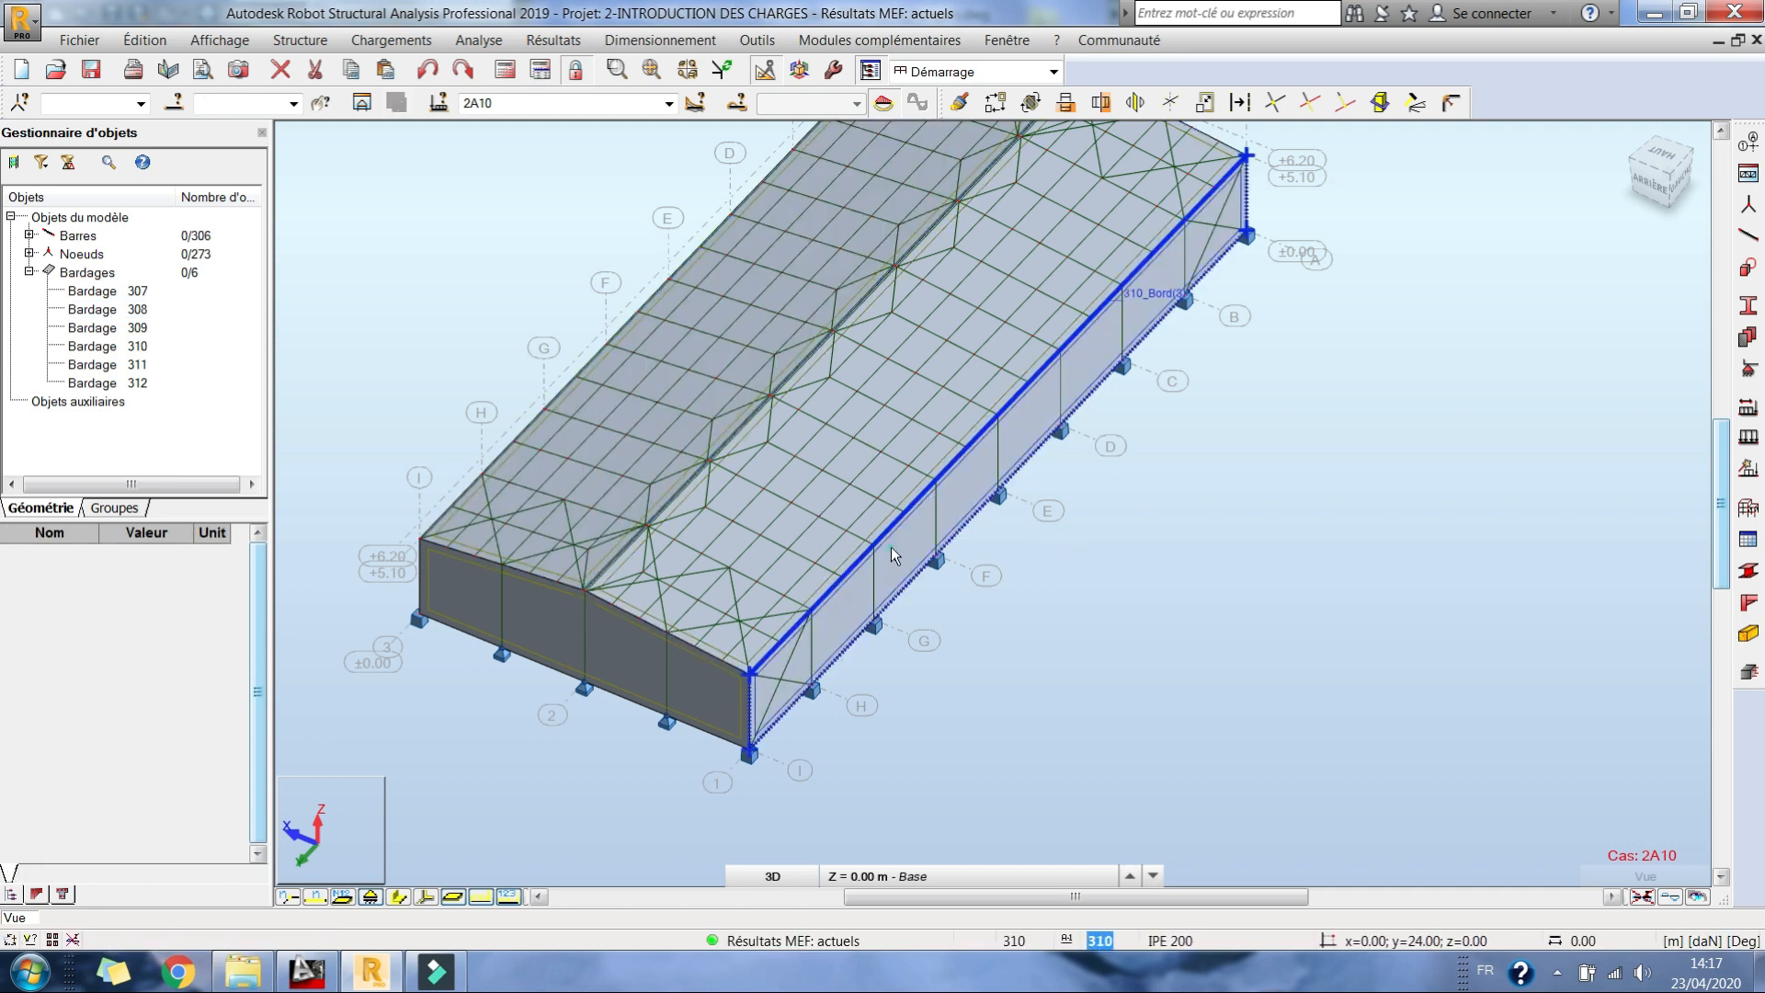
# Step: Select the cladding of both roof slopes and both long walls (307, 308, 310, 311) and open it as a substructure in a new window
pyautogui.keyDown('ctrl'); pyautogui.click(811, 498); pyautogui.keyUp('ctrl')
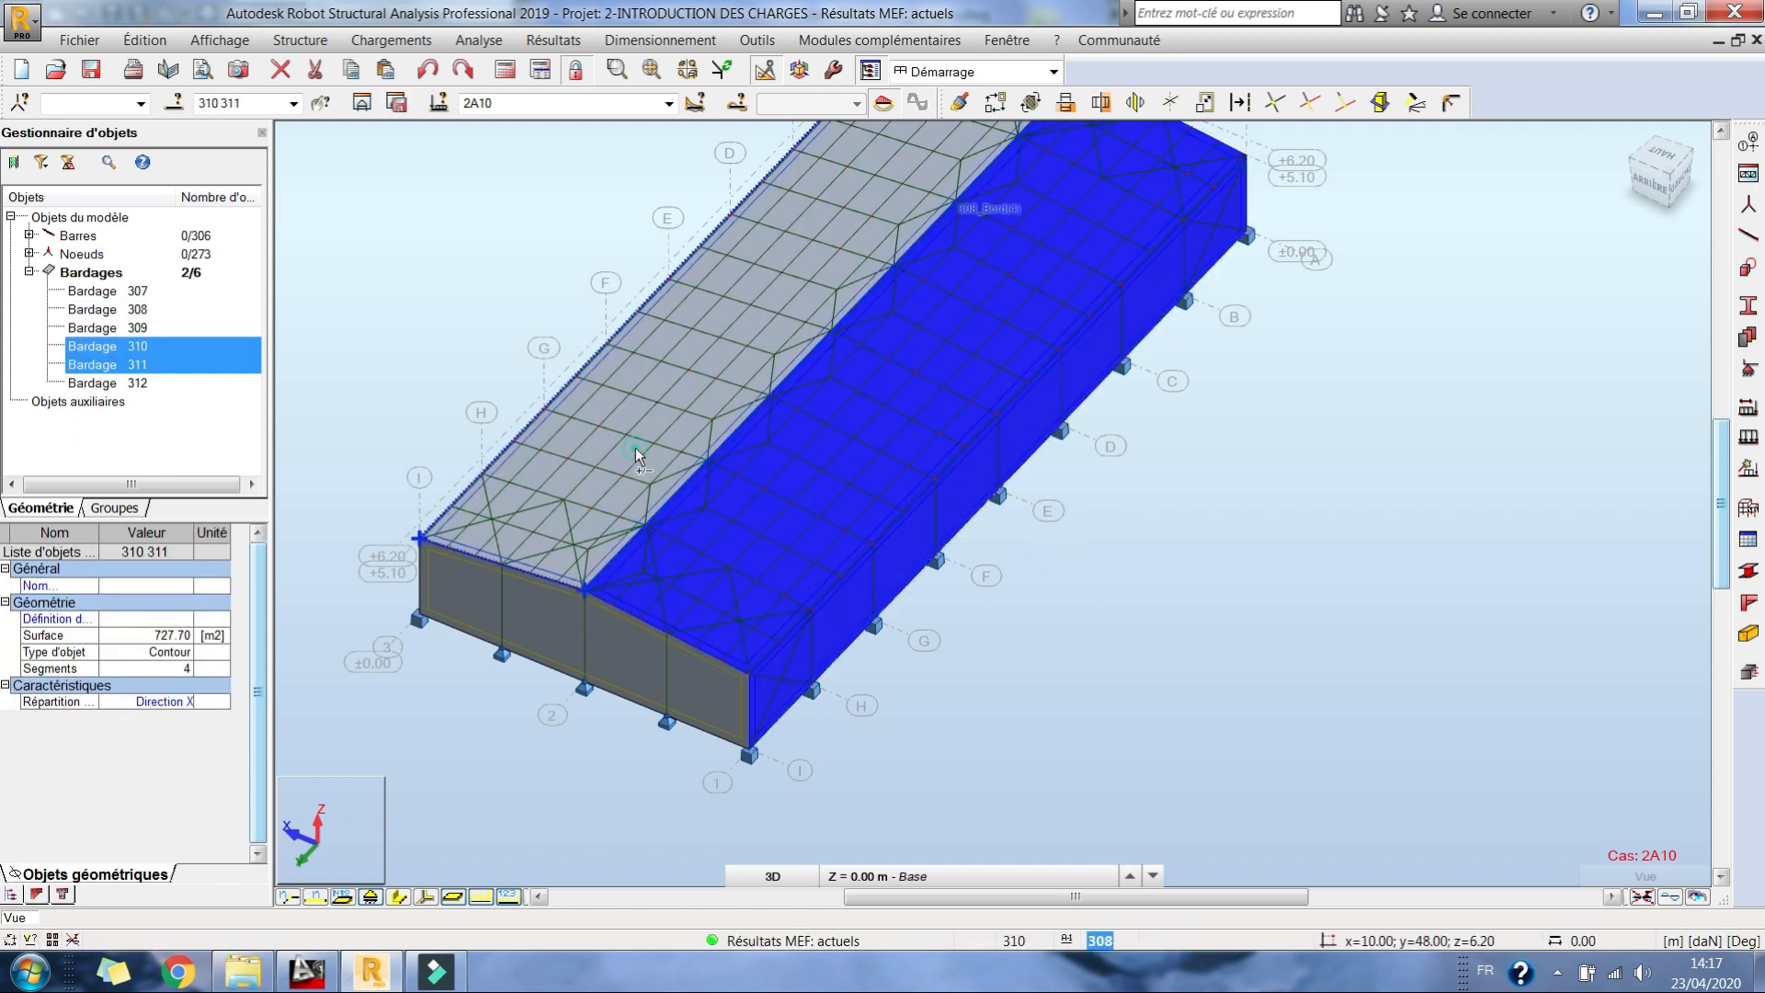
pyautogui.keyDown('ctrl'); pyautogui.click(636, 449); pyautogui.keyUp('ctrl')
pyautogui.rightClick(1159, 451)
pyautogui.click(1222, 557)
pyautogui.moveTo(1056, 555); pyautogui.dragTo(1134, 500)
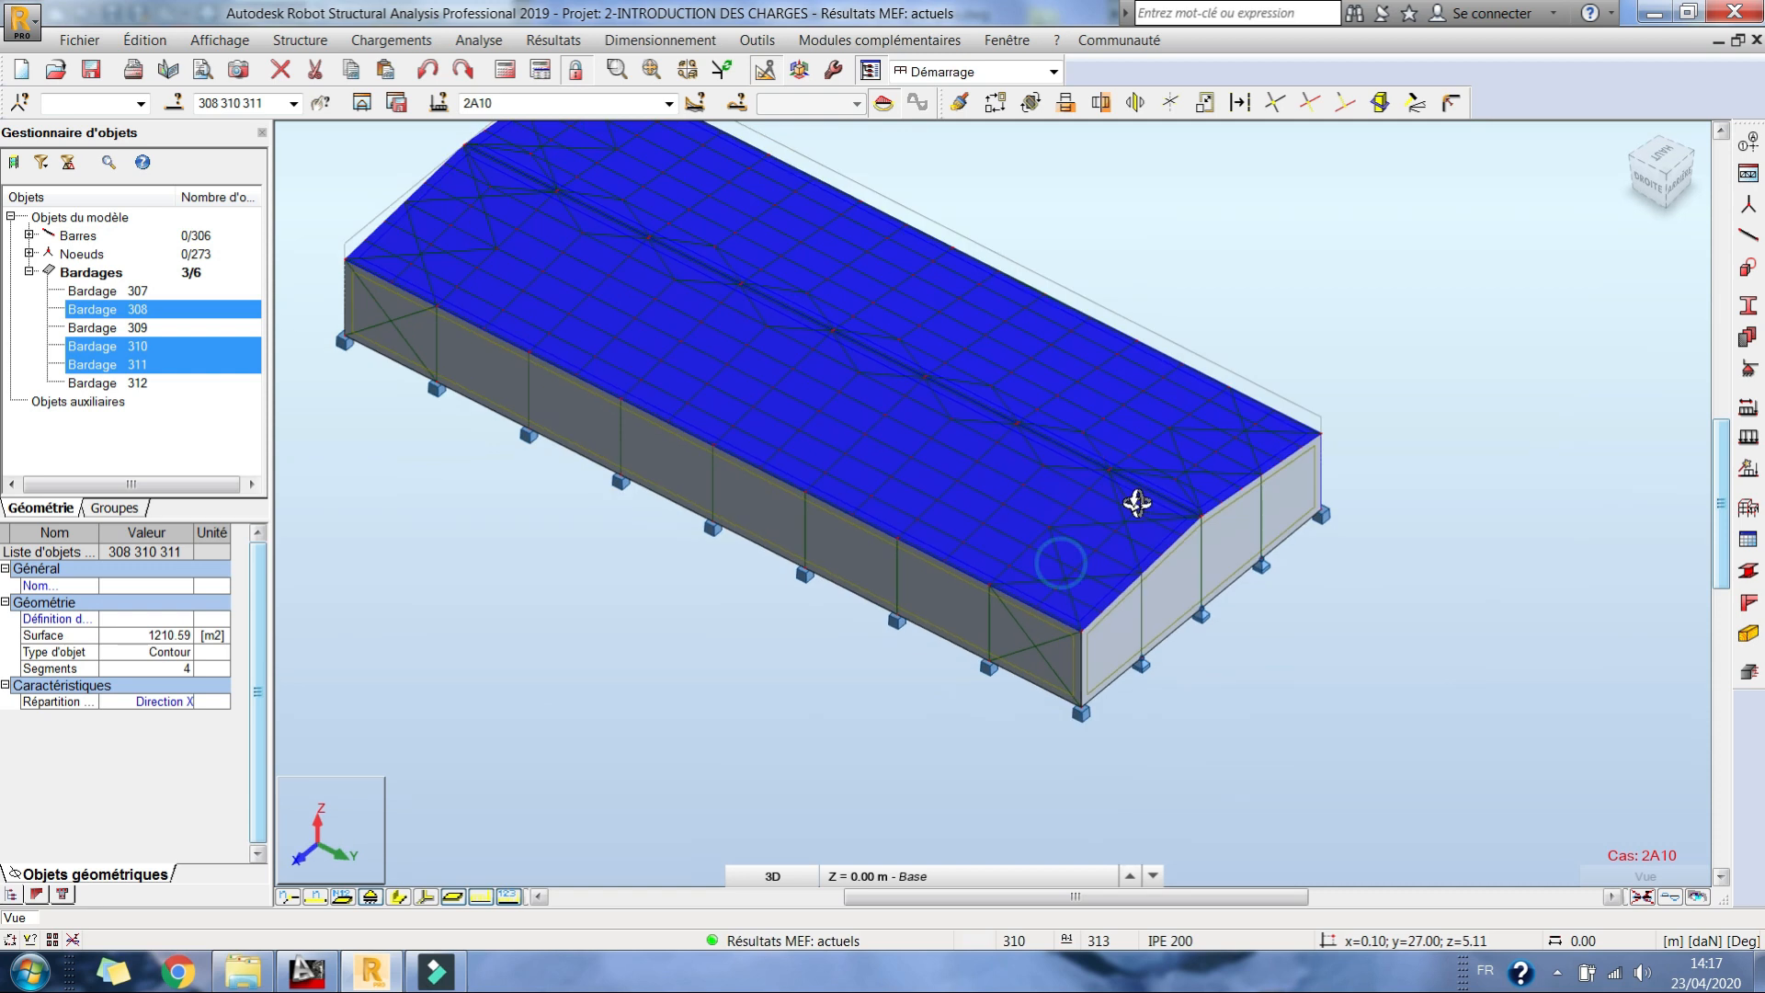
pyautogui.rightClick(927, 428)
pyautogui.click(1044, 471)
pyautogui.keyDown('ctrl'); pyautogui.click(842, 558); pyautogui.keyUp('ctrl')
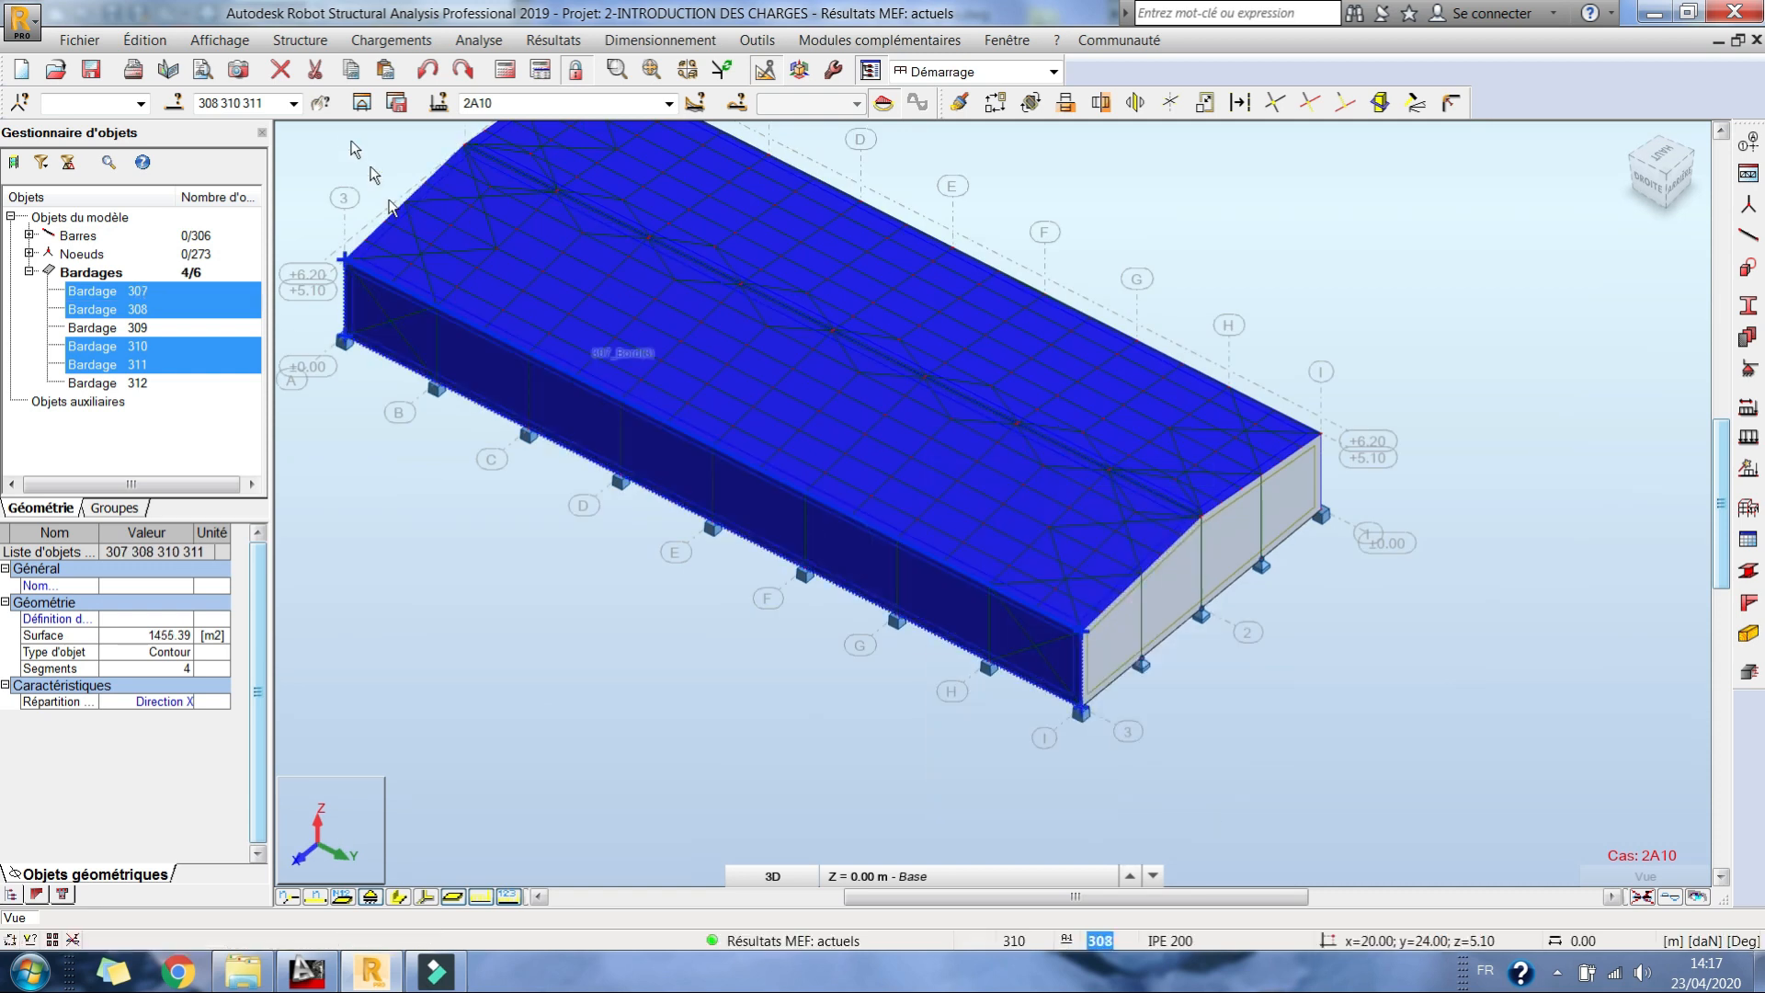
pyautogui.click(361, 103)
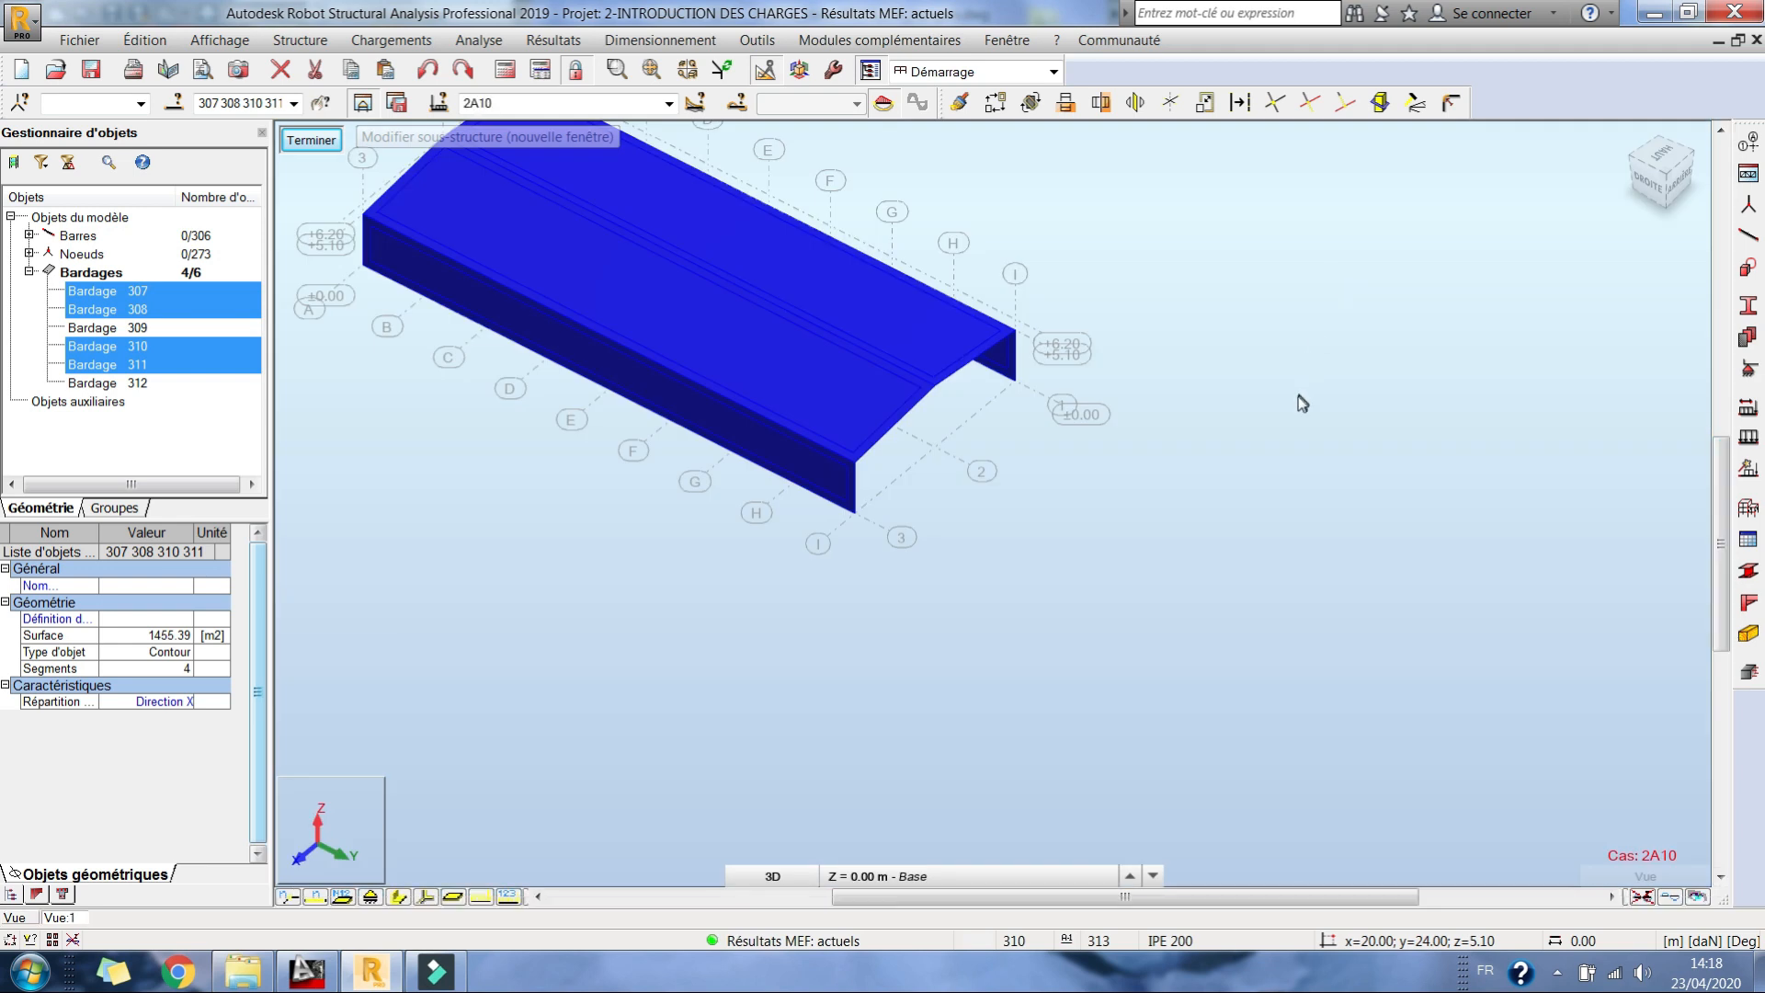
# Step: View the cladding substructure from the rear and display the load symbols and values of case 1 : G
pyautogui.rightClick(1166, 356)
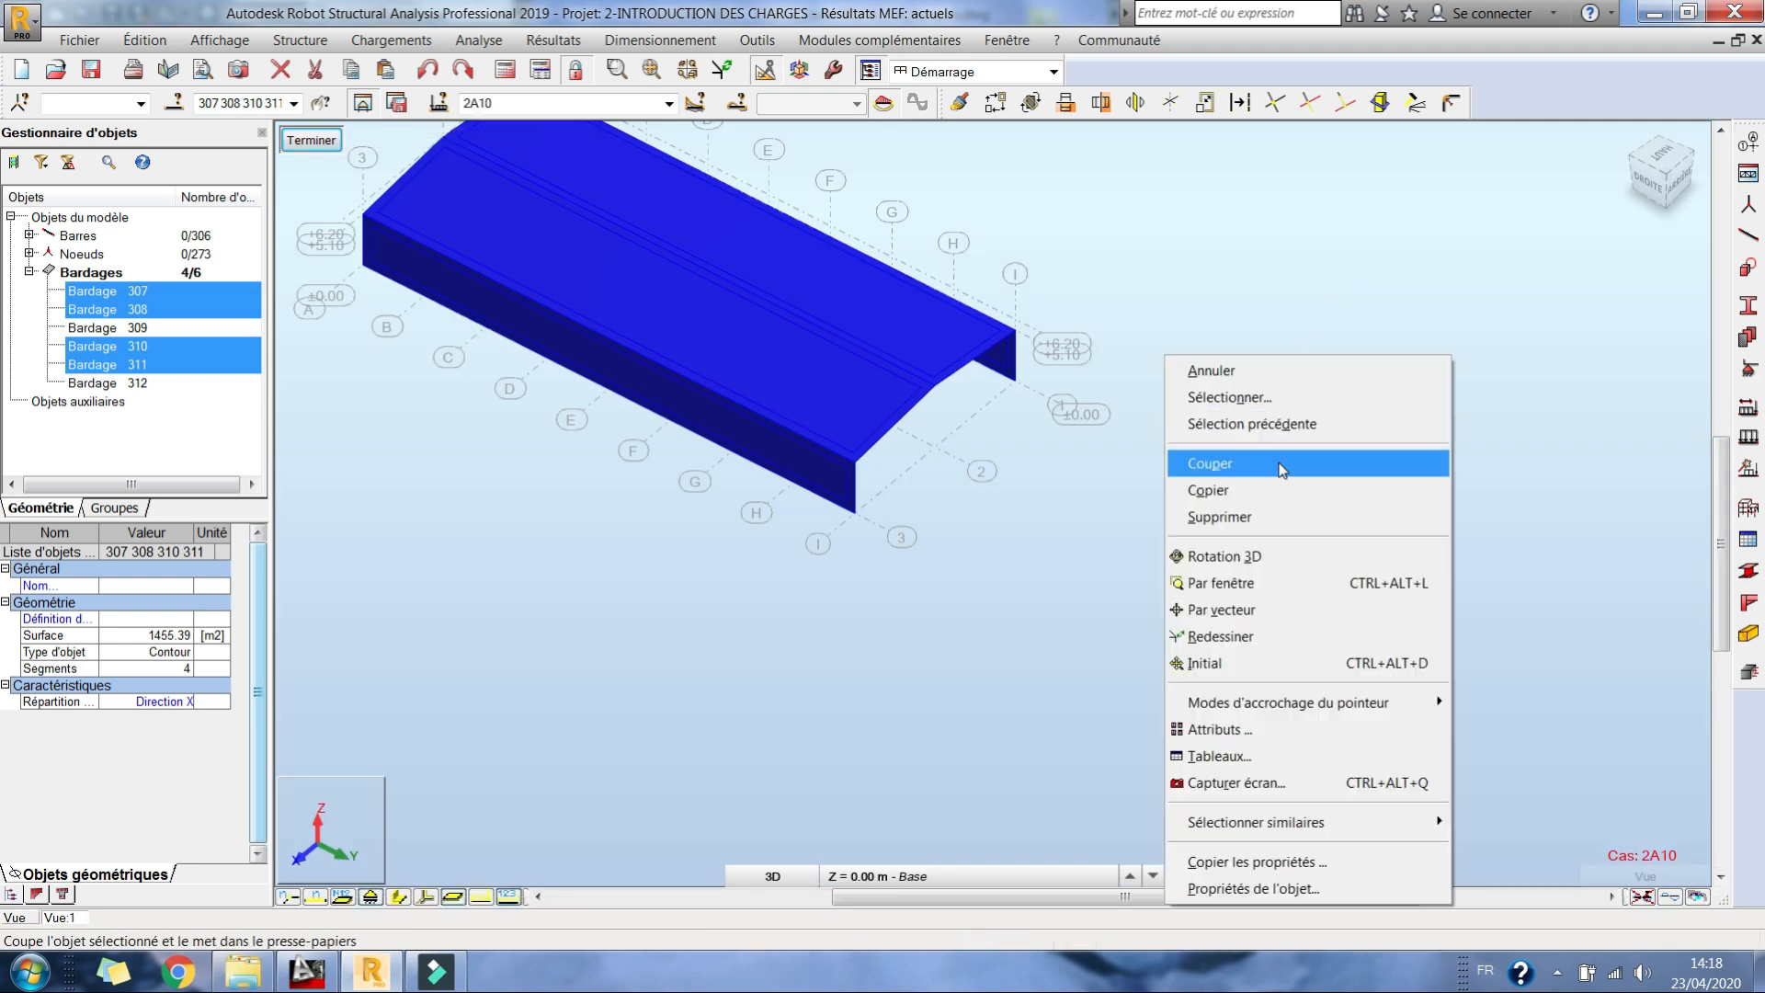
pyautogui.click(1689, 178)
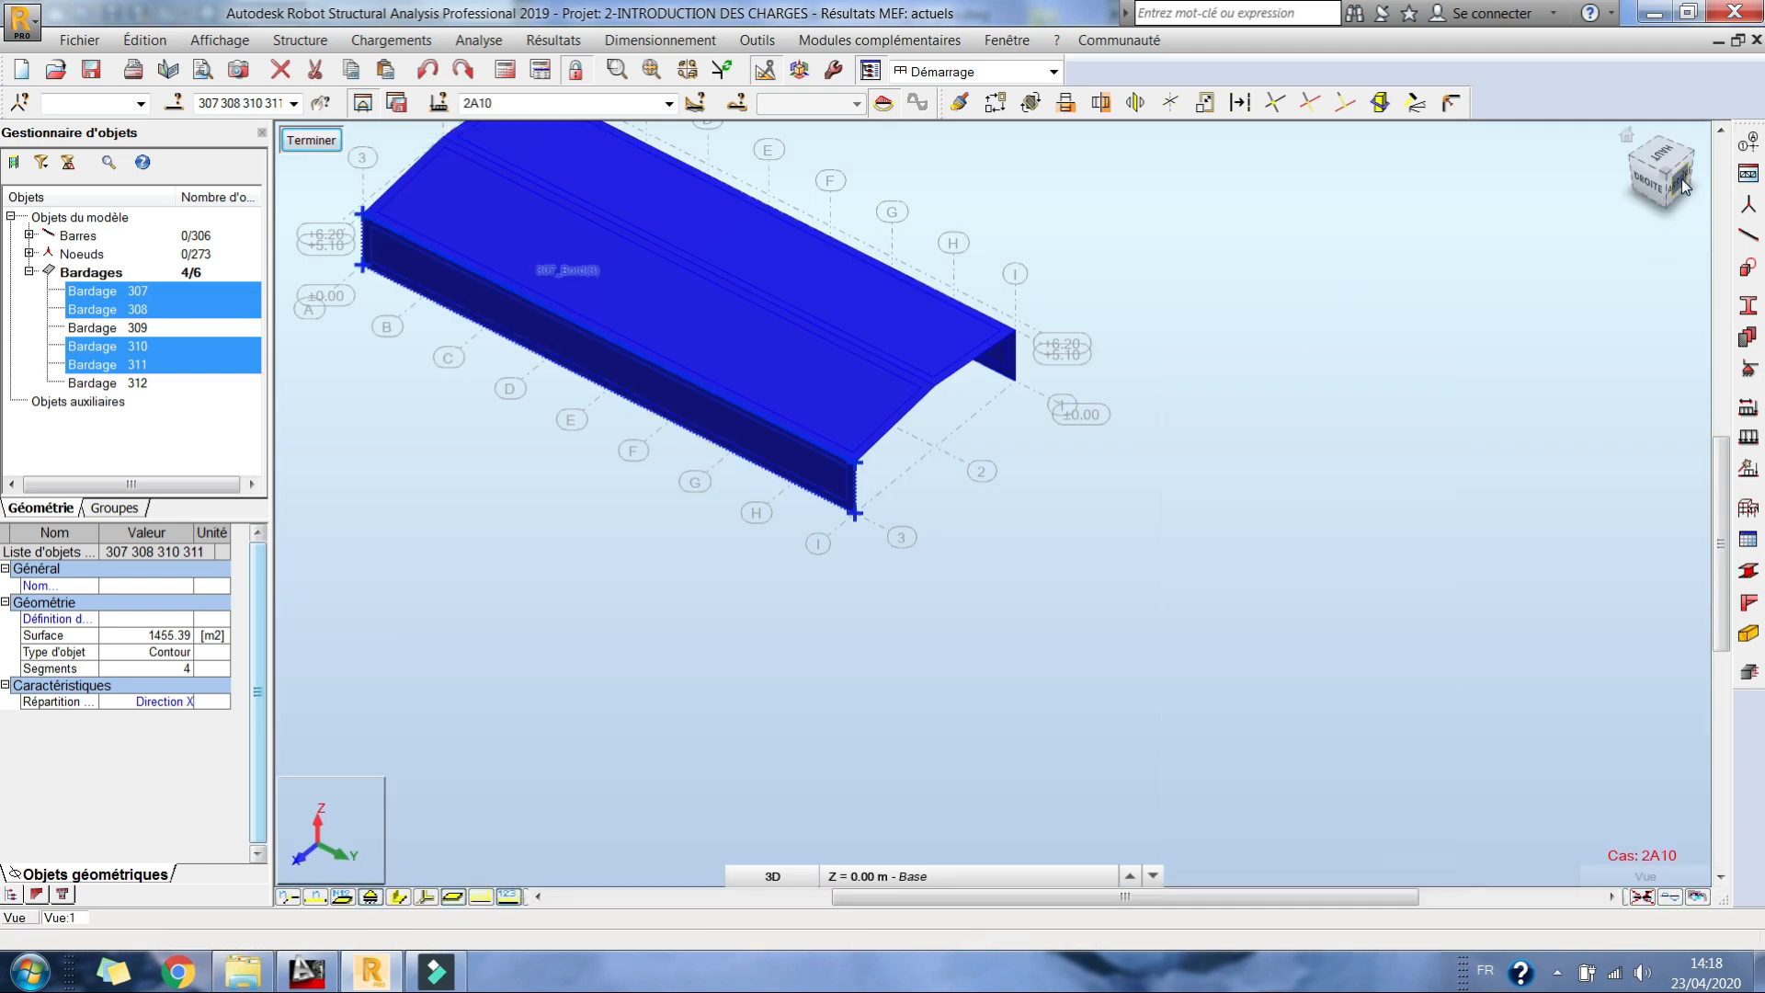
pyautogui.click(1683, 179)
pyautogui.click(1055, 339)
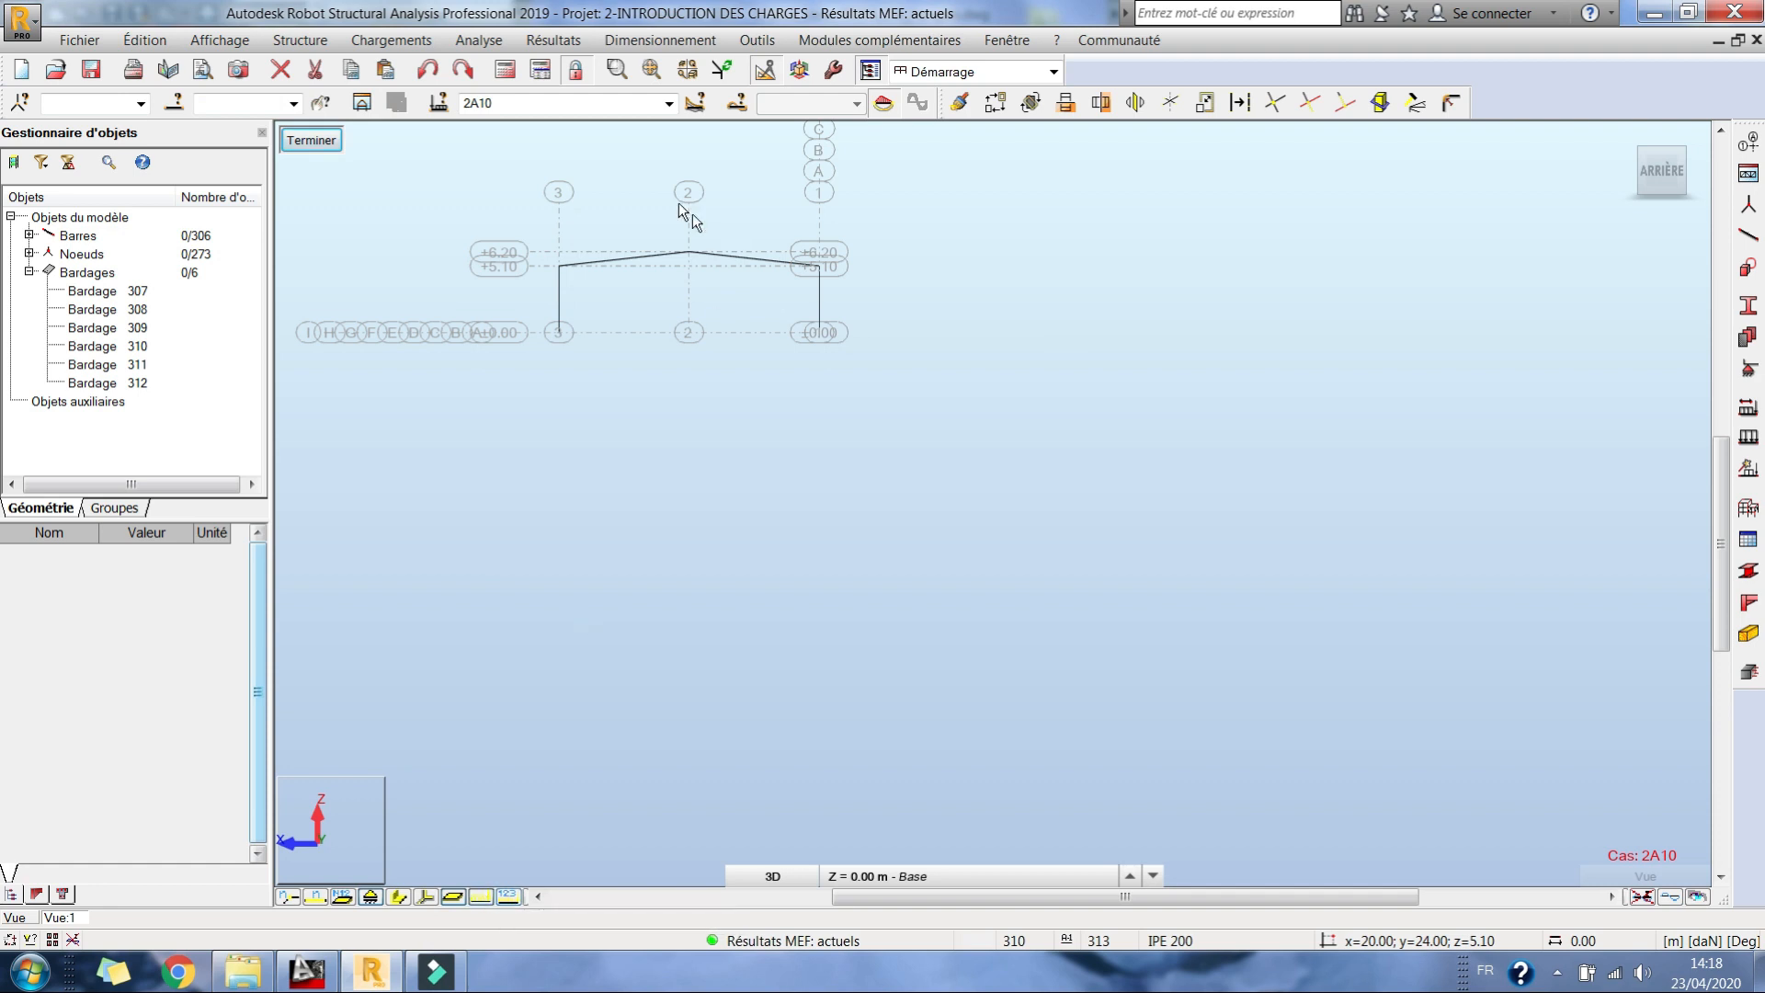
pyautogui.click(668, 103)
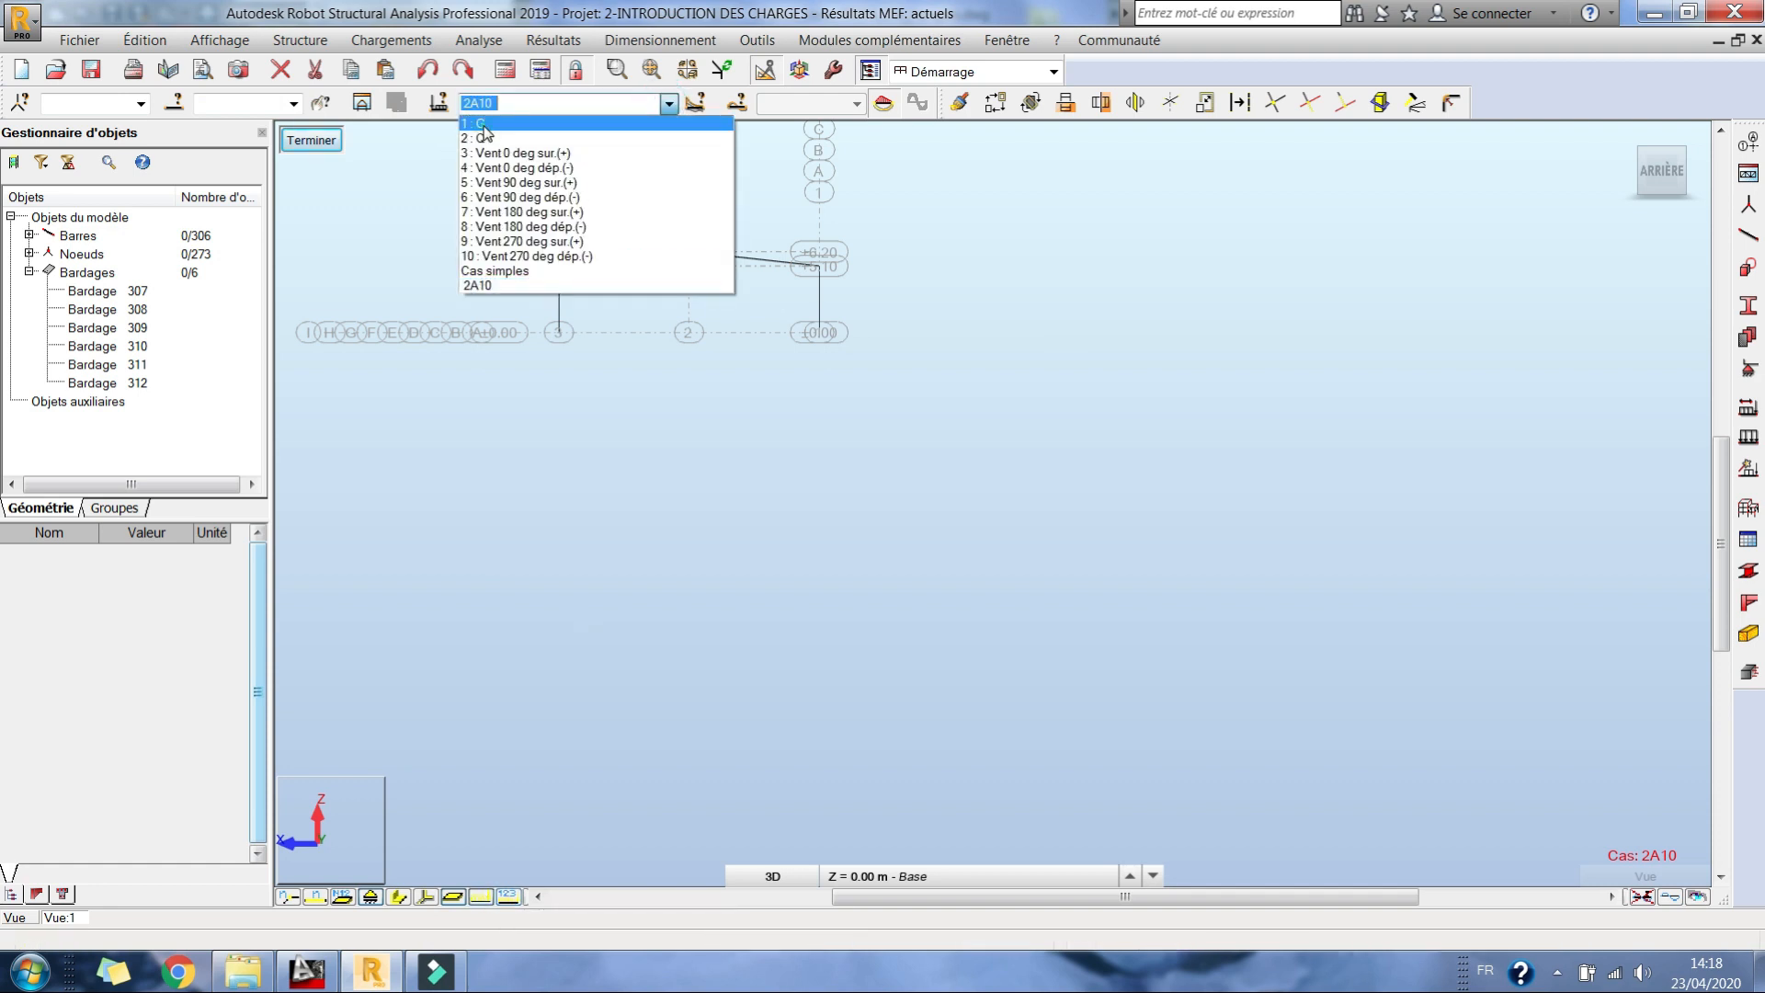
pyautogui.click(597, 123)
pyautogui.click(502, 898)
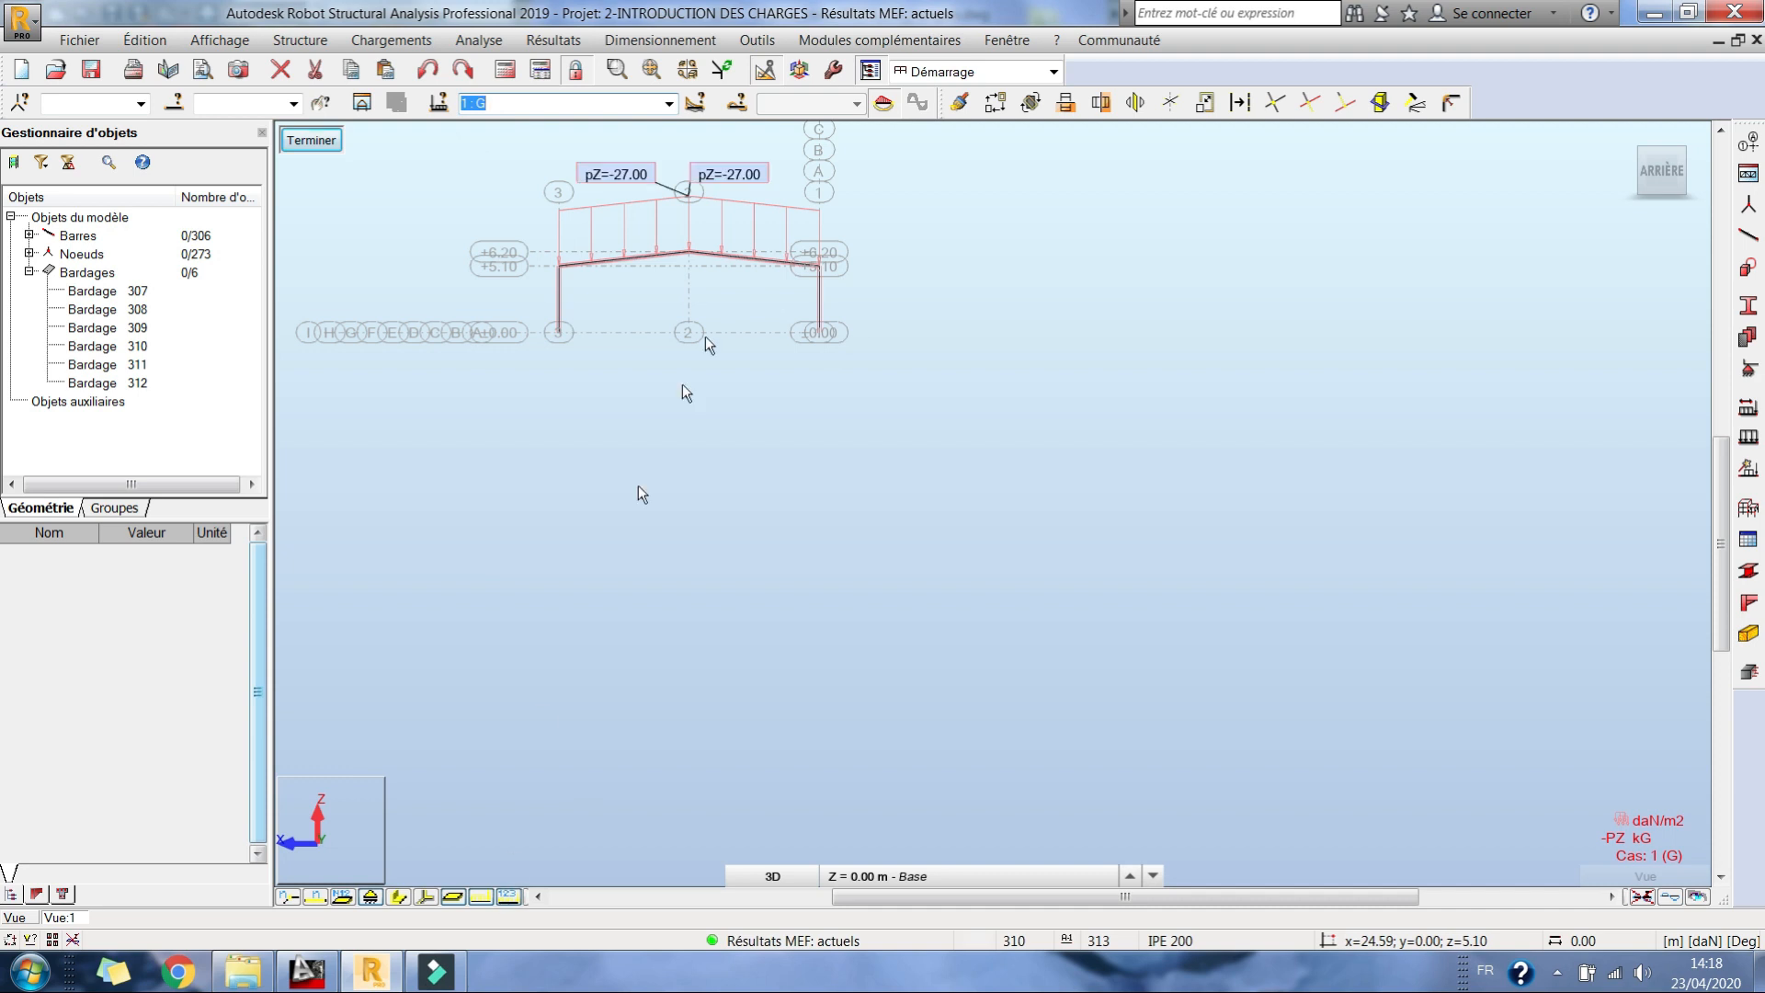
# Step: Display the loads of case 2 : Q and of case 3 : Vent 0 deg sur.(+) on the cladding
pyautogui.moveTo(704, 335); pyautogui.dragTo(665, 414, button='middle')
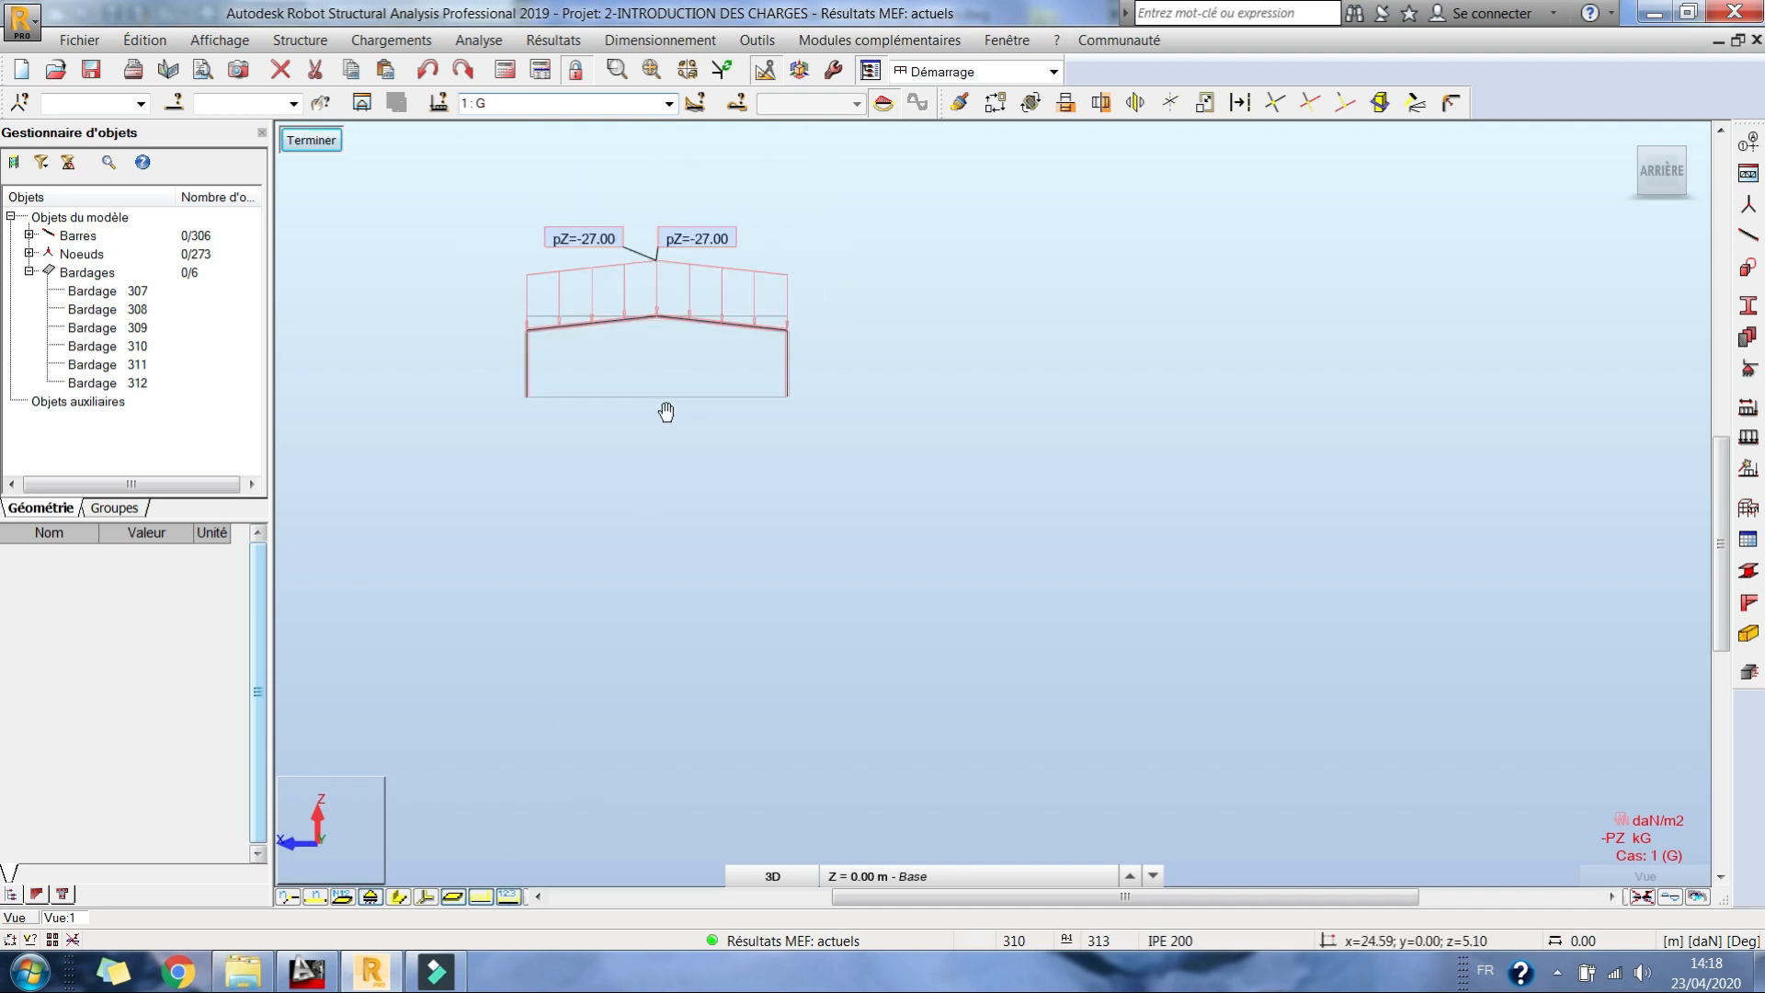
pyautogui.click(668, 103)
pyautogui.click(543, 138)
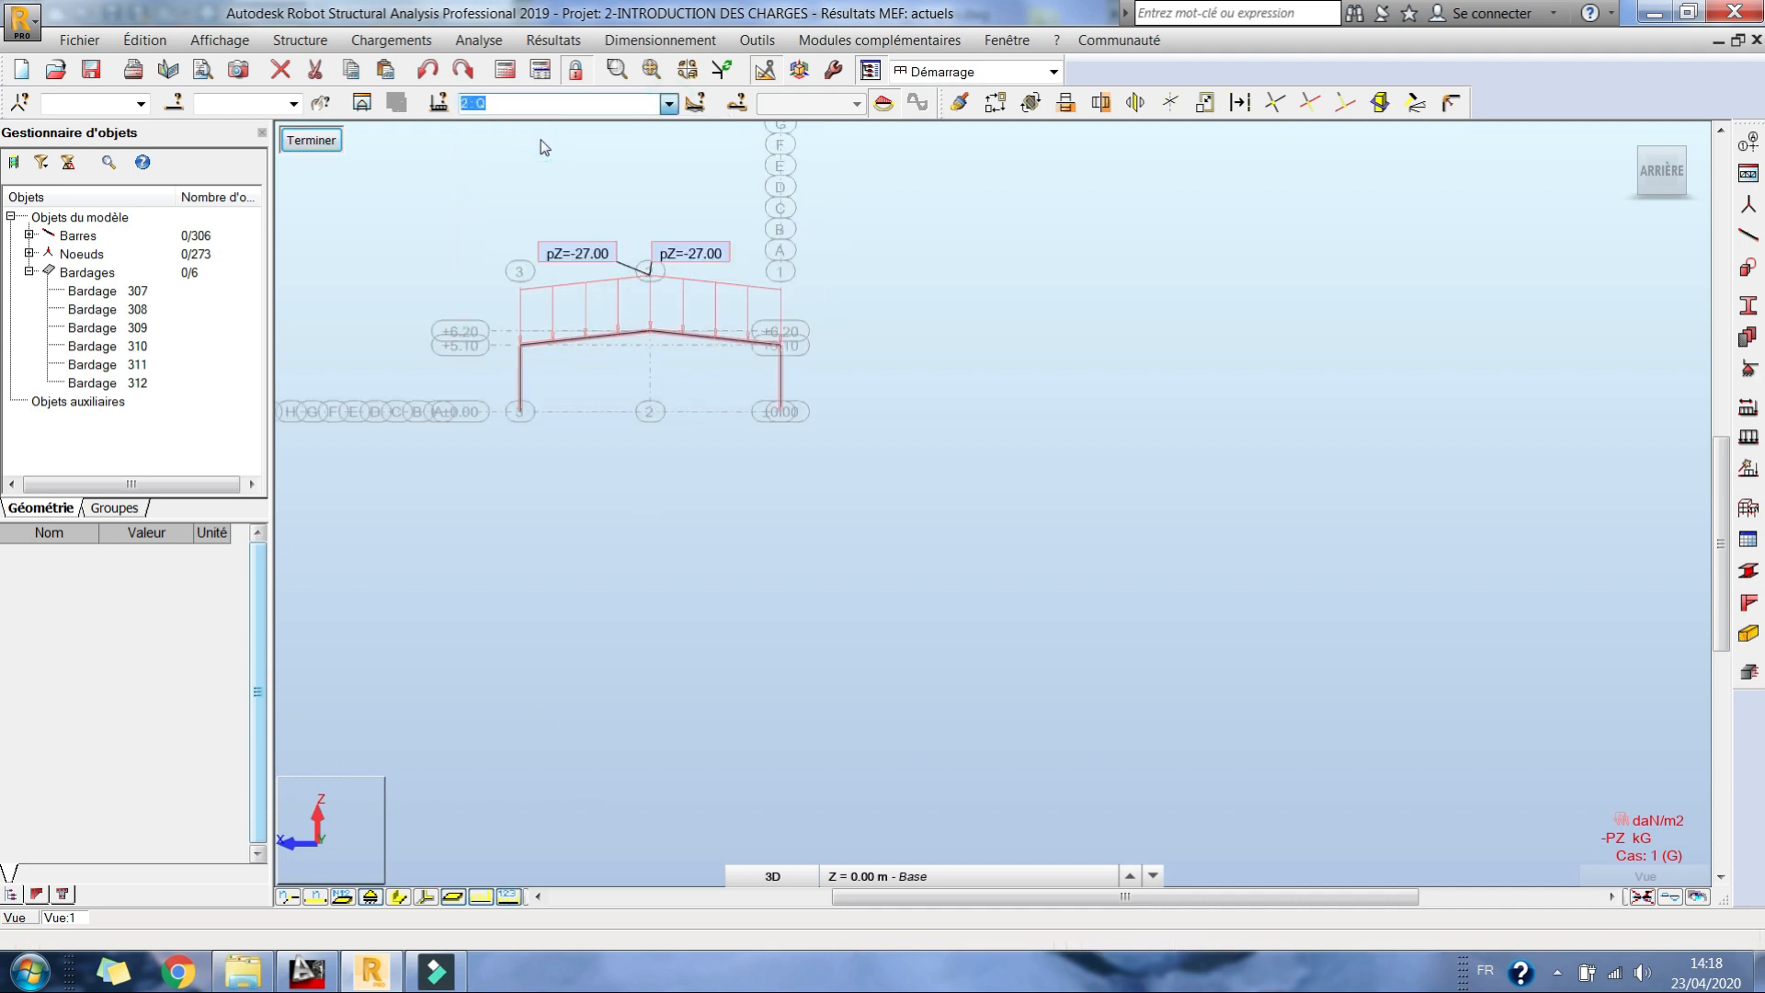
pyautogui.click(570, 105)
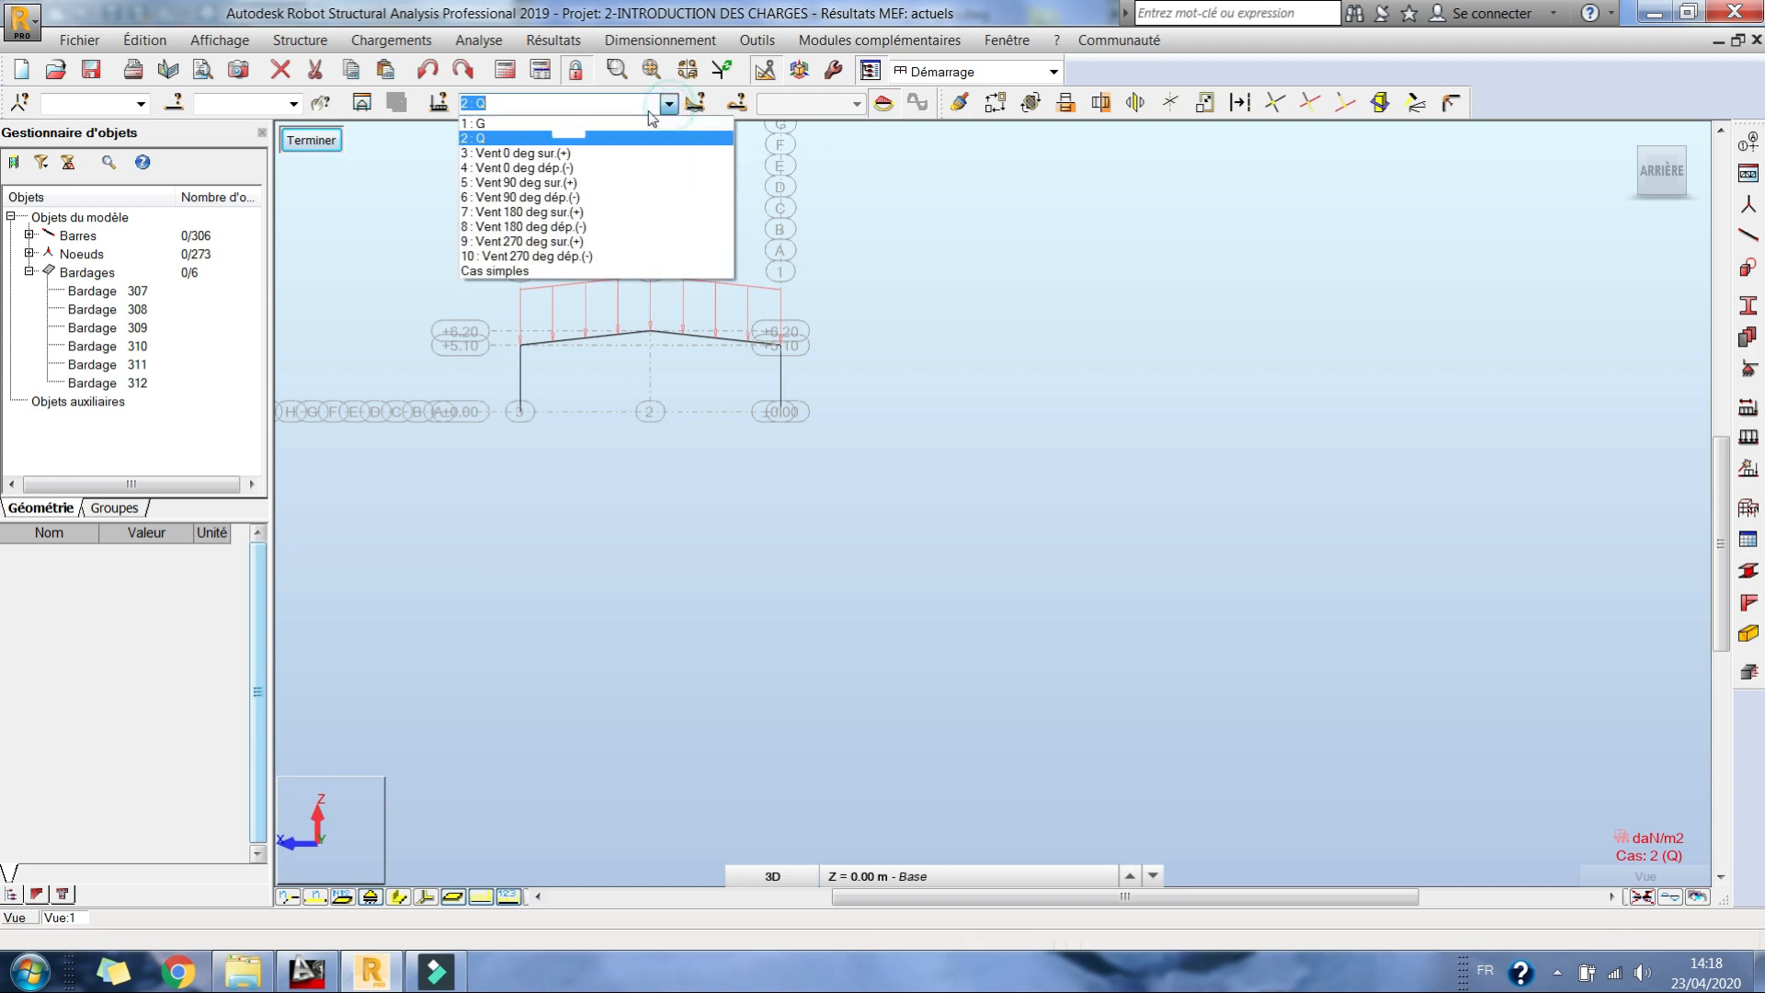
pyautogui.click(572, 153)
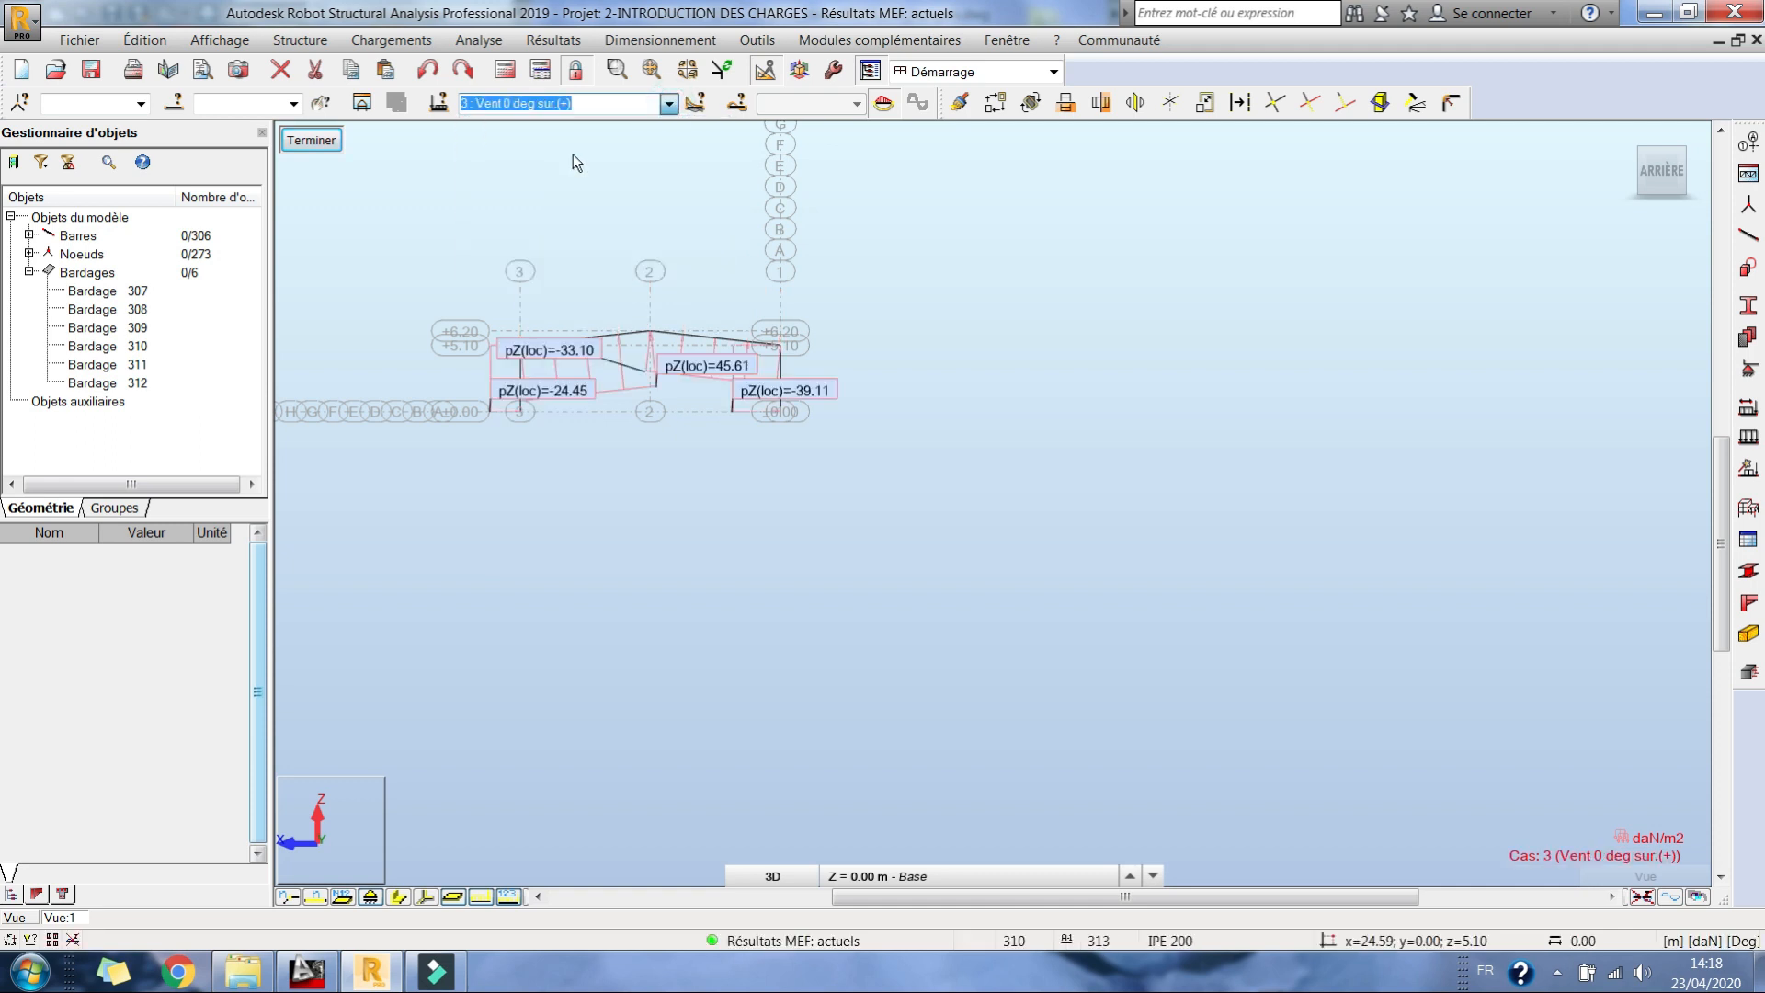
# Step: Hide and show the load symbols again to rescale them, and examine the Vent 0 deg sur.(+) pressures on the walls and roof slopes
pyautogui.click(481, 898)
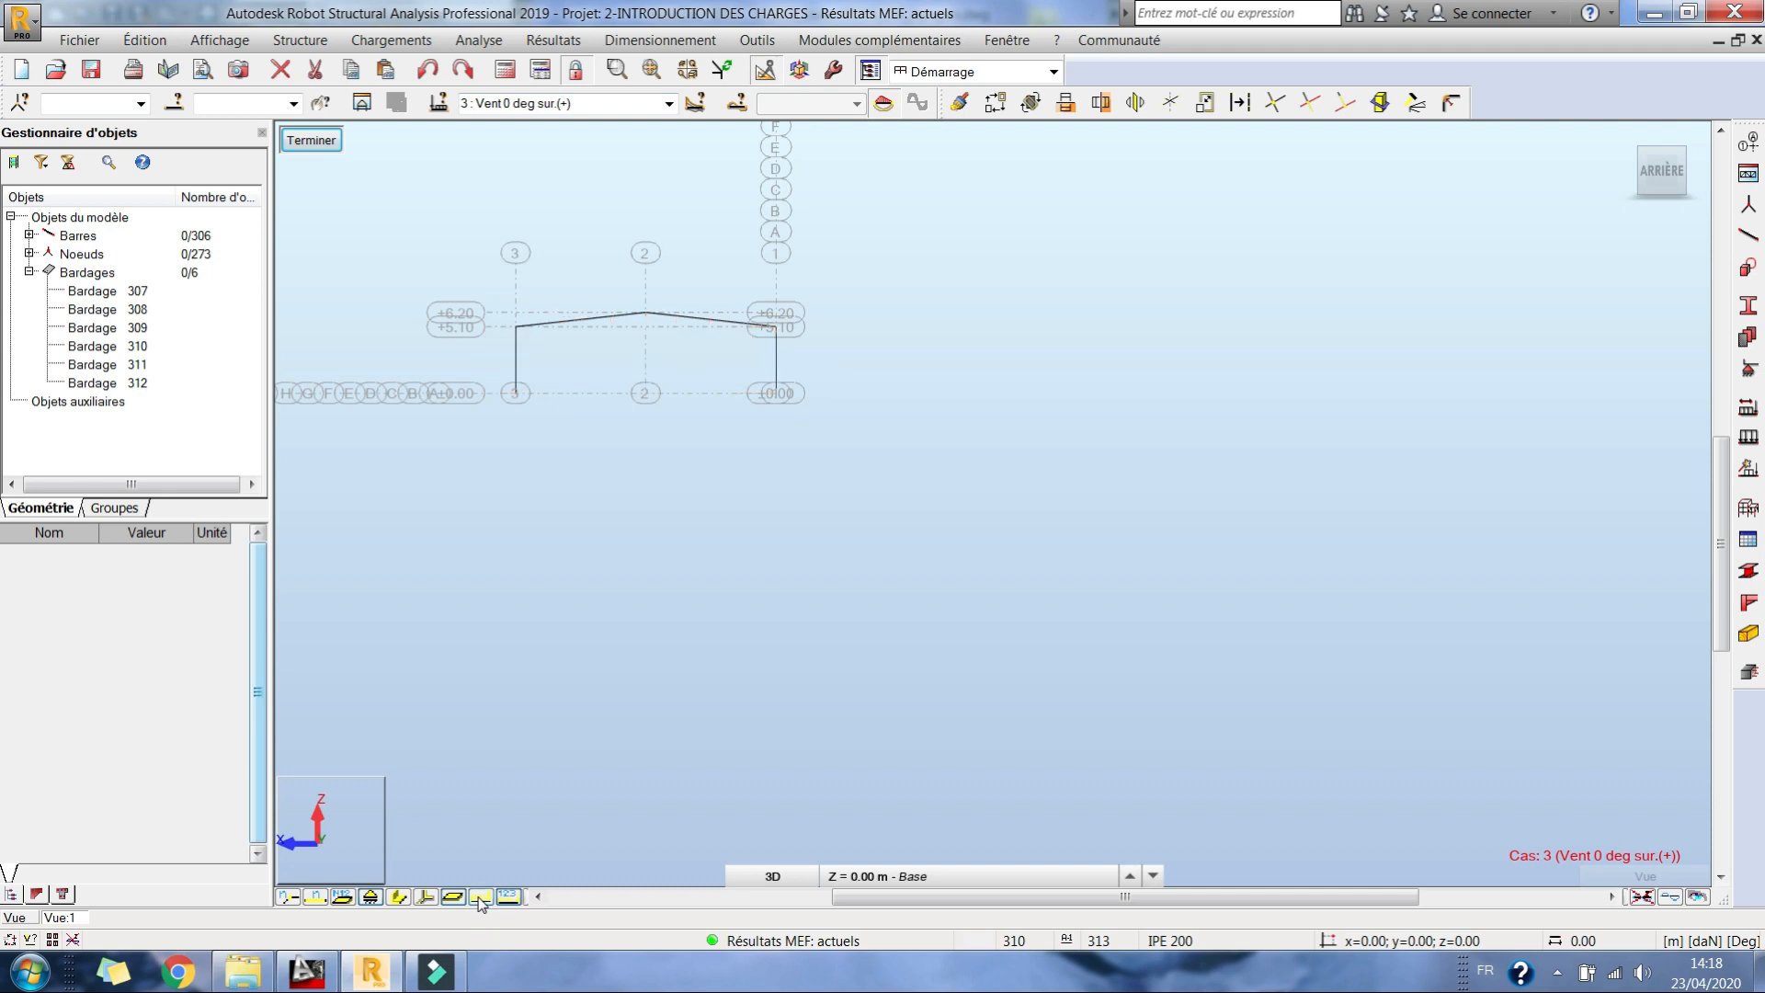
pyautogui.click(478, 898)
pyautogui.moveTo(533, 452); pyautogui.dragTo(902, 633, button='middle')
pyautogui.scroll(7, 983, 584)
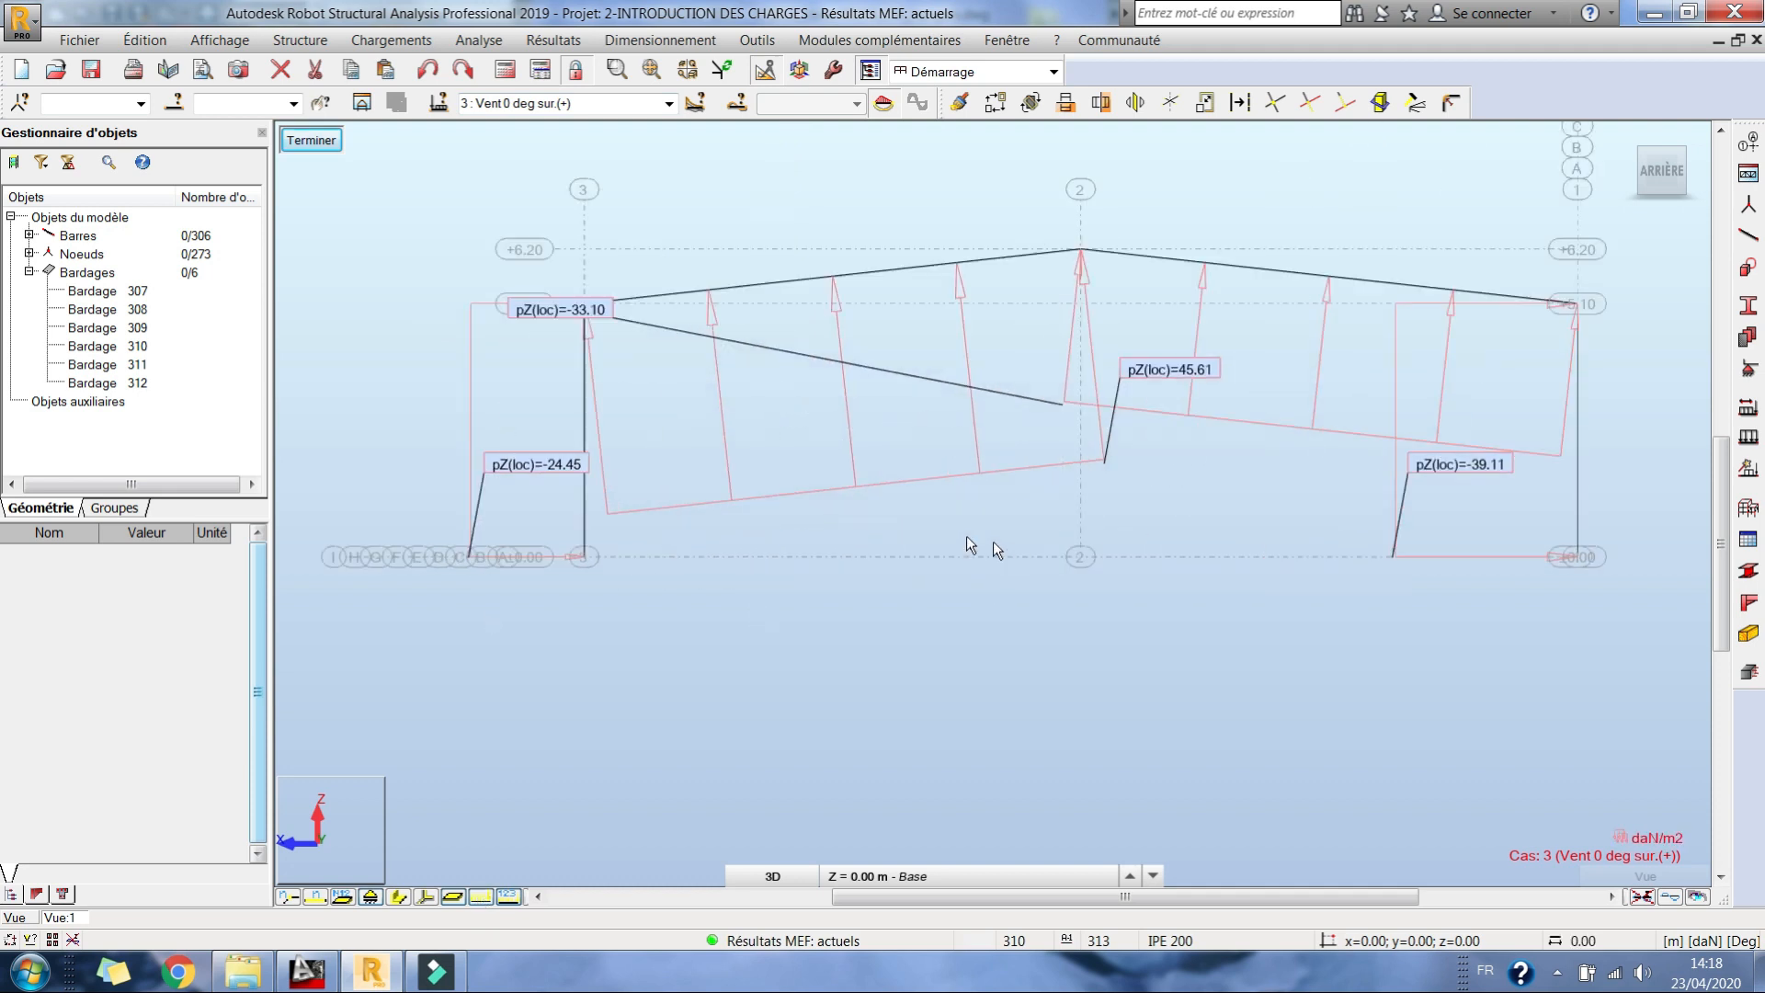
pyautogui.moveTo(972, 540); pyautogui.dragTo(839, 522, button='middle')
pyautogui.click(482, 897)
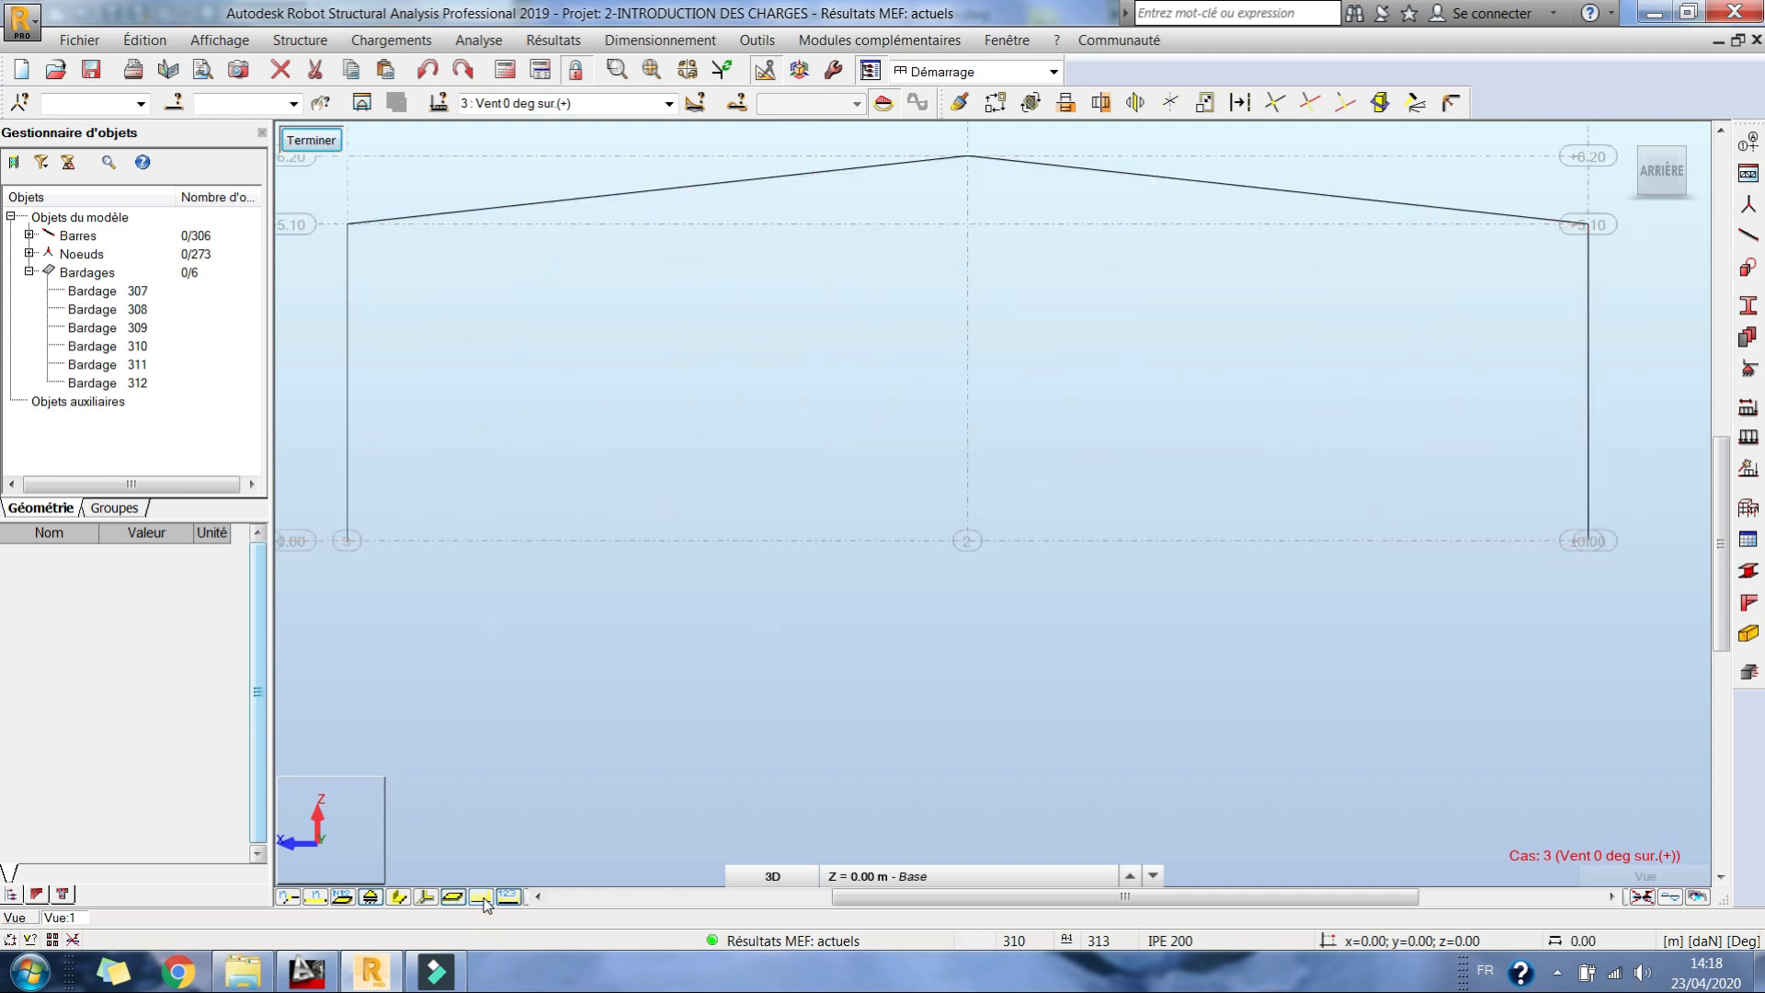
pyautogui.click(480, 898)
pyautogui.moveTo(827, 421); pyautogui.dragTo(838, 382, button='middle')
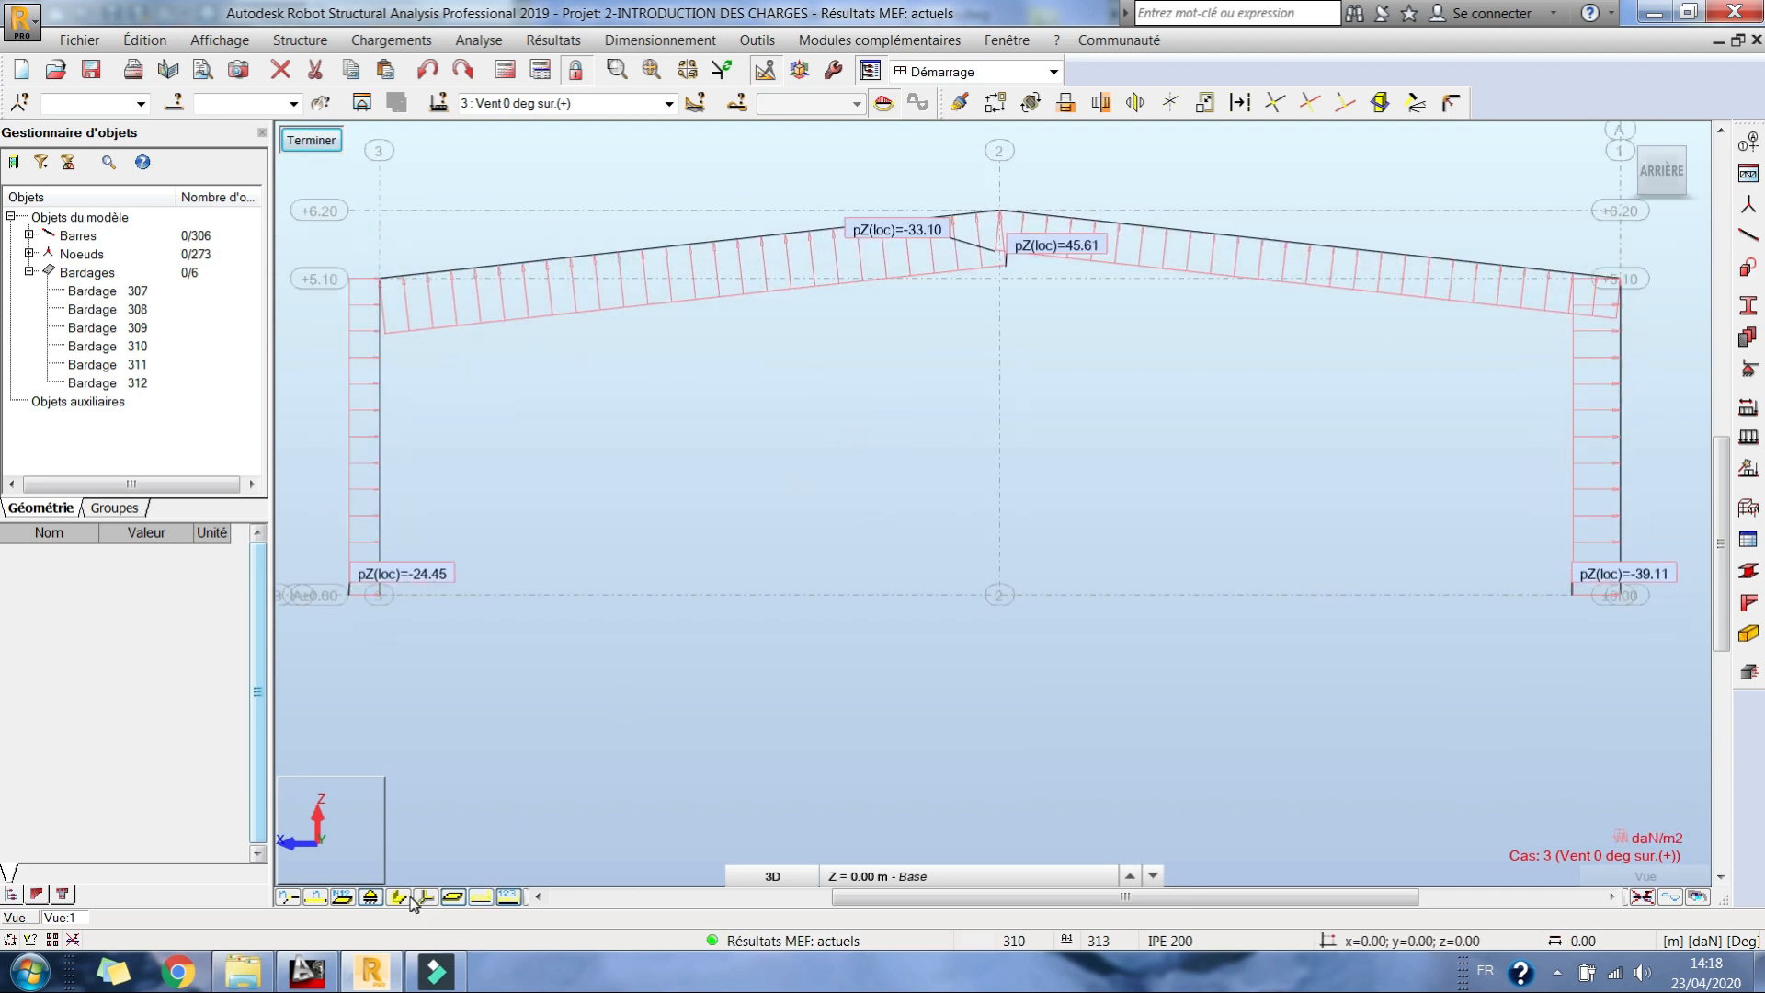
pyautogui.moveTo(936, 386)
pyautogui.mouseDown(button='middle')
pyautogui.moveTo(928, 432)
pyautogui.moveTo(931, 381)
pyautogui.mouseUp(button='middle')
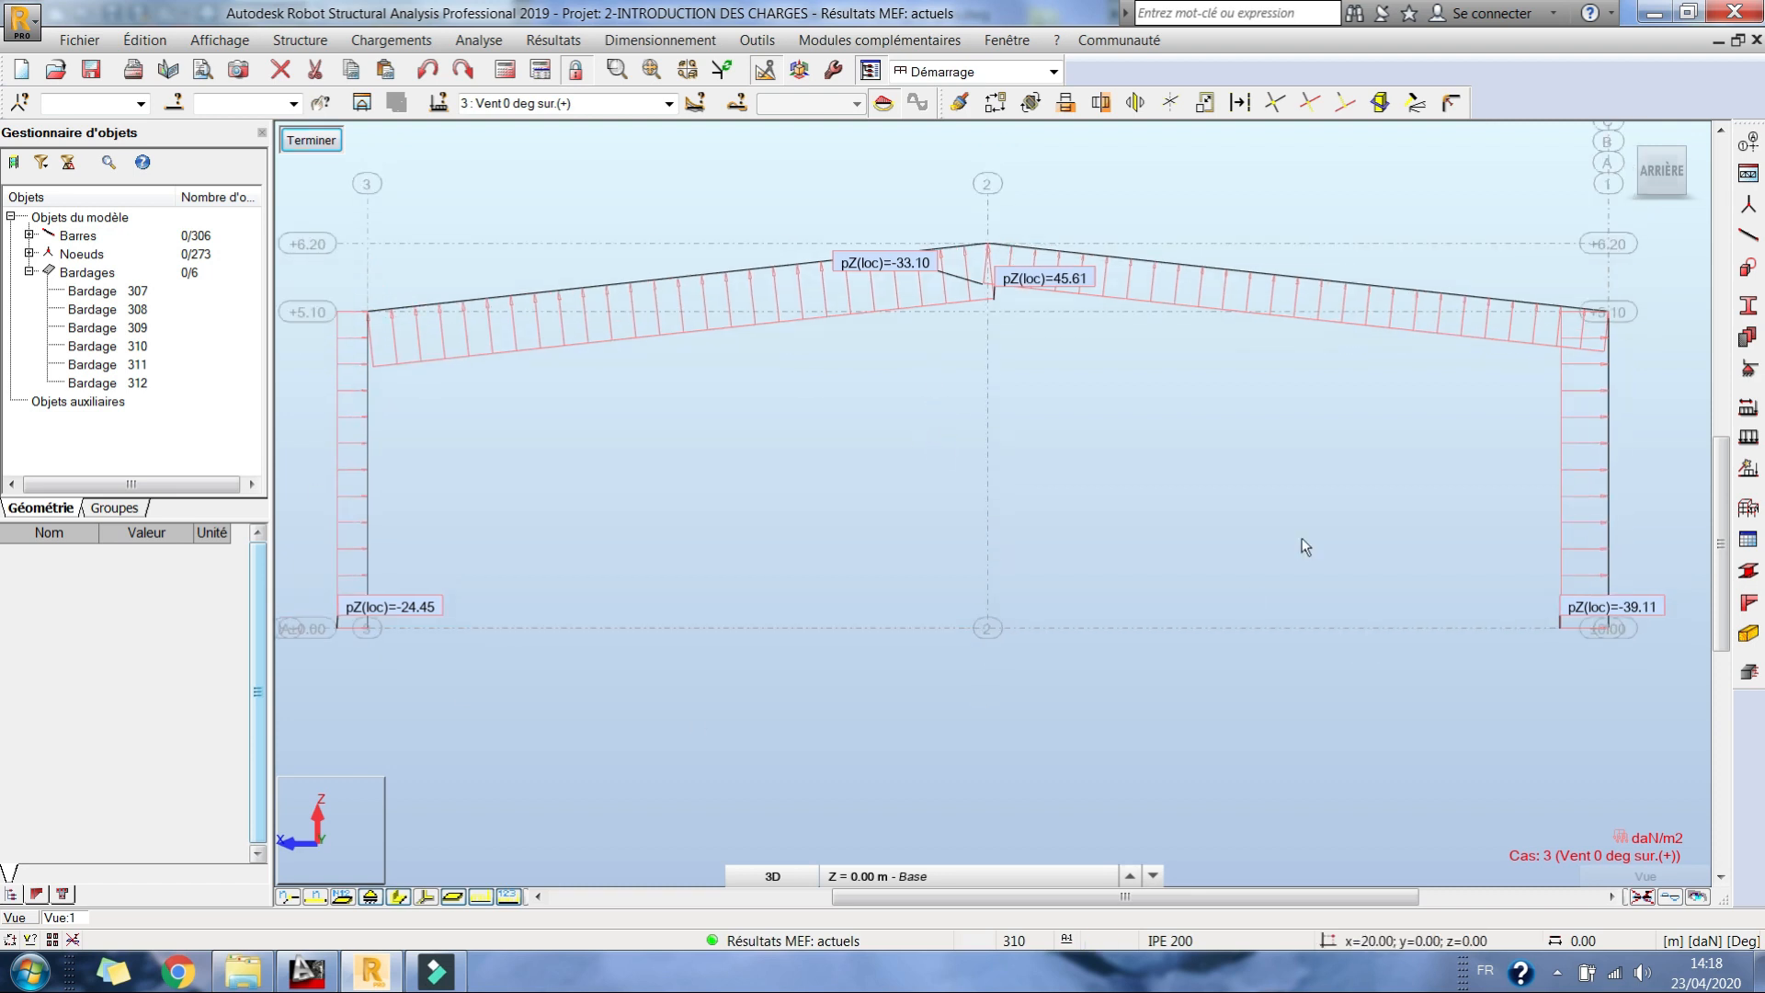
pyautogui.moveTo(517, 487); pyautogui.dragTo(638, 466, button='middle')
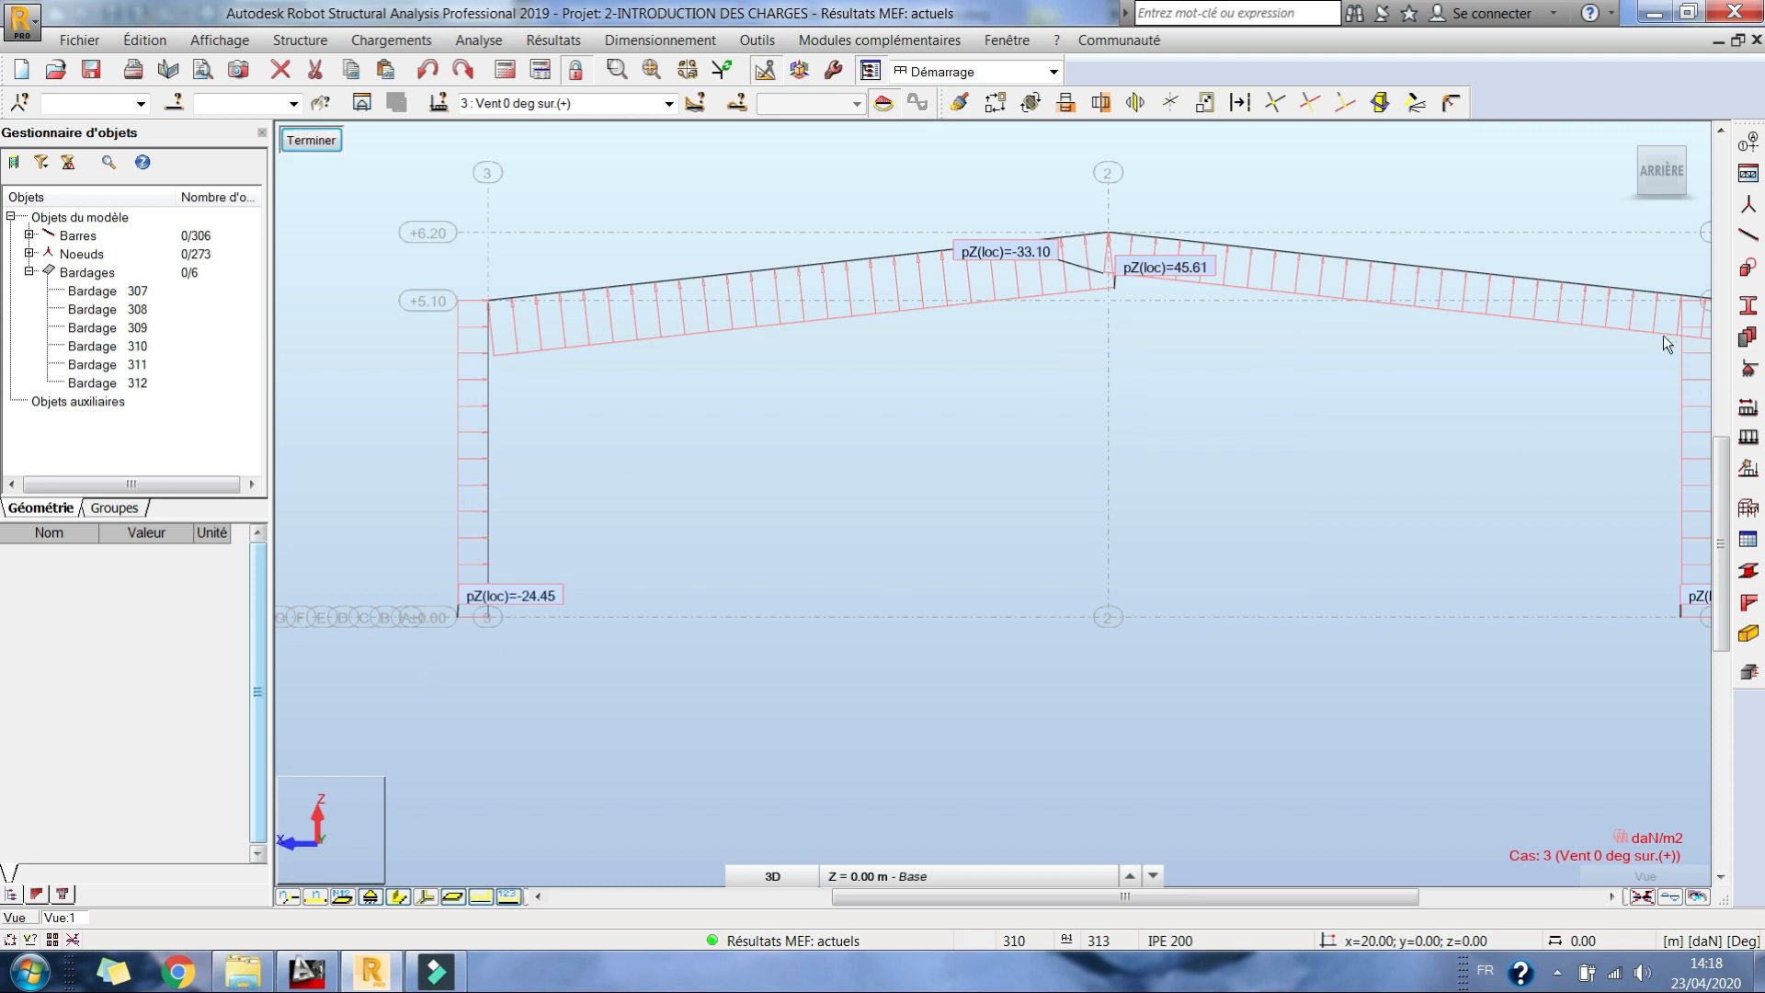
# Step: View the cladding from the front and compare the pressures of cases 4 : Vent 0 deg dép.(-) and 5 : Vent 90 deg sur.(+)
pyautogui.click(1629, 170)
pyautogui.click(1629, 168)
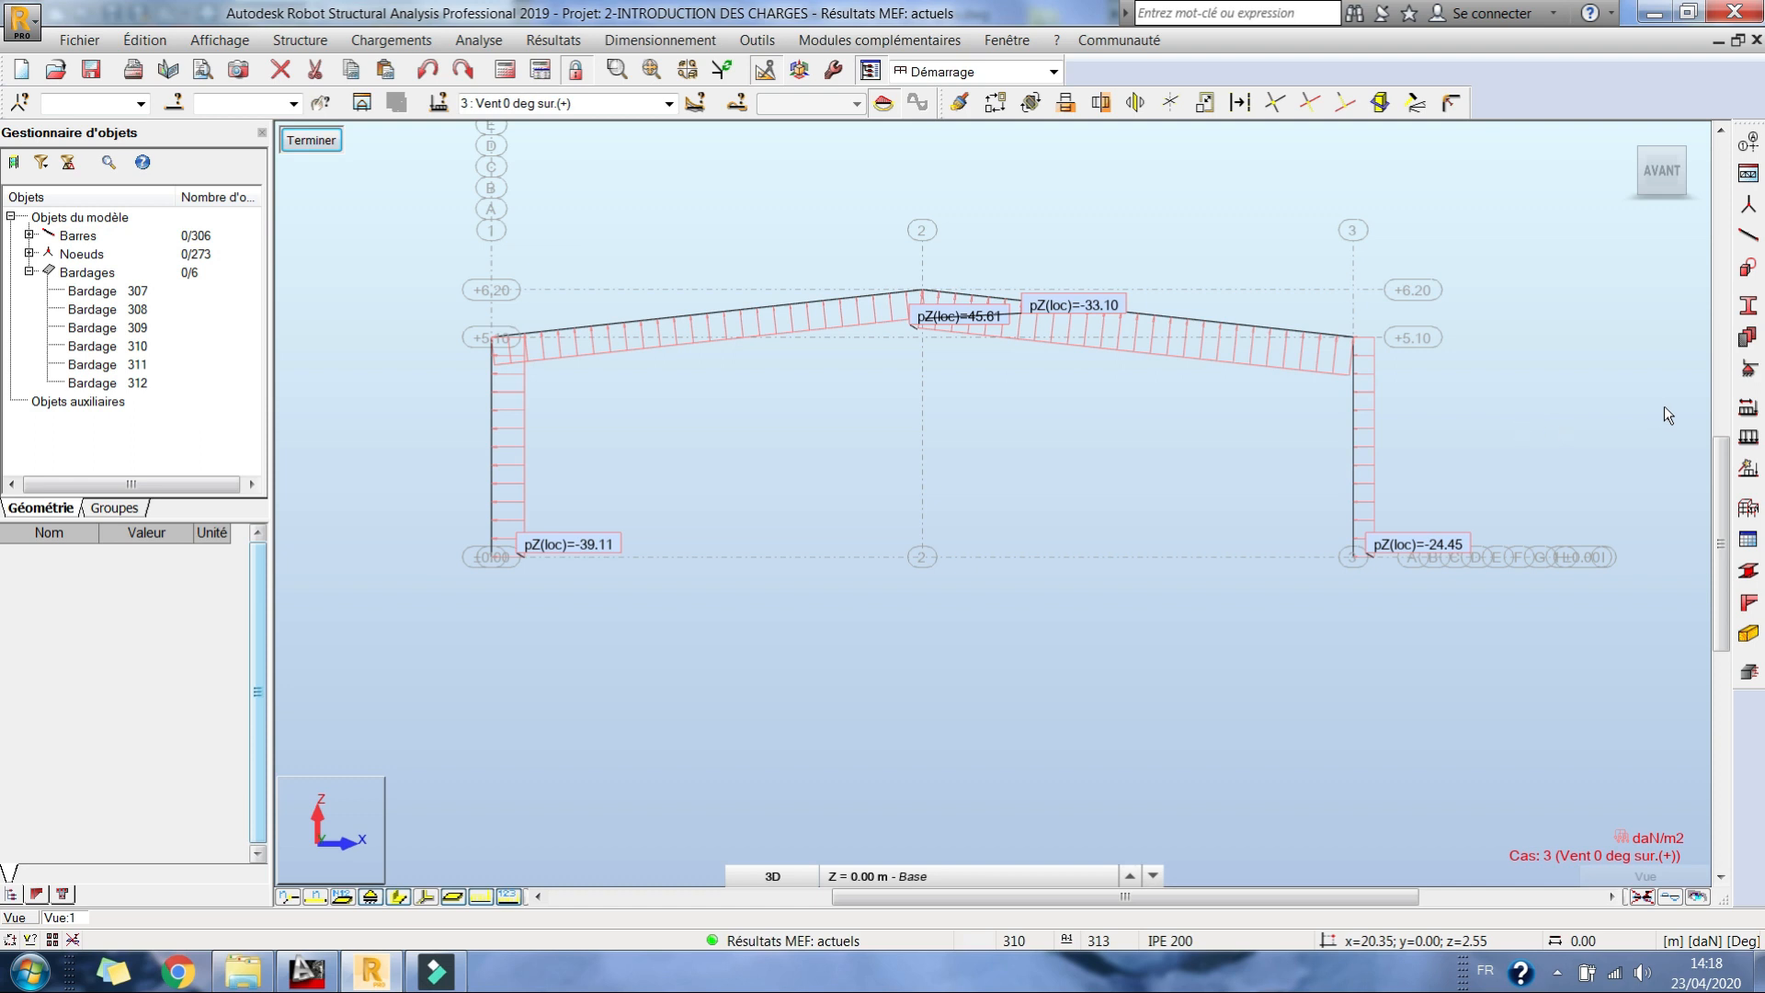
pyautogui.click(671, 104)
pyautogui.click(591, 164)
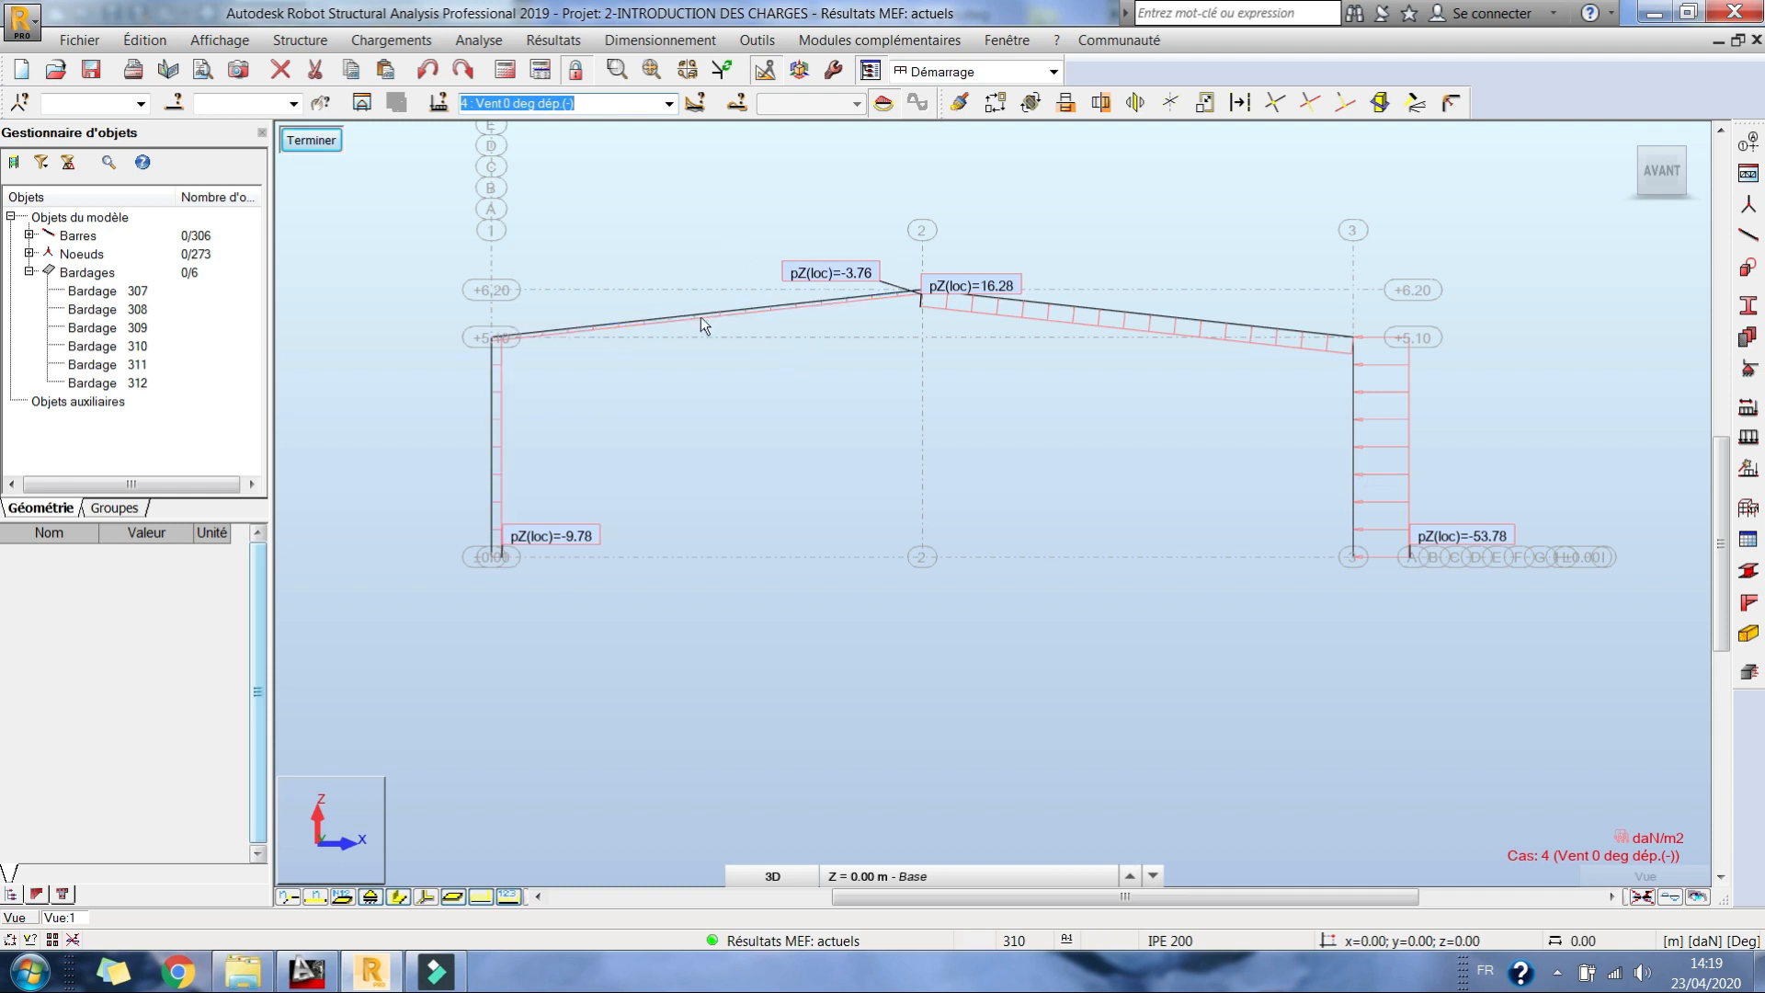
pyautogui.click(668, 103)
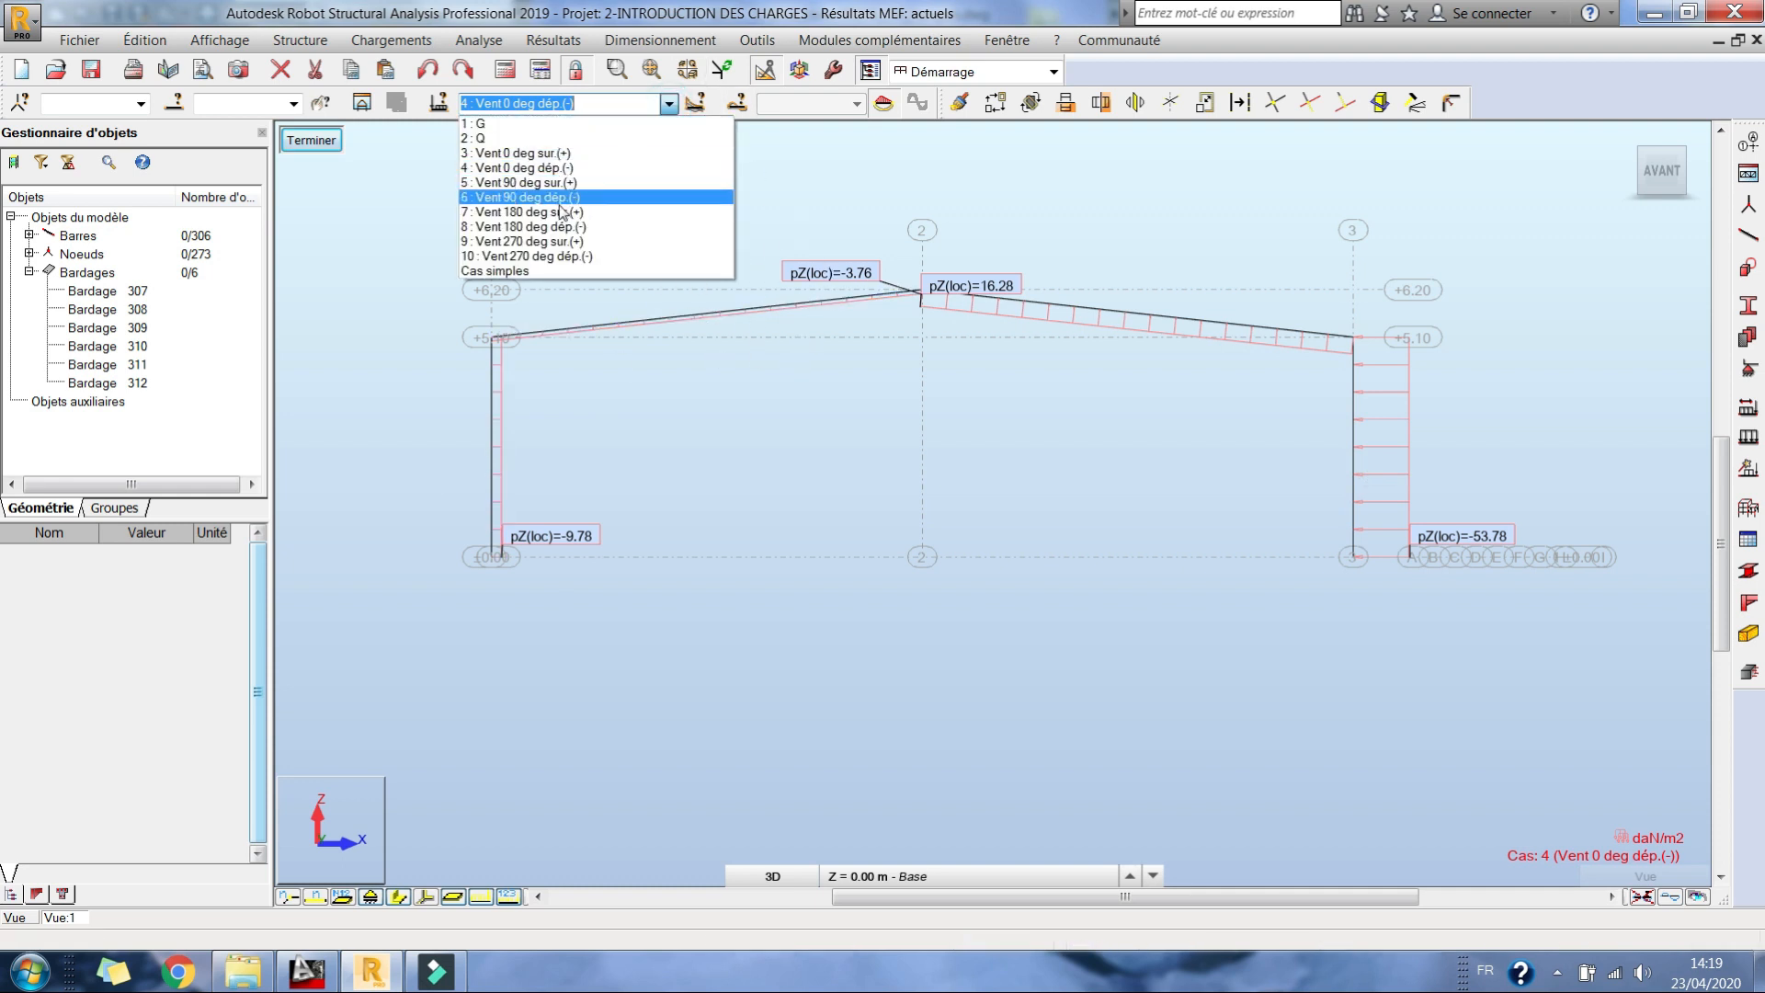
pyautogui.click(550, 180)
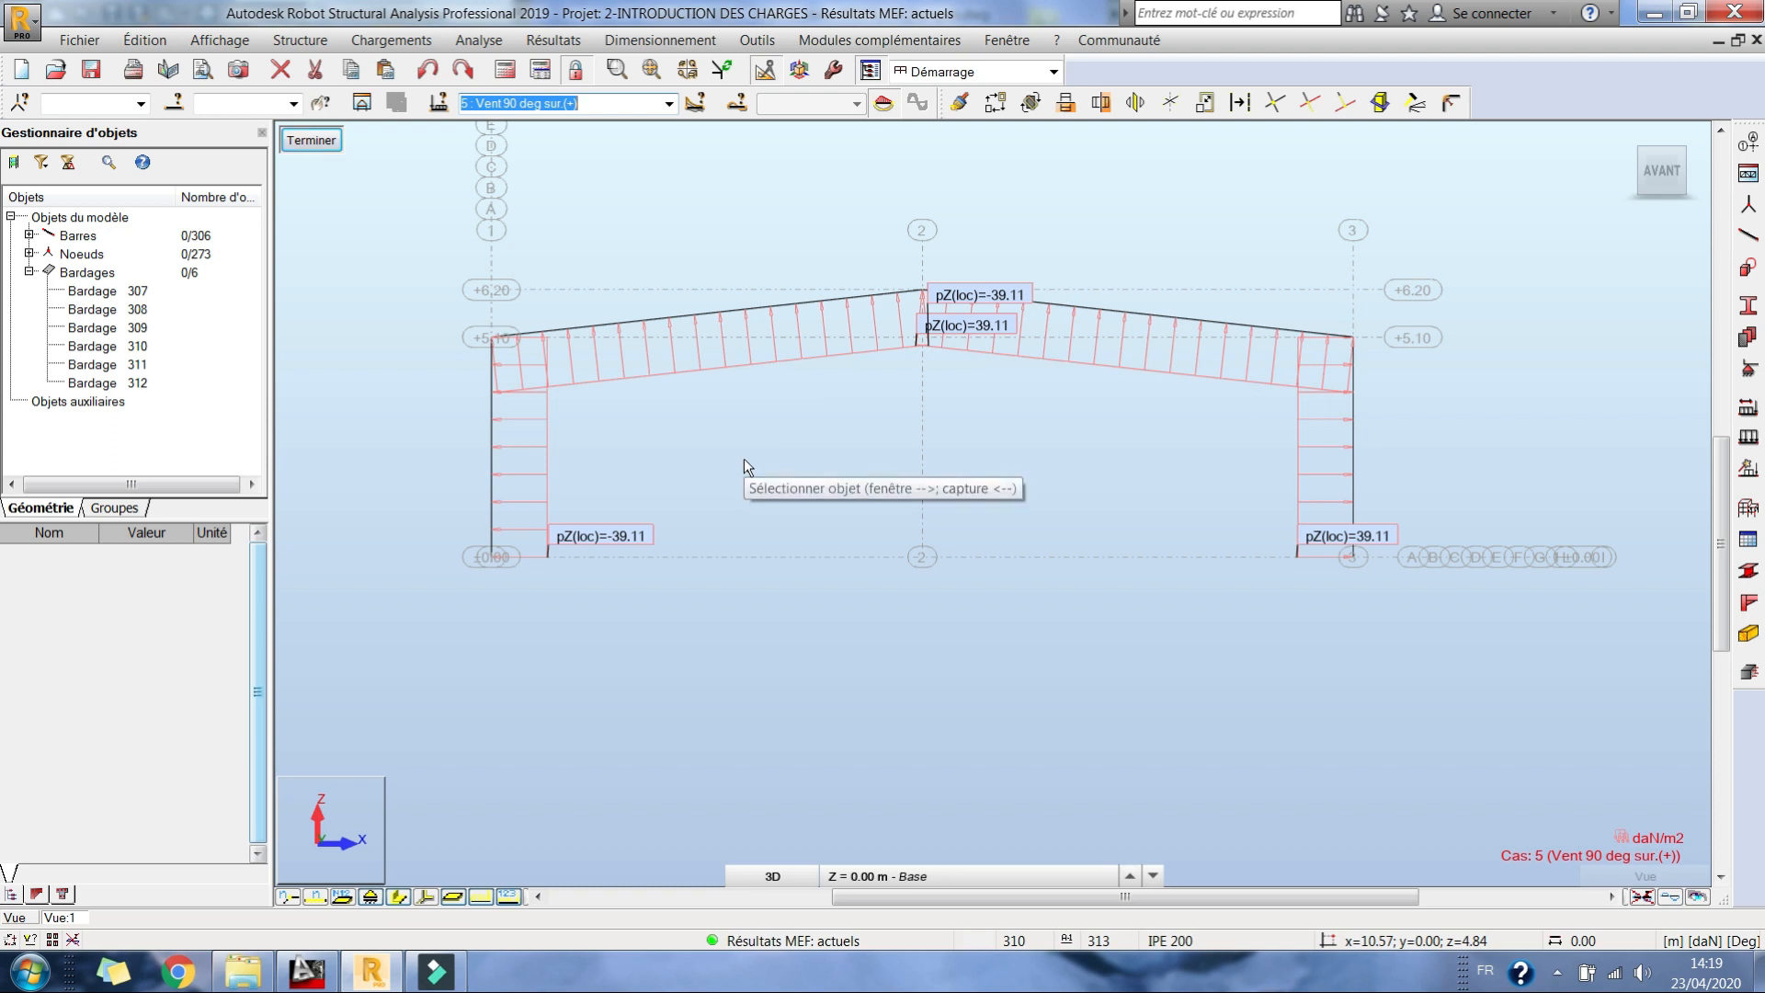
# Step: Return to case 3 : Vent 0 deg sur.(+) and step through the following wind cases to examine their cladding pressures
pyautogui.click(669, 103)
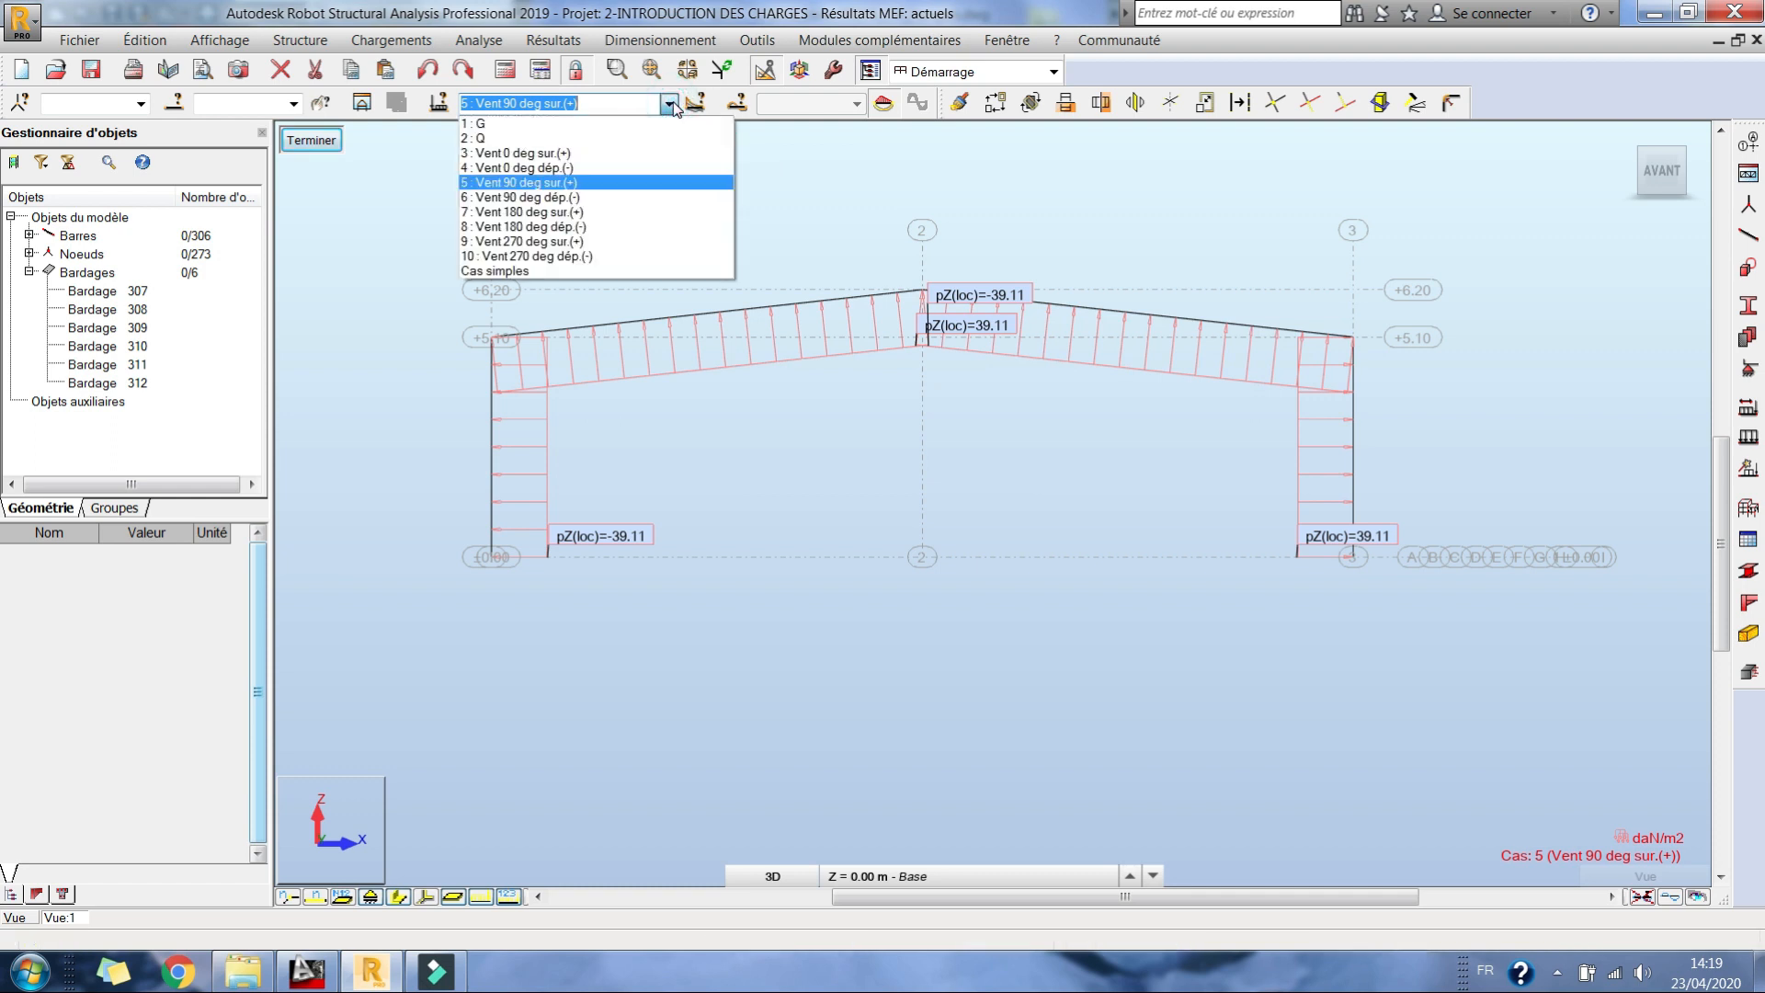
pyautogui.click(565, 156)
pyautogui.press('Down')
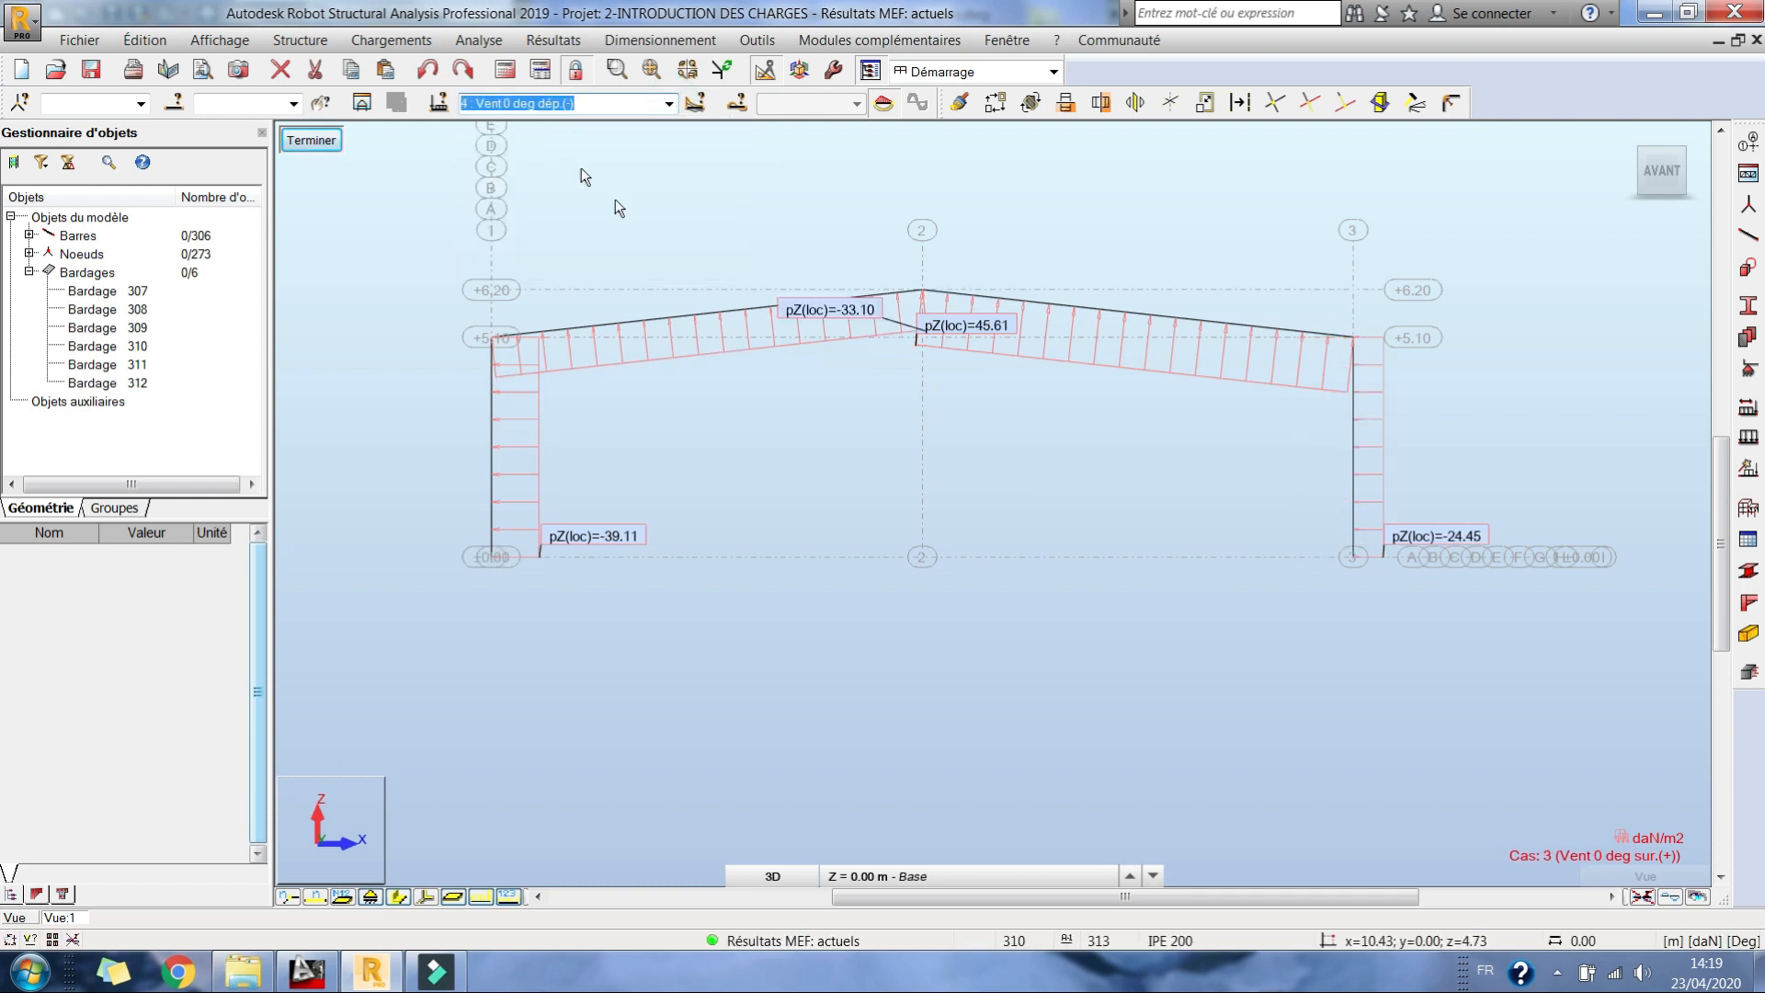
pyautogui.press('Up')
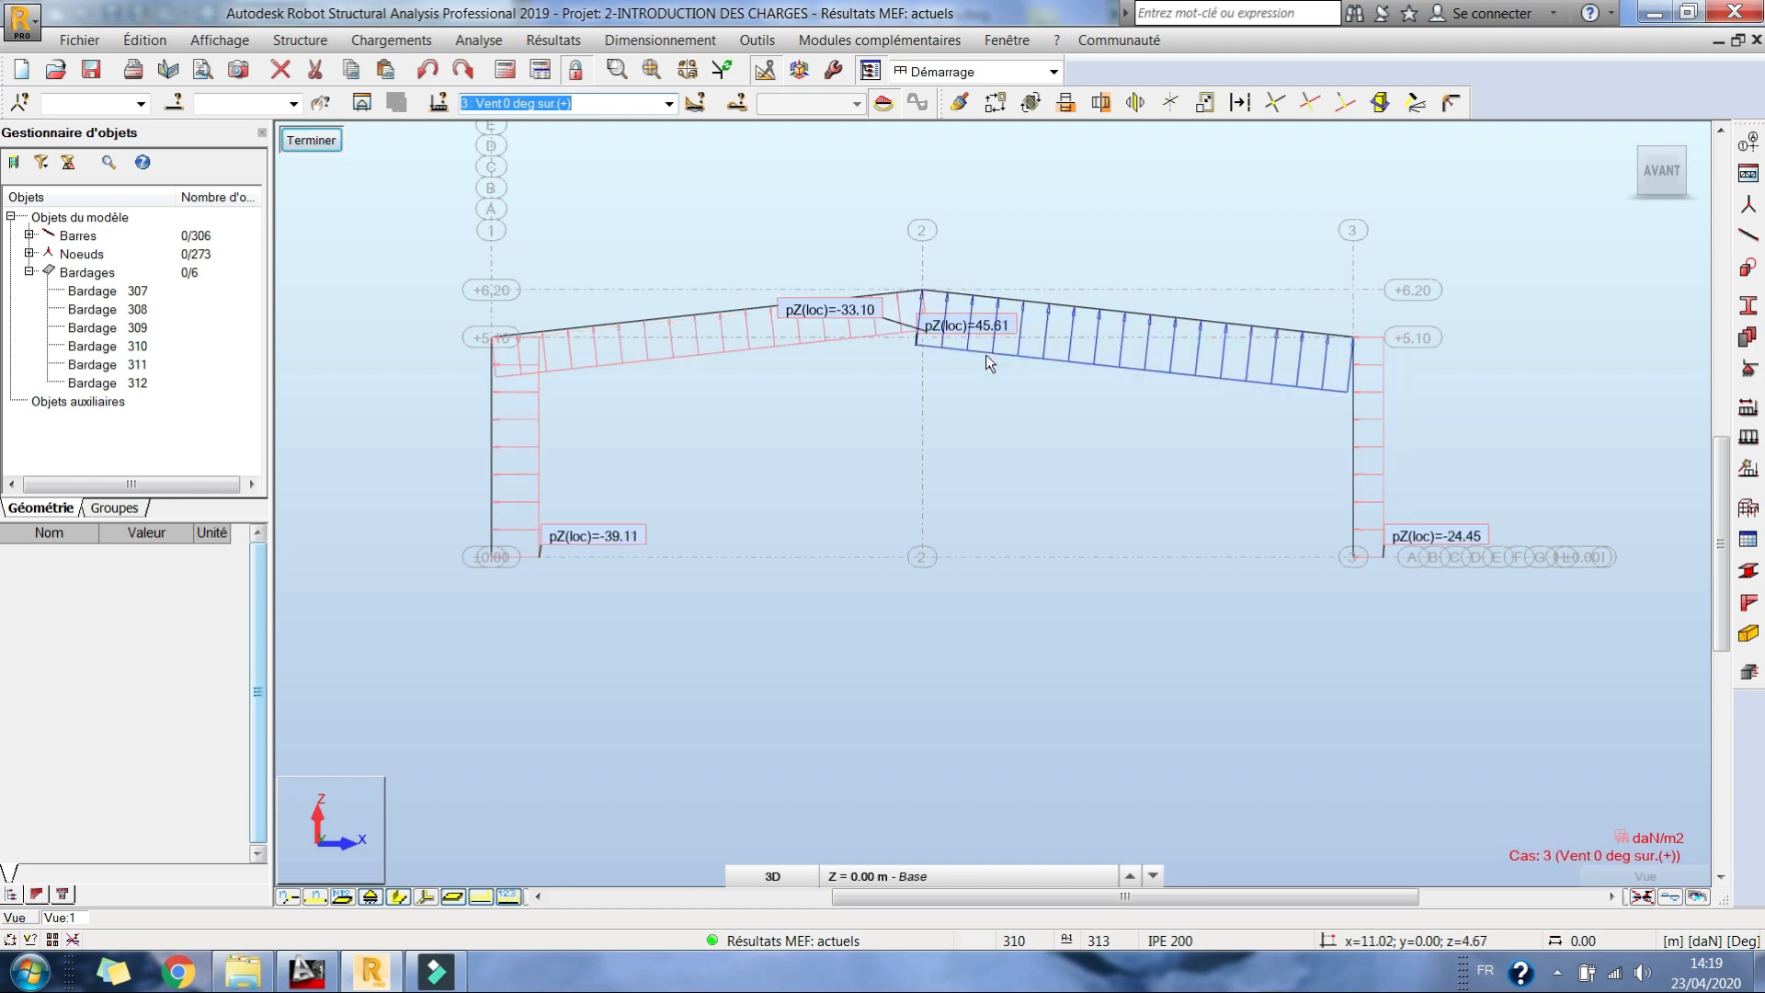
pyautogui.press('Down')
pyautogui.press('Down')
pyautogui.press('Down')
pyautogui.press('Down')
pyautogui.press('Down')
# Step: Close the cladding substructure, orient the full hangar in 3D and display the load distribution zones on the cladding
pyautogui.click(317, 139)
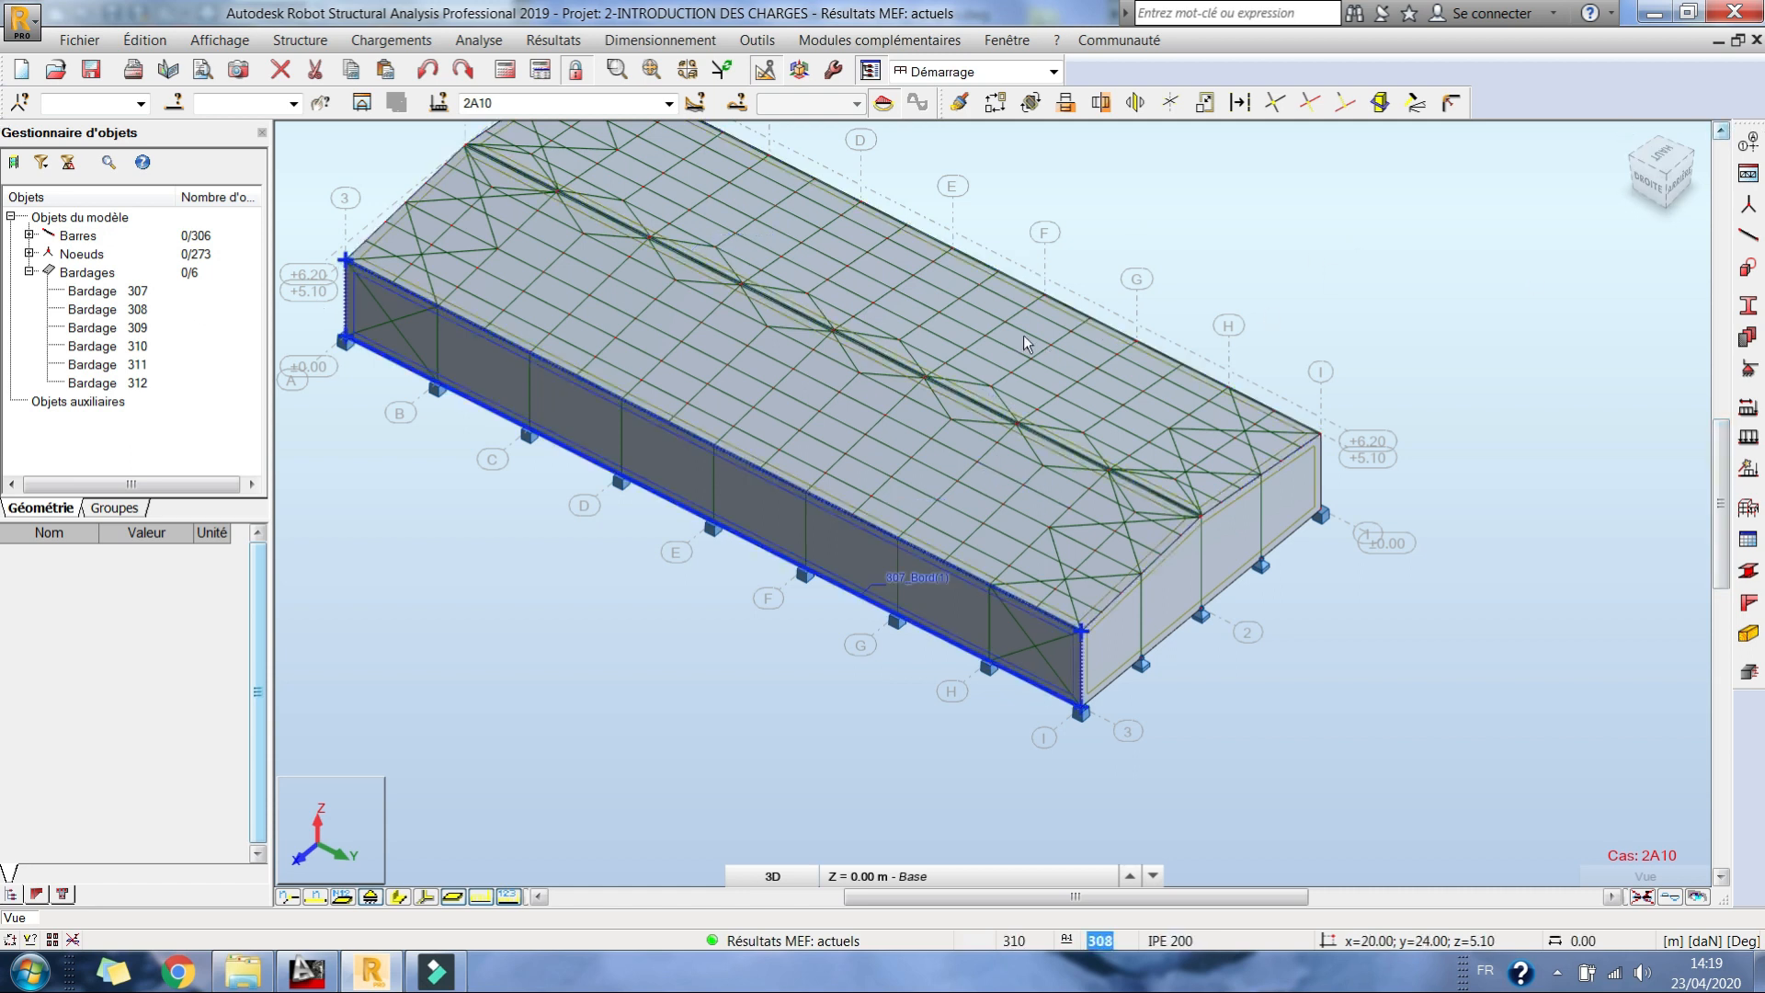
pyautogui.rightClick(1266, 243)
pyautogui.click(1368, 352)
pyautogui.moveTo(1112, 450); pyautogui.dragTo(454, 295)
pyautogui.rightClick(312, 294)
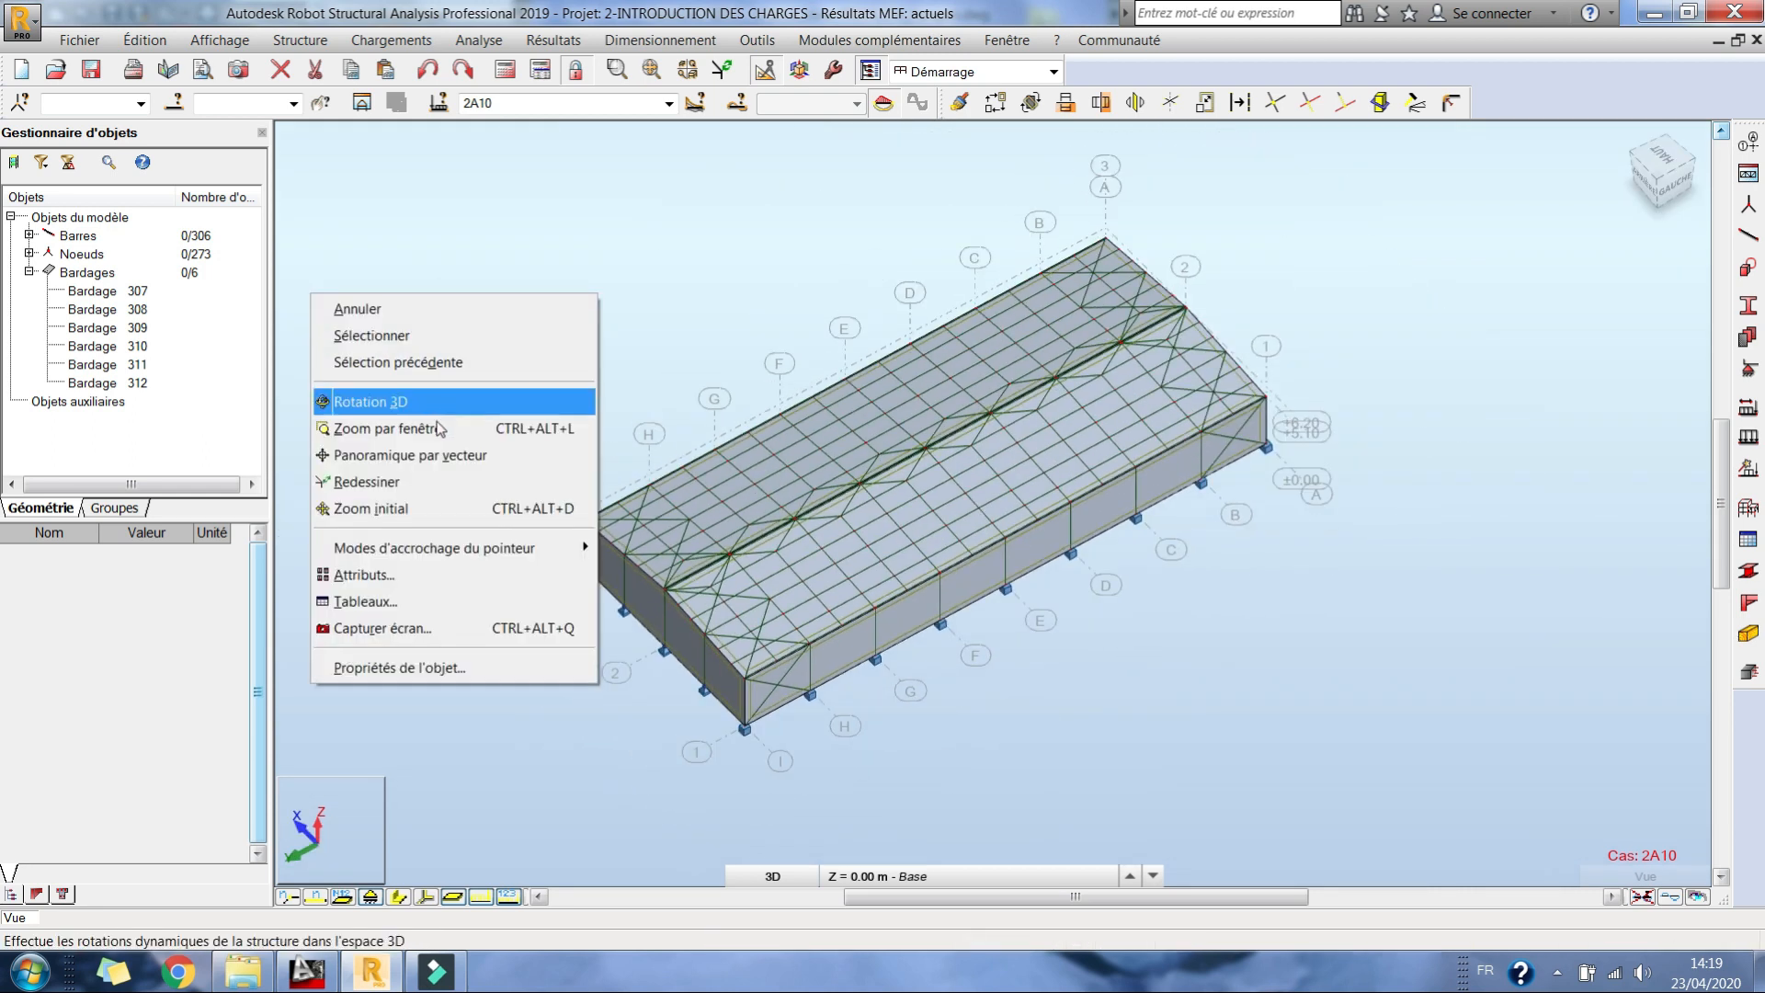
pyautogui.click(384, 577)
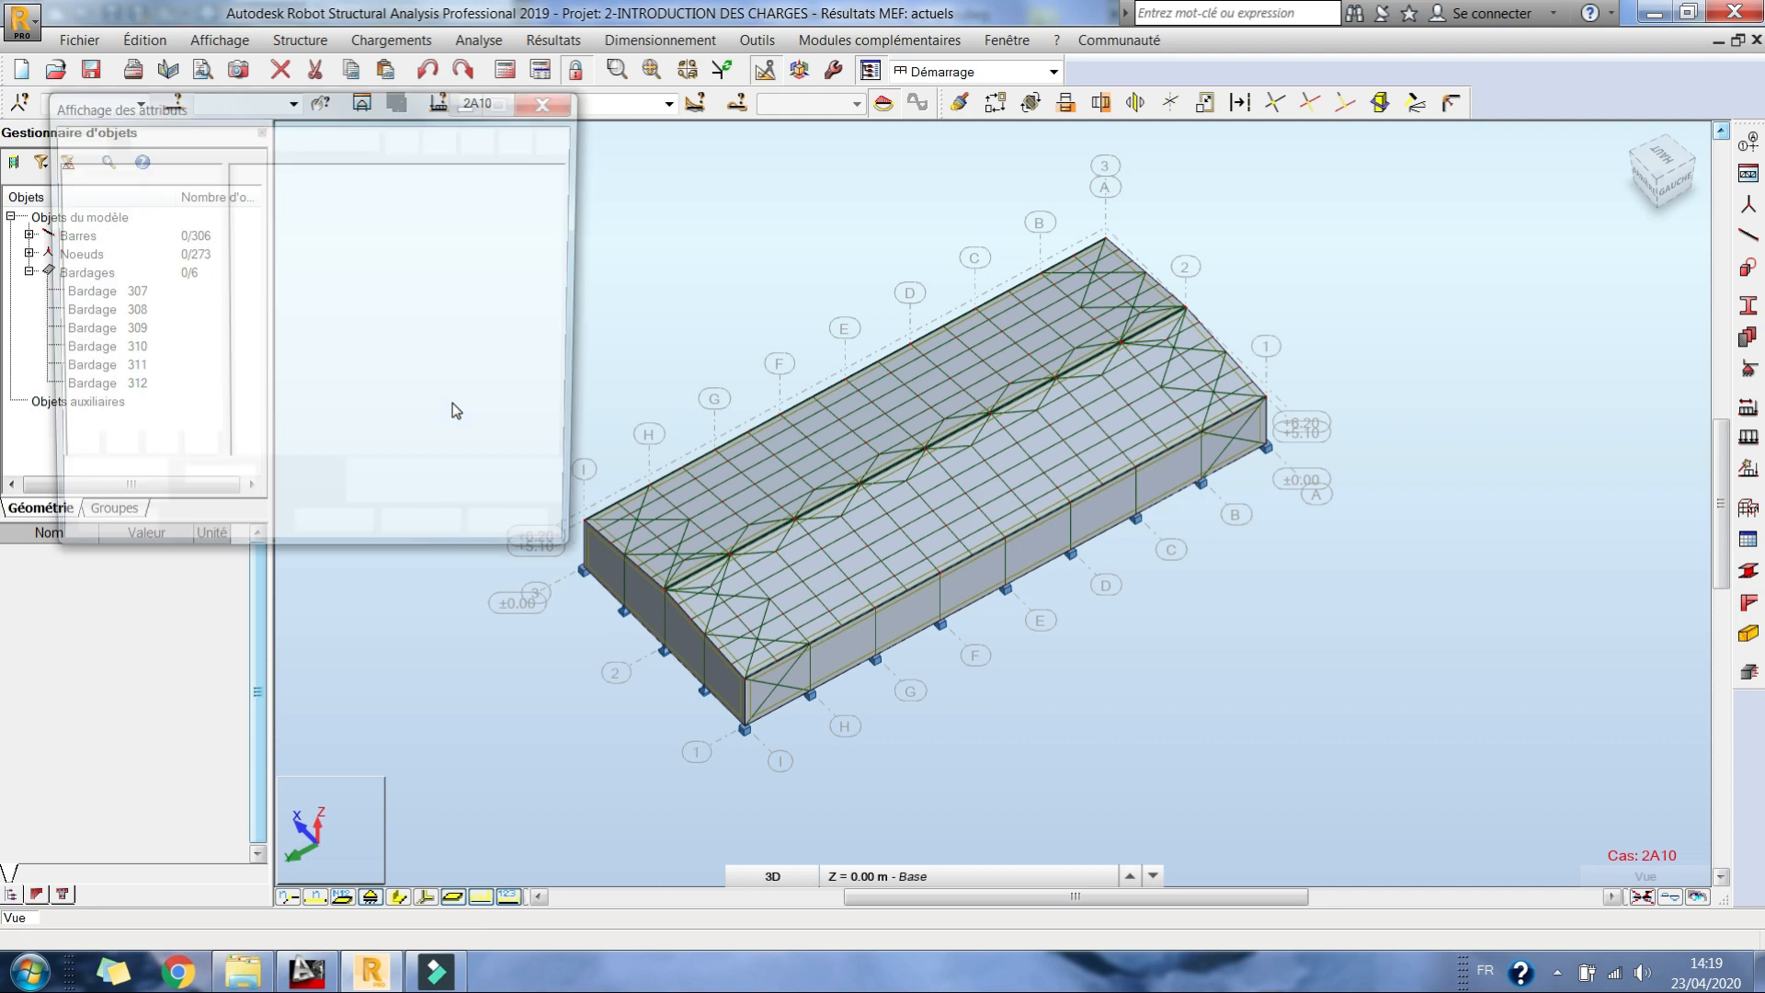
pyautogui.click(70, 261)
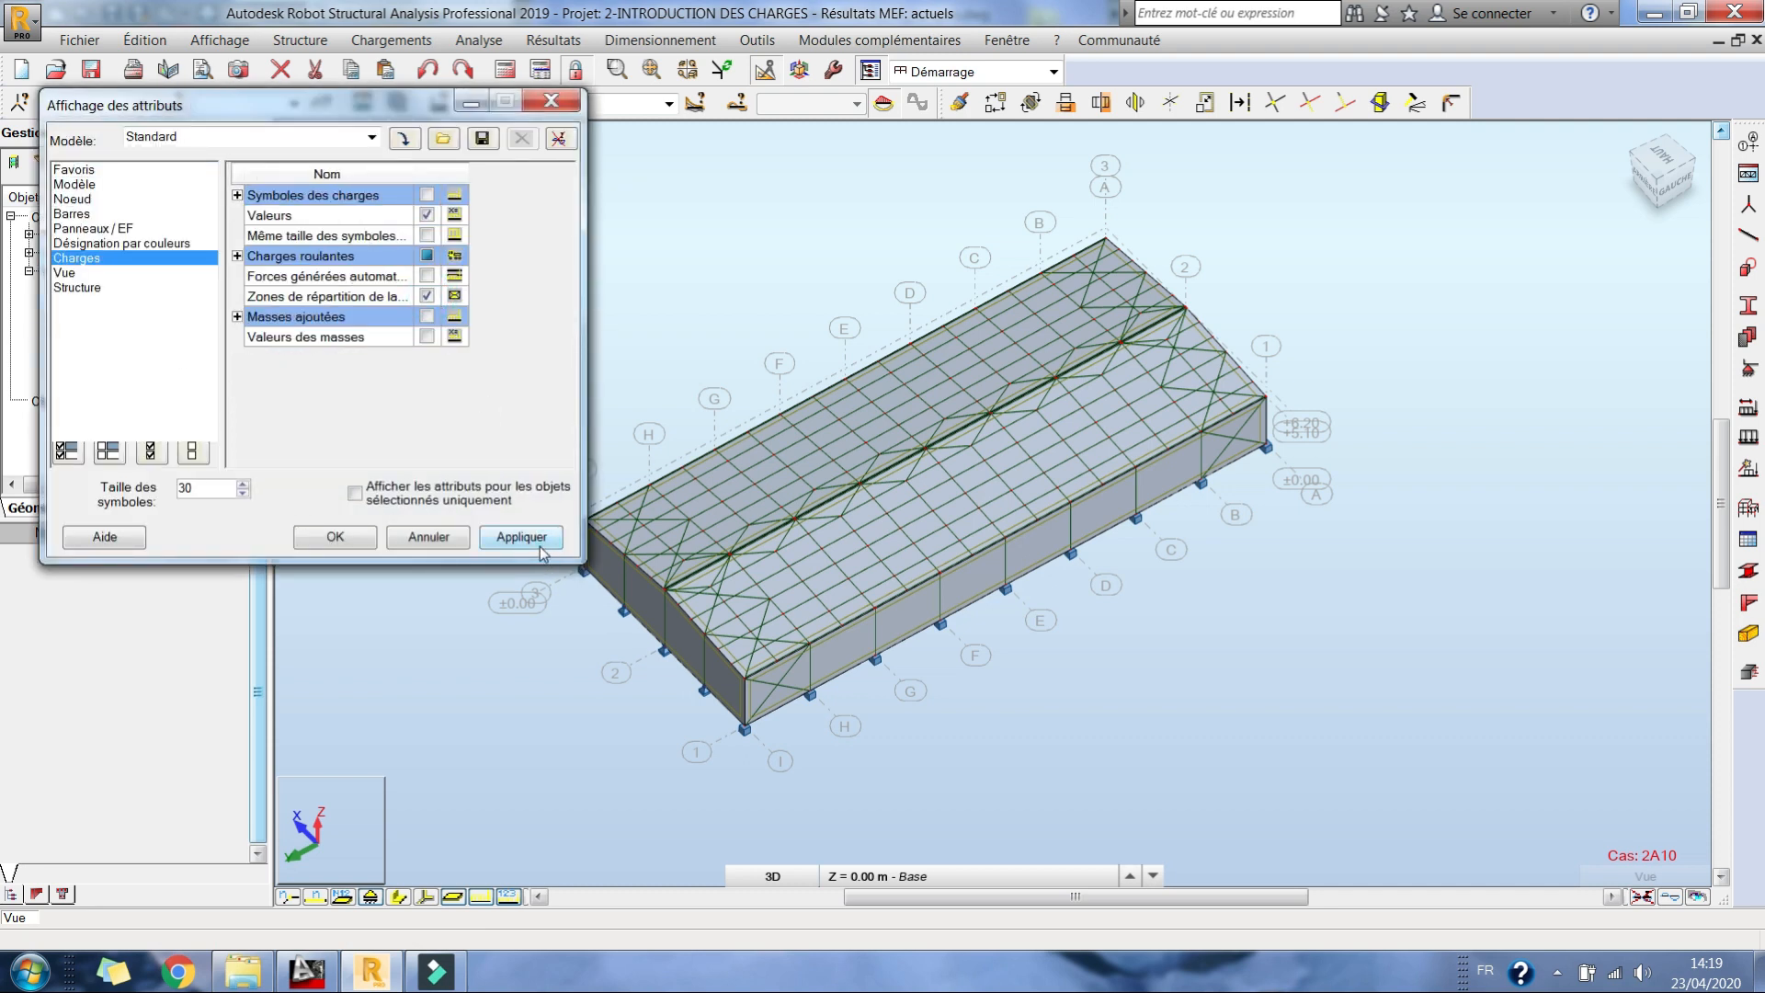
pyautogui.moveTo(847, 497); pyautogui.dragTo(983, 477, button='middle')
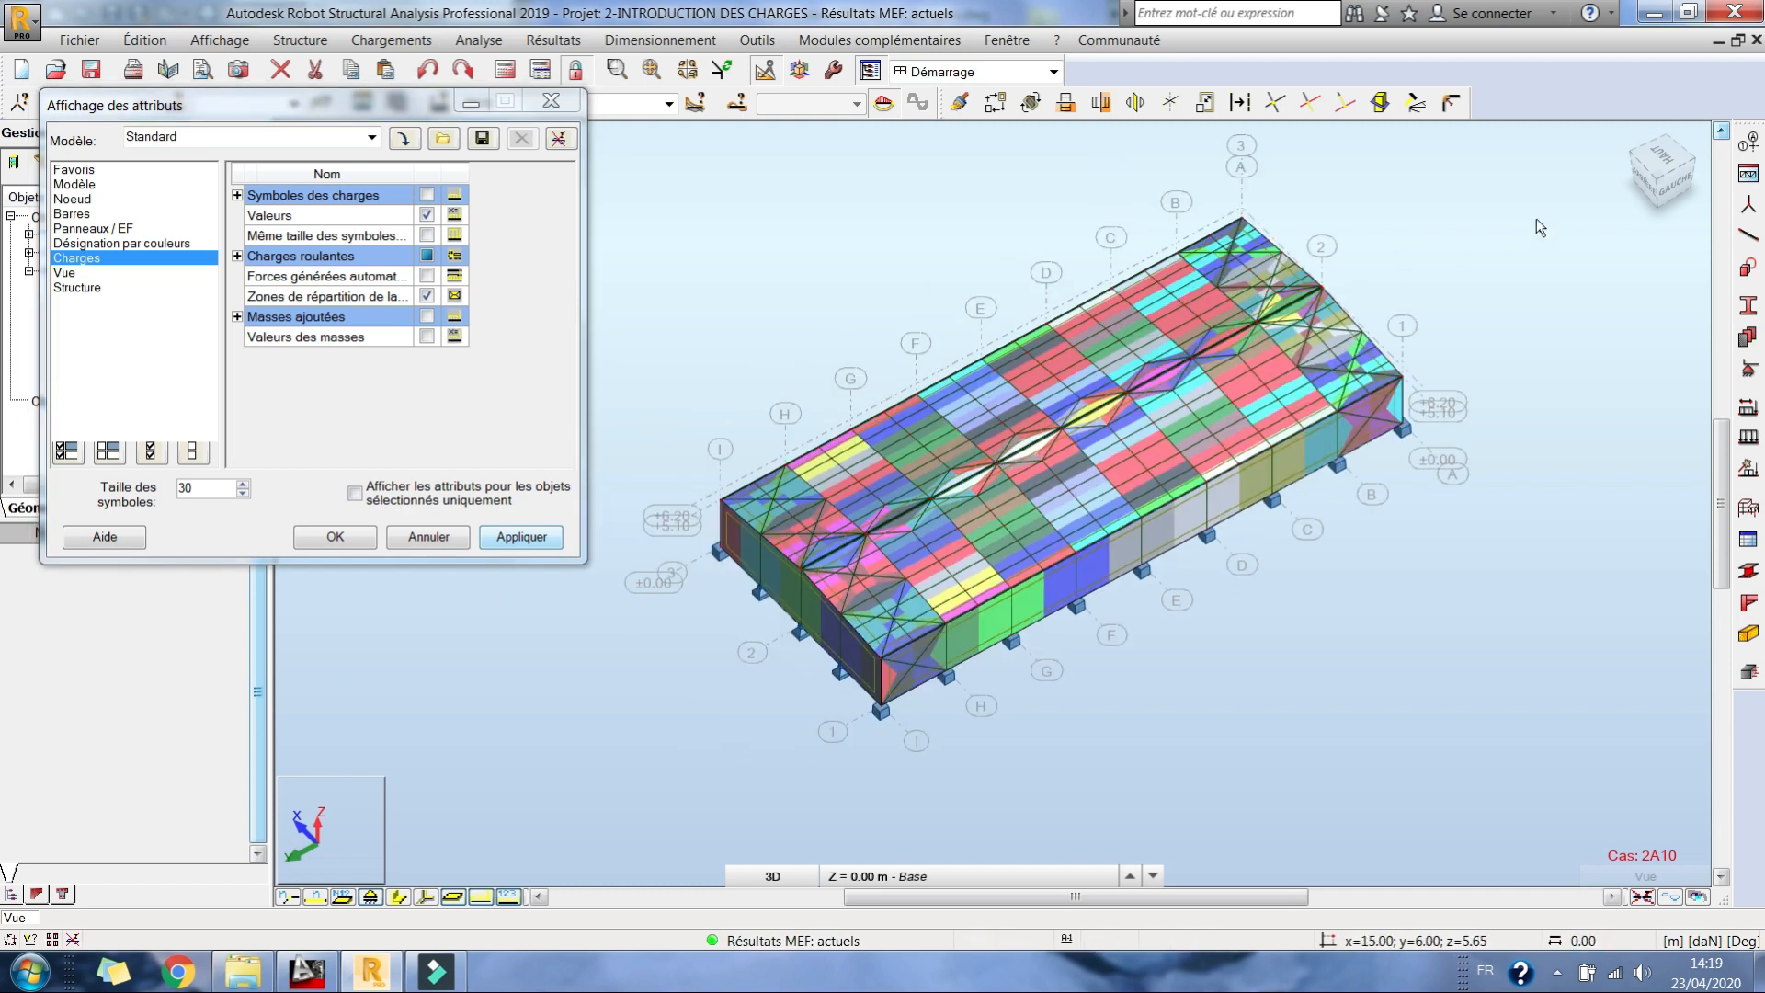
# Step: Examine the load distribution zones of the long wall between the columns in the left view
pyautogui.scroll(4, 1018, 628)
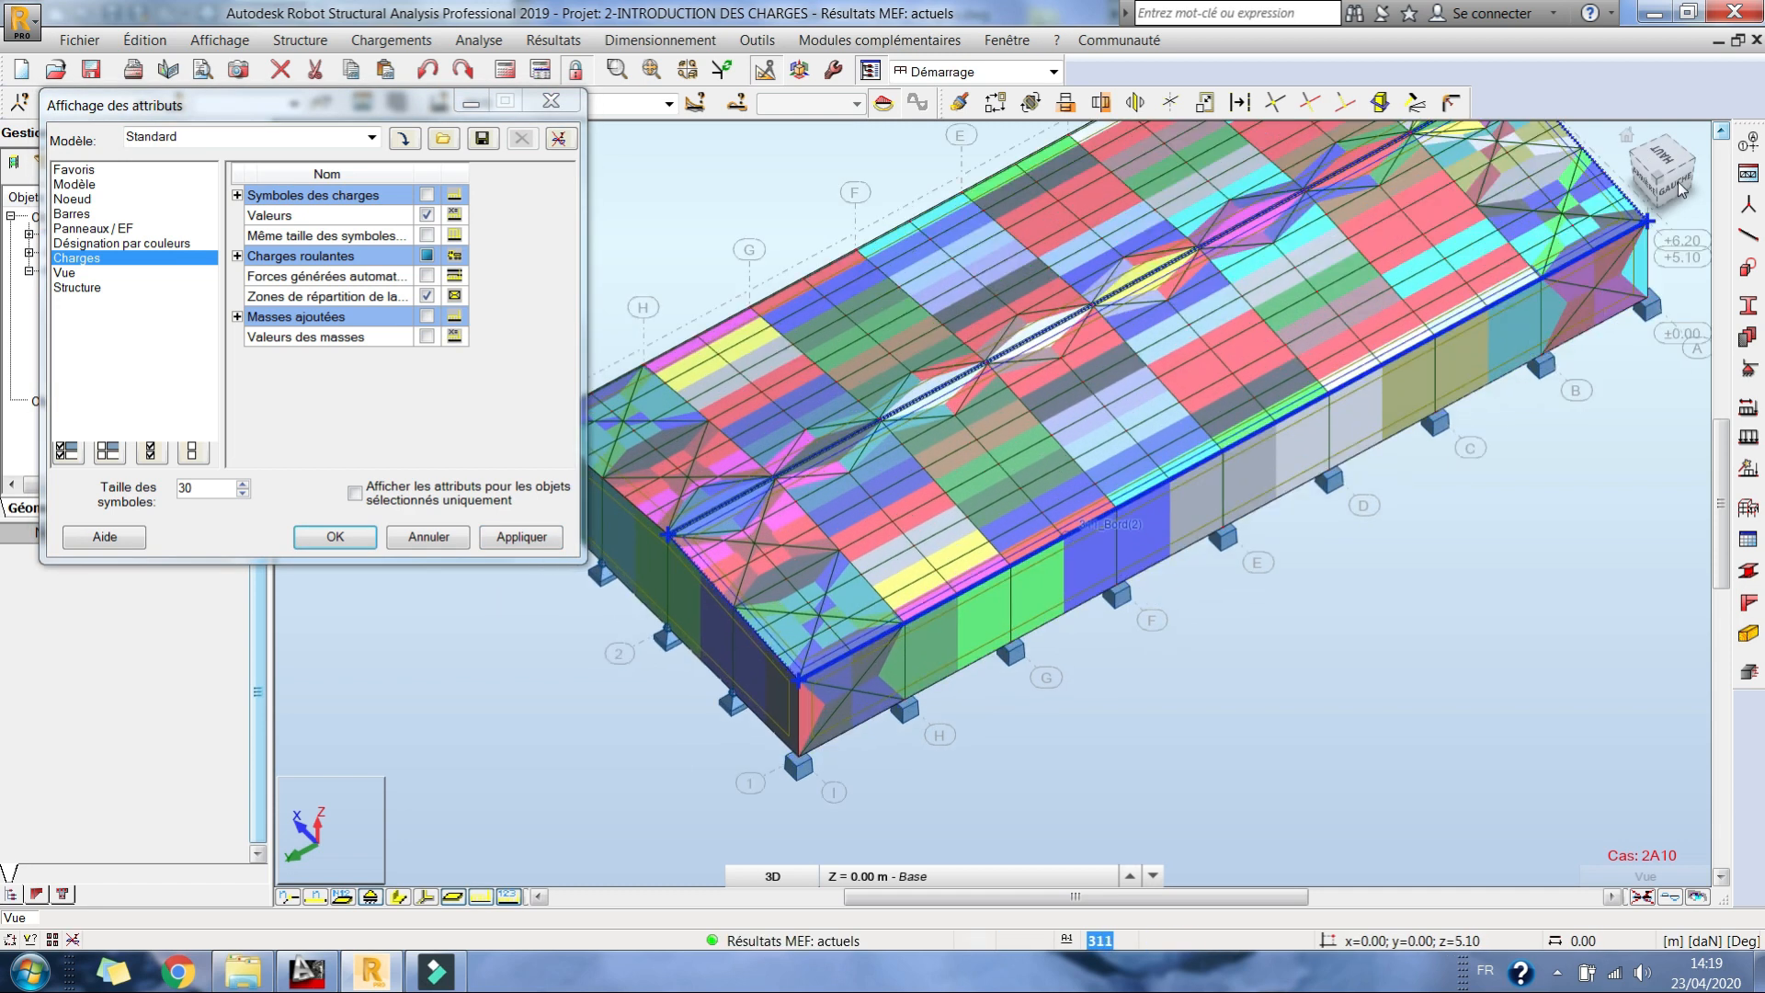
pyautogui.click(1679, 189)
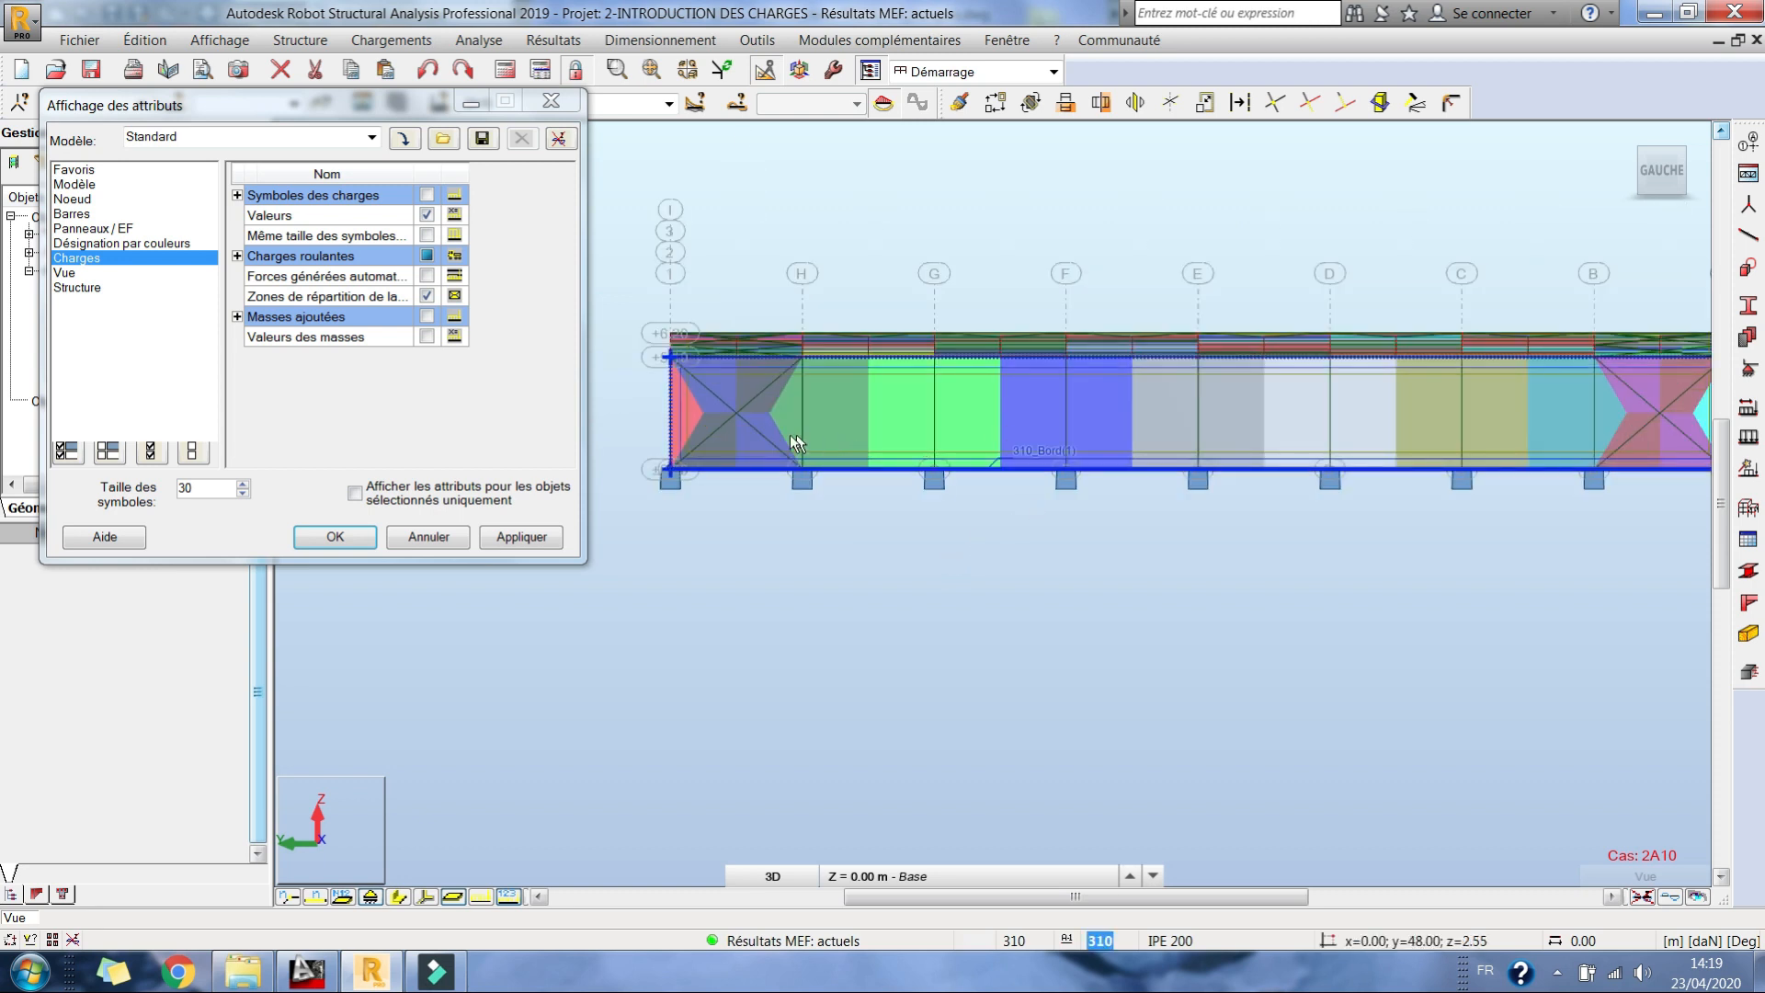
pyautogui.scroll(4, 862, 411)
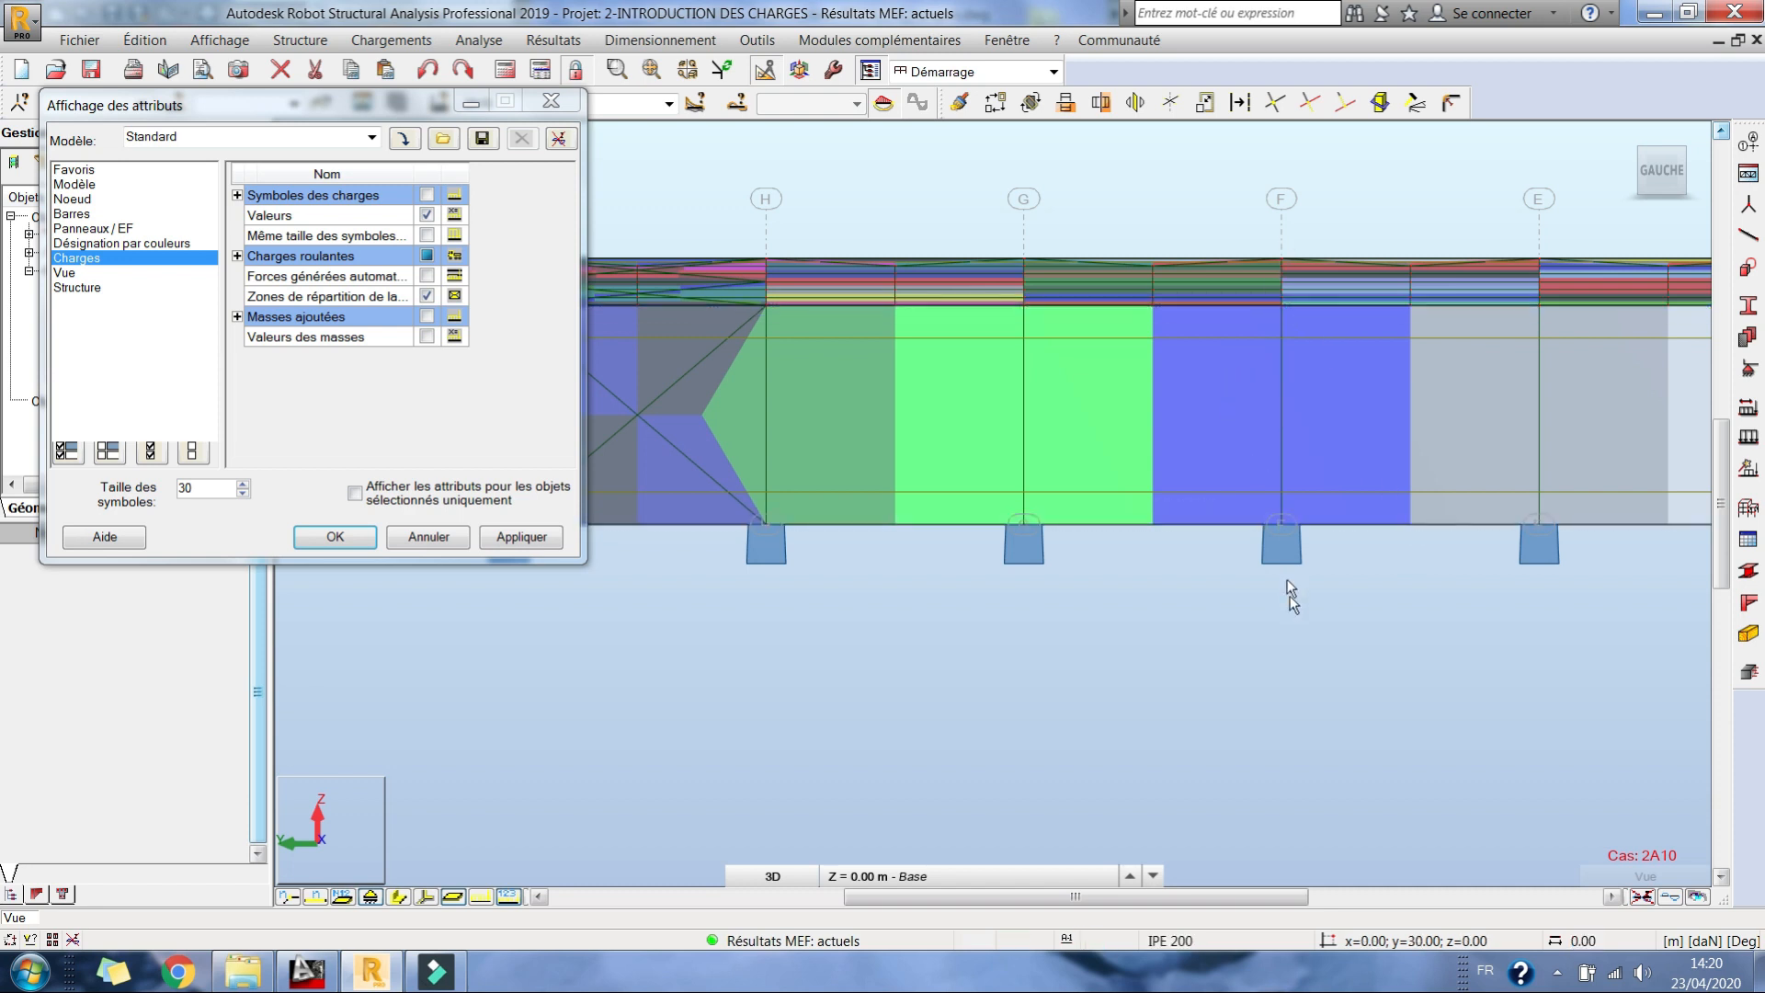
pyautogui.moveTo(1087, 457); pyautogui.dragTo(1165, 473, button='middle')
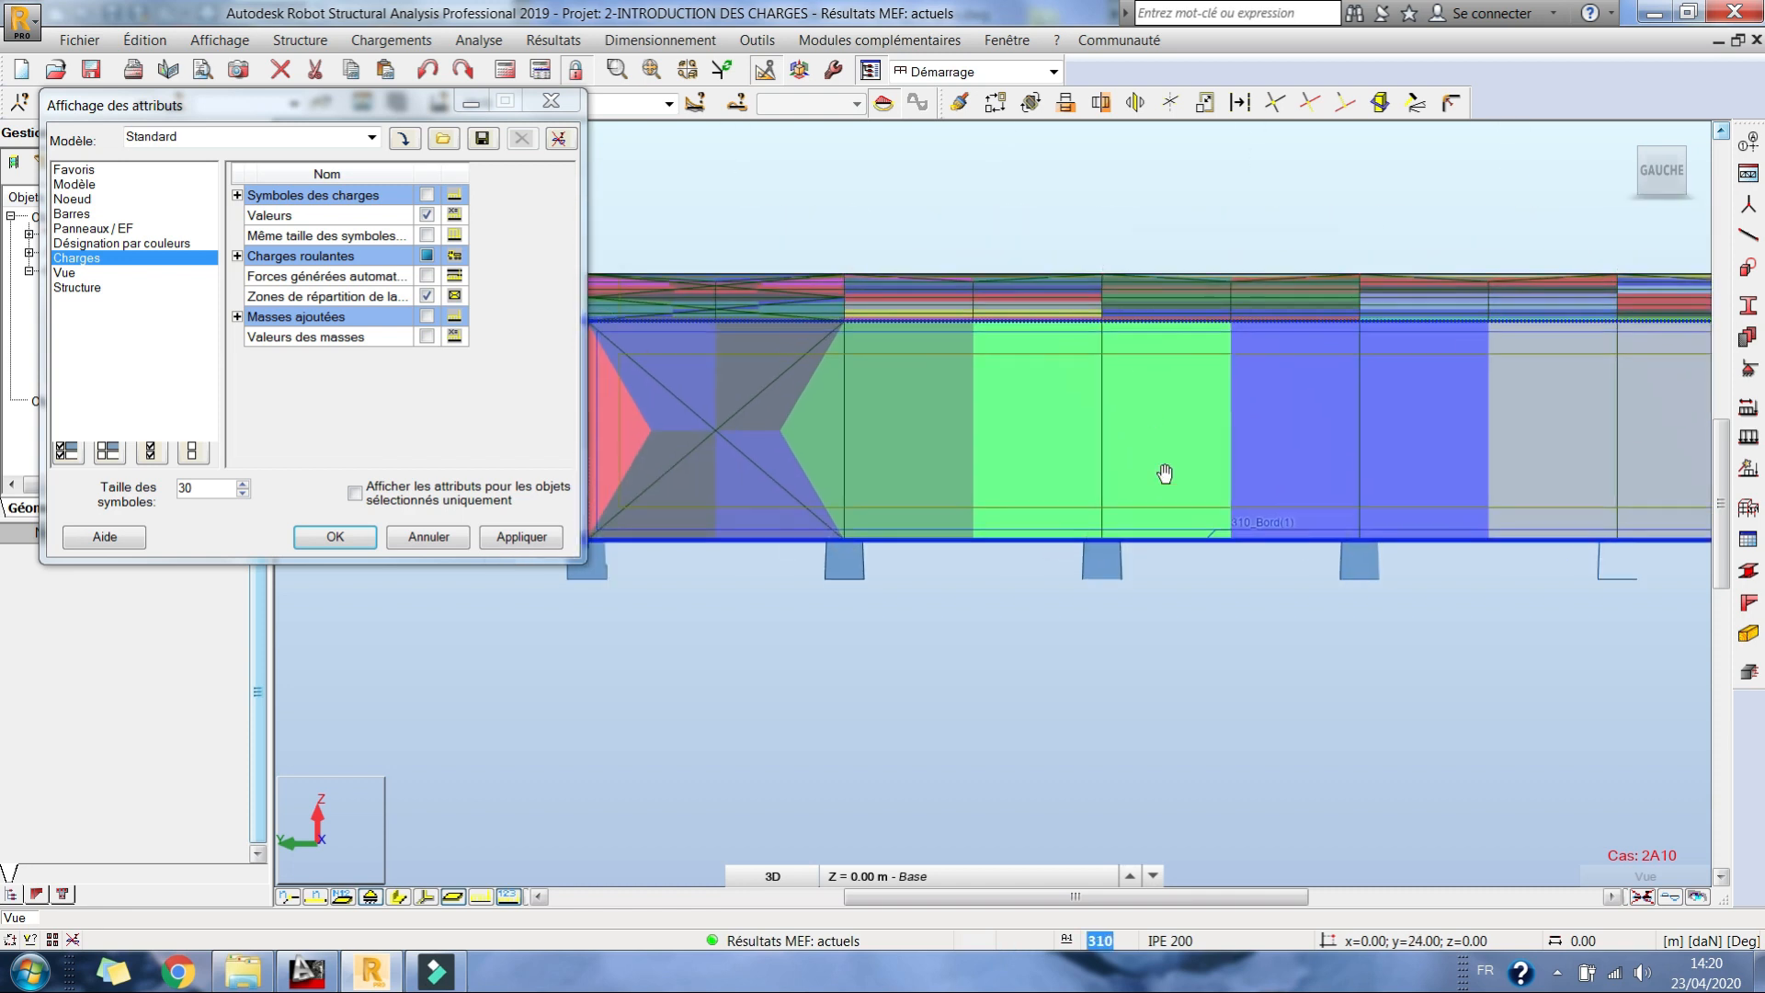
# Step: Examine the load distribution zones on the roof slopes and gable in 3D, briefly showing and hiding the local axes
pyautogui.rightClick(1108, 171)
pyautogui.click(1108, 280)
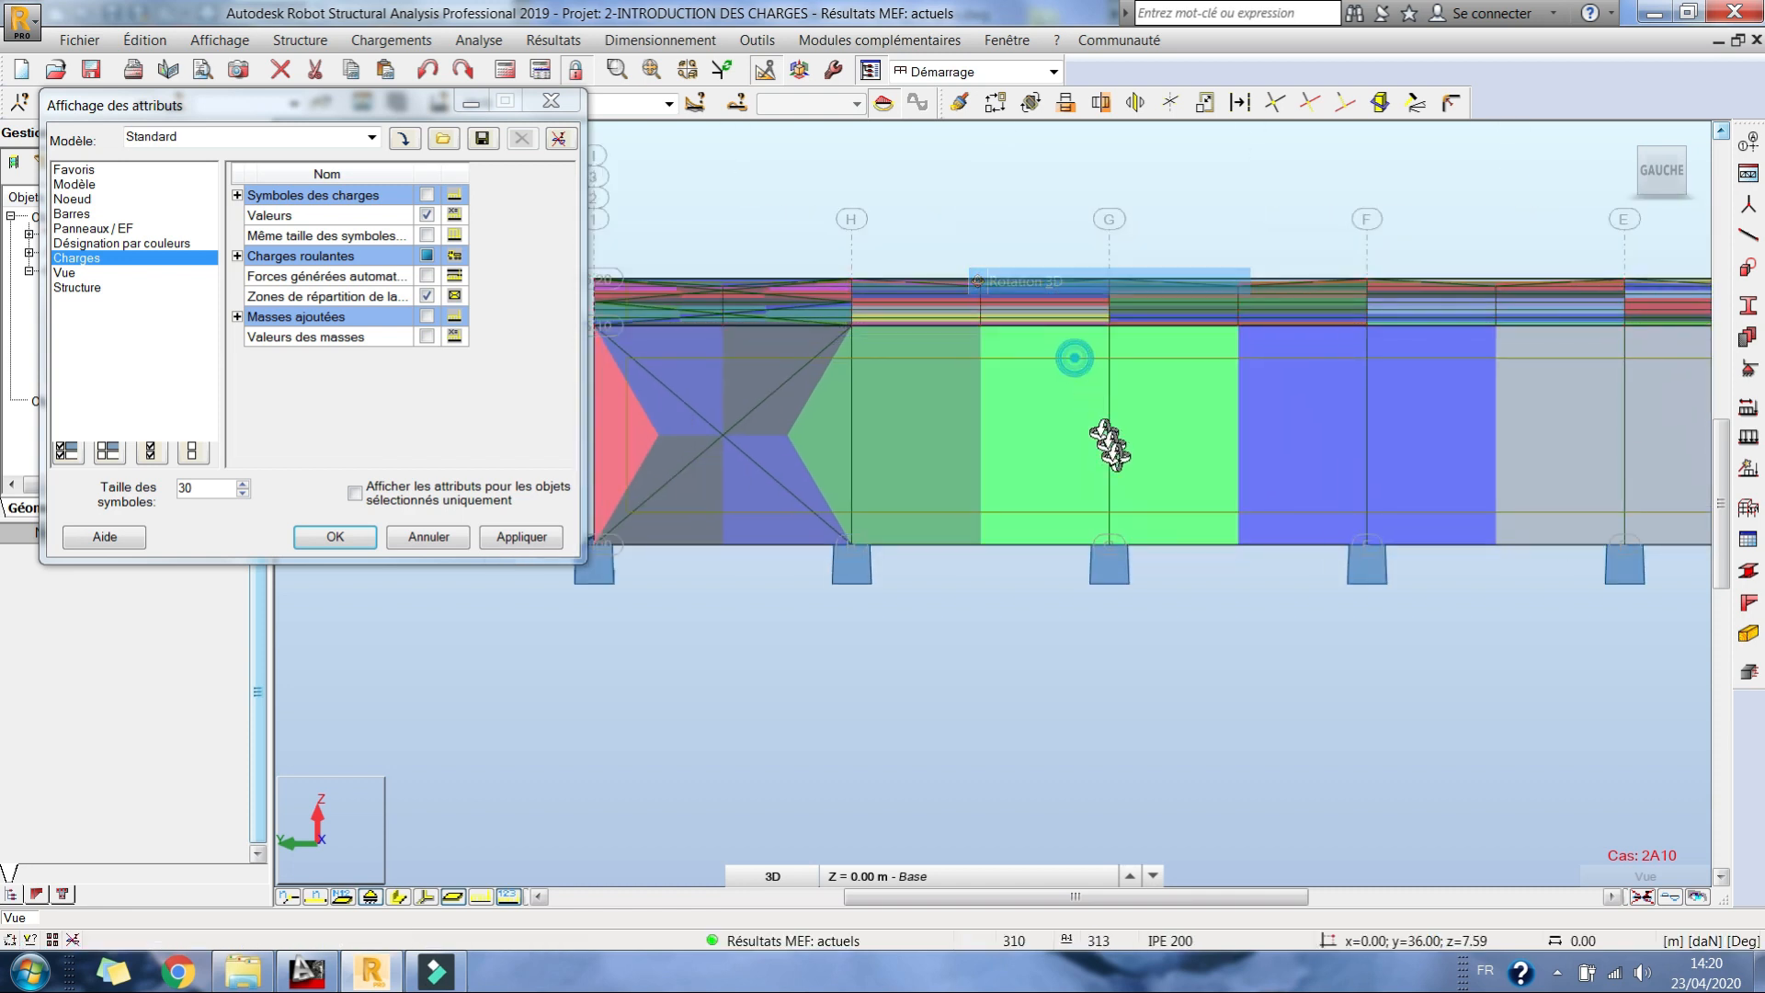
pyautogui.moveTo(1112, 449); pyautogui.dragTo(1094, 456)
pyautogui.scroll(-3, 1051, 389)
pyautogui.moveTo(1051, 390); pyautogui.dragTo(1186, 622)
pyautogui.scroll(5, 1200, 464)
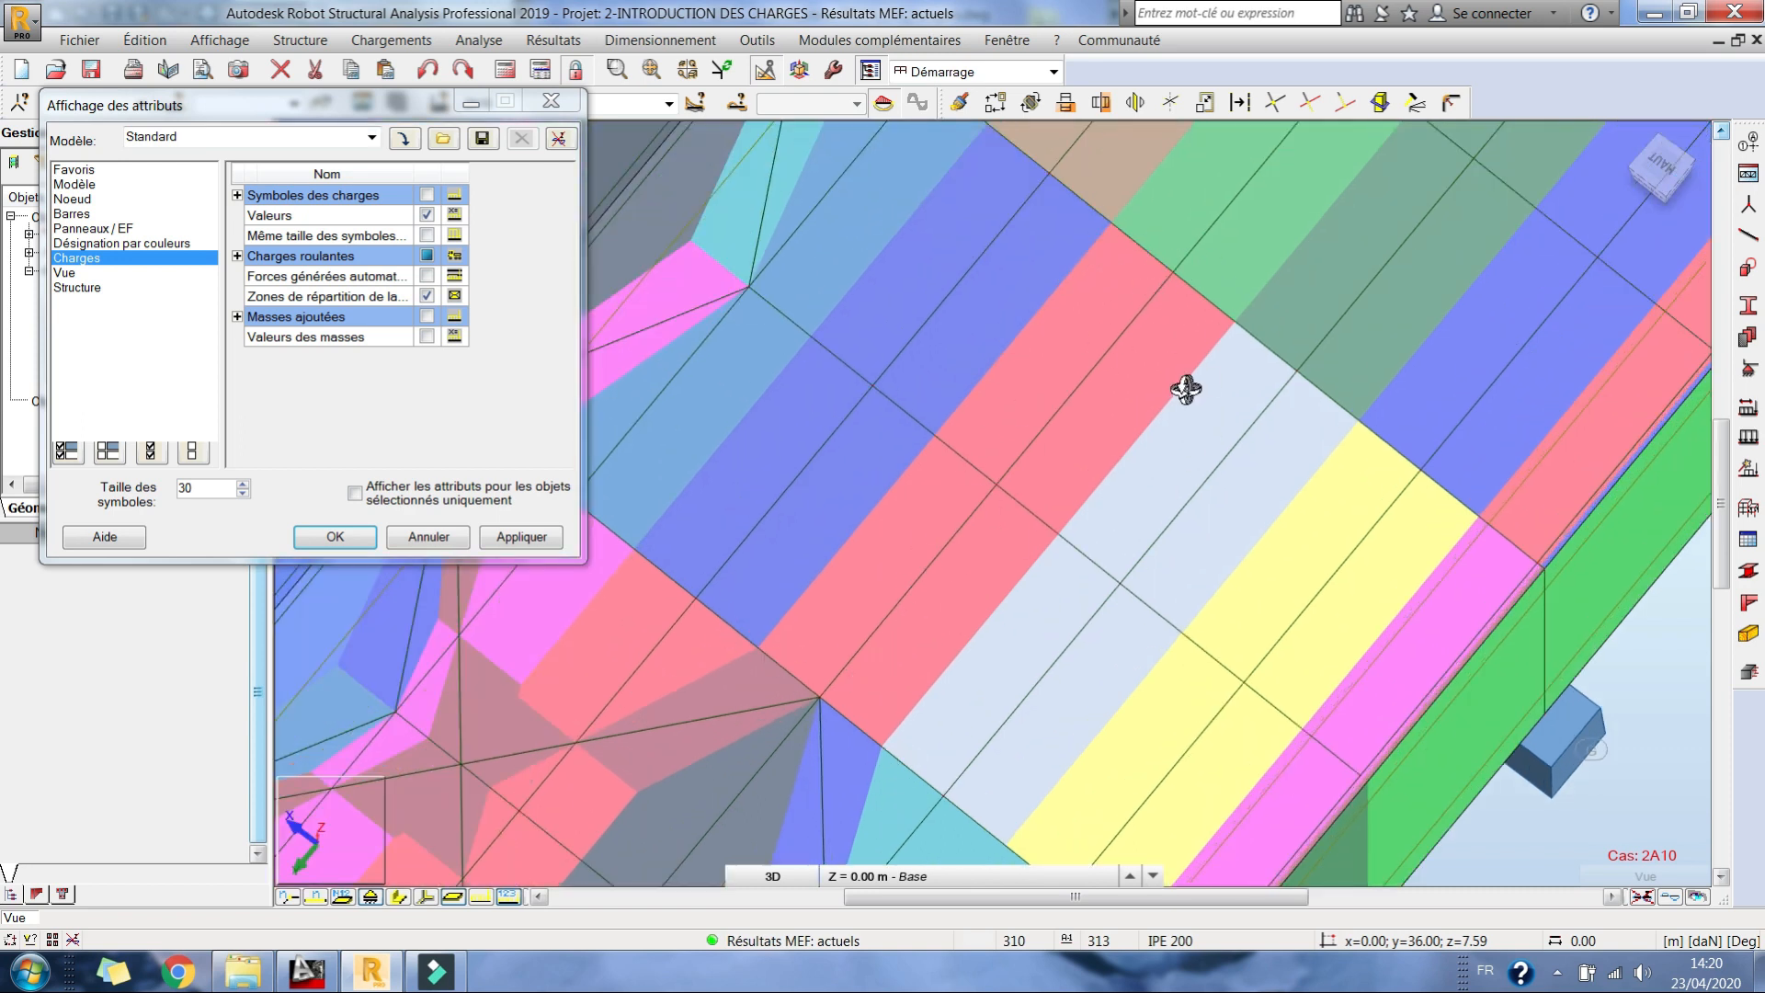
pyautogui.scroll(-4, 1231, 390)
pyautogui.scroll(-1, 1225, 523)
pyautogui.moveTo(1114, 685); pyautogui.dragTo(935, 726)
pyautogui.moveTo(1133, 614); pyautogui.dragTo(1173, 593)
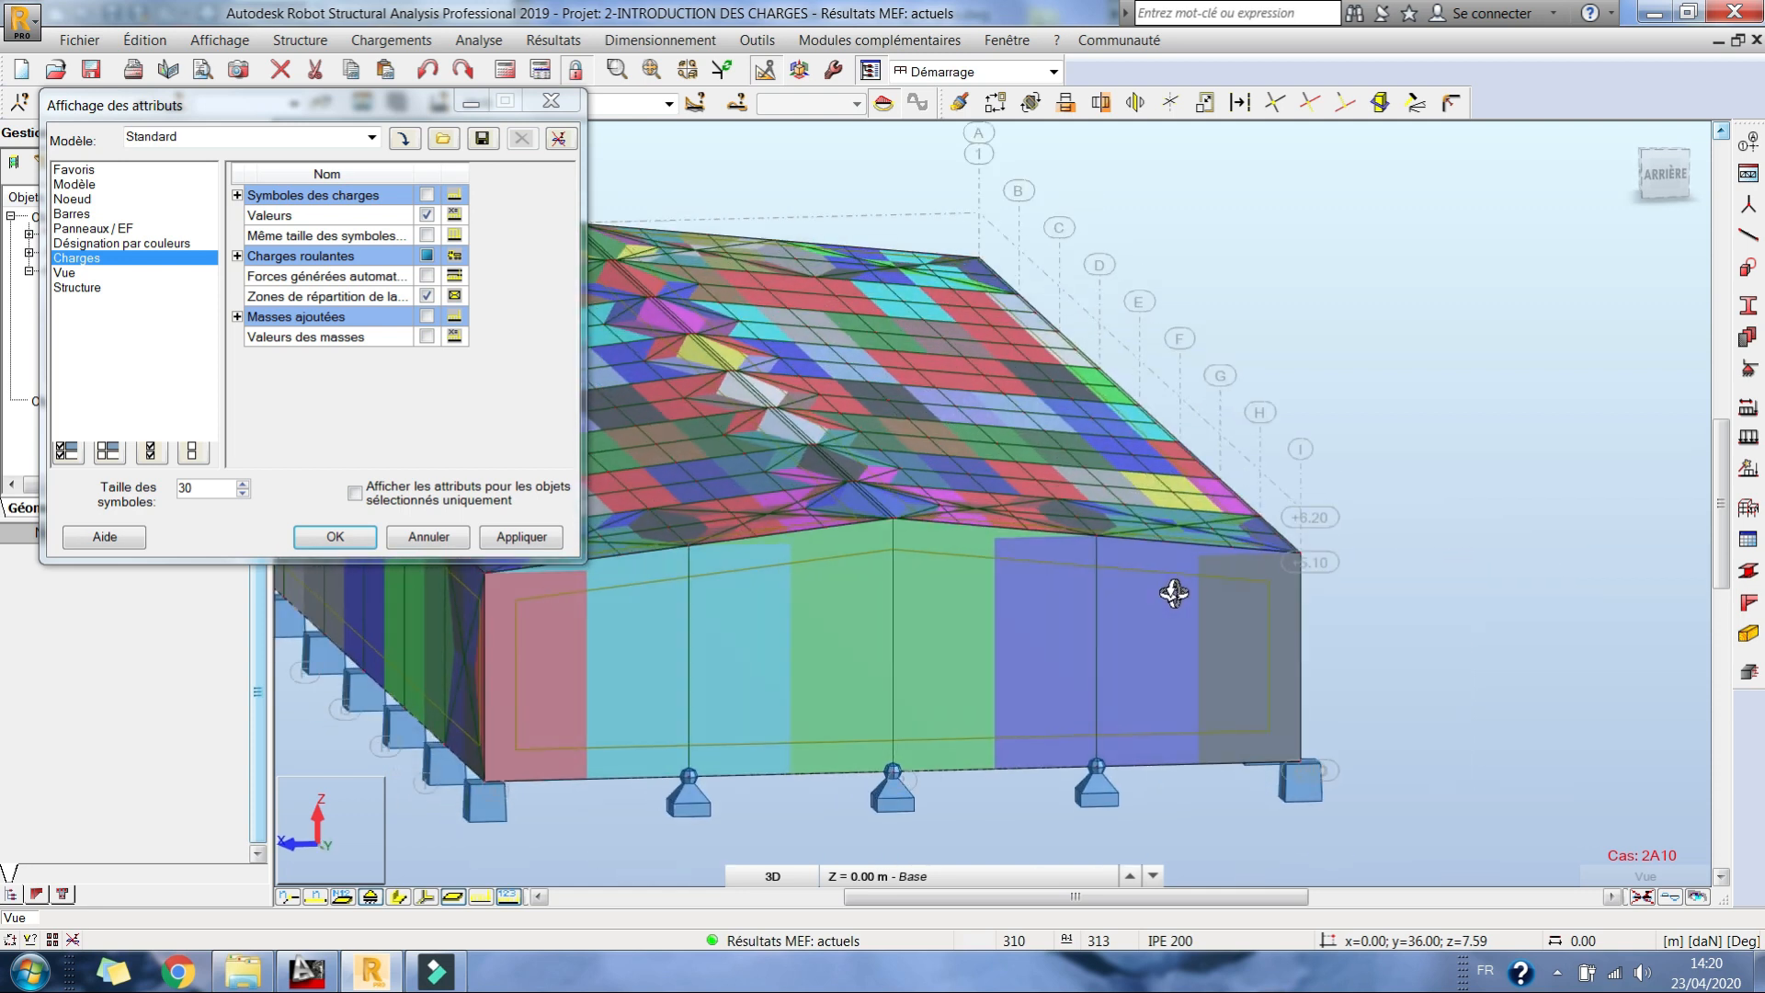
pyautogui.click(424, 897)
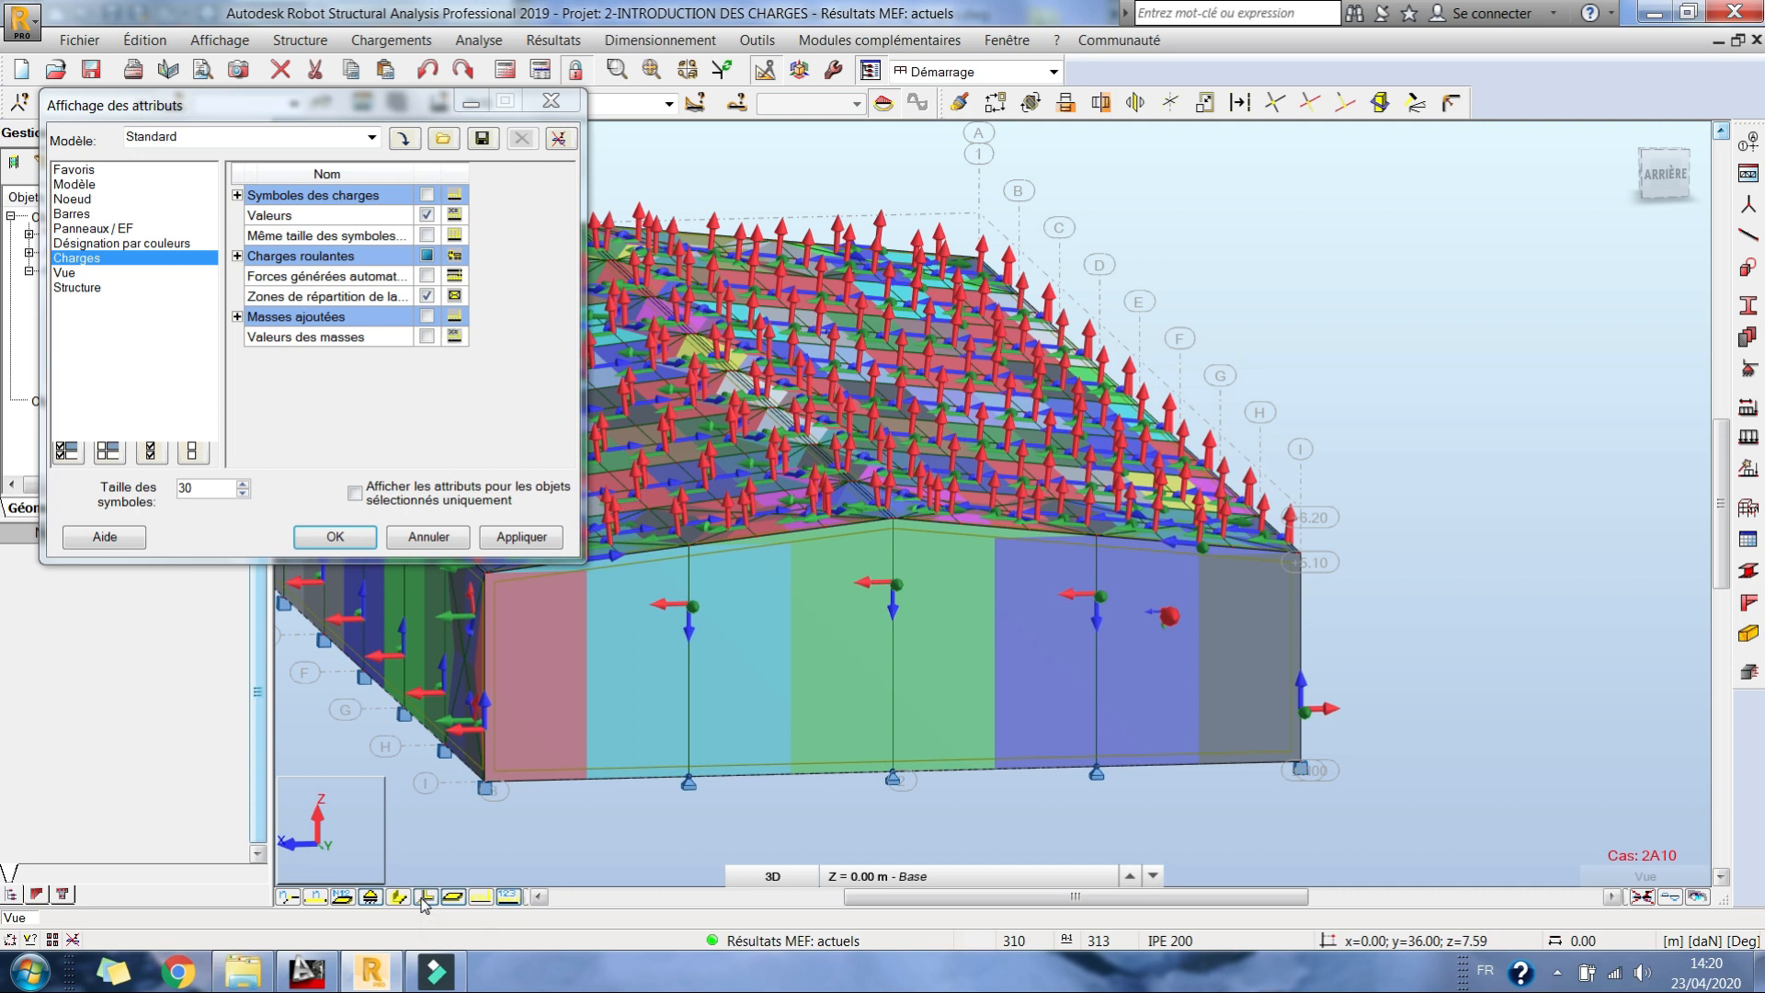
pyautogui.click(425, 899)
# Step: Examine up close how the load distribution zones are split around the bracing in the roof's end bay
pyautogui.moveTo(1228, 590); pyautogui.dragTo(1278, 746)
pyautogui.scroll(1, 1226, 685)
pyautogui.scroll(-3, 1222, 683)
pyautogui.moveTo(878, 611); pyautogui.dragTo(962, 604)
pyautogui.scroll(3, 962, 604)
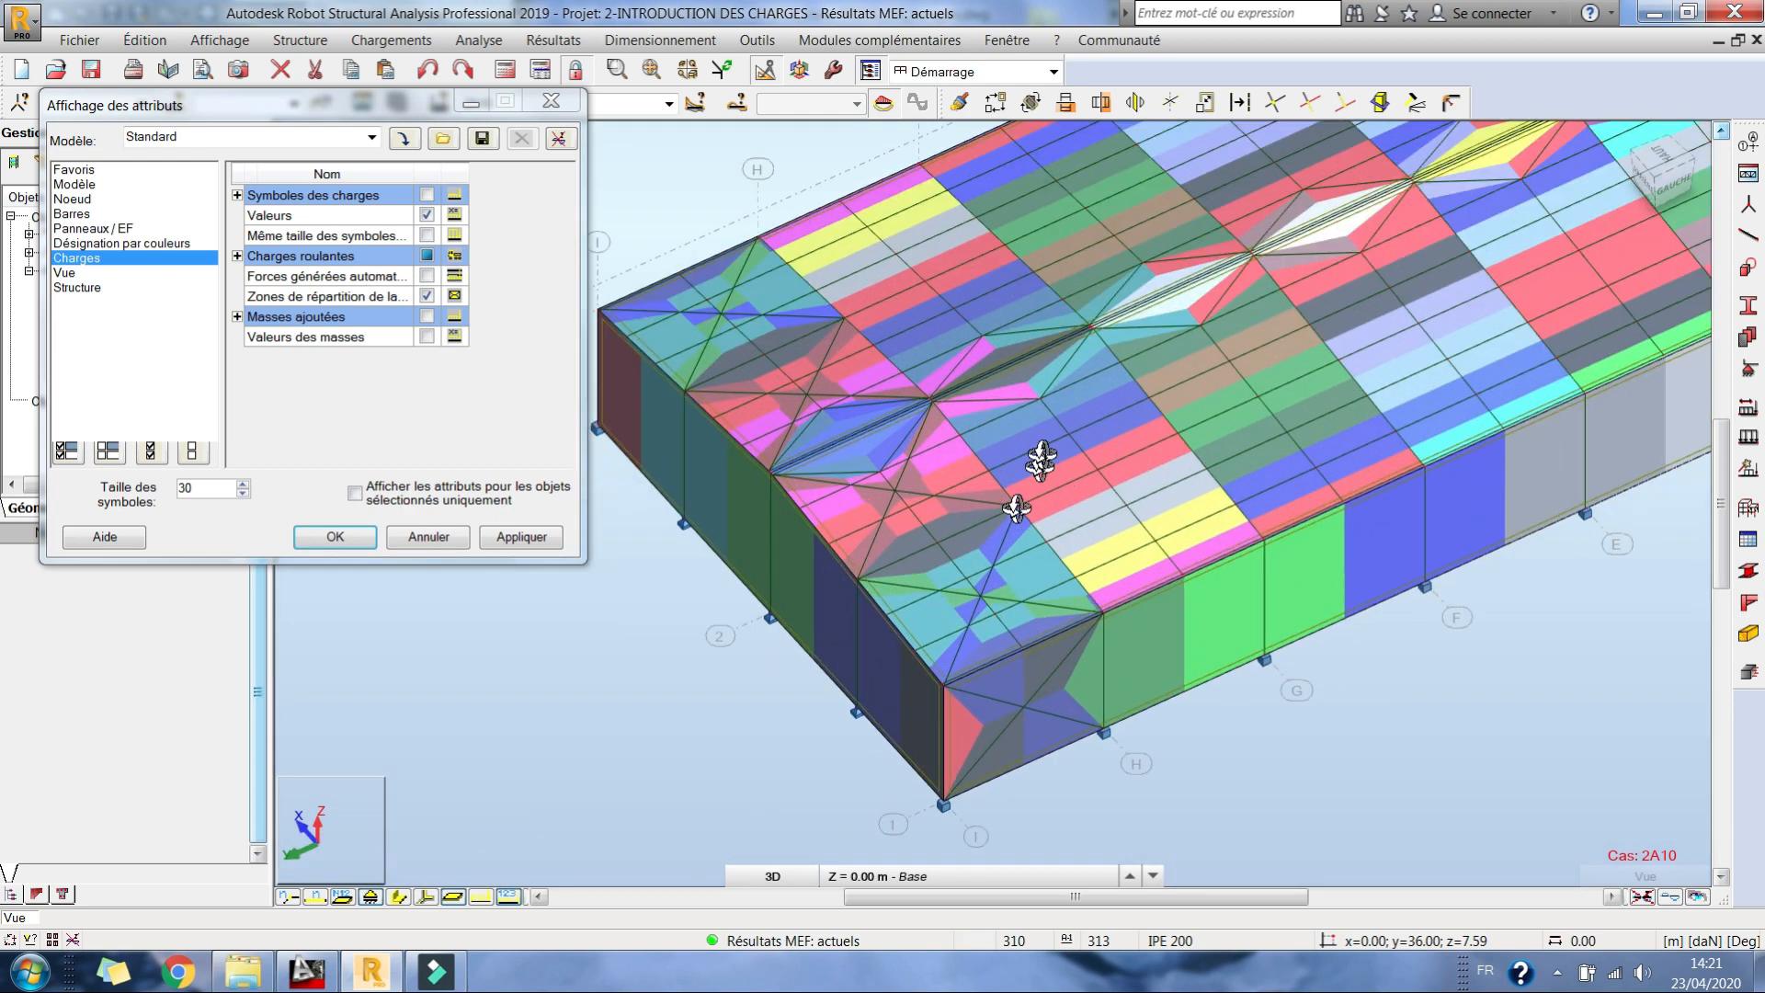
pyautogui.scroll(1, 1041, 455)
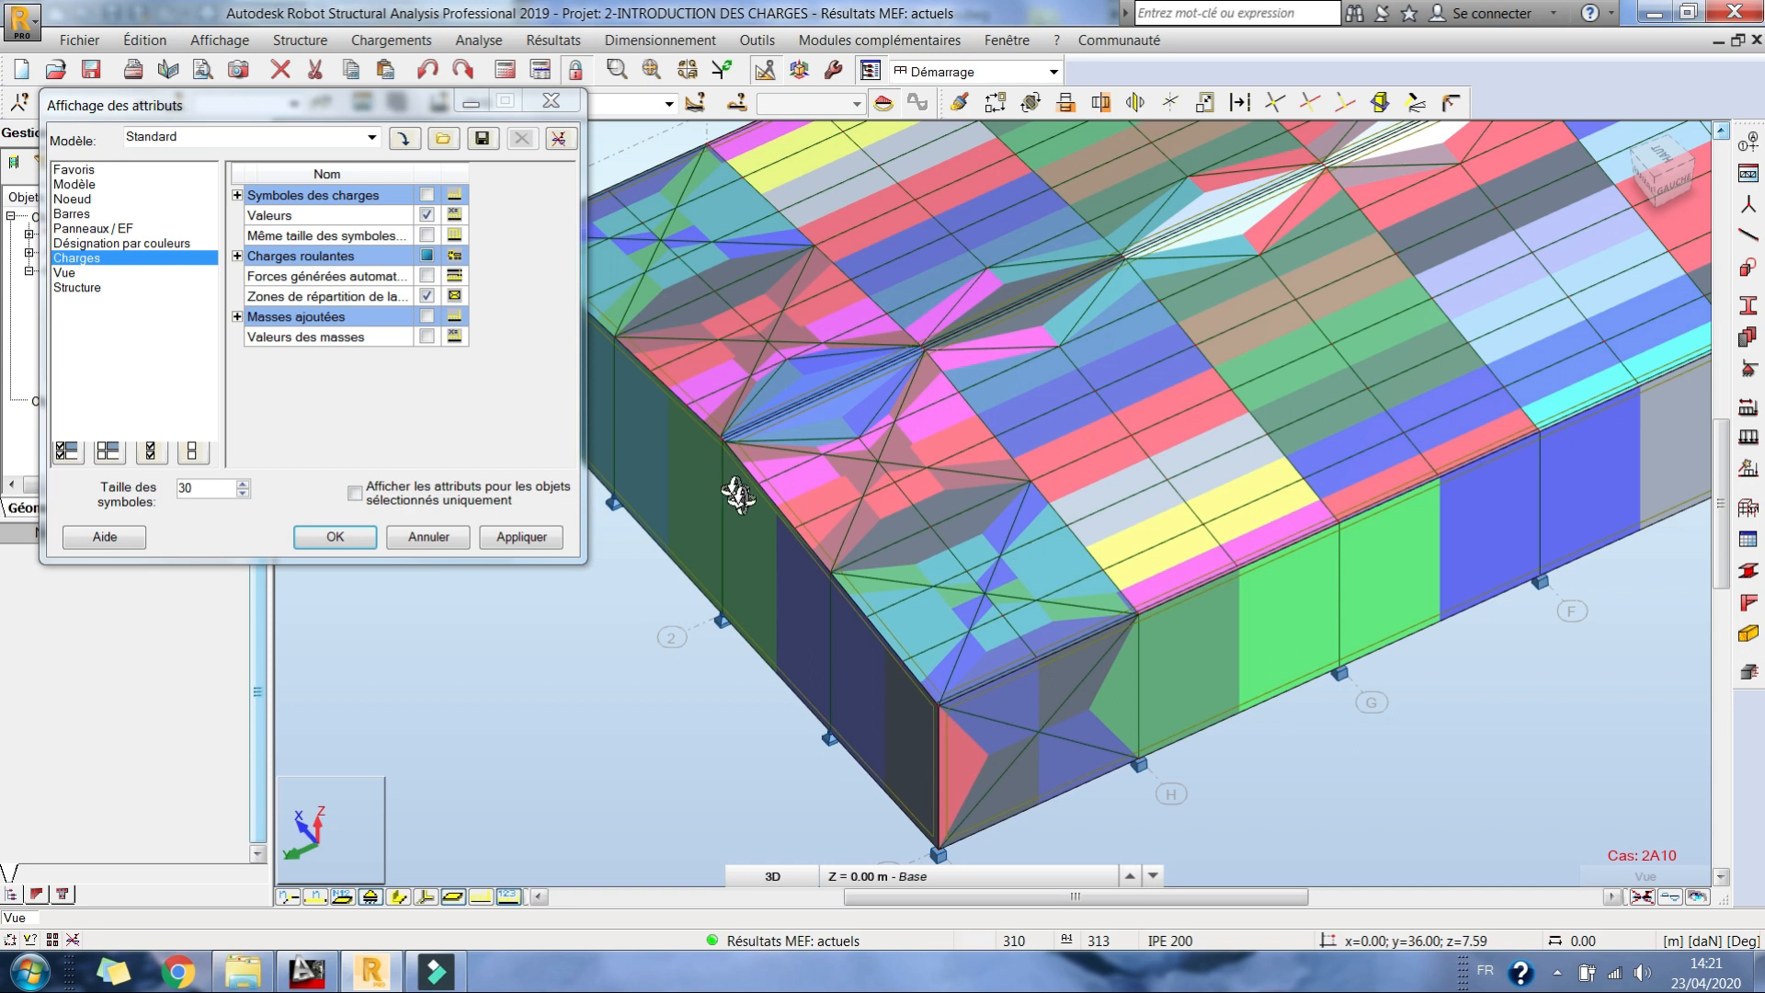
pyautogui.scroll(2, 825, 488)
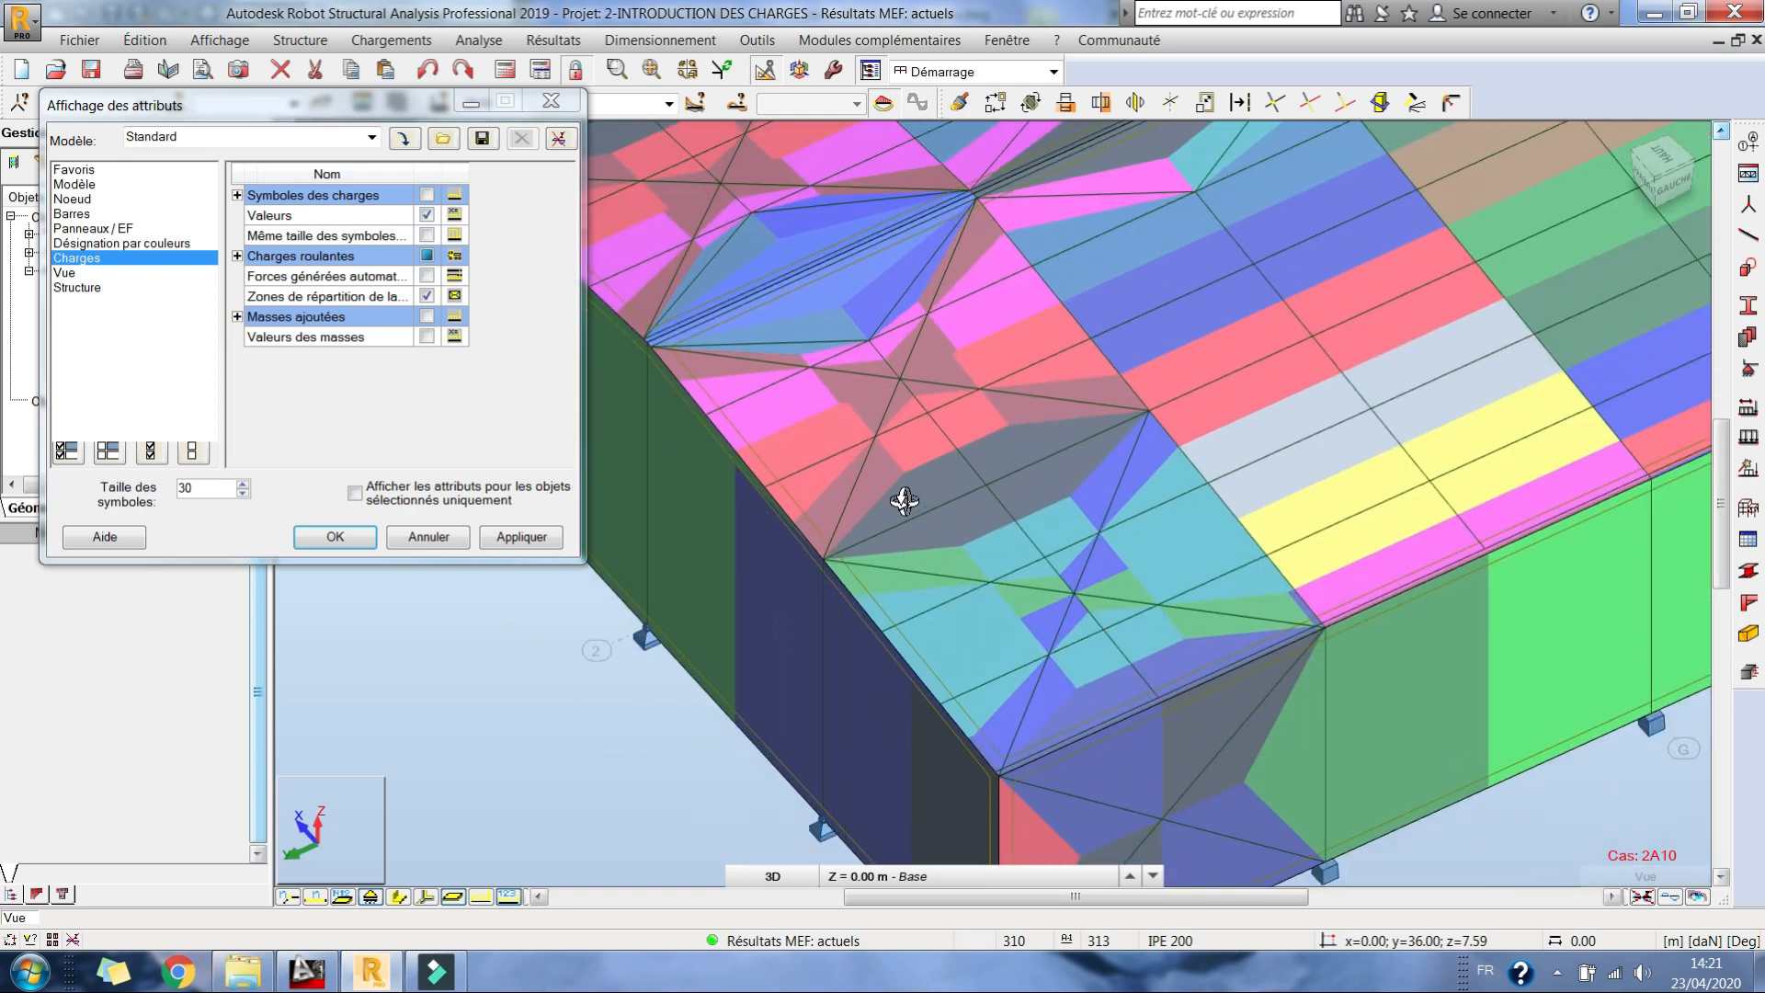
pyautogui.scroll(-2, 1026, 488)
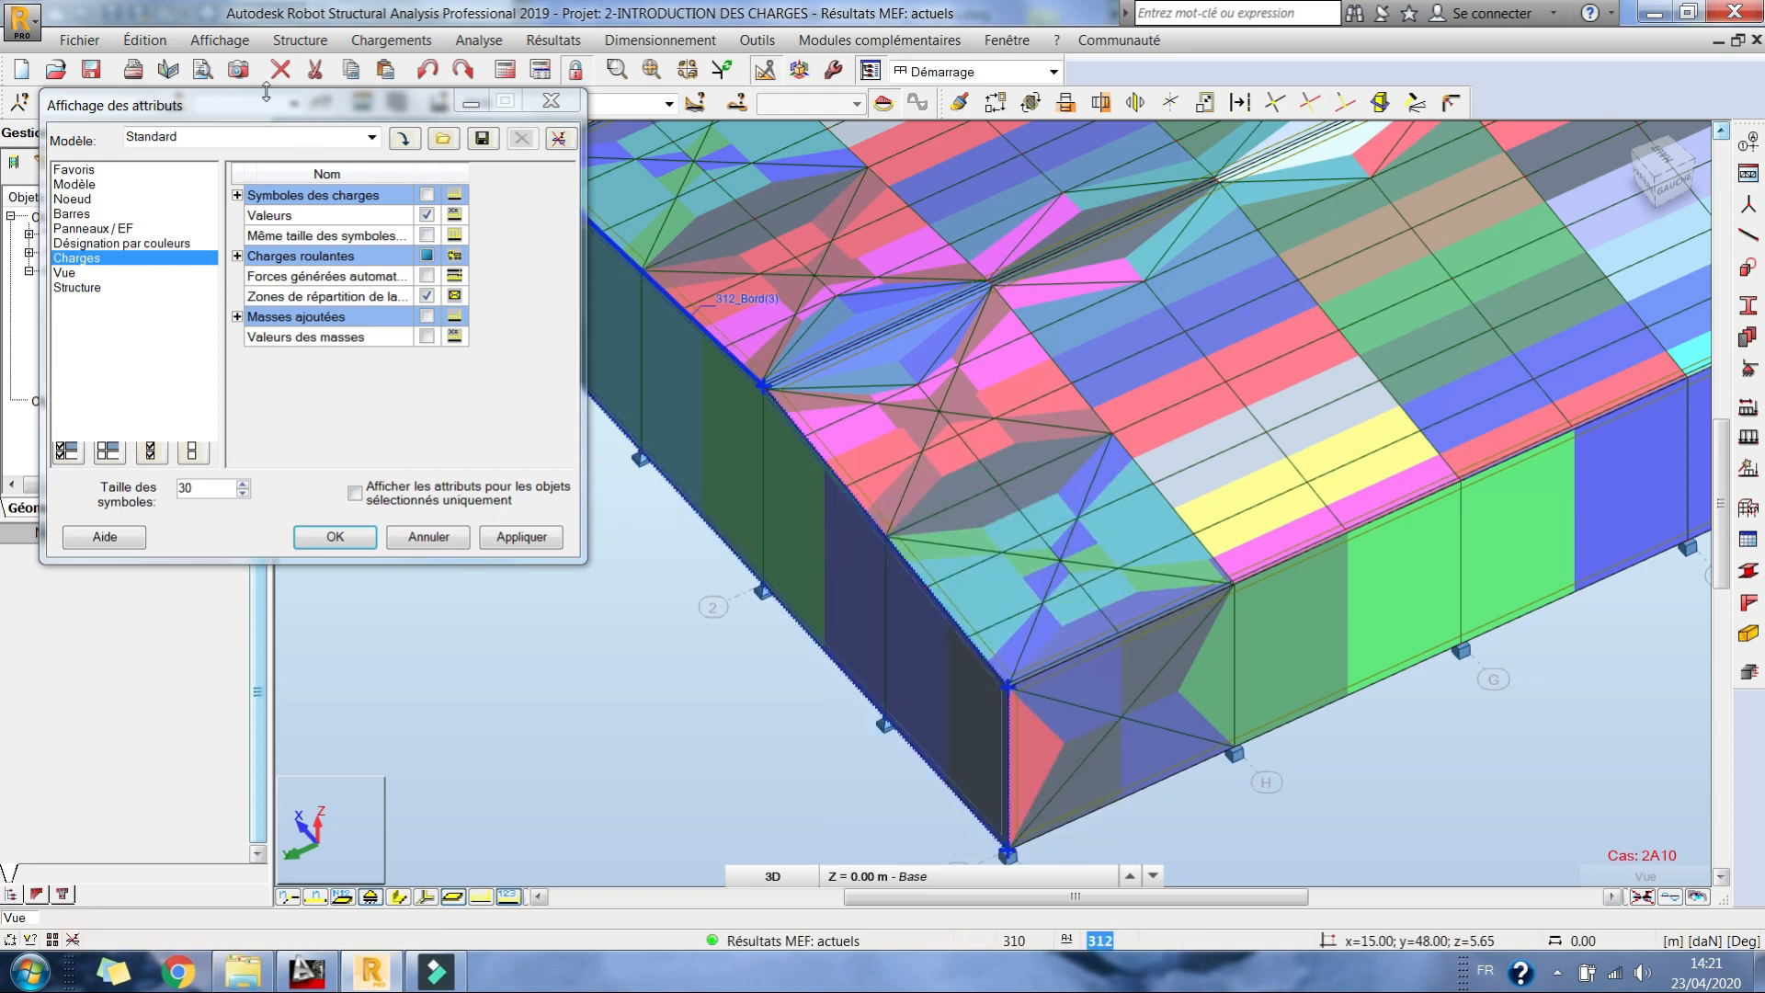
# Step: Select all bars similar to the CAE 50x5 roof bracing and set their surface load distribution to négliger, accepting the change
pyautogui.moveTo(273, 104); pyautogui.dragTo(290, 175)
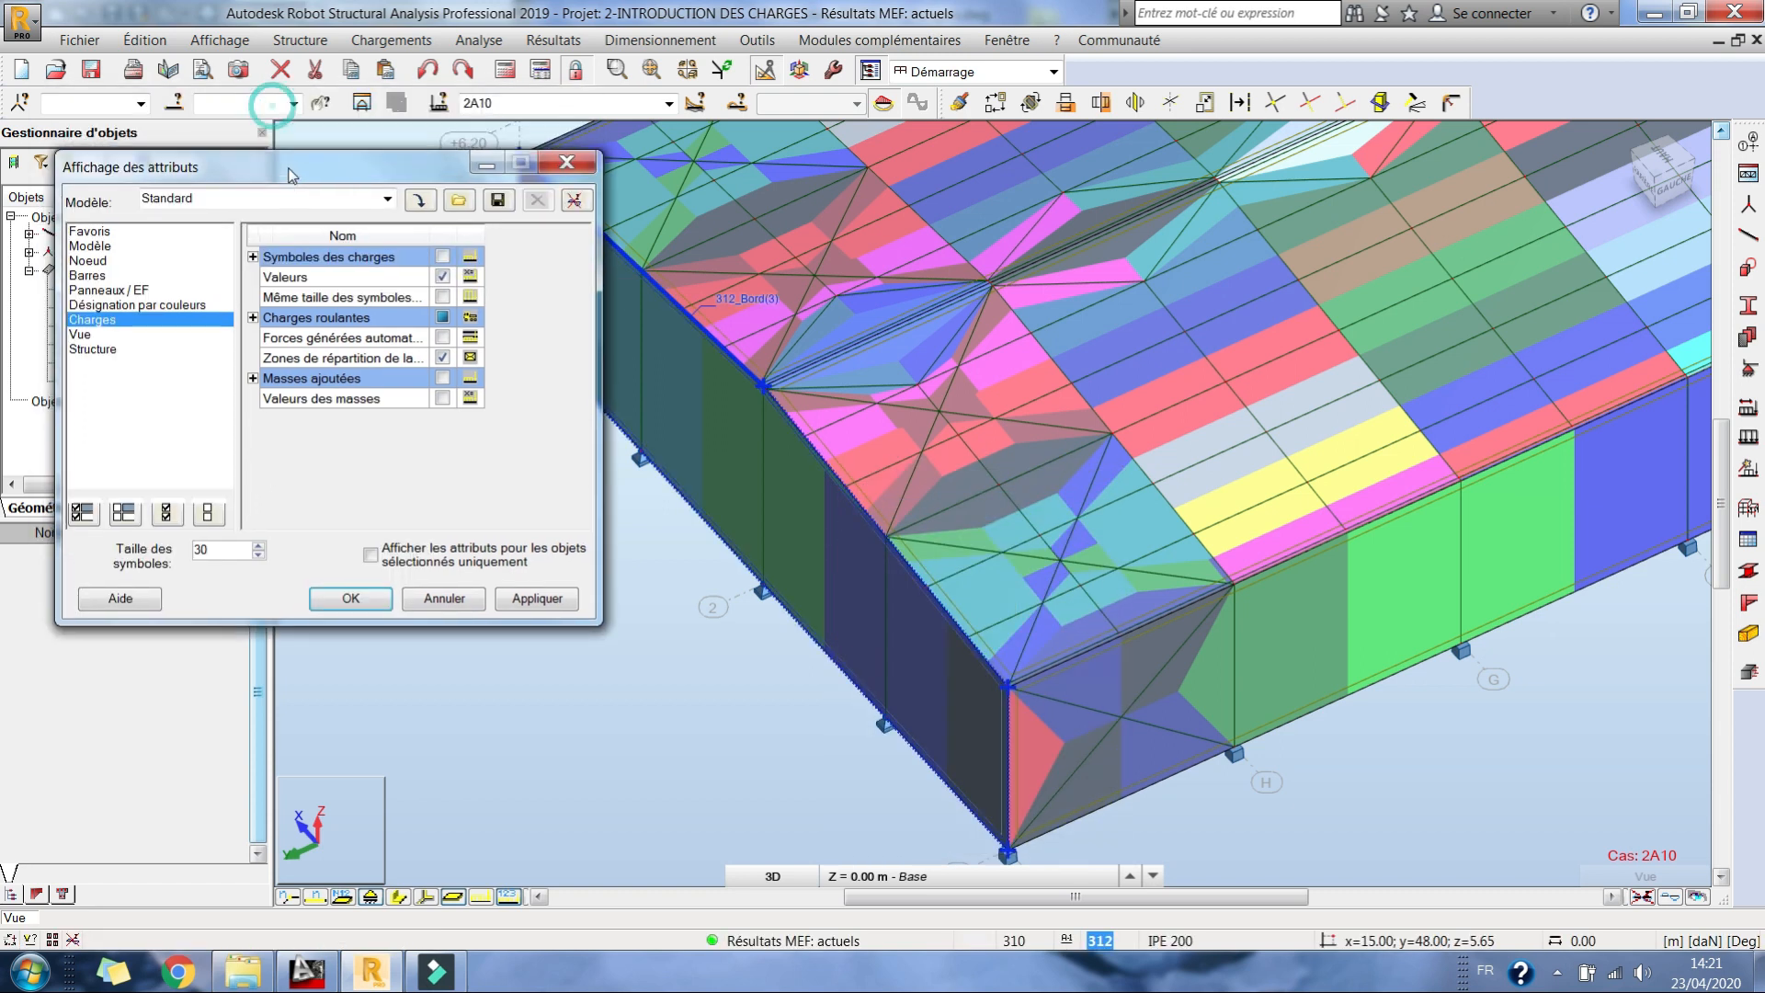
pyautogui.rightClick(925, 436)
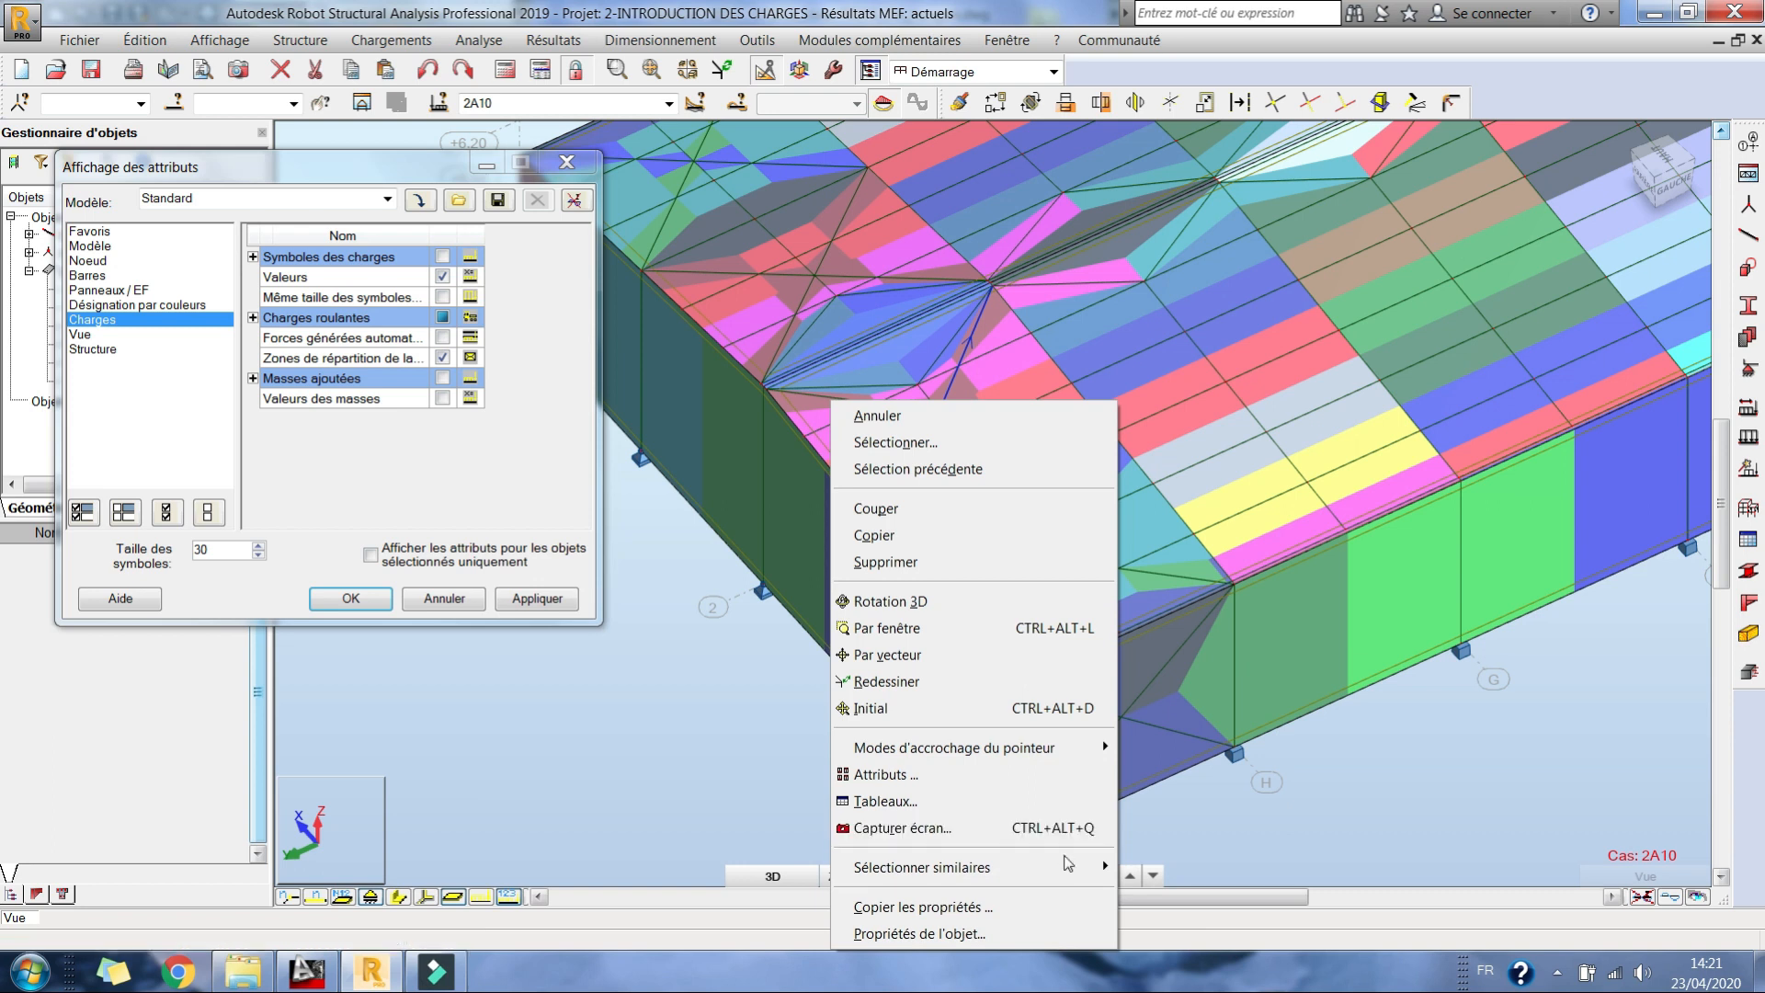
pyautogui.moveTo(1093, 867)
pyautogui.click(1209, 733)
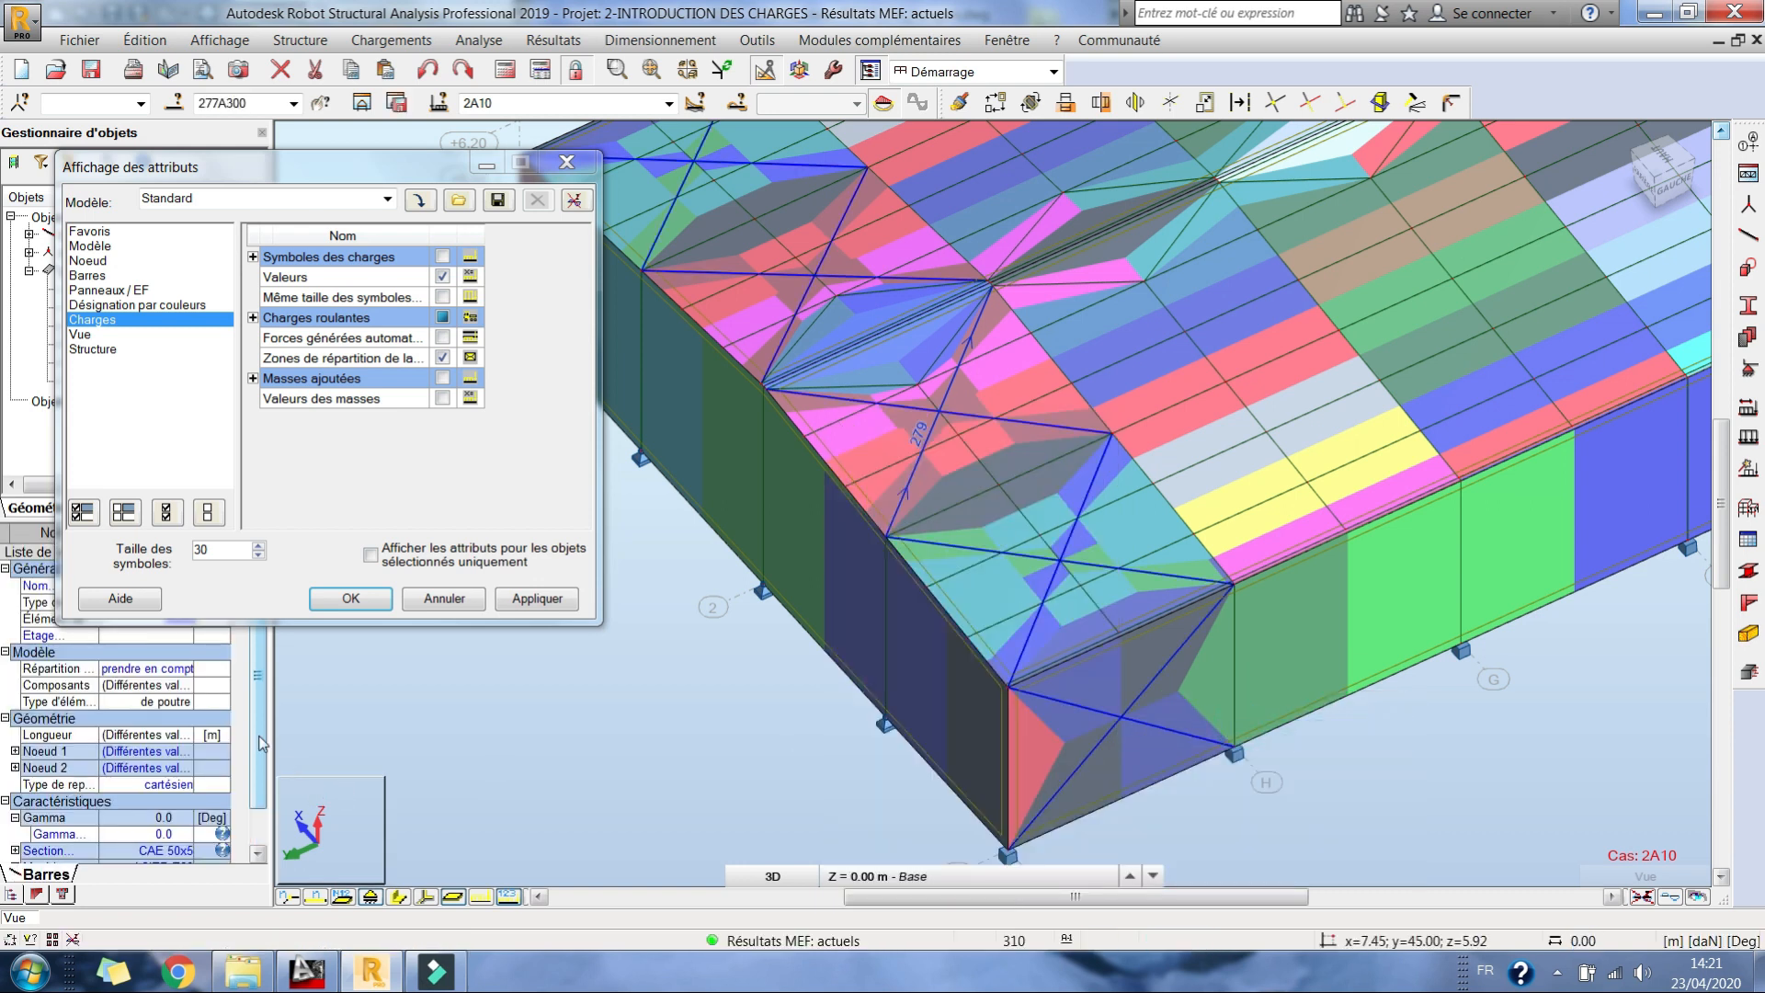
pyautogui.scroll(-2, 248, 745)
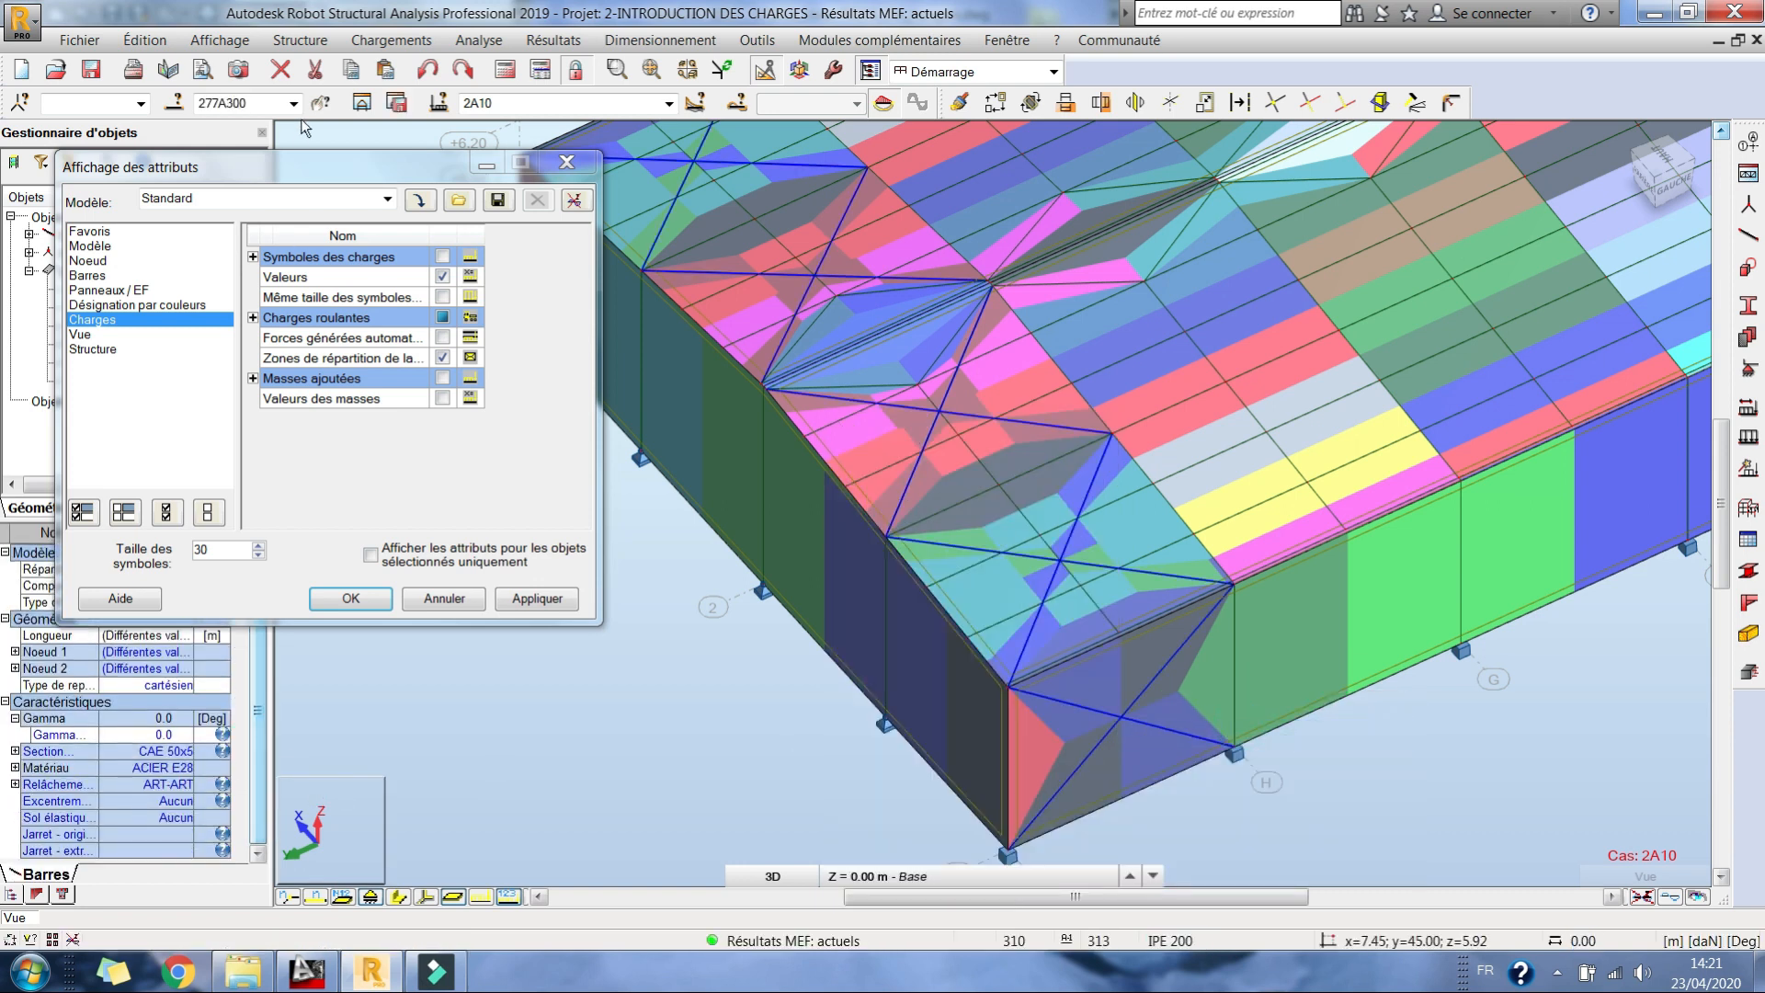
pyautogui.moveTo(291, 177); pyautogui.dragTo(297, 28)
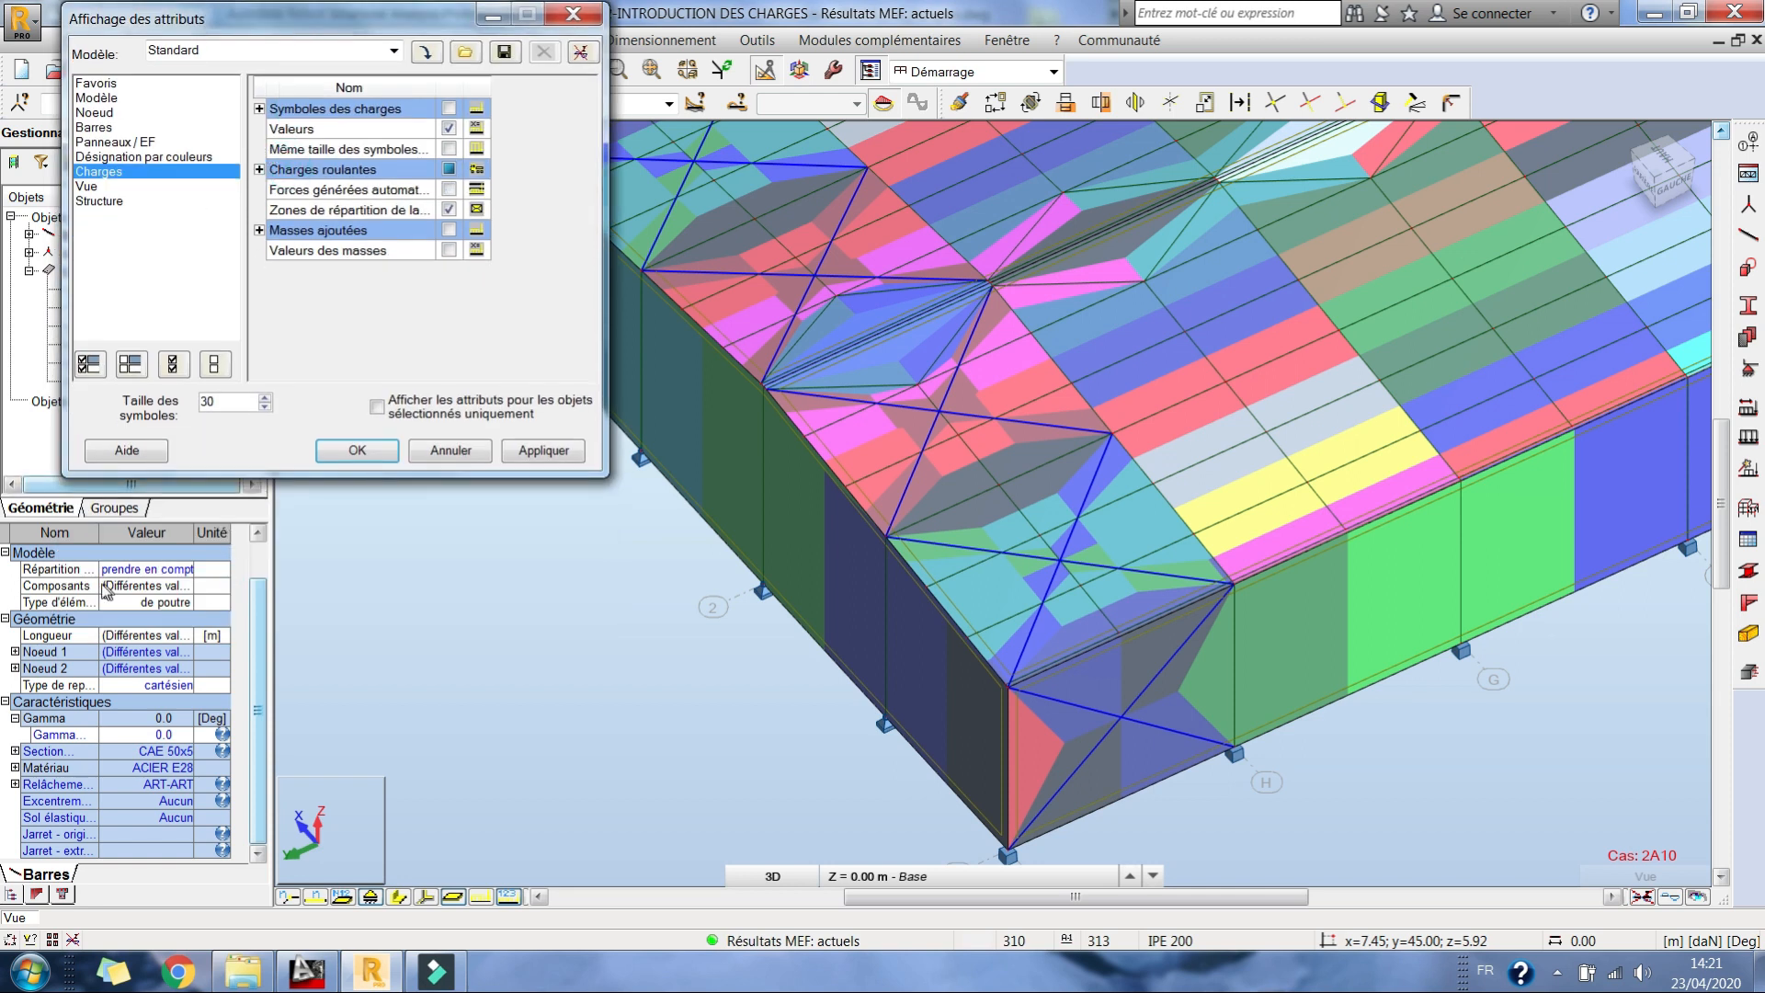
pyautogui.moveTo(104, 530); pyautogui.dragTo(143, 531)
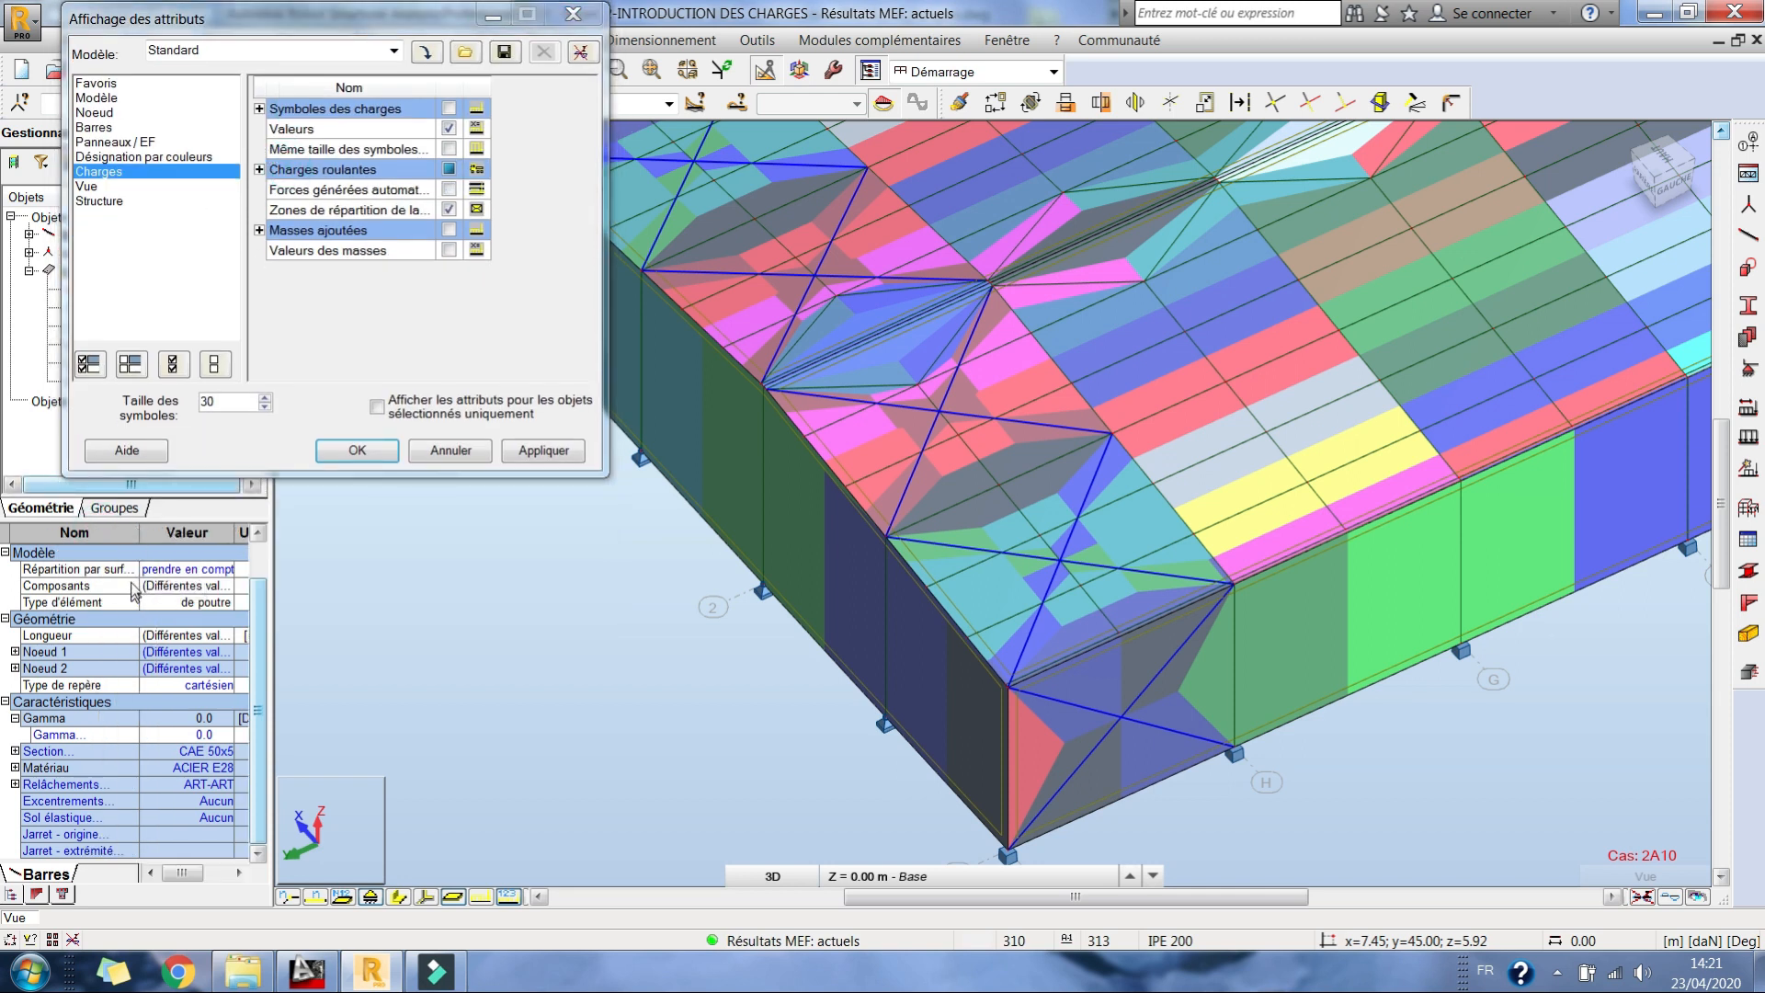
pyautogui.click(182, 572)
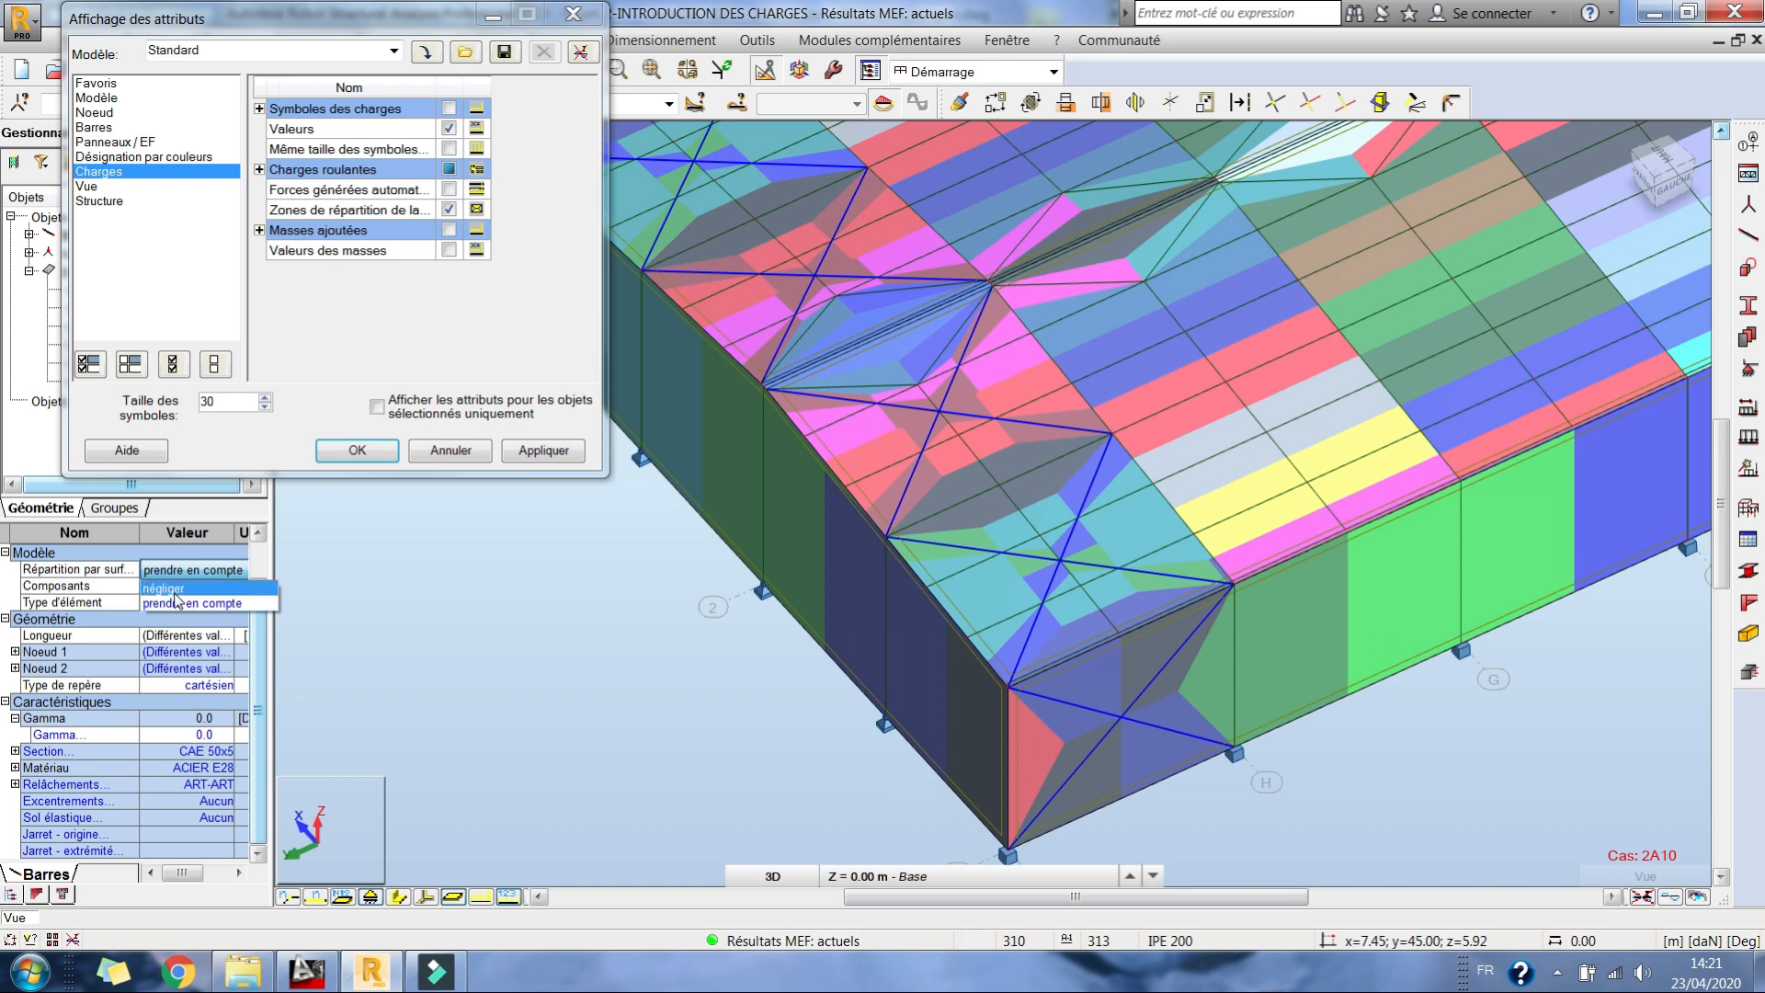
pyautogui.click(172, 589)
pyautogui.click(956, 549)
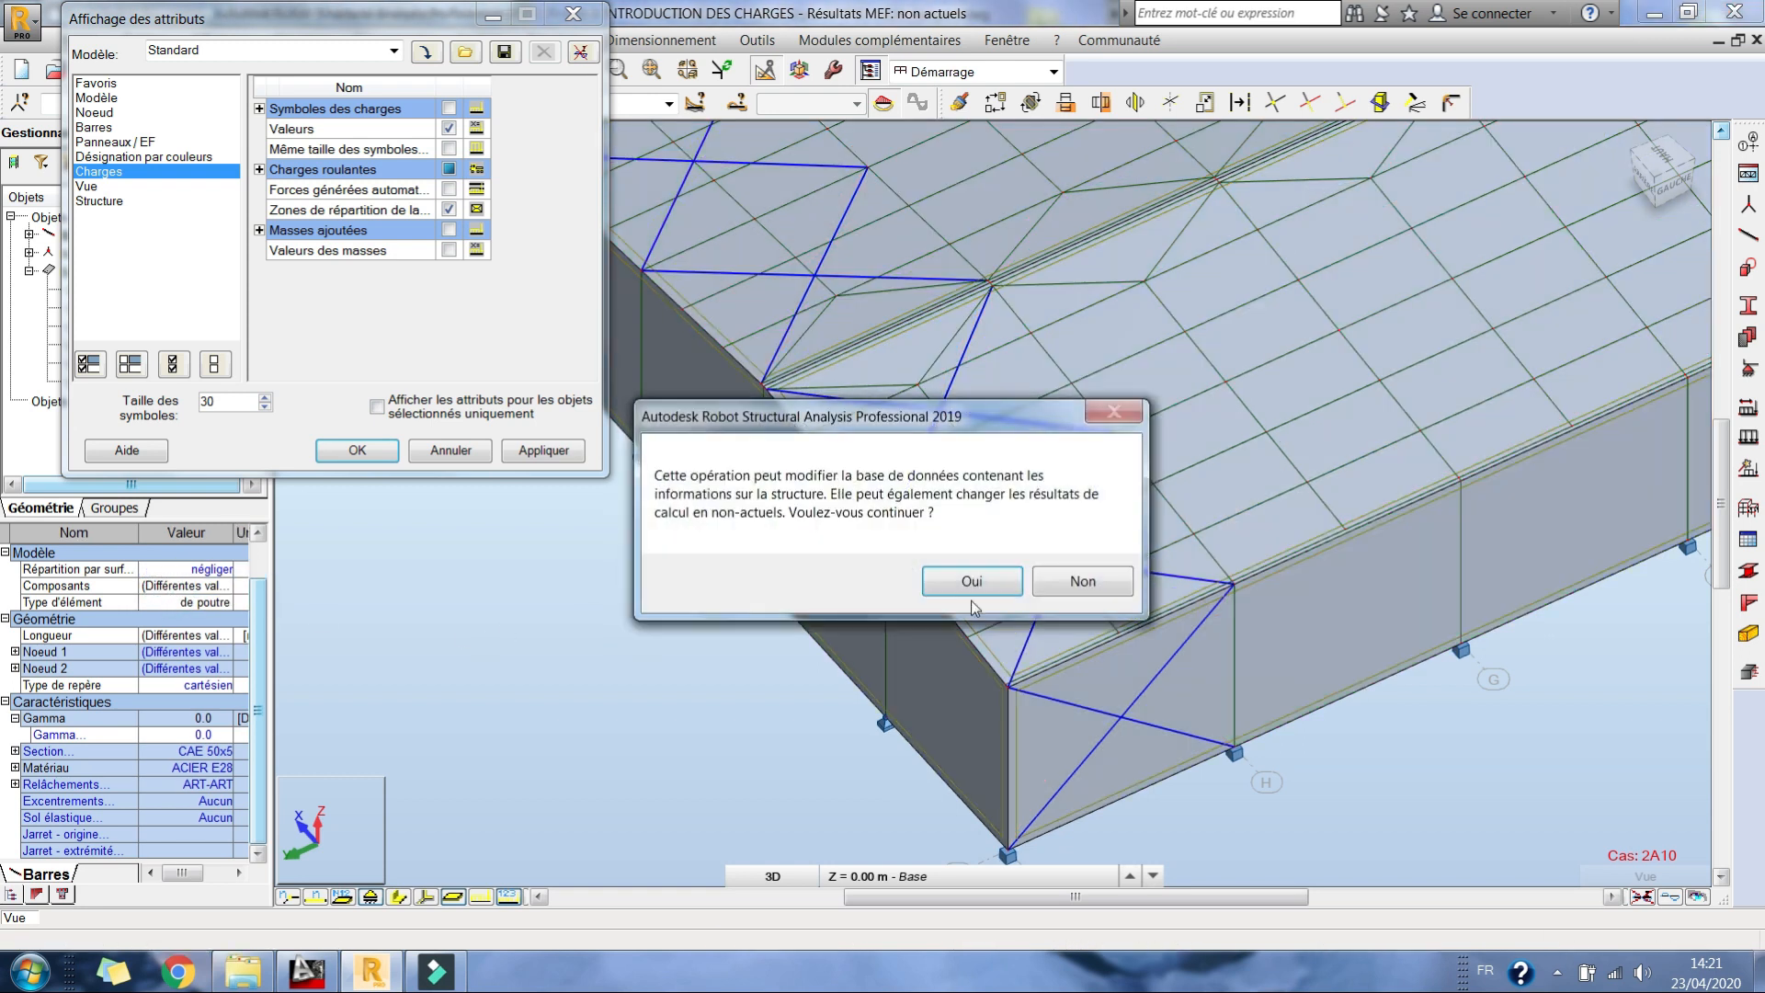
pyautogui.click(964, 581)
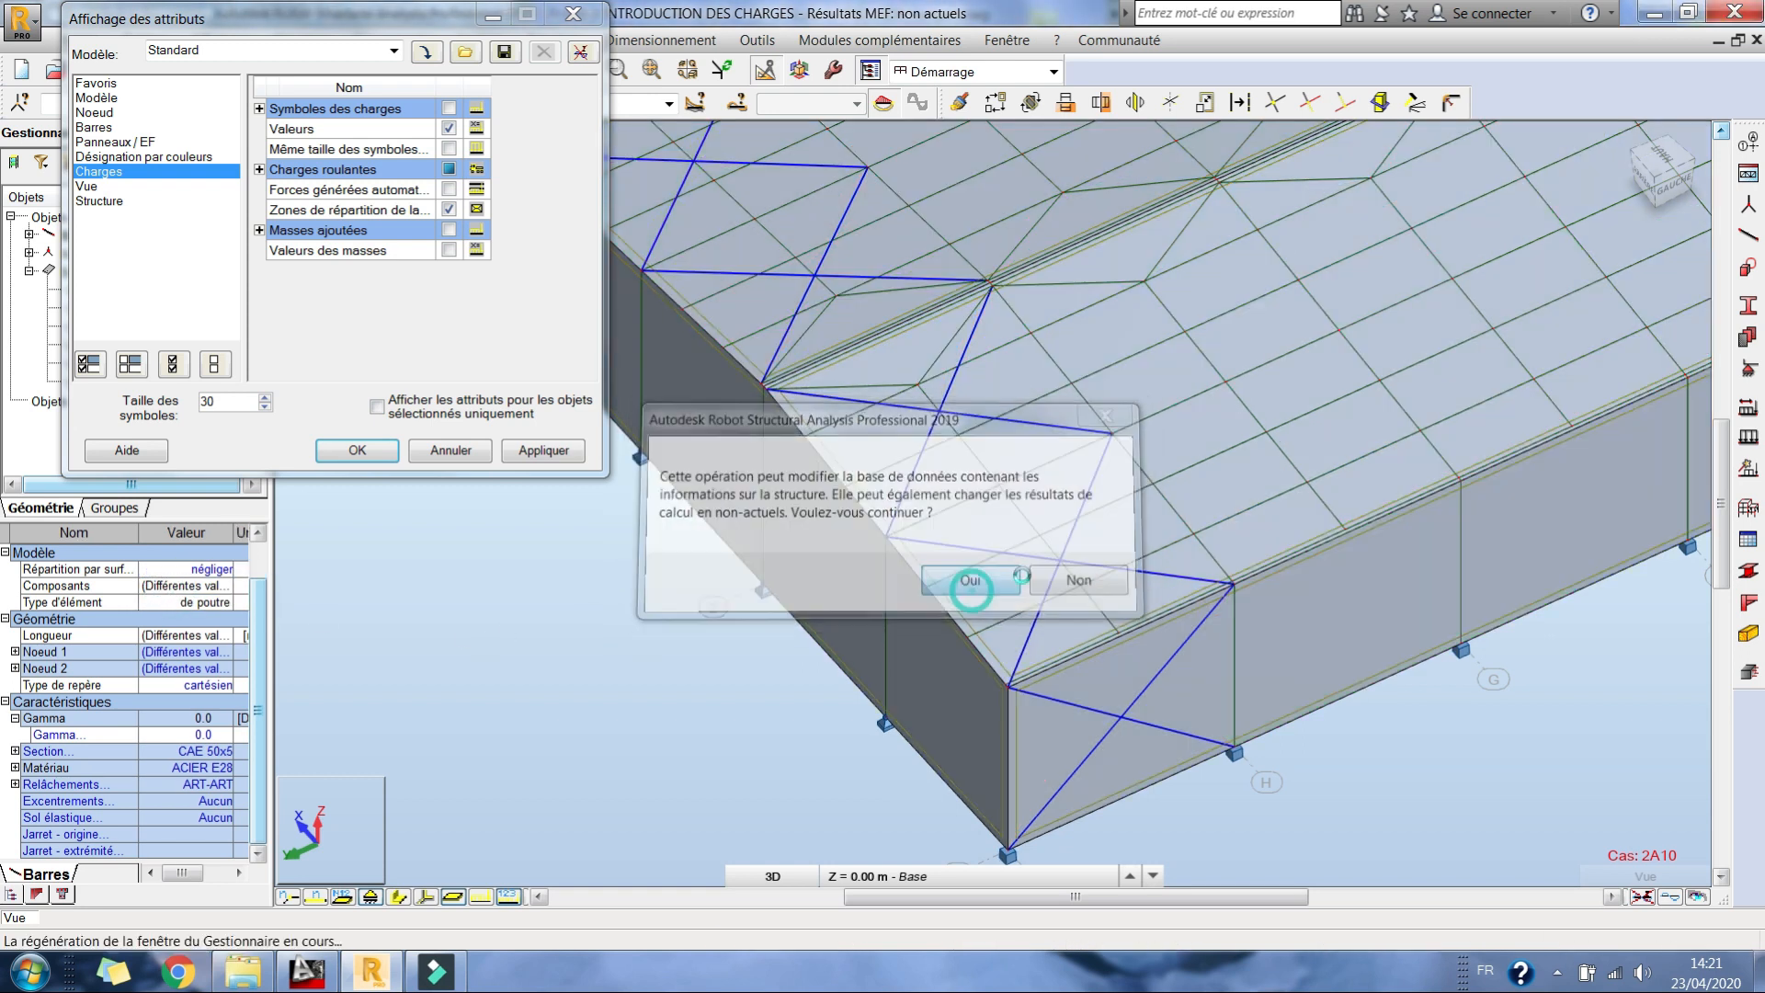
# Step: Select all bars similar to the RONDE_12 tie rod and set their surface load distribution to négliger
pyautogui.rightClick(1105, 614)
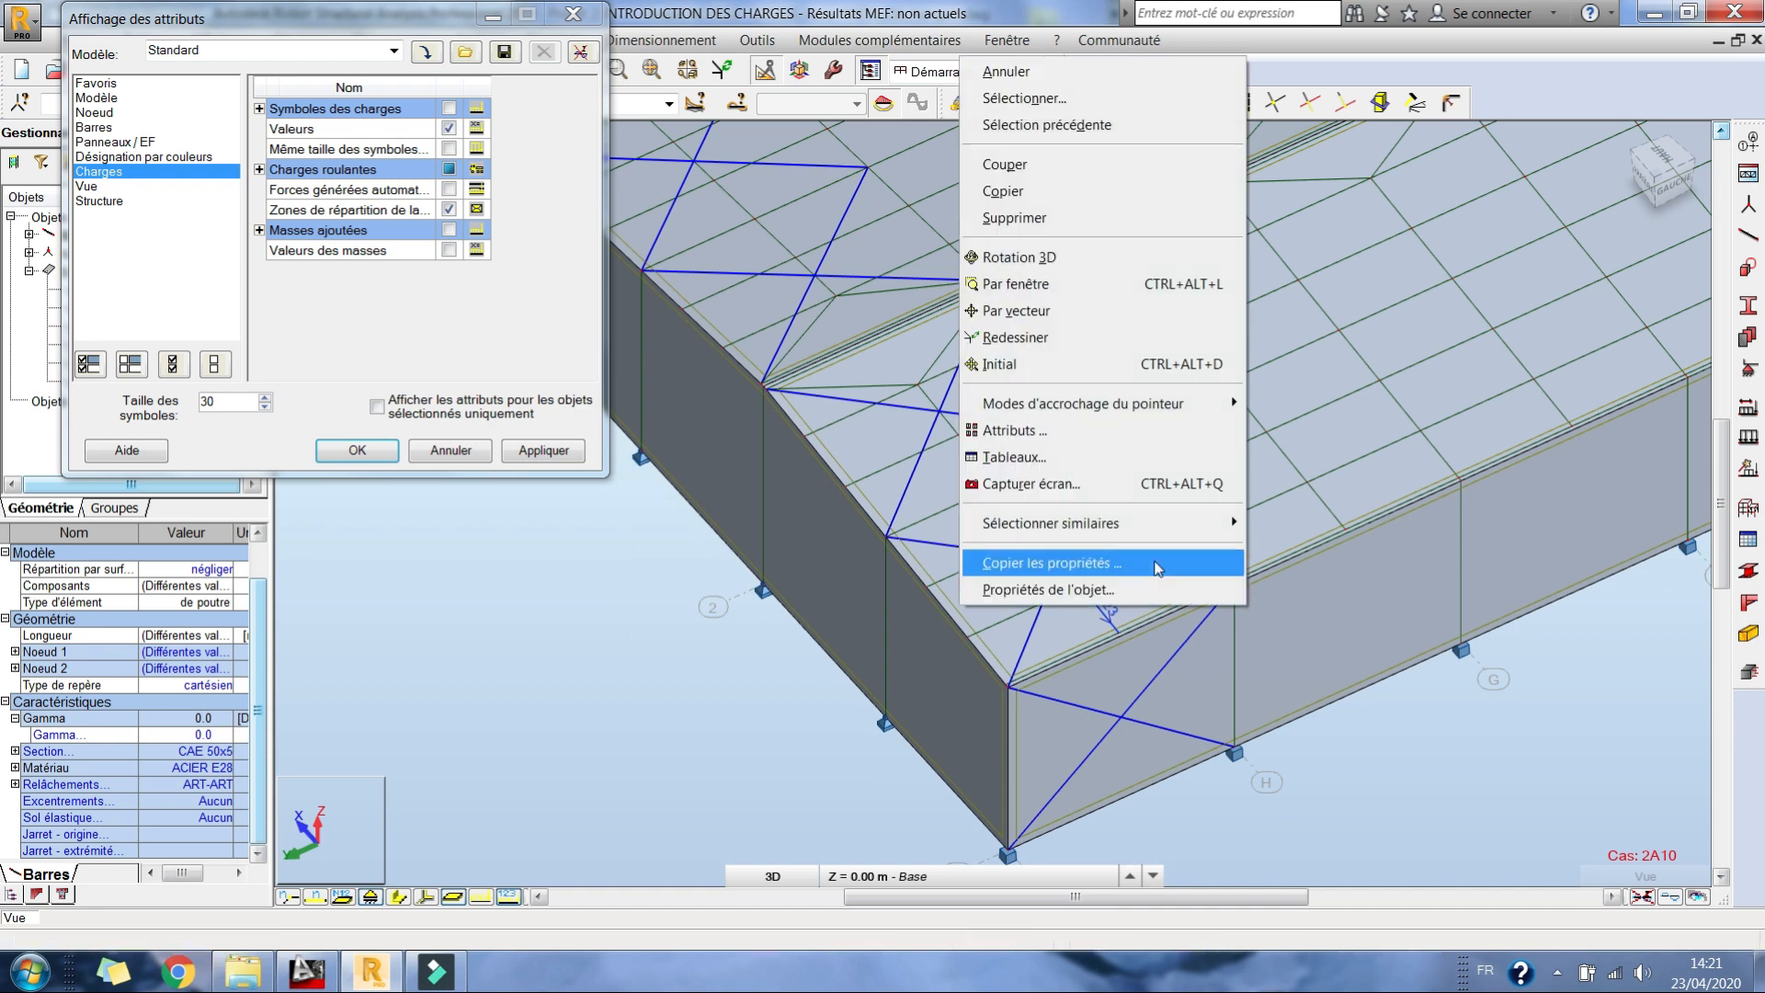
pyautogui.moveTo(1149, 520)
pyautogui.click(1313, 550)
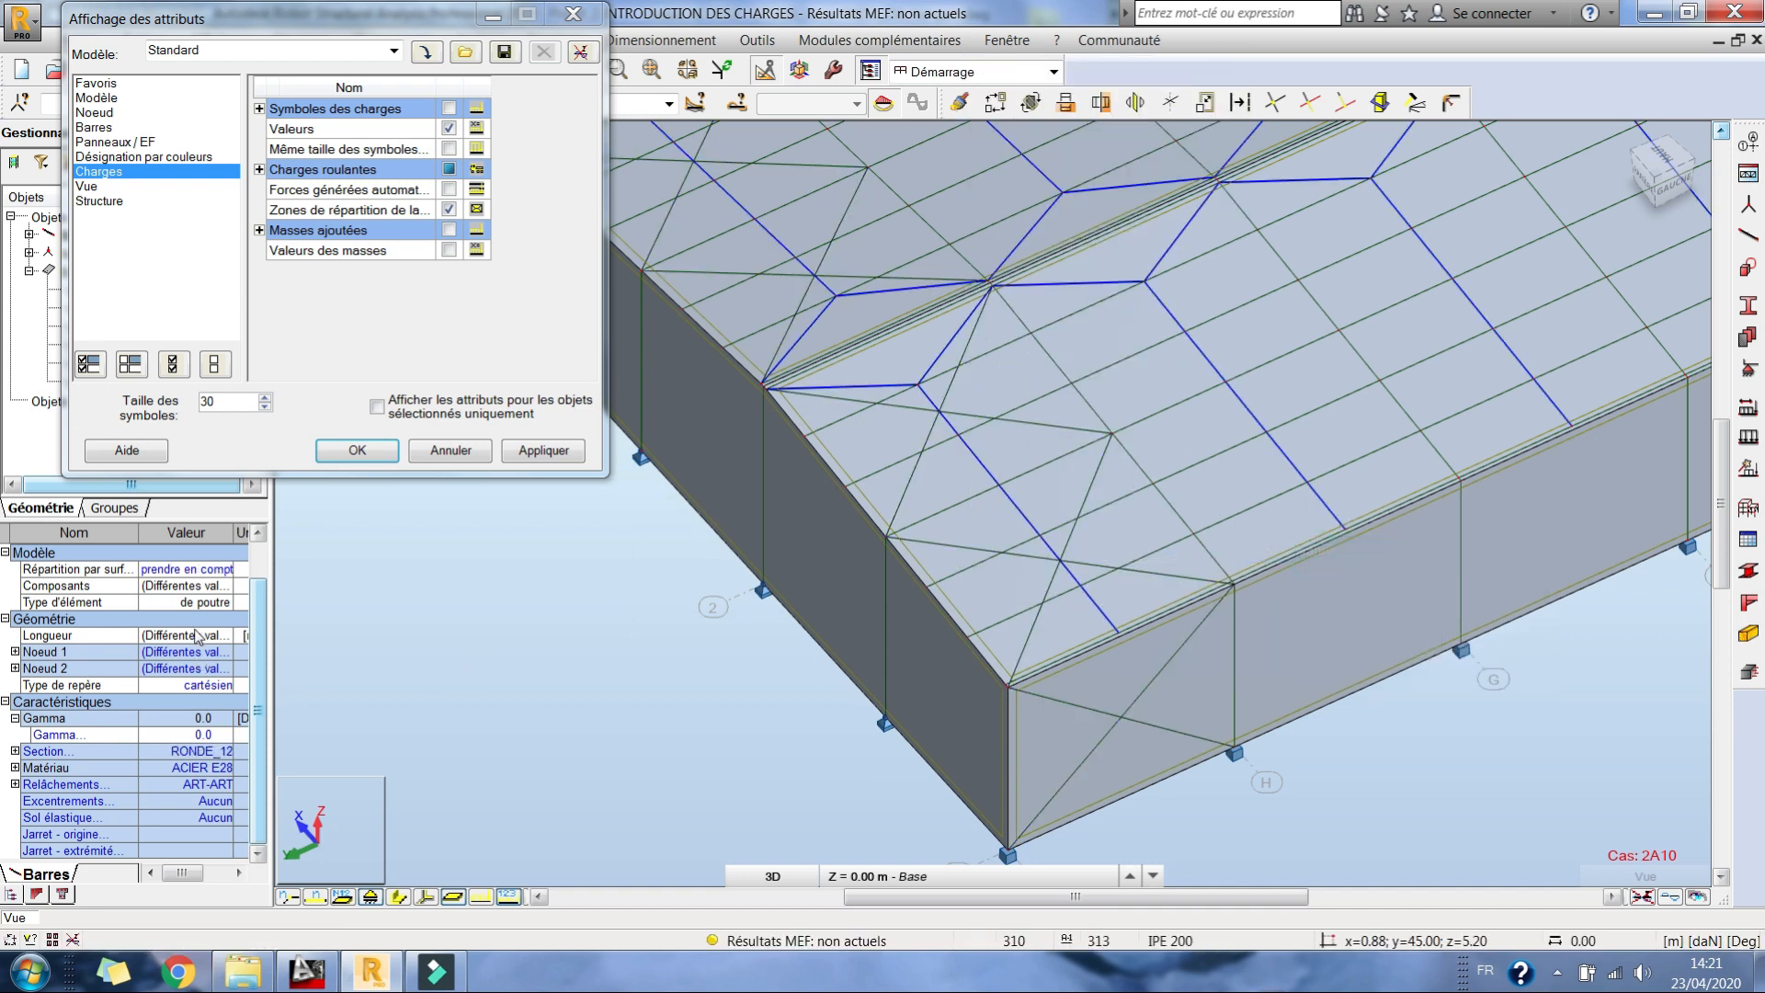
pyautogui.click(204, 572)
pyautogui.click(190, 591)
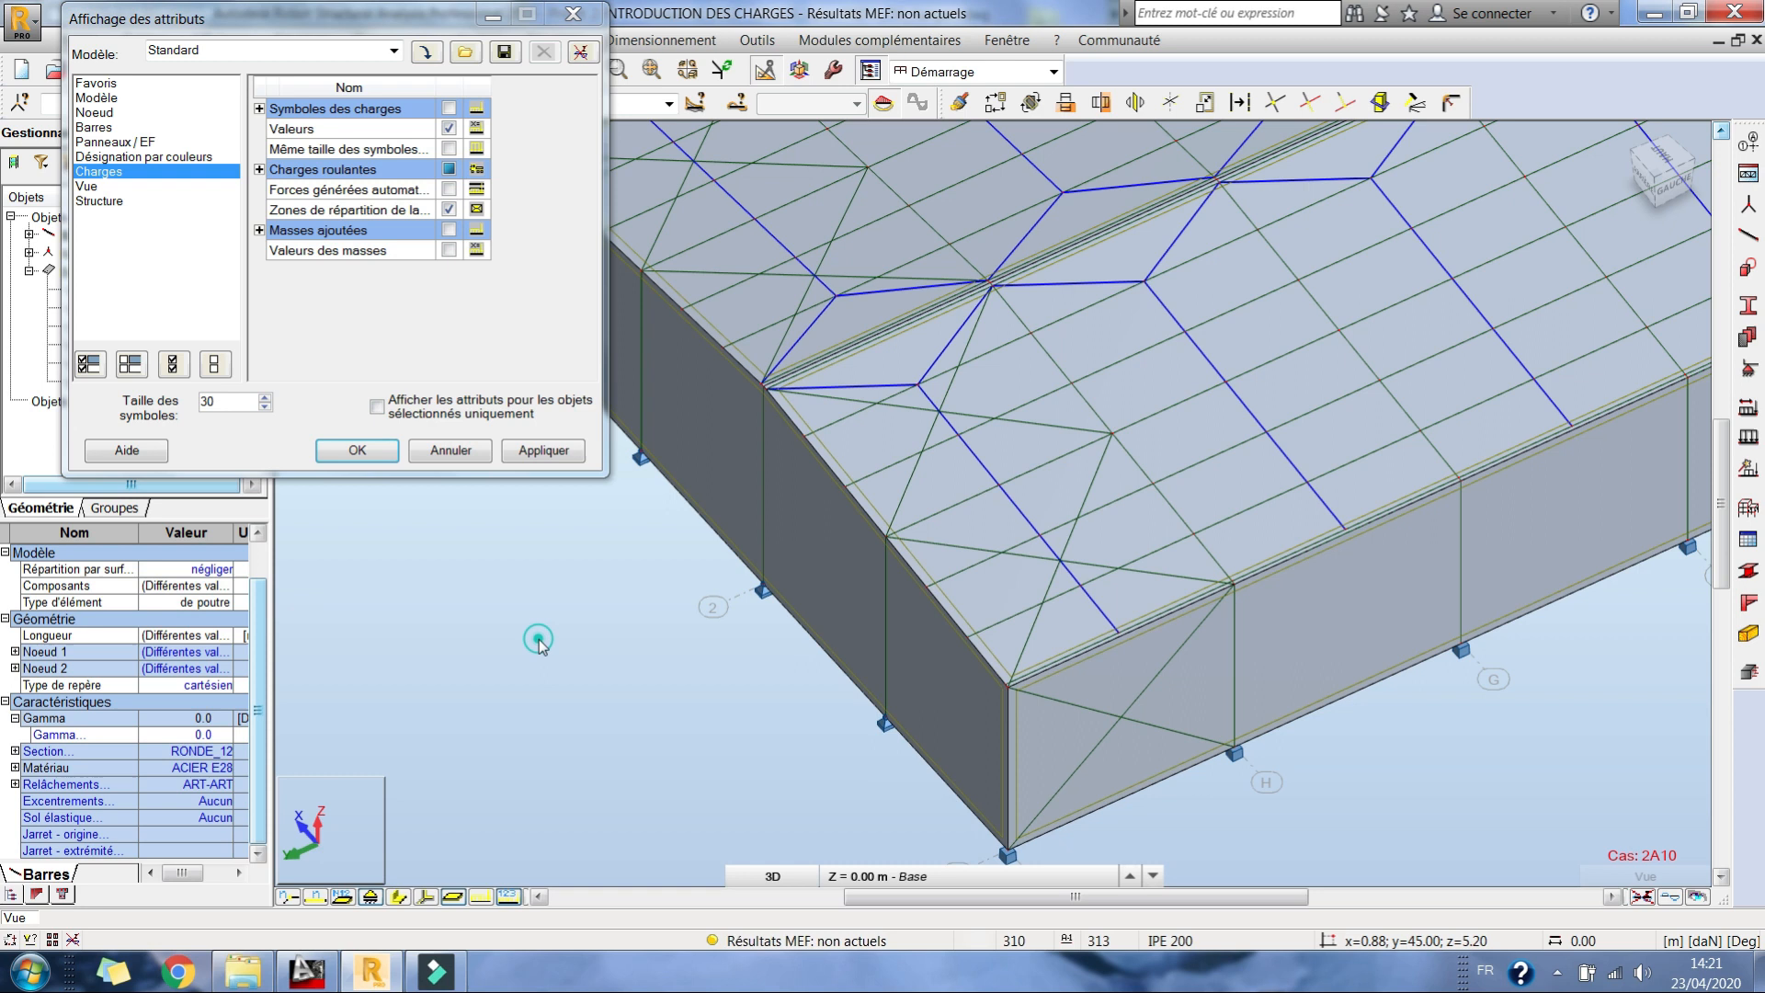
# Step: Run the static calculation so the load distribution zones are recomputed
pyautogui.moveTo(393, 33); pyautogui.dragTo(356, 175)
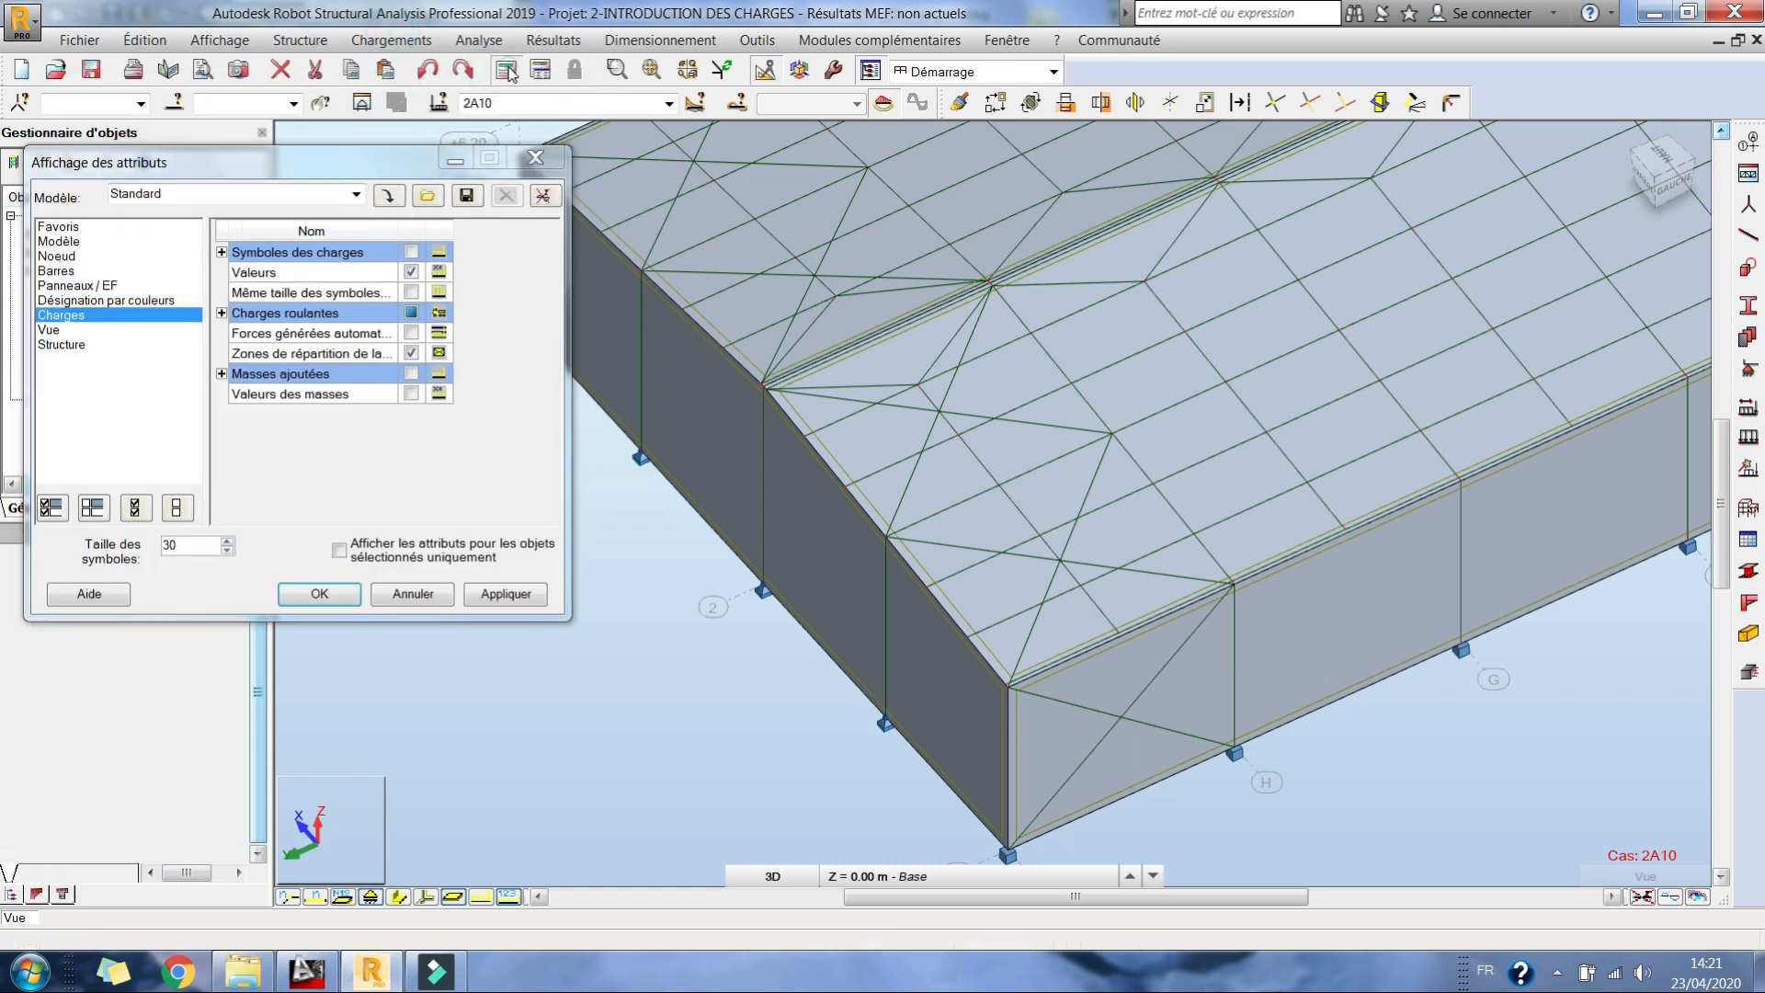
pyautogui.click(504, 70)
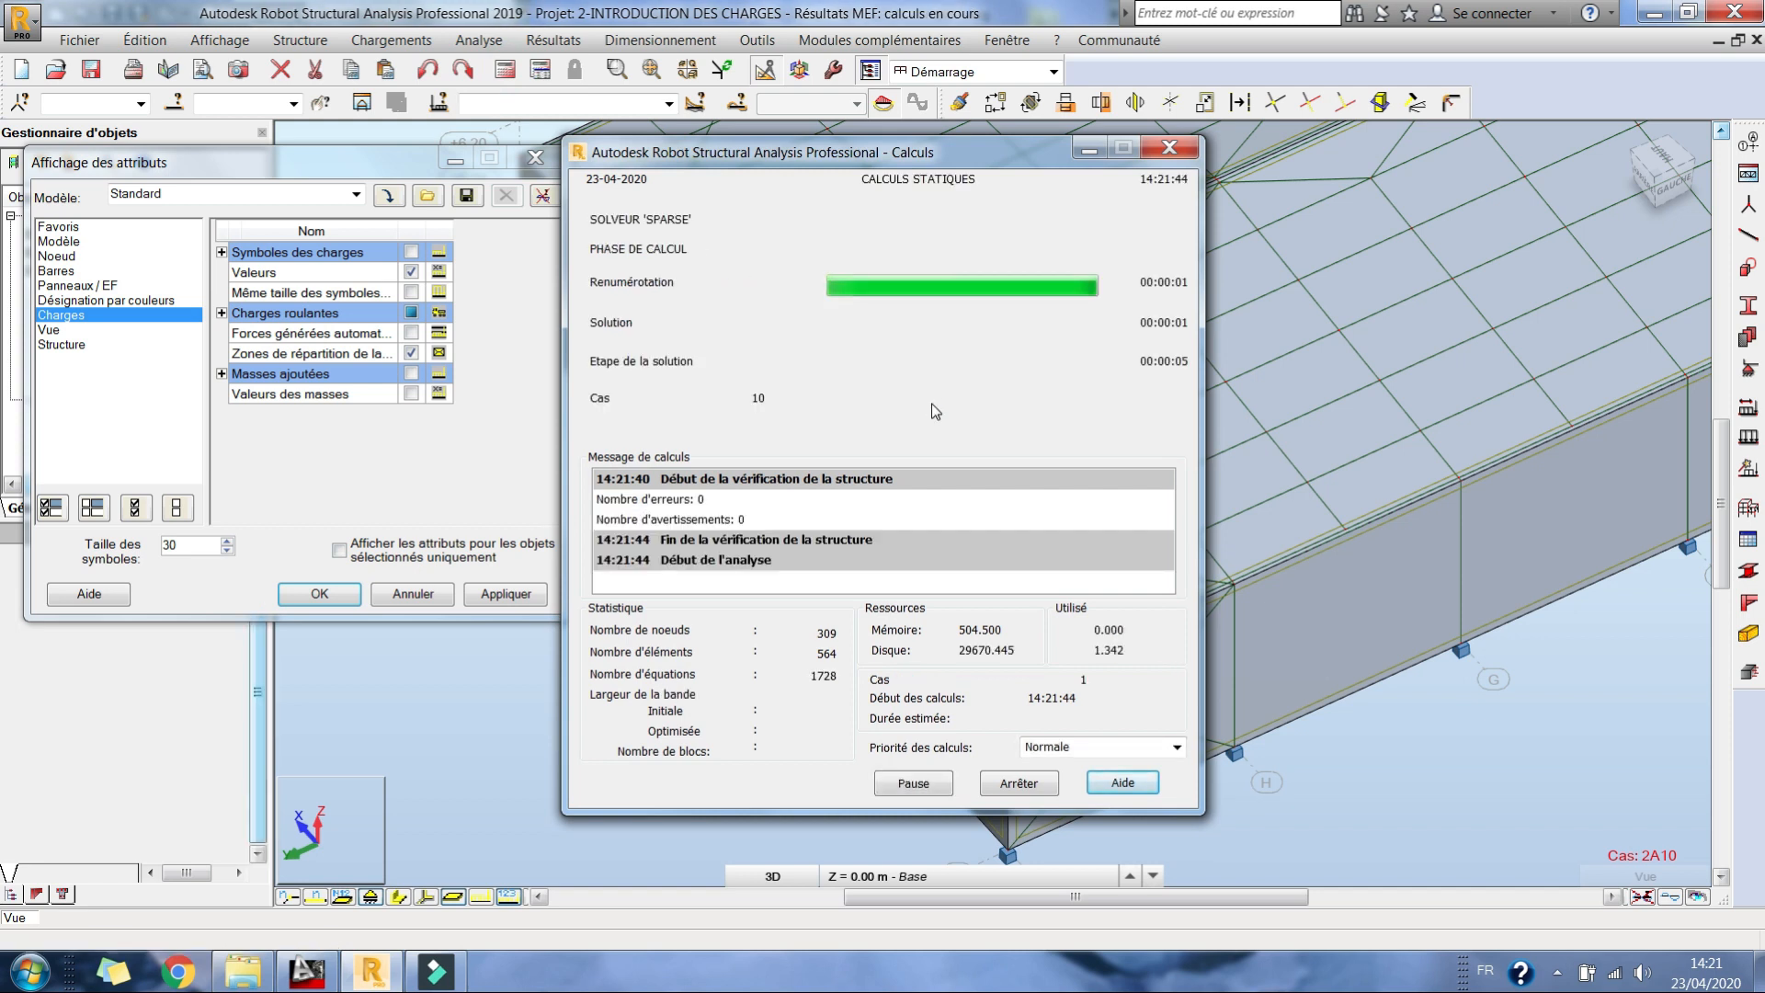
pyautogui.scroll(2, 1101, 390)
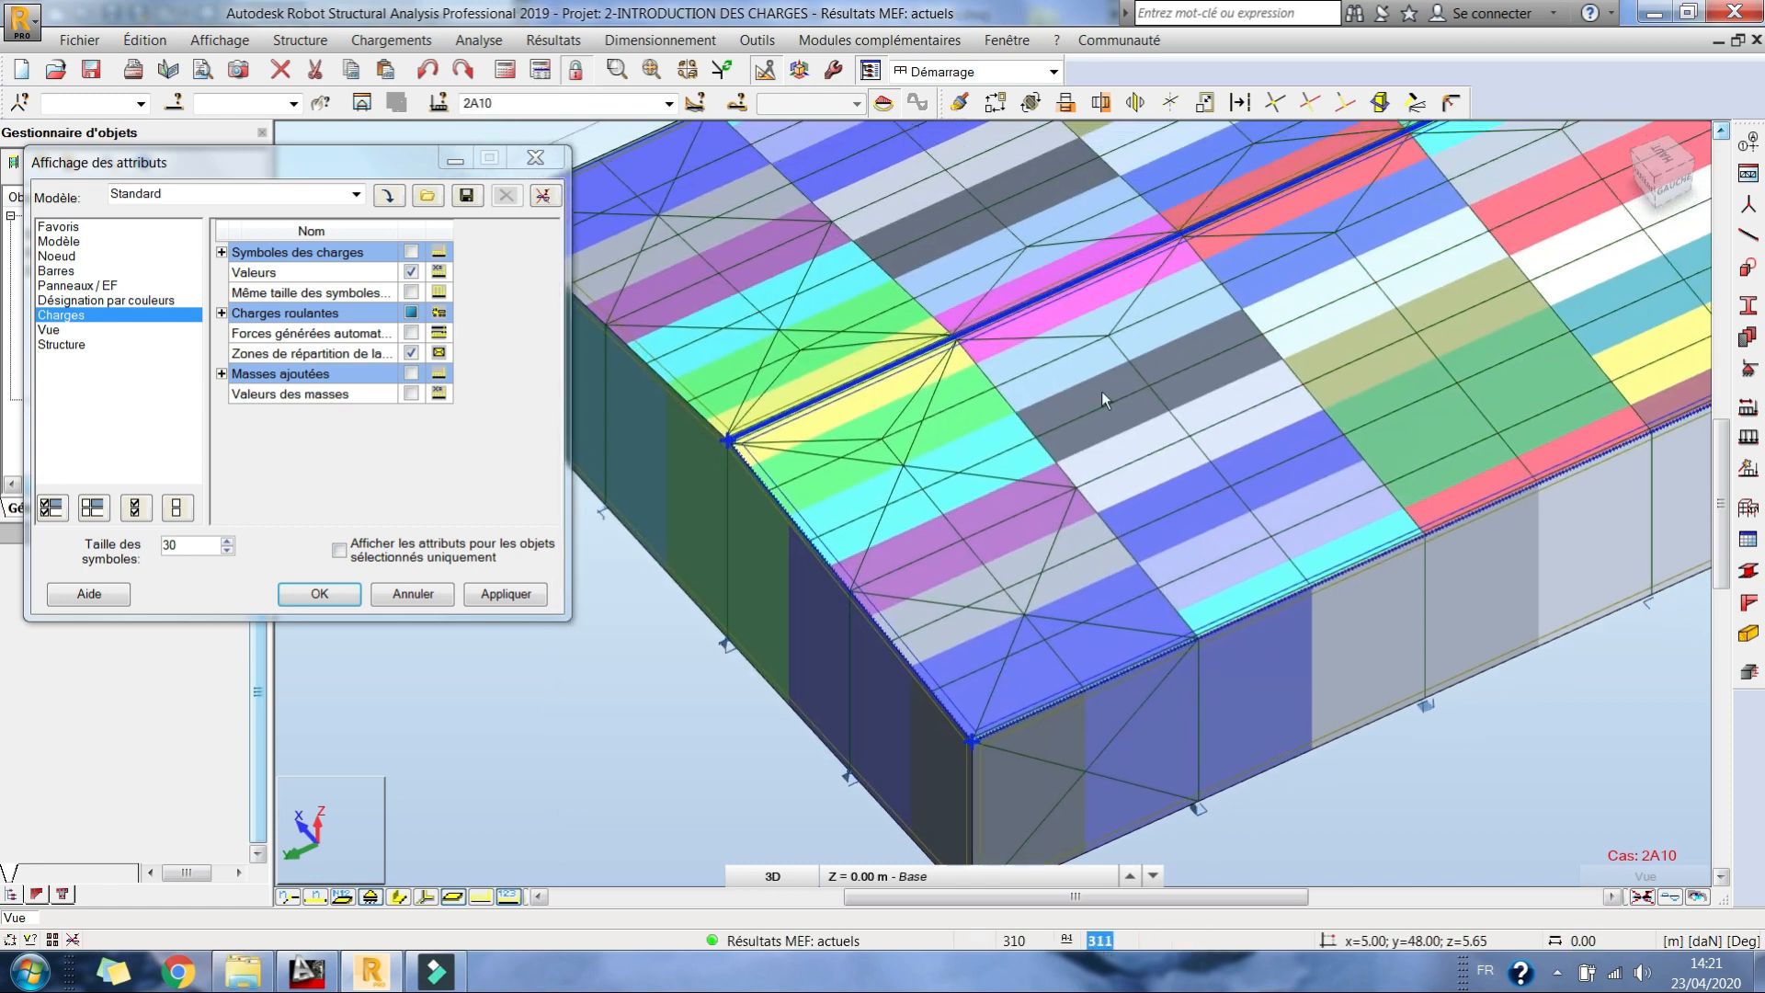
# Step: Examine the recomputed load distribution zones on the roof slopes, gables and long walls from several angles in 3D
pyautogui.scroll(-3, 1000, 416)
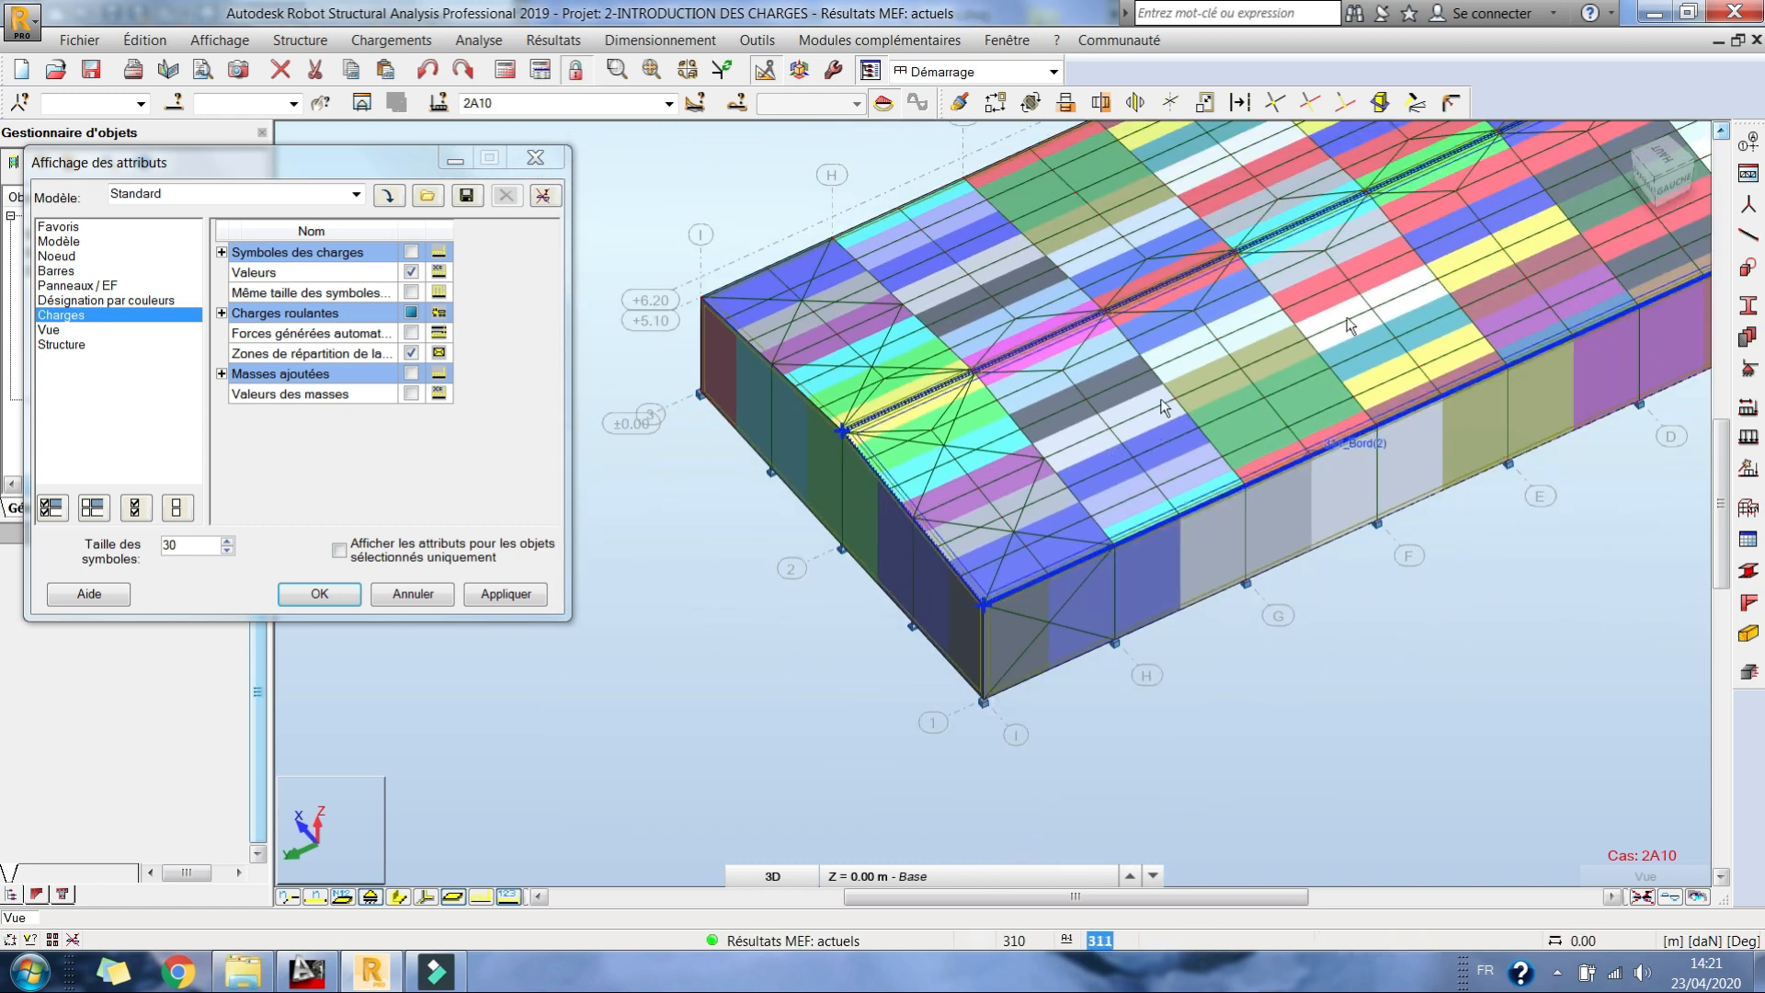
pyautogui.rightClick(1127, 353)
pyautogui.click(1137, 555)
pyautogui.moveTo(1137, 549); pyautogui.dragTo(1178, 483)
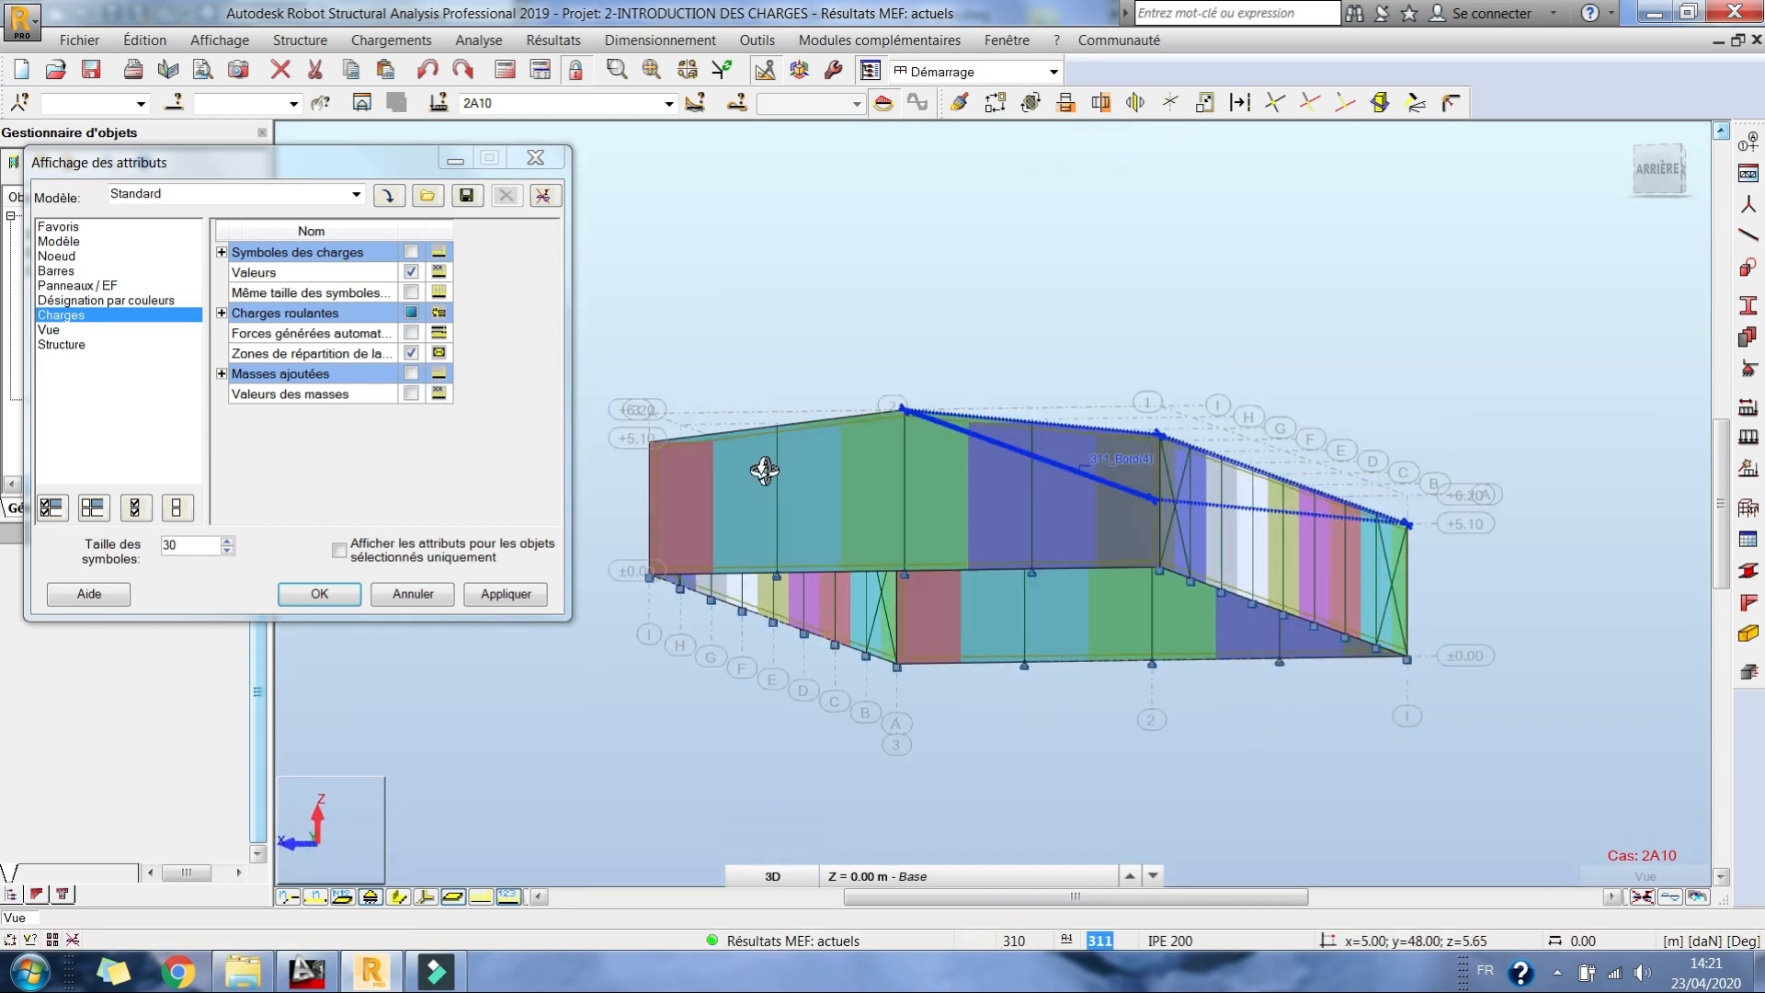
pyautogui.scroll(3, 764, 470)
pyautogui.scroll(-3, 770, 469)
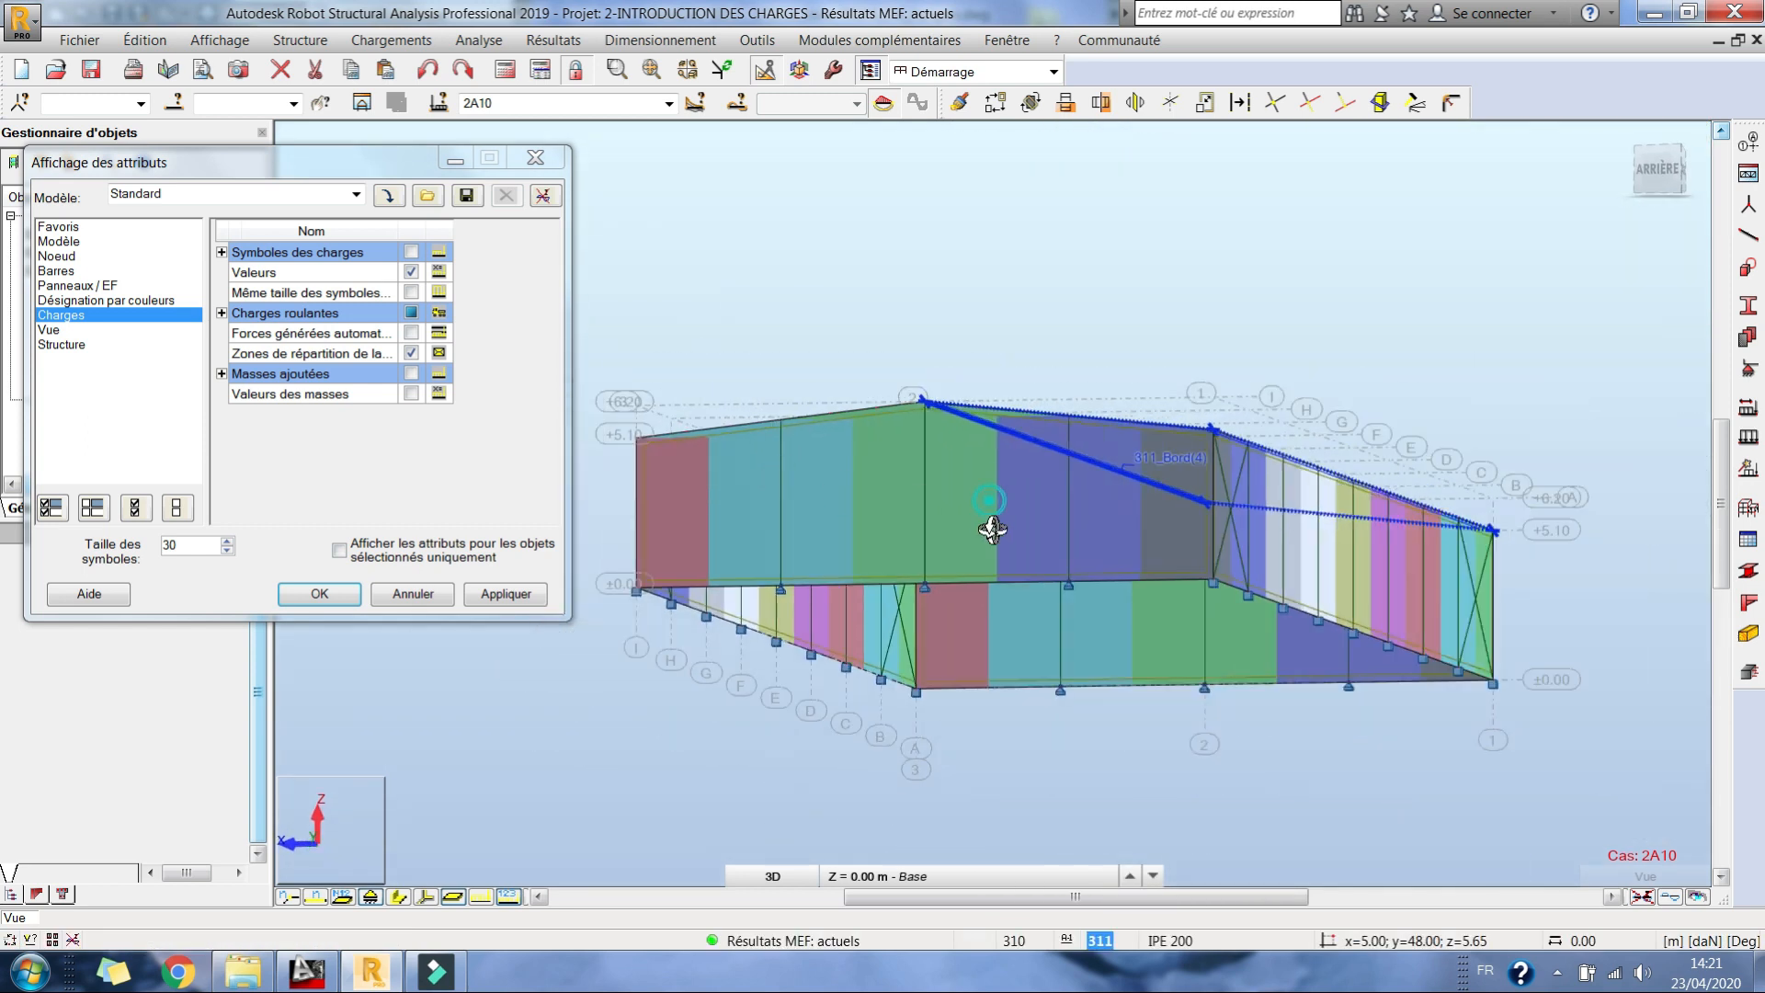
pyautogui.moveTo(990, 522); pyautogui.dragTo(993, 530)
pyautogui.scroll(-2, 990, 522)
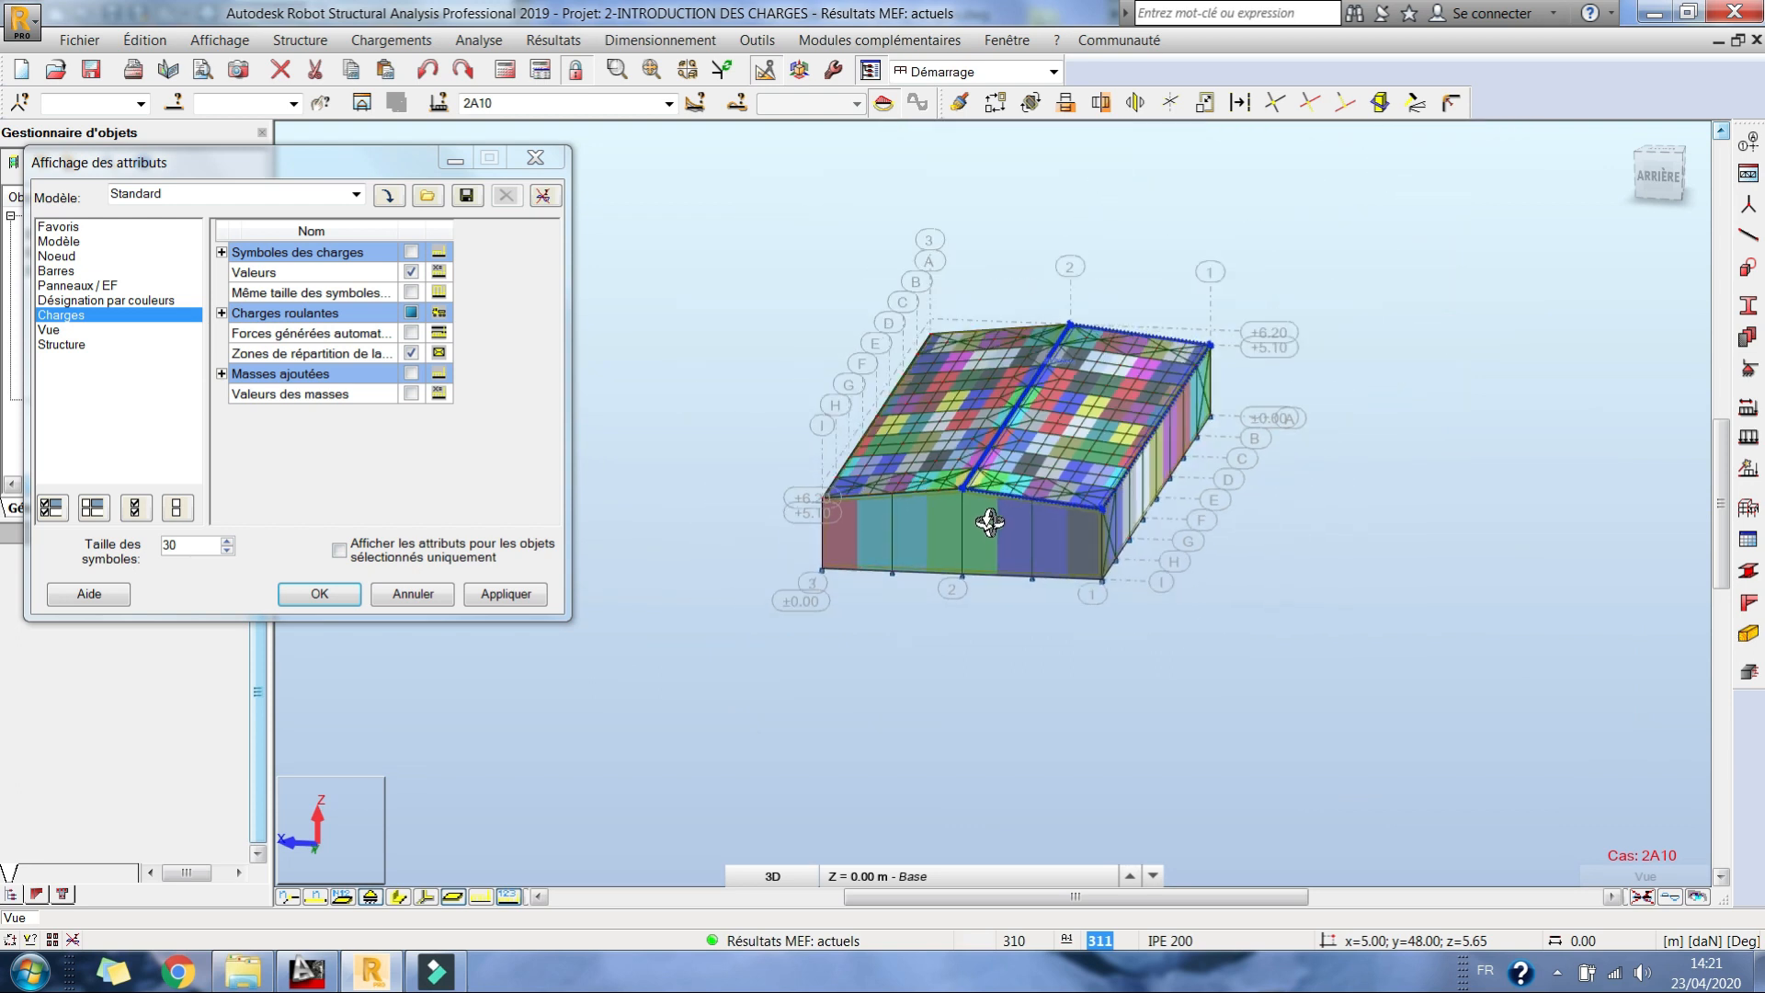
pyautogui.scroll(3, 833, 557)
pyautogui.keyDown('shift'); pyautogui.moveTo(1183, 541); pyautogui.dragTo(1089, 540, button='middle'); pyautogui.keyUp('shift')
pyautogui.scroll(-2, 1089, 540)
pyautogui.moveTo(1407, 481); pyautogui.dragTo(1048, 513, button='middle')
pyautogui.keyDown('shift'); pyautogui.moveTo(1553, 433); pyautogui.dragTo(1186, 497, button='middle'); pyautogui.keyUp('shift')
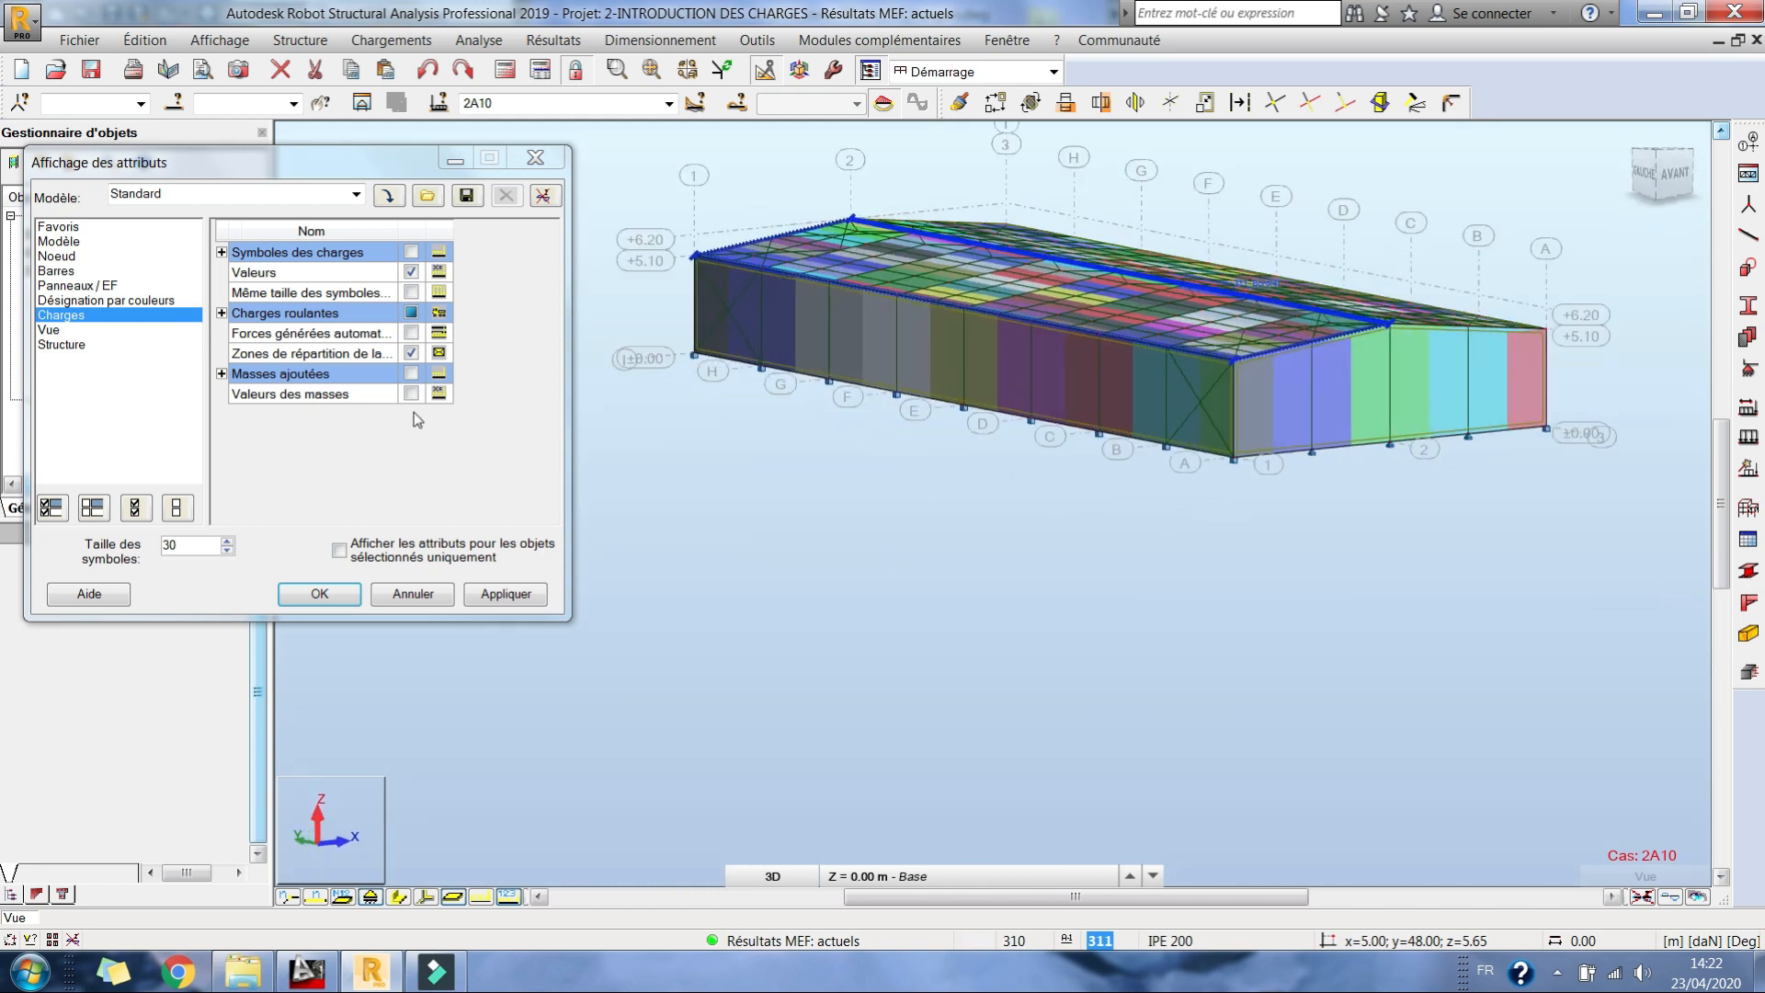
# Step: Turn off the display of the load distribution zones, accept the attributes, and return to a 3D view of the whole hangar
pyautogui.click(411, 353)
pyautogui.click(333, 595)
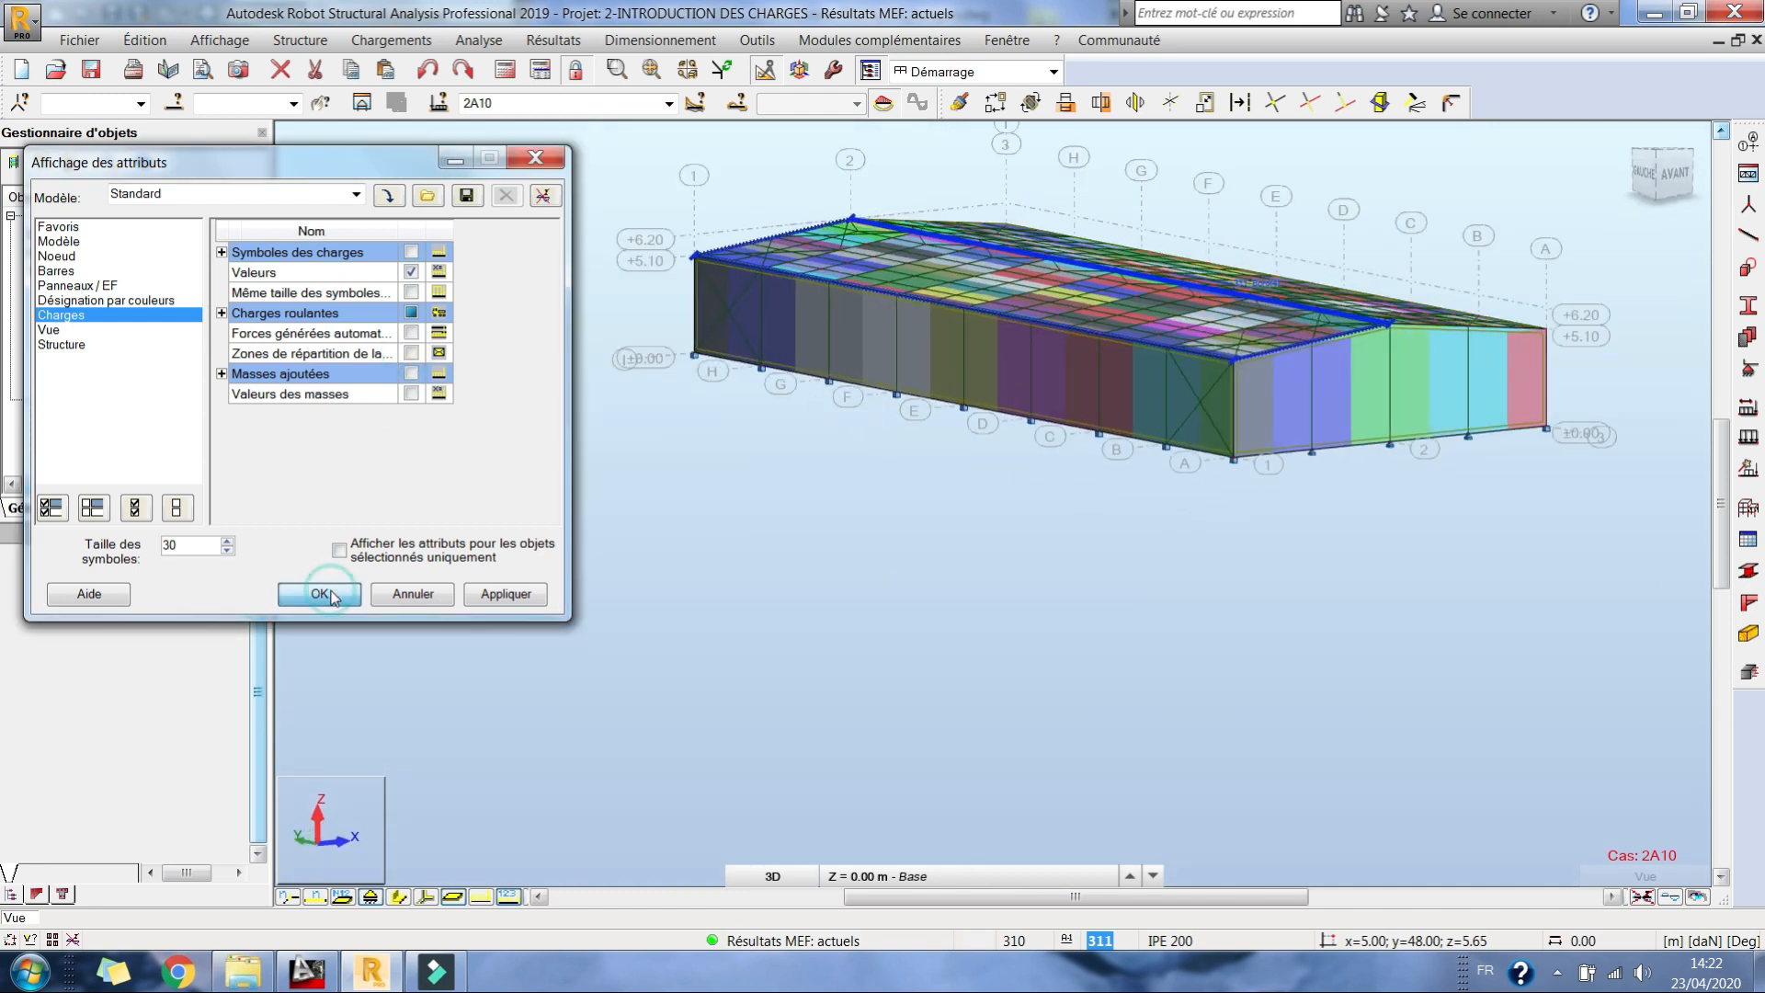
pyautogui.rightClick(767, 495)
pyautogui.click(738, 602)
pyautogui.moveTo(776, 595); pyautogui.dragTo(1011, 536)
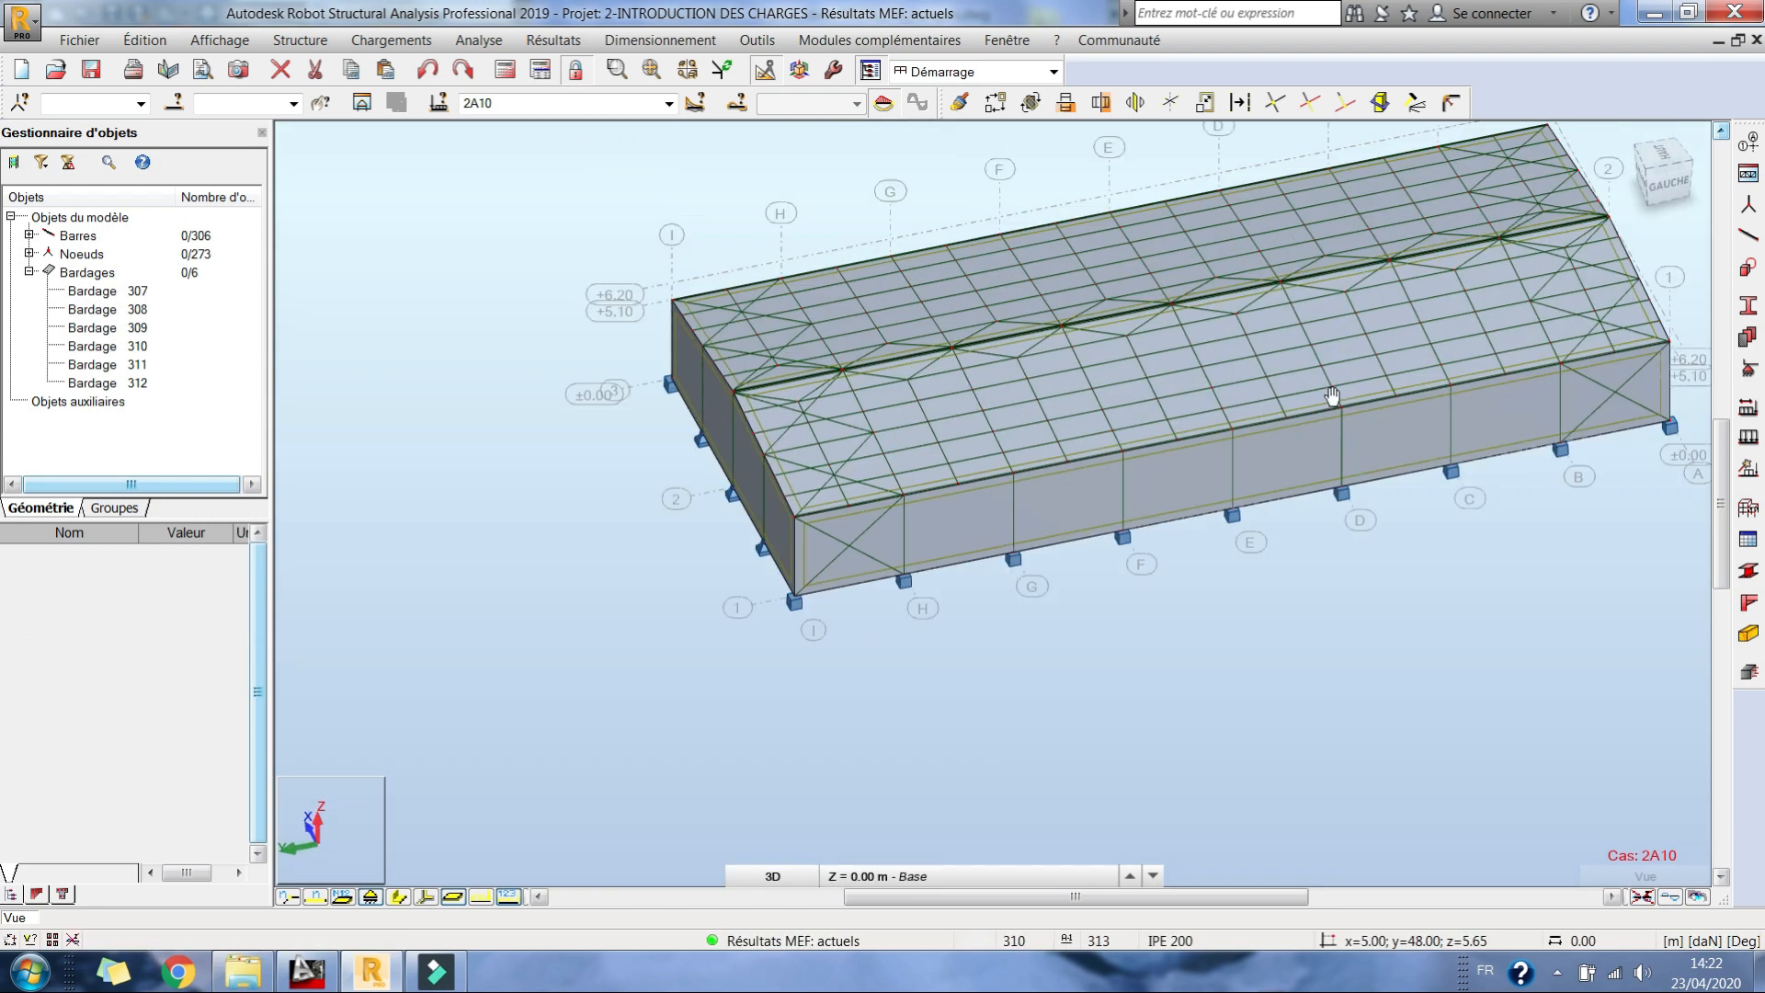
pyautogui.moveTo(1332, 395); pyautogui.dragTo(1235, 440)
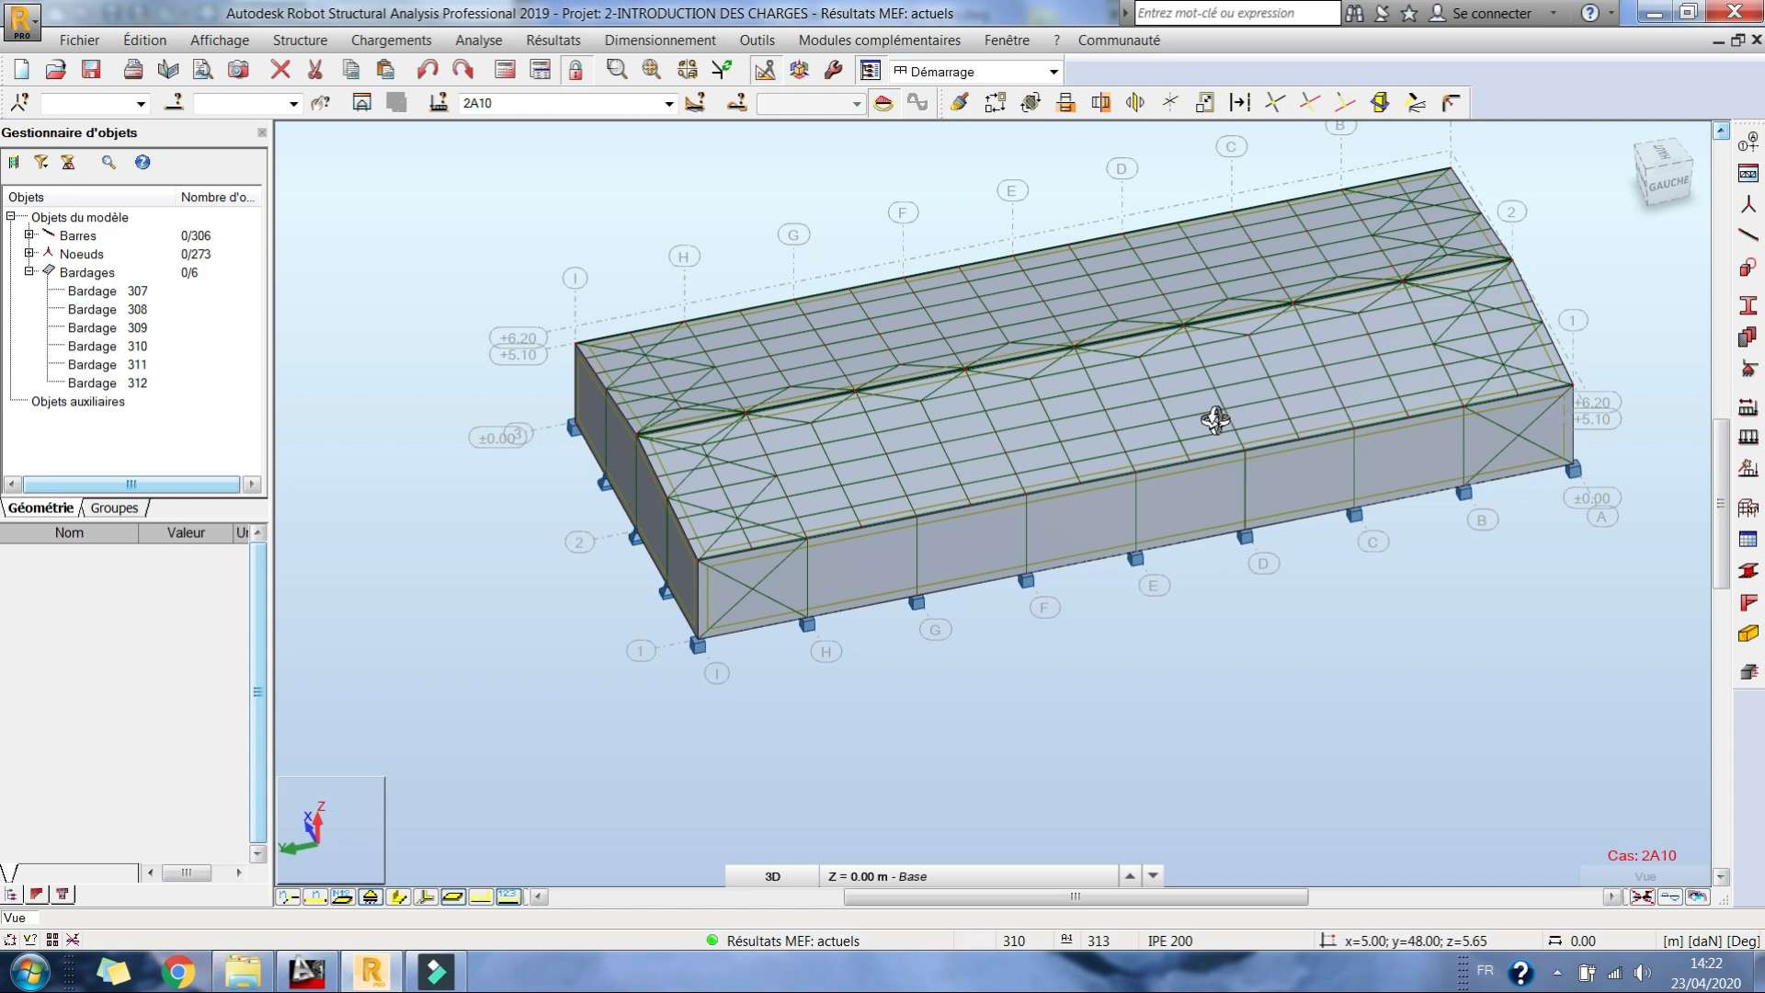
pyautogui.moveTo(792, 309); pyautogui.dragTo(758, 279)
pyautogui.click(391, 39)
pyautogui.click(437, 150)
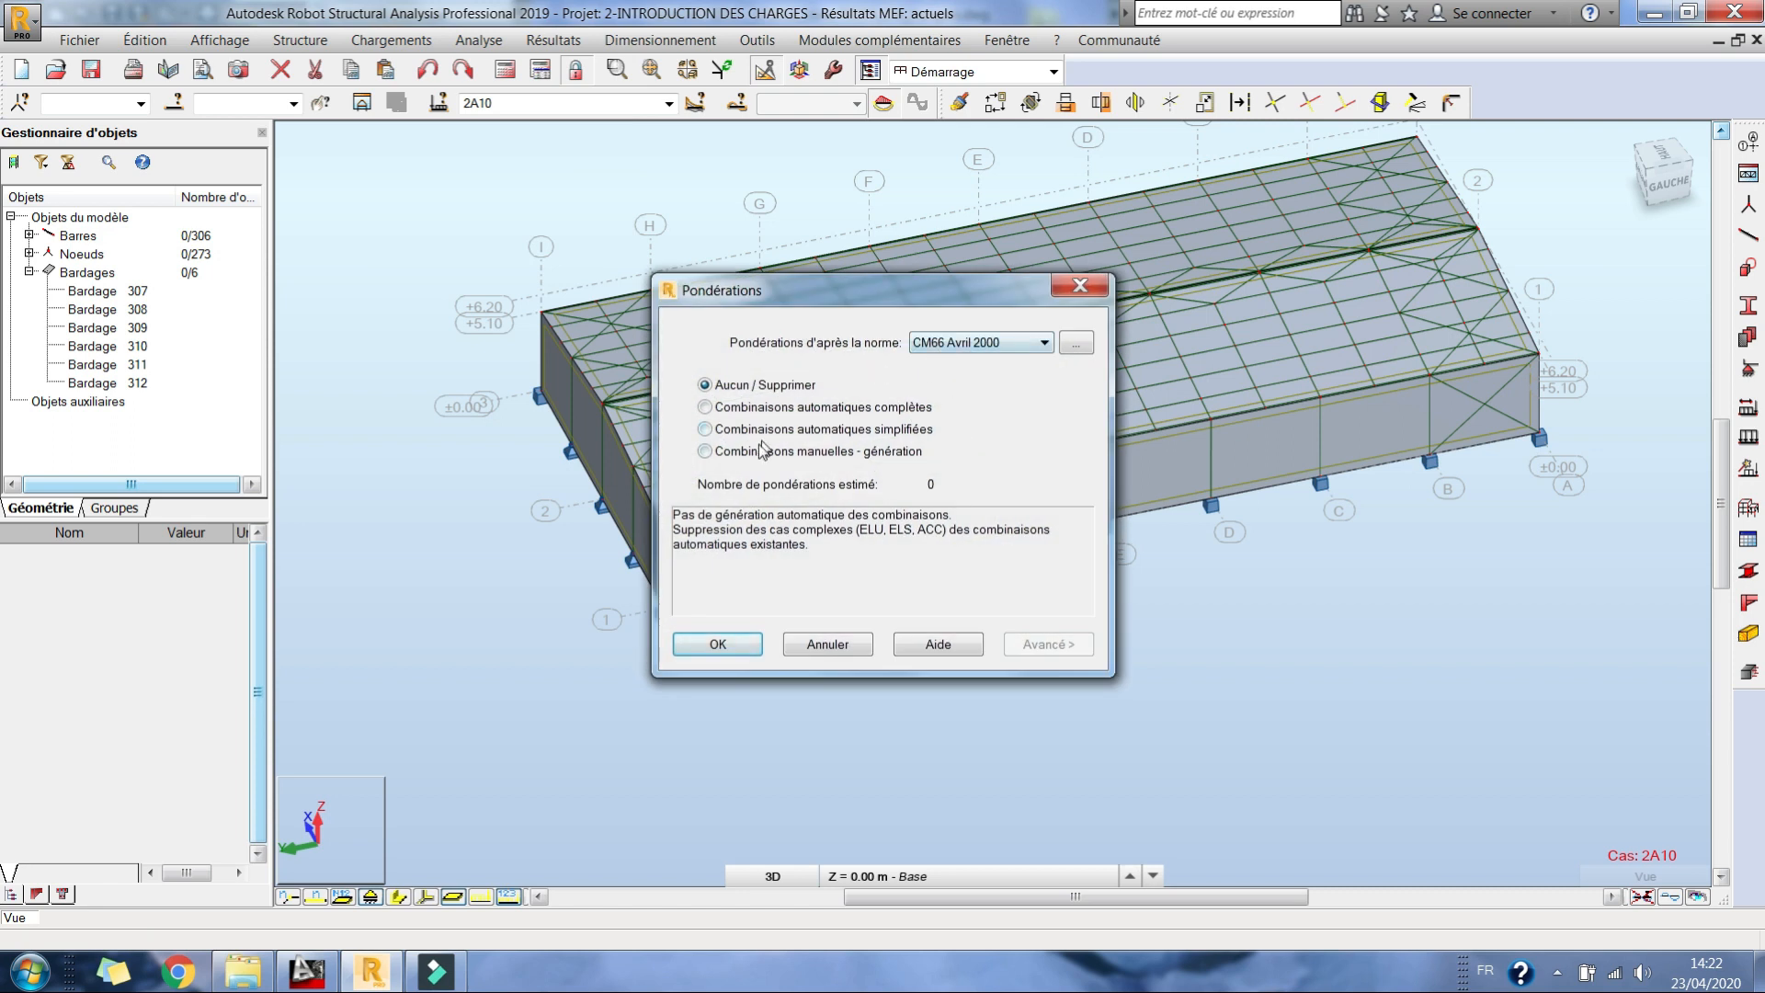
pyautogui.click(826, 643)
# Step: Choose manual combination generation under CM66 Avril 2000 and review the list of proposed combinations
pyautogui.click(391, 39)
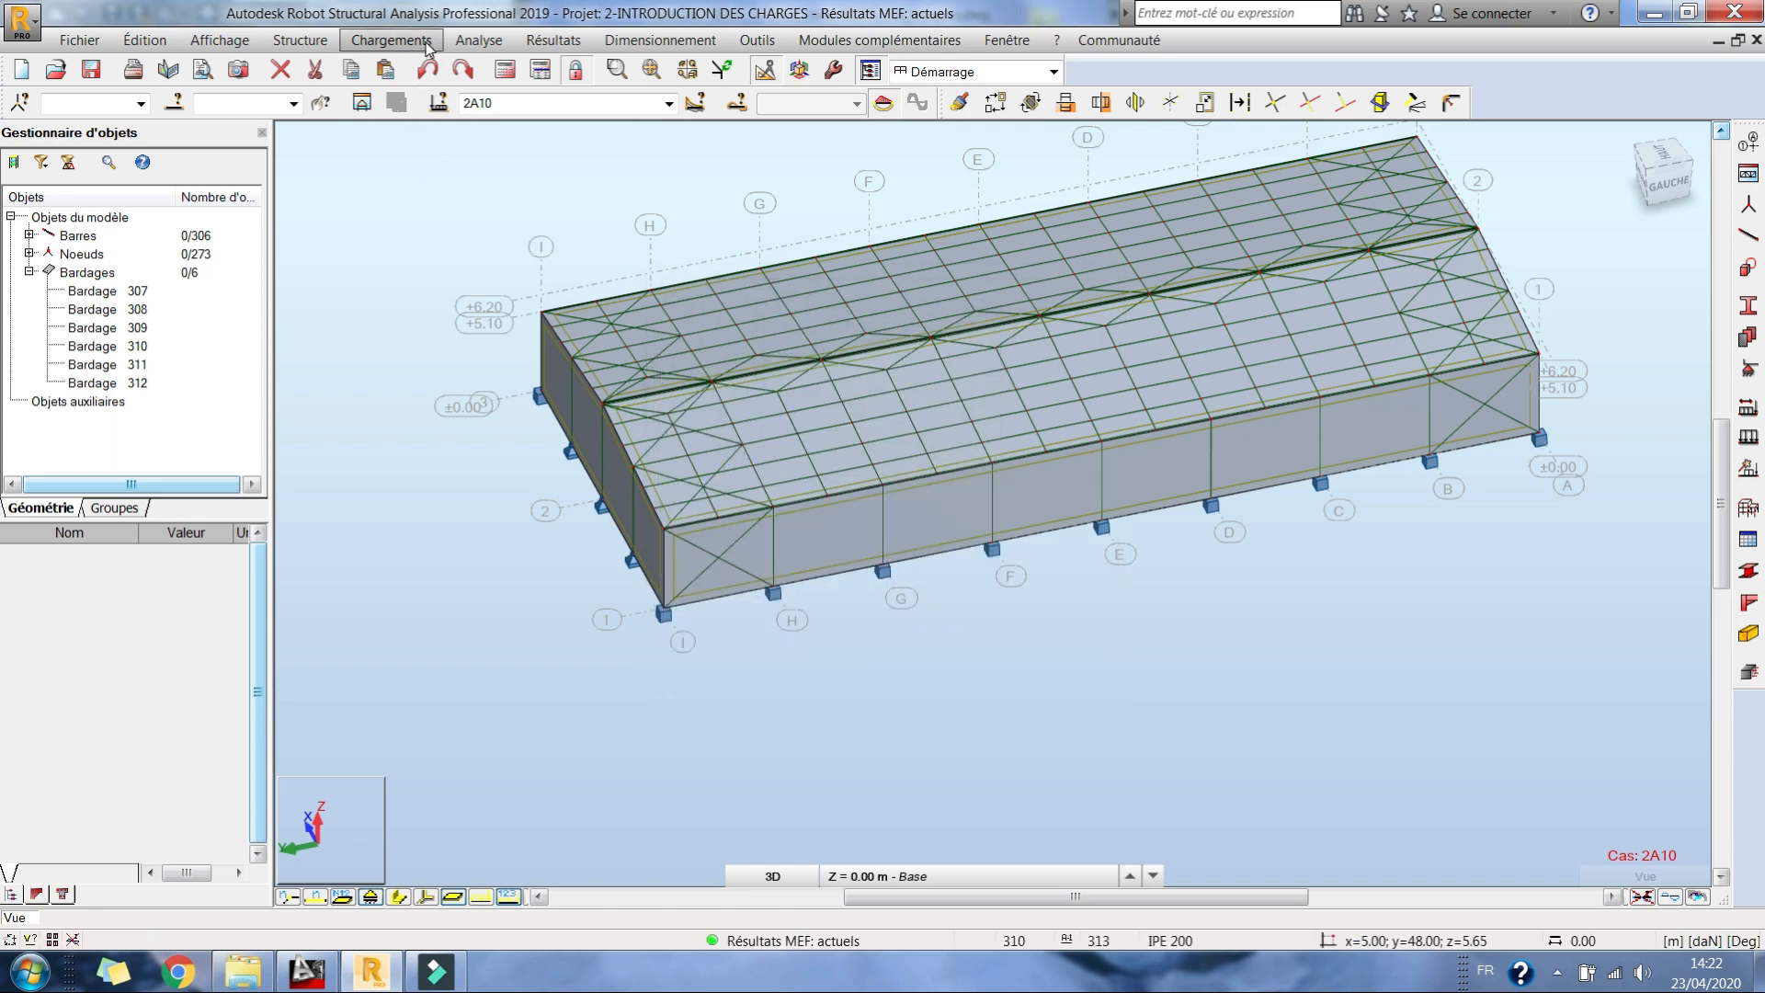
pyautogui.click(432, 157)
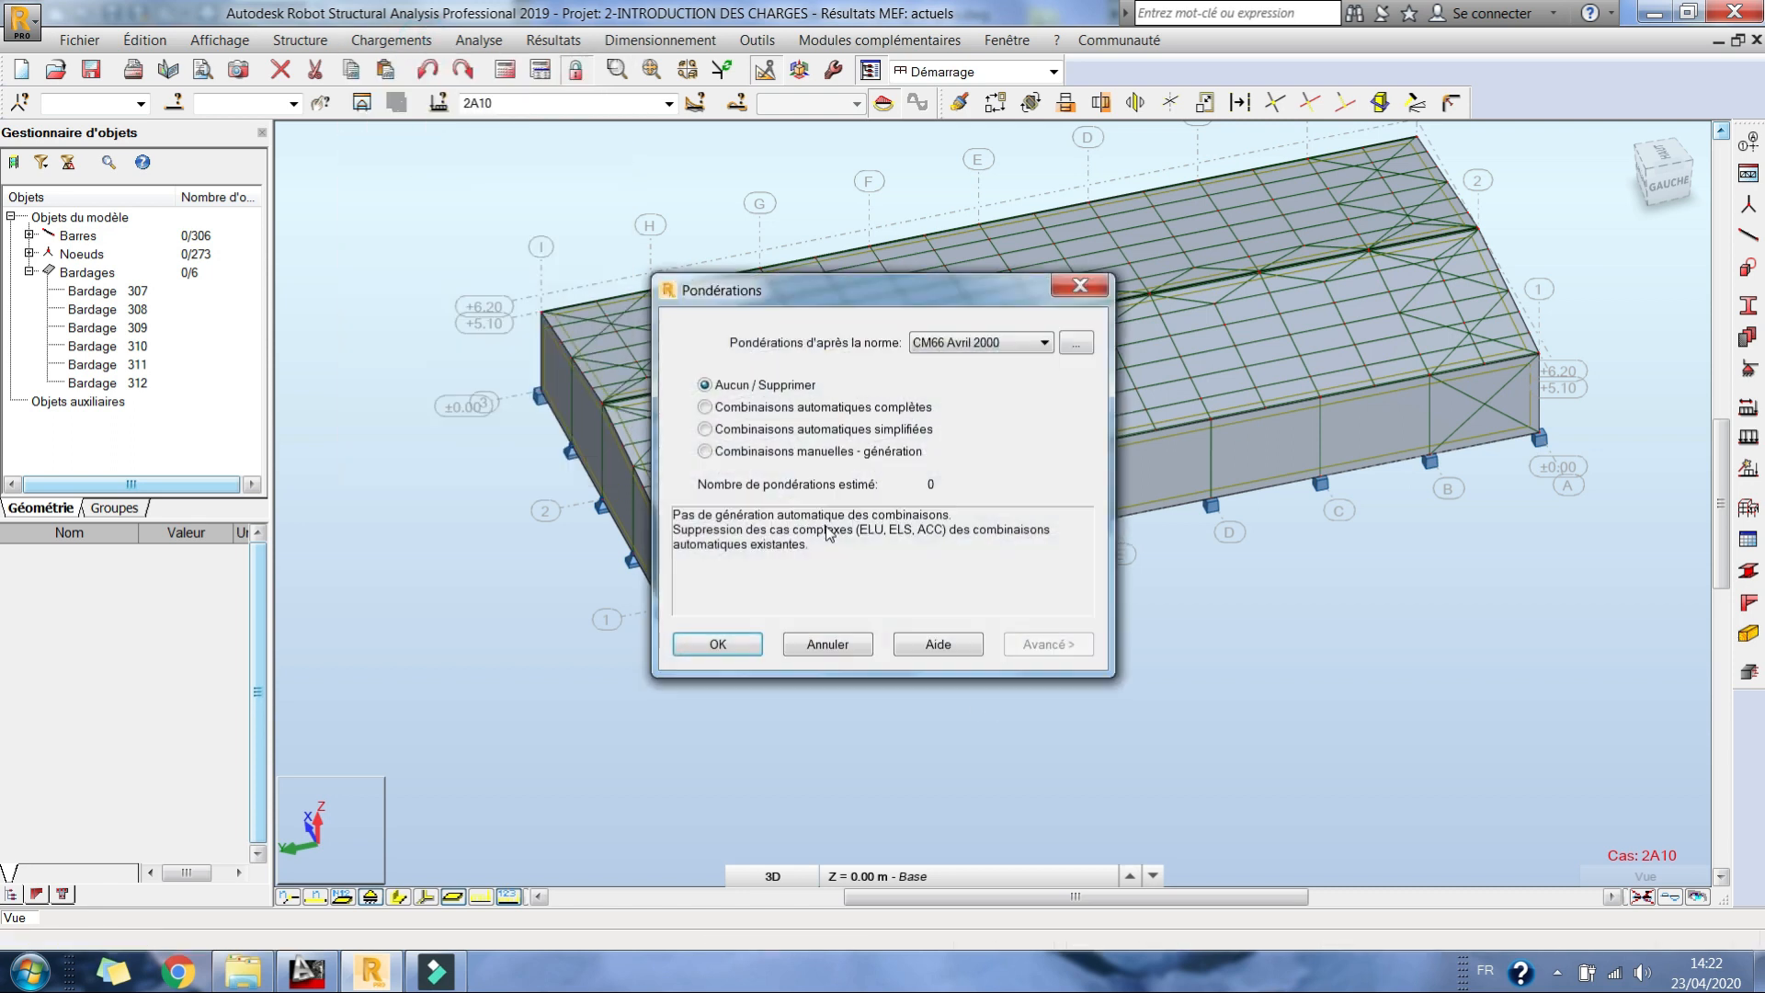
pyautogui.click(751, 451)
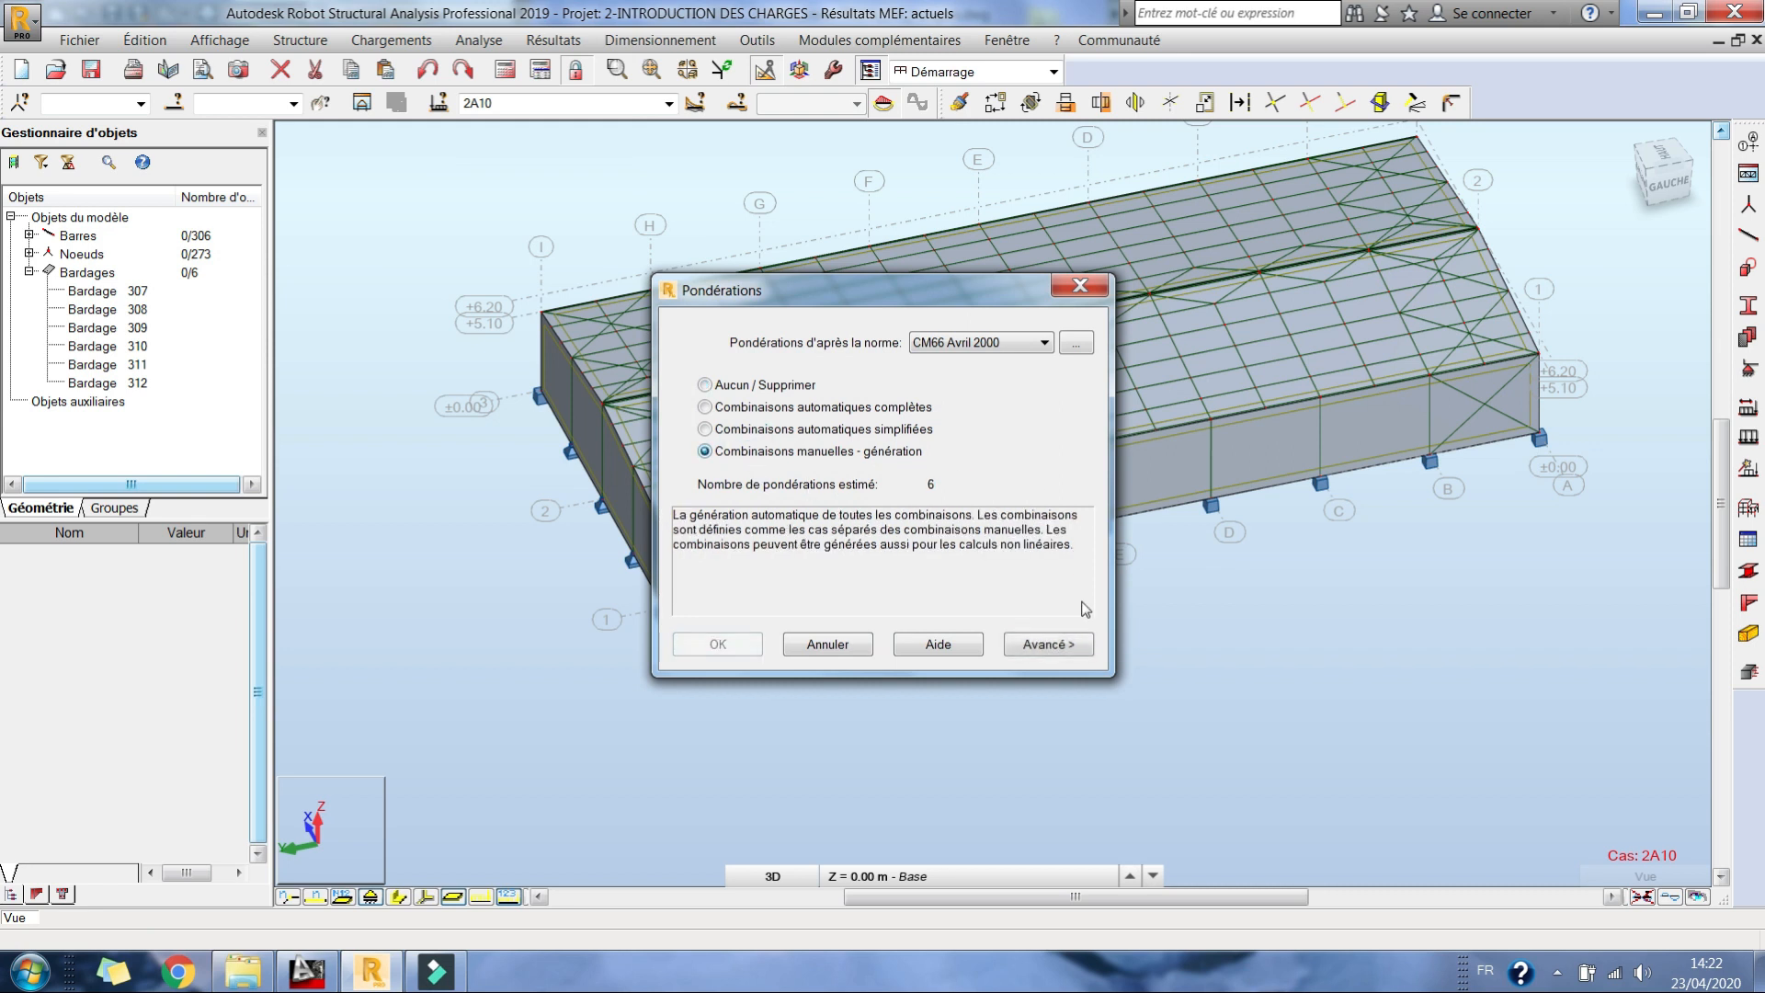
pyautogui.click(1057, 643)
pyautogui.click(1063, 660)
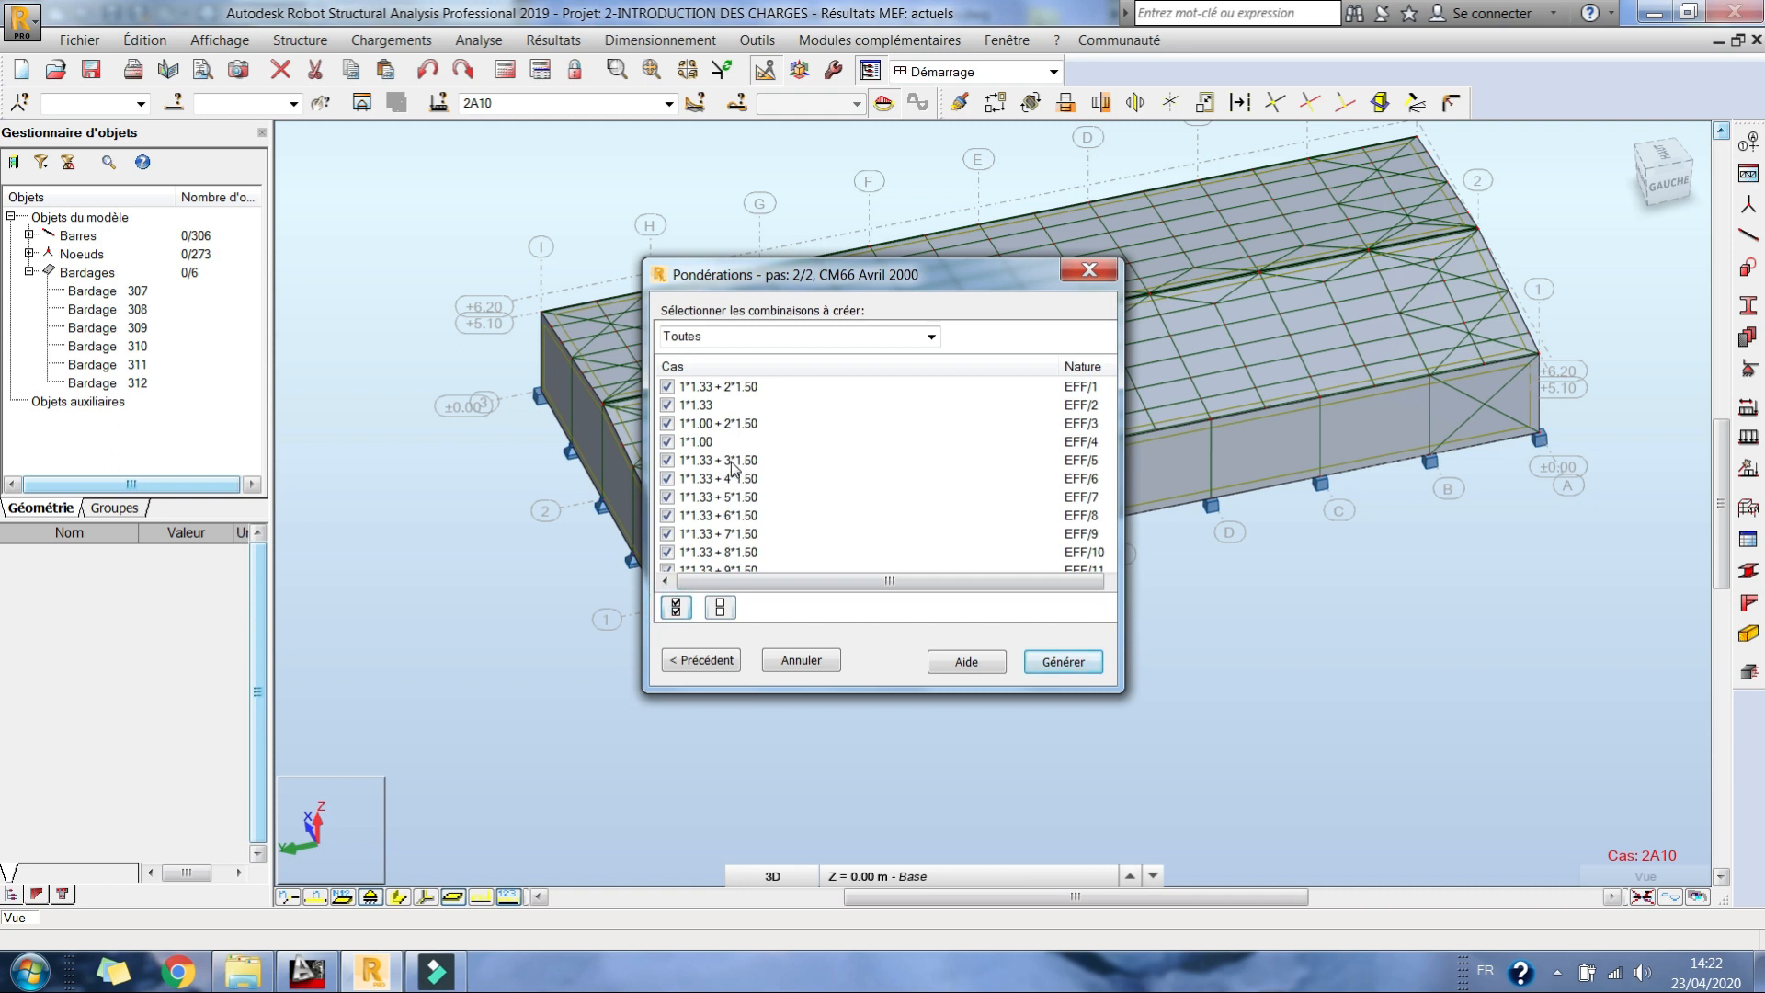
pyautogui.scroll(-2, 733, 464)
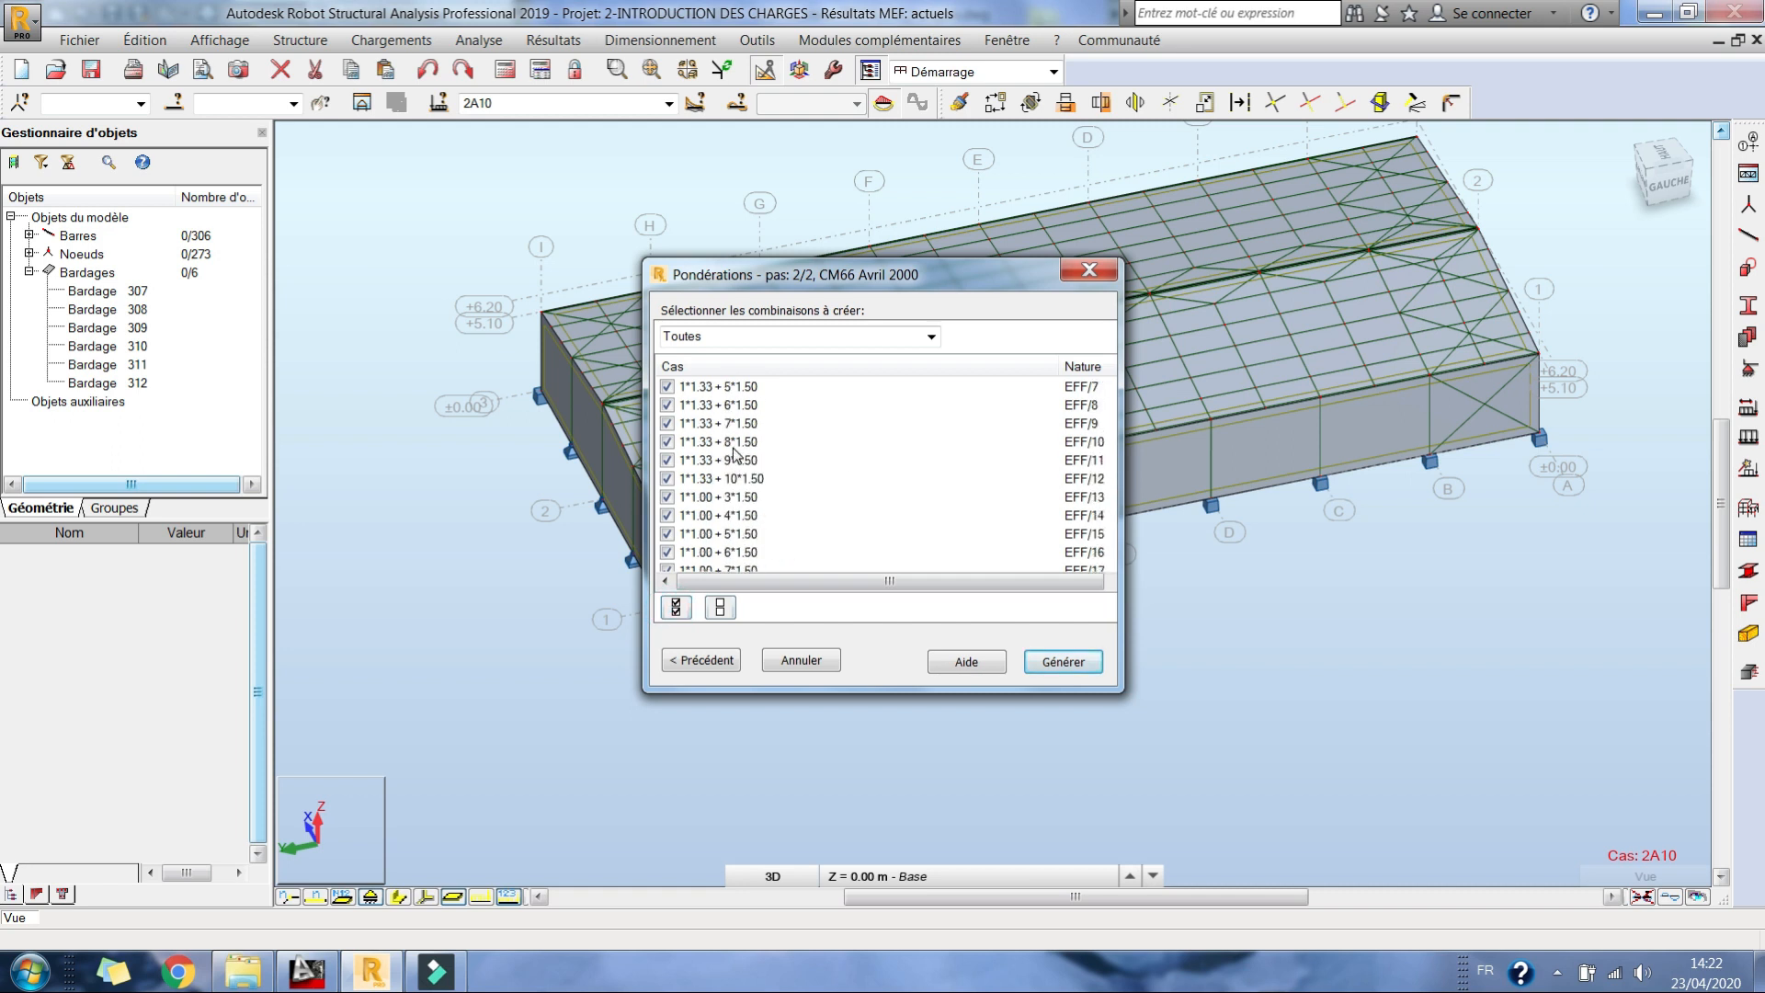
pyautogui.scroll(2, 732, 450)
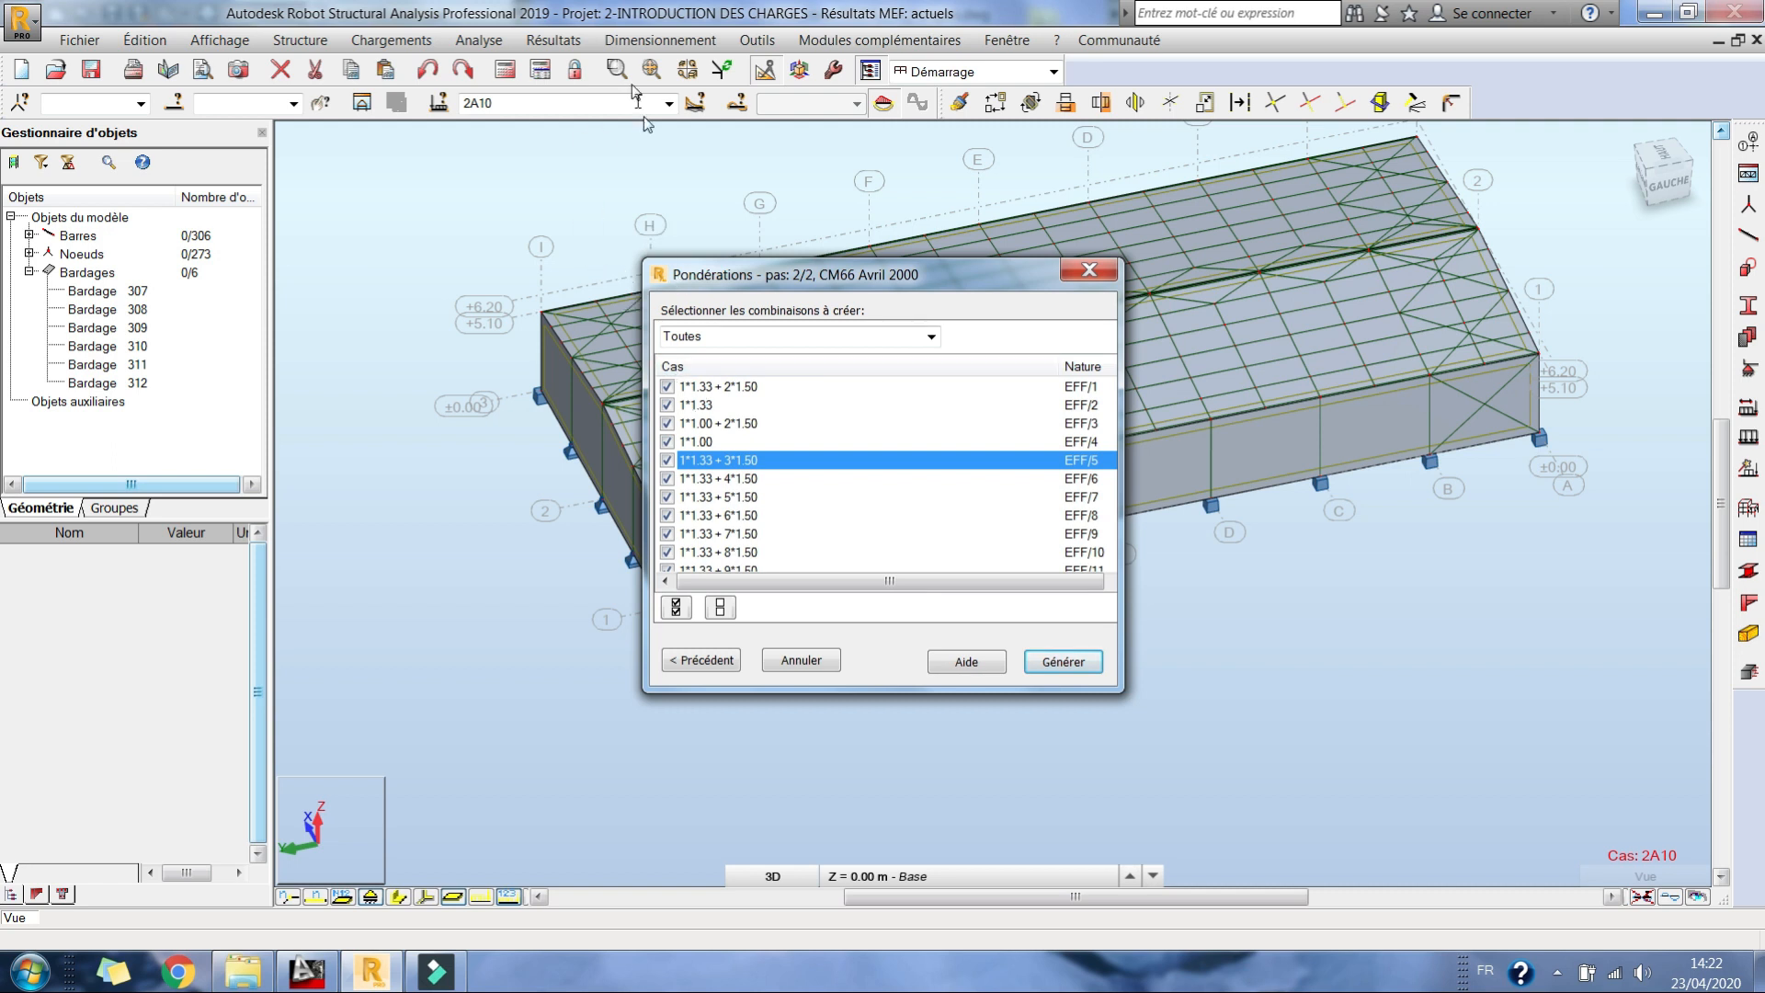
# Step: Cancel the combination generation and consult the list of defined load cases
pyautogui.click(668, 105)
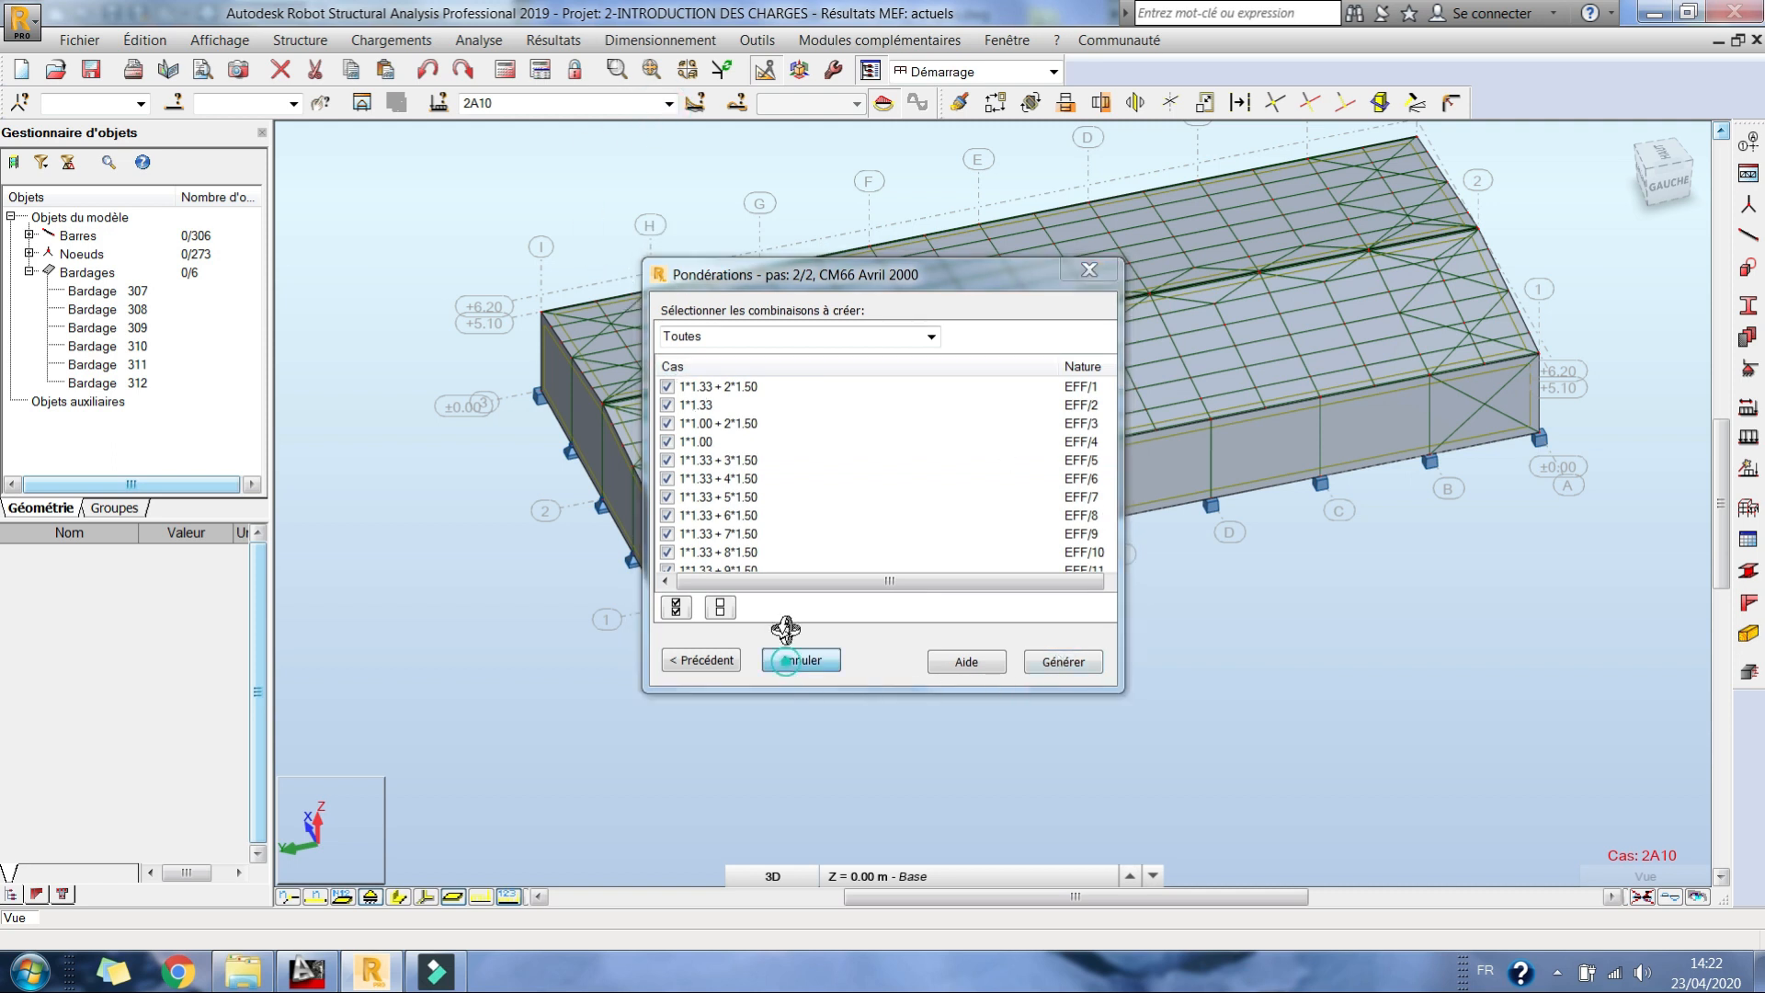
pyautogui.click(798, 660)
pyautogui.click(669, 103)
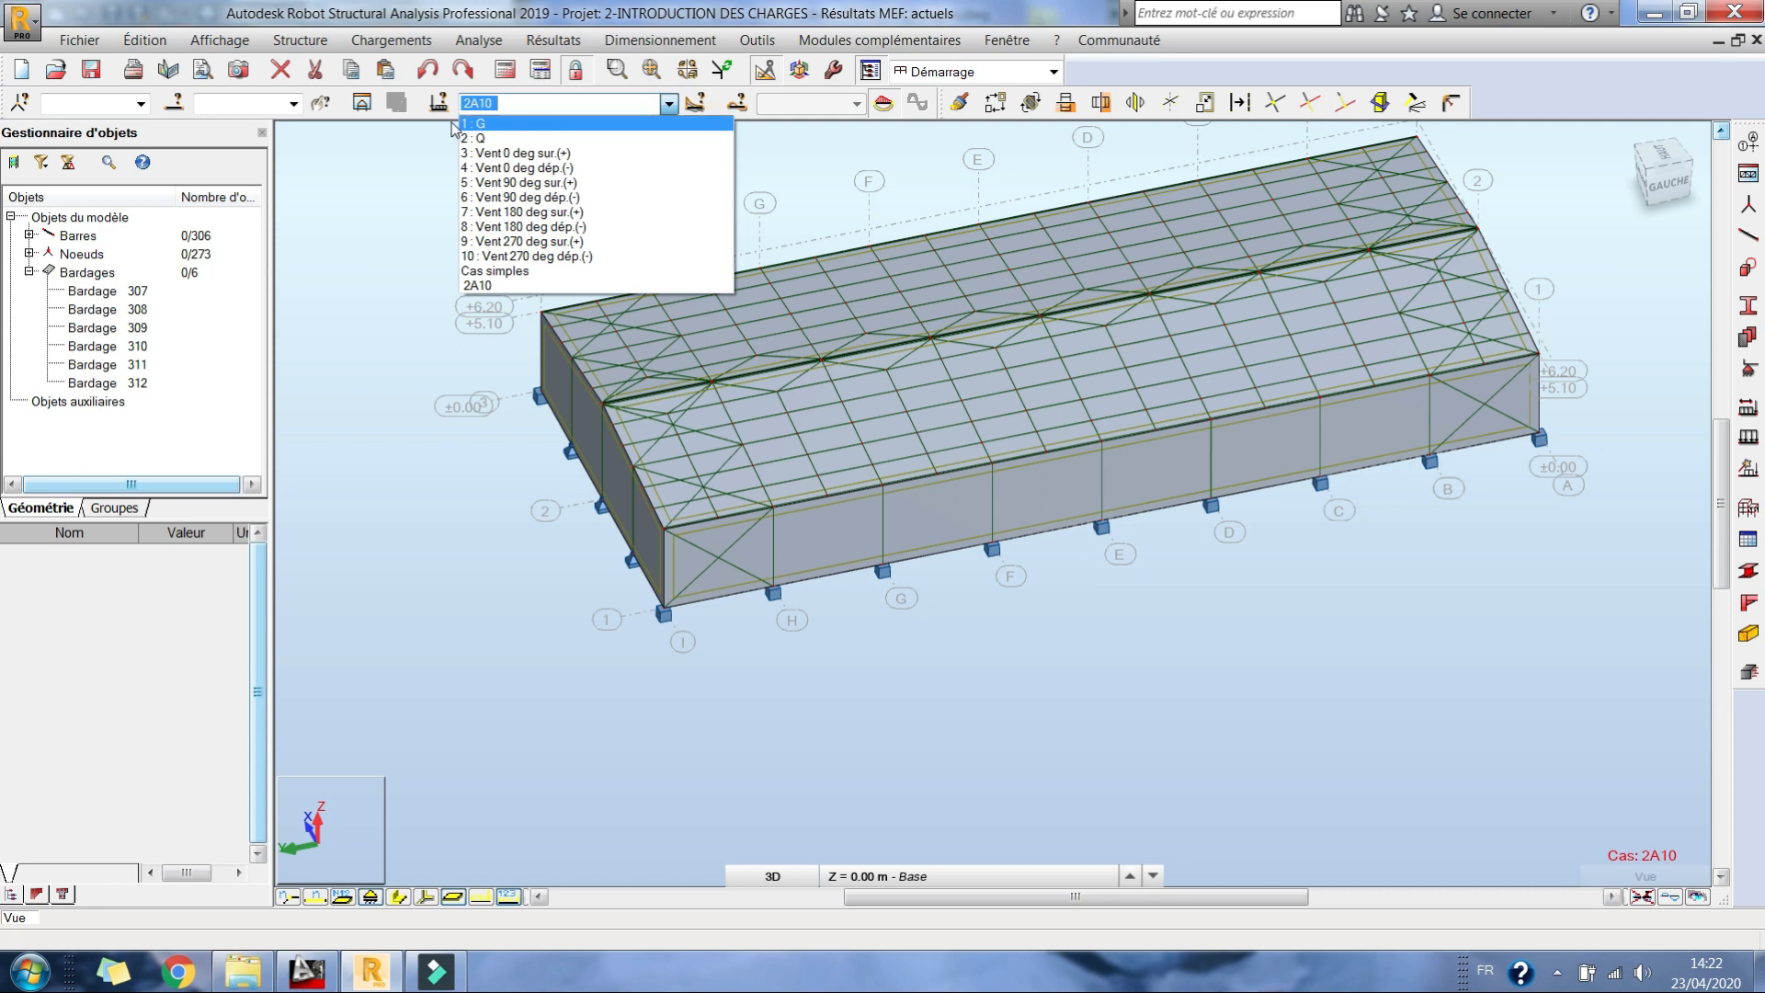
# Step: Reopen the manual combination generation, exclude the ACC combinations, and select all EFF and DEP combinations for creation
pyautogui.click(375, 40)
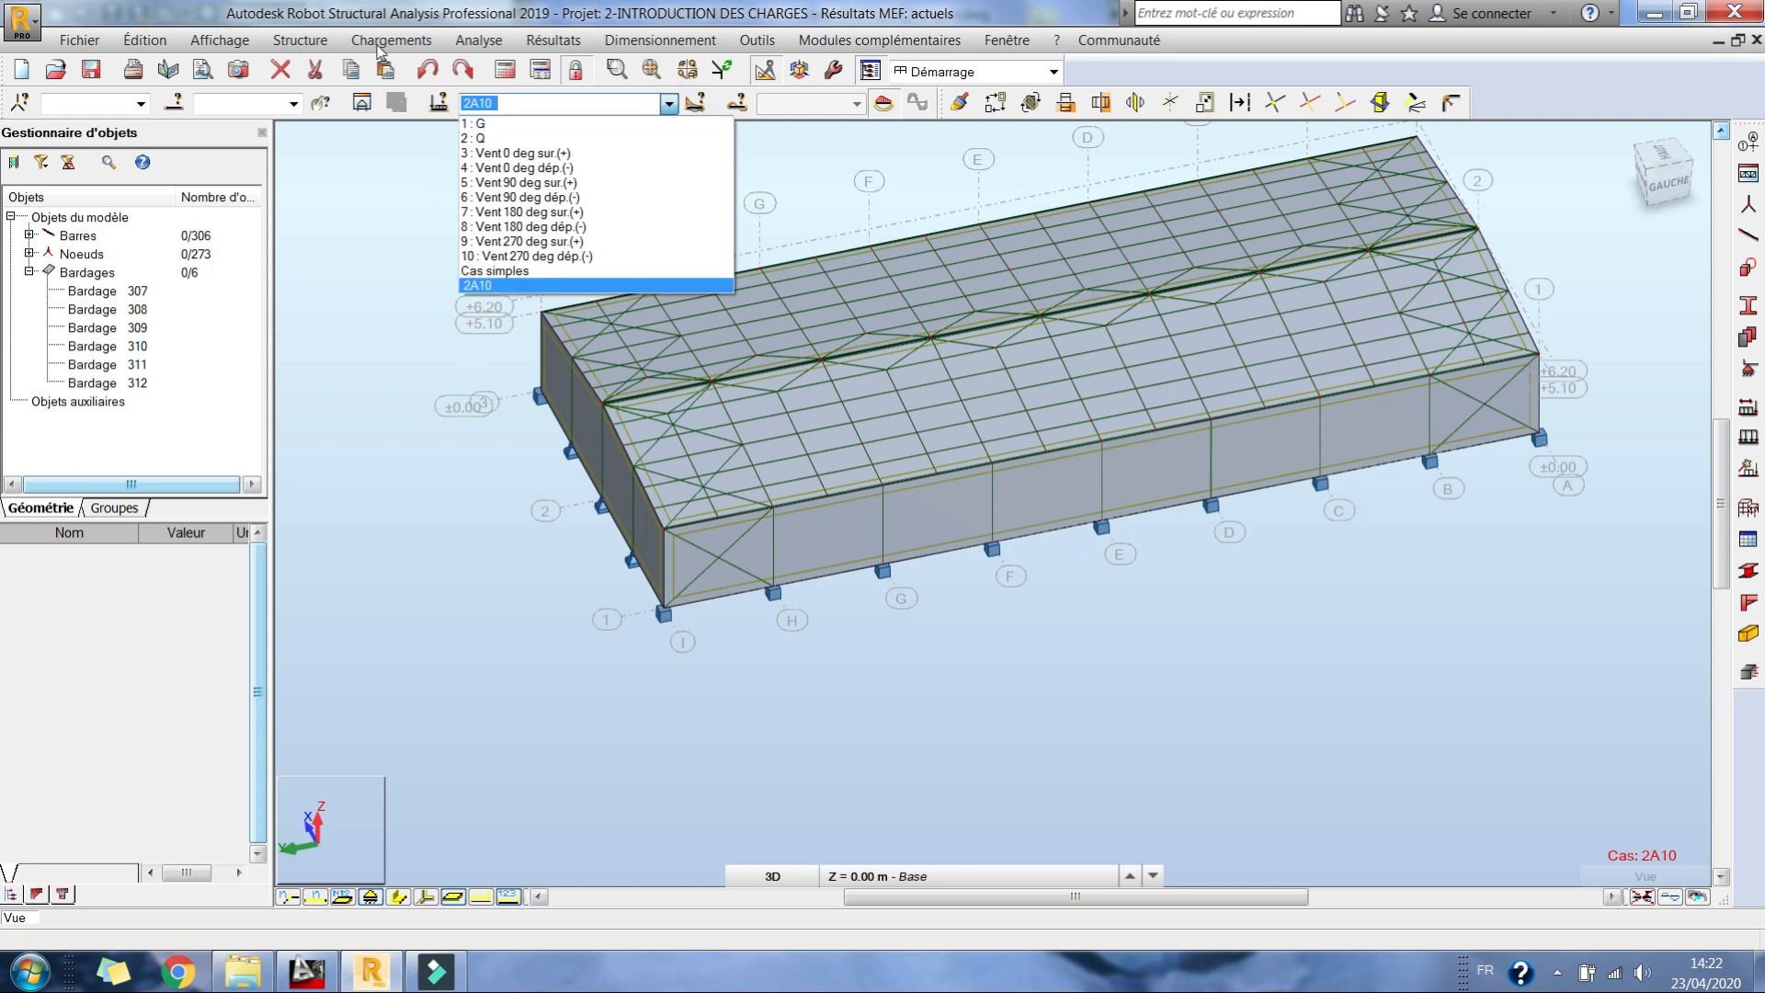
pyautogui.click(440, 147)
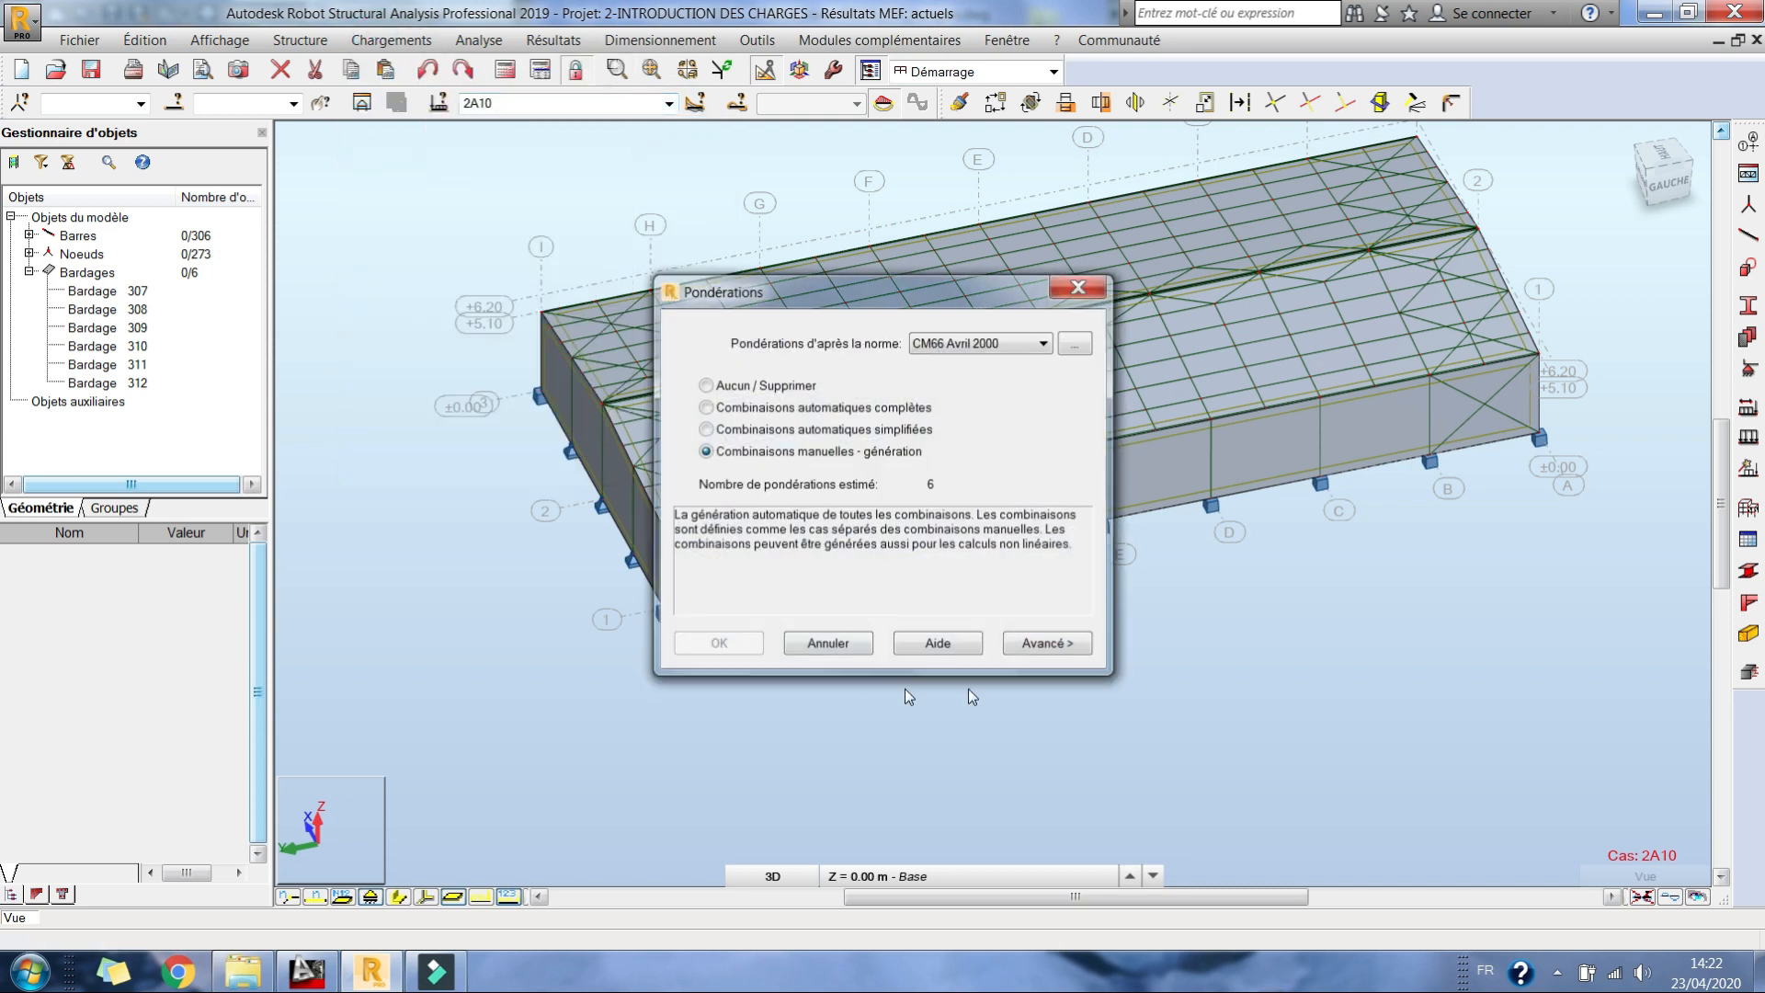
pyautogui.click(1033, 647)
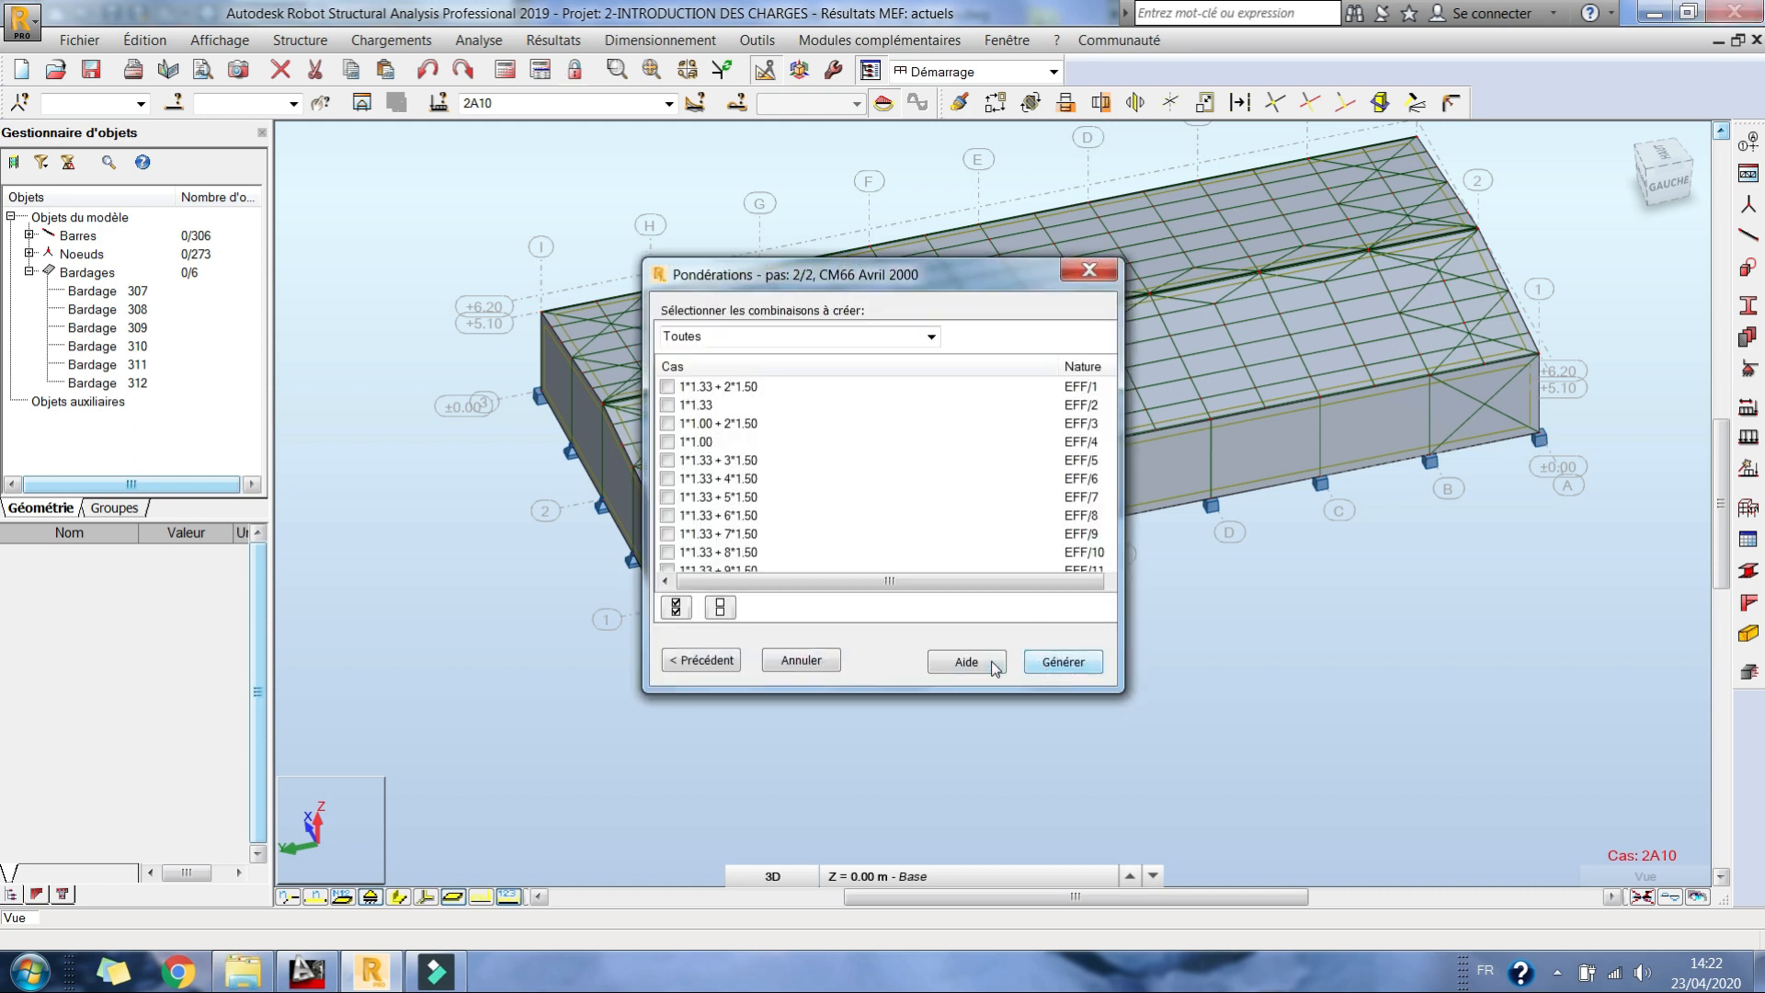
pyautogui.click(702, 660)
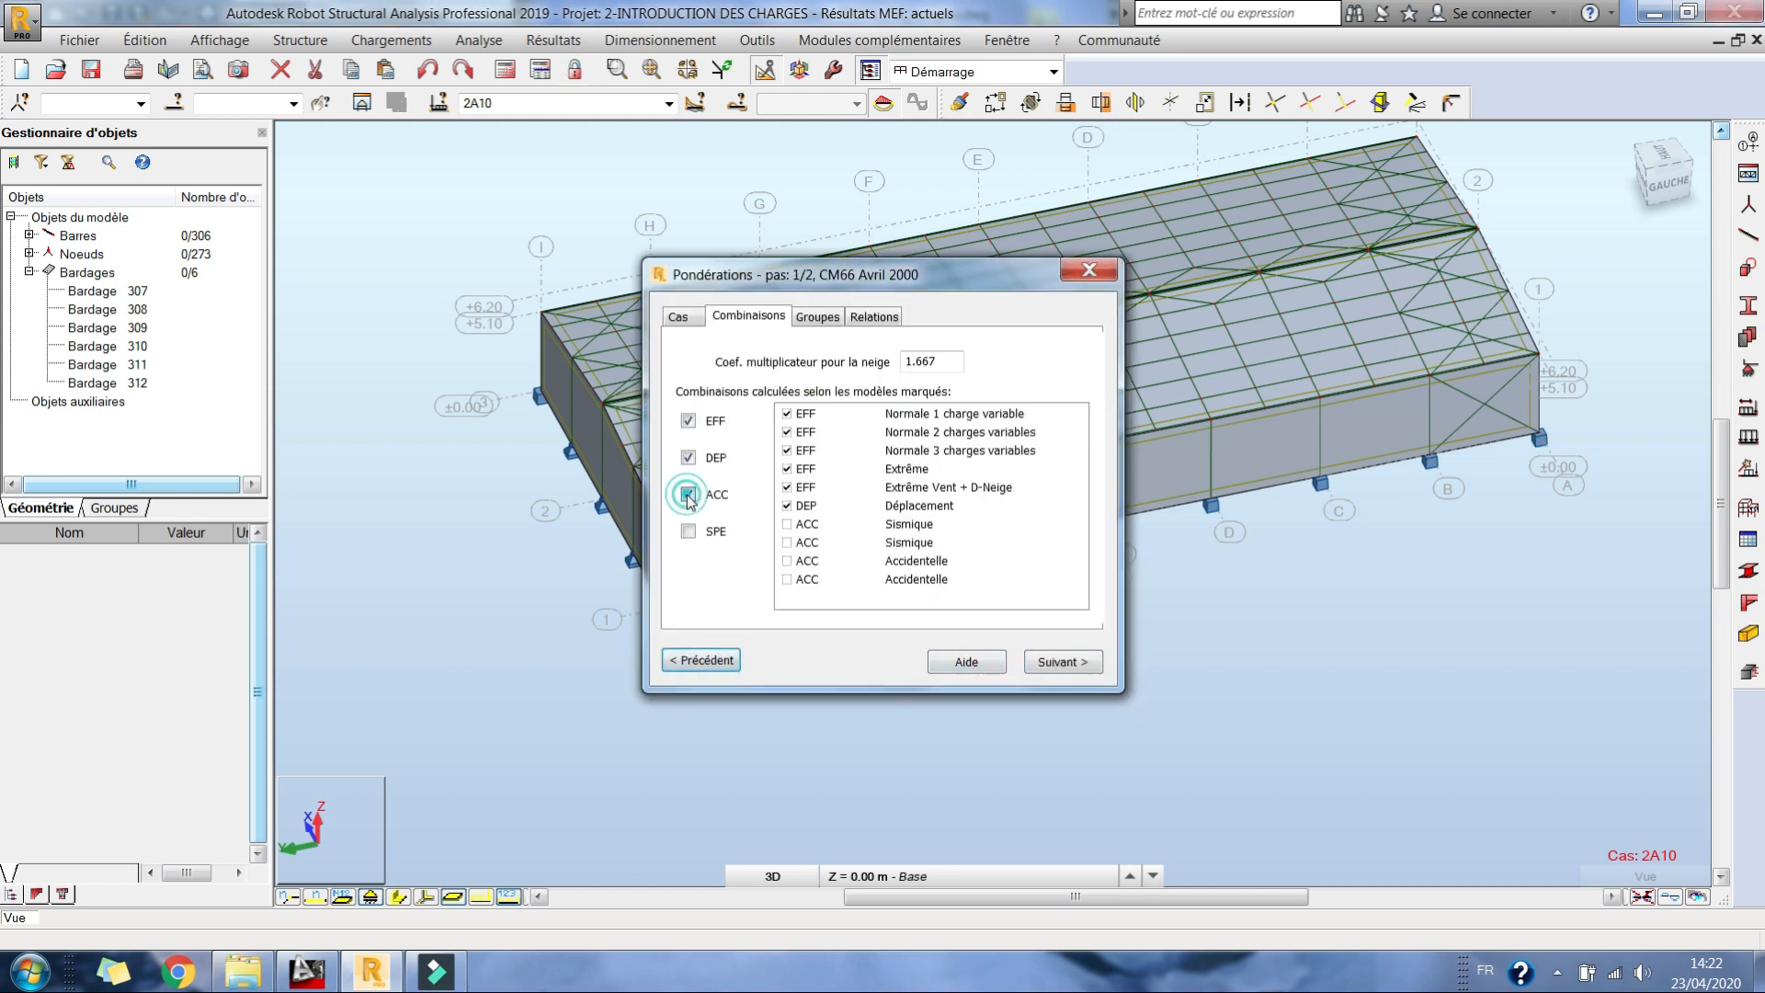
pyautogui.click(1084, 664)
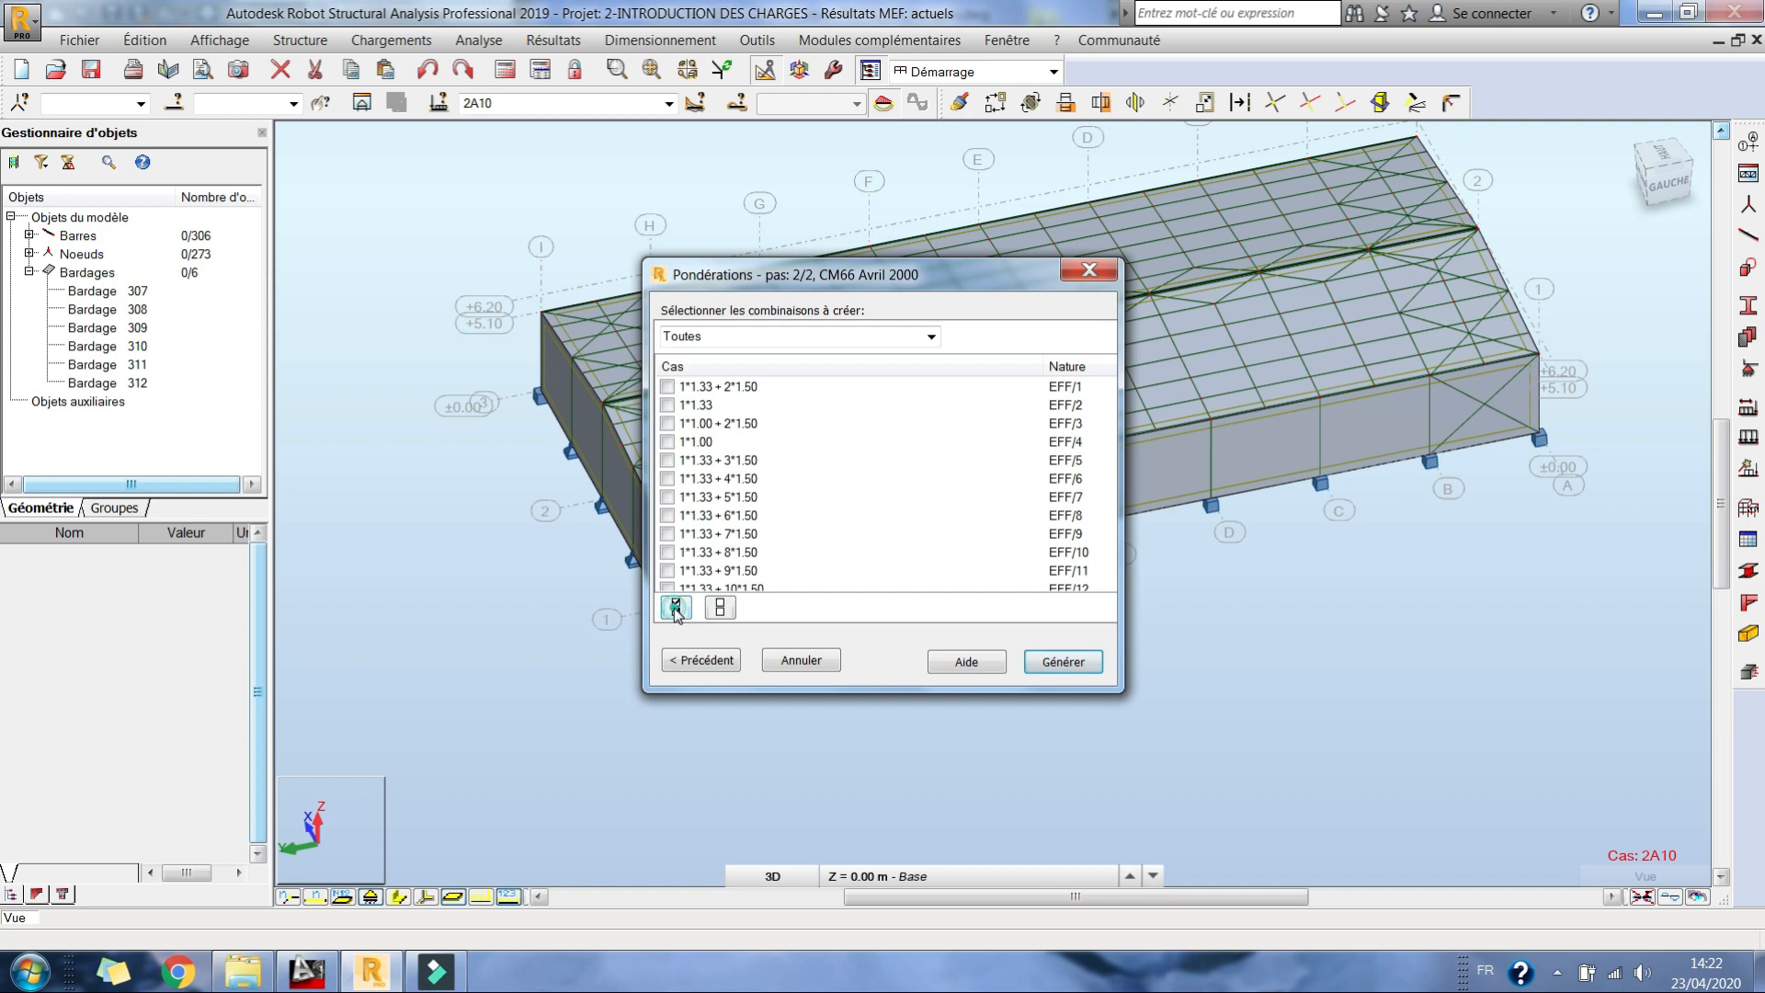
# Step: Examine the coefficients and natures of the EFF and DEP combinations throughout the list
pyautogui.scroll(-4, 735, 487)
pyautogui.scroll(-8, 769, 517)
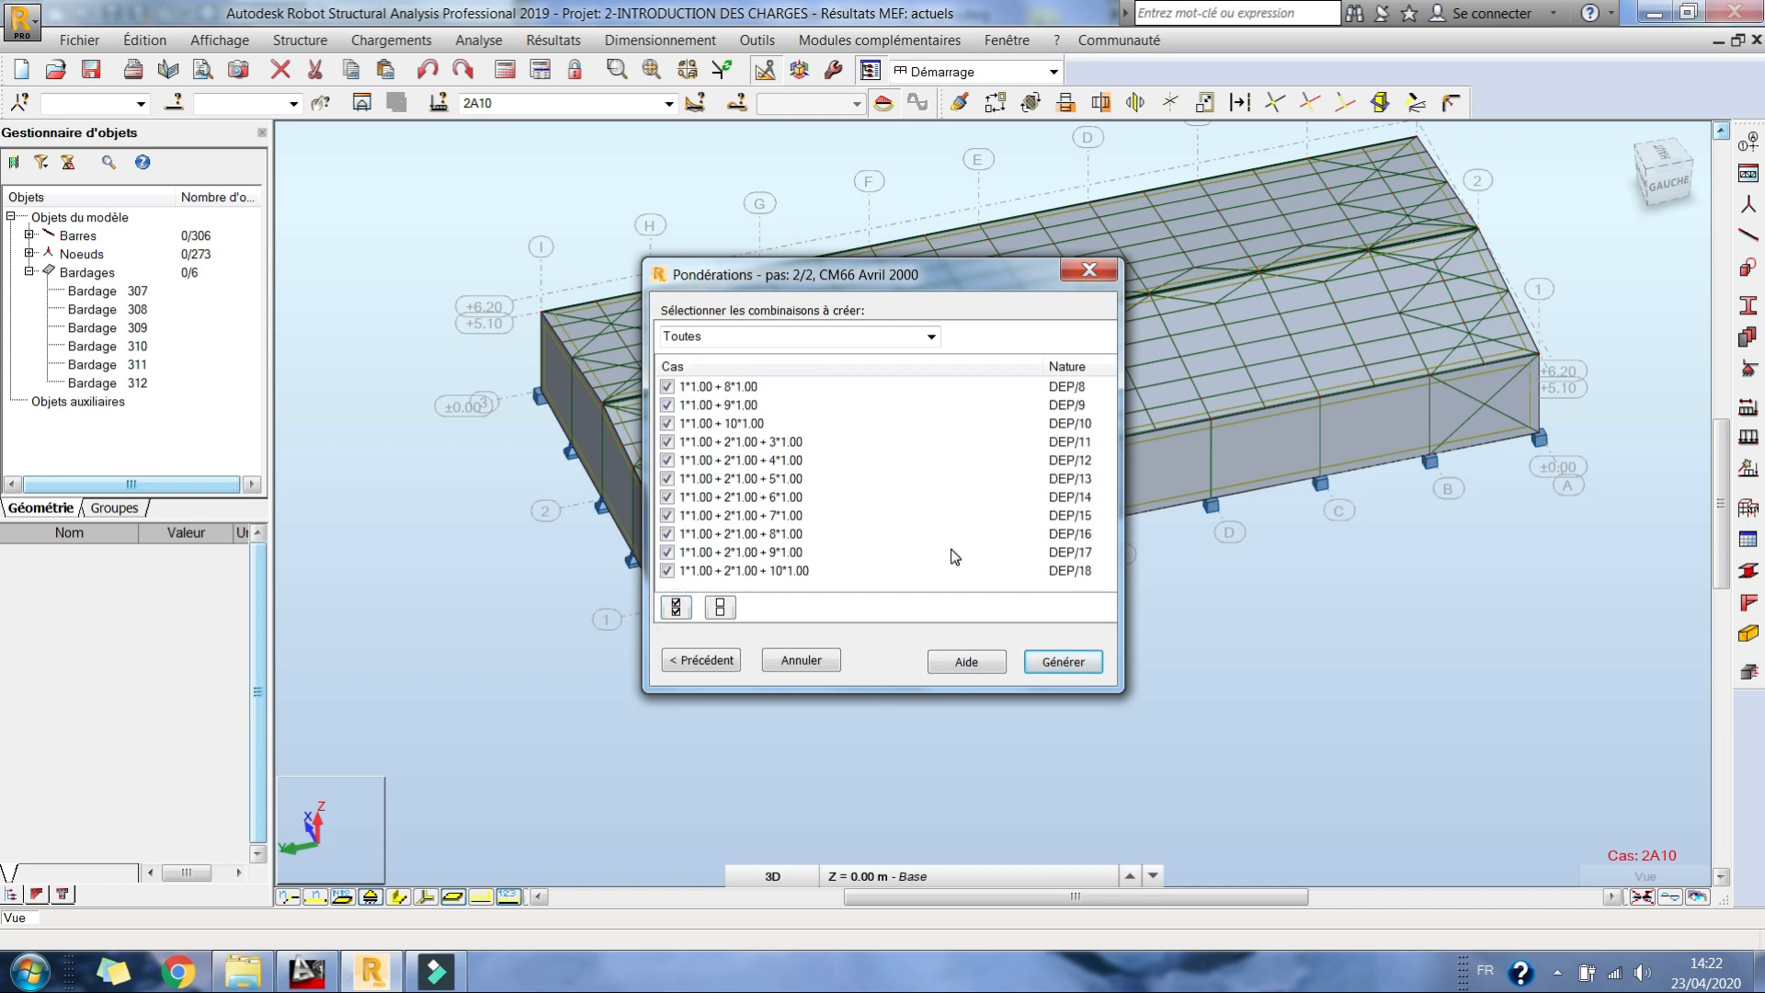
pyautogui.scroll(-5, 1063, 574)
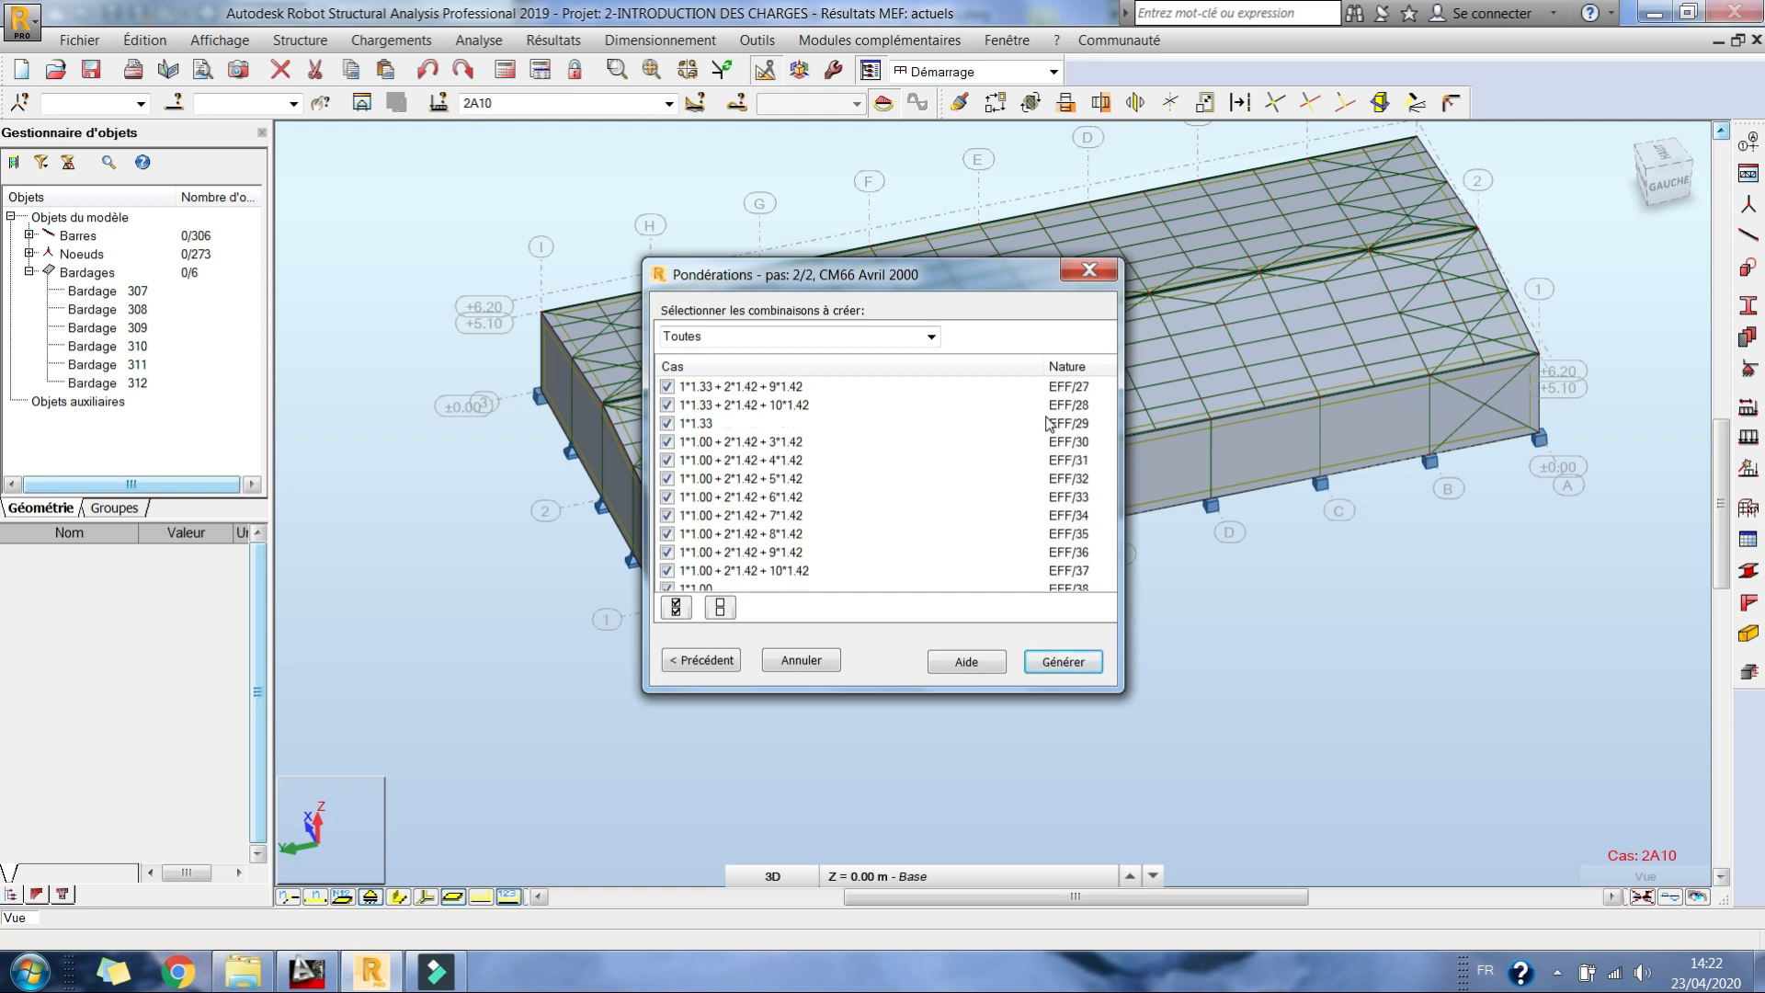
pyautogui.scroll(6, 1052, 462)
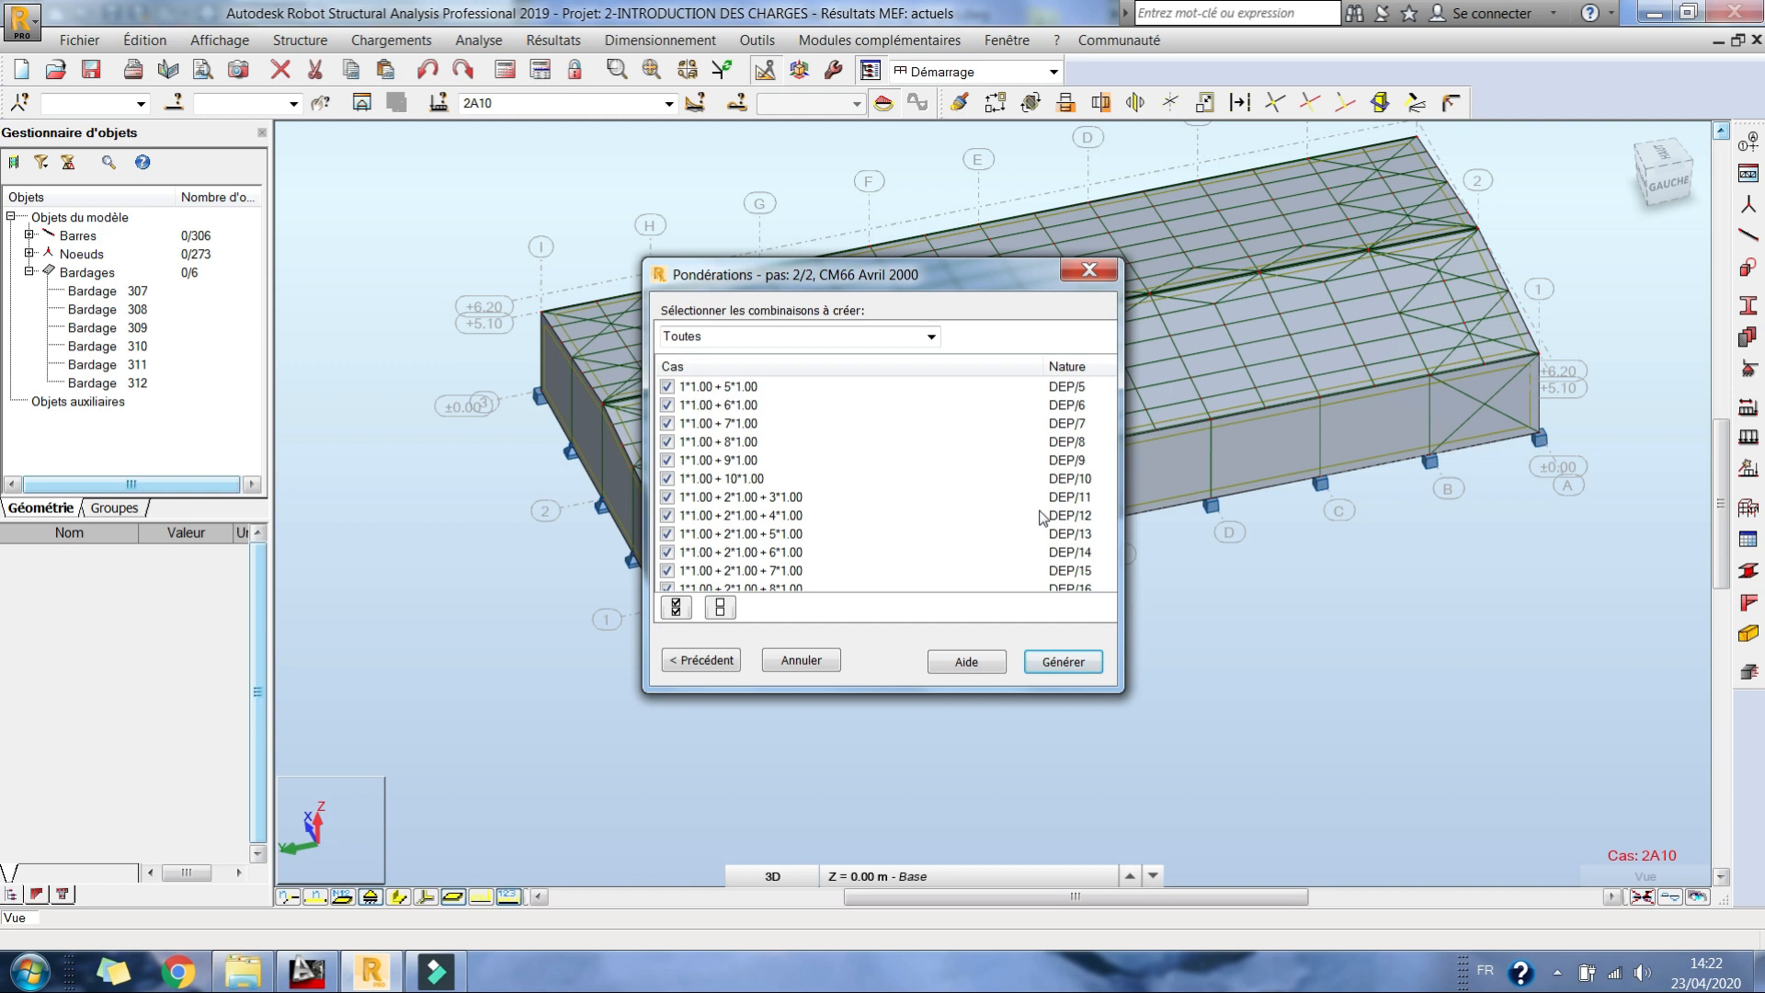
pyautogui.scroll(3, 1045, 518)
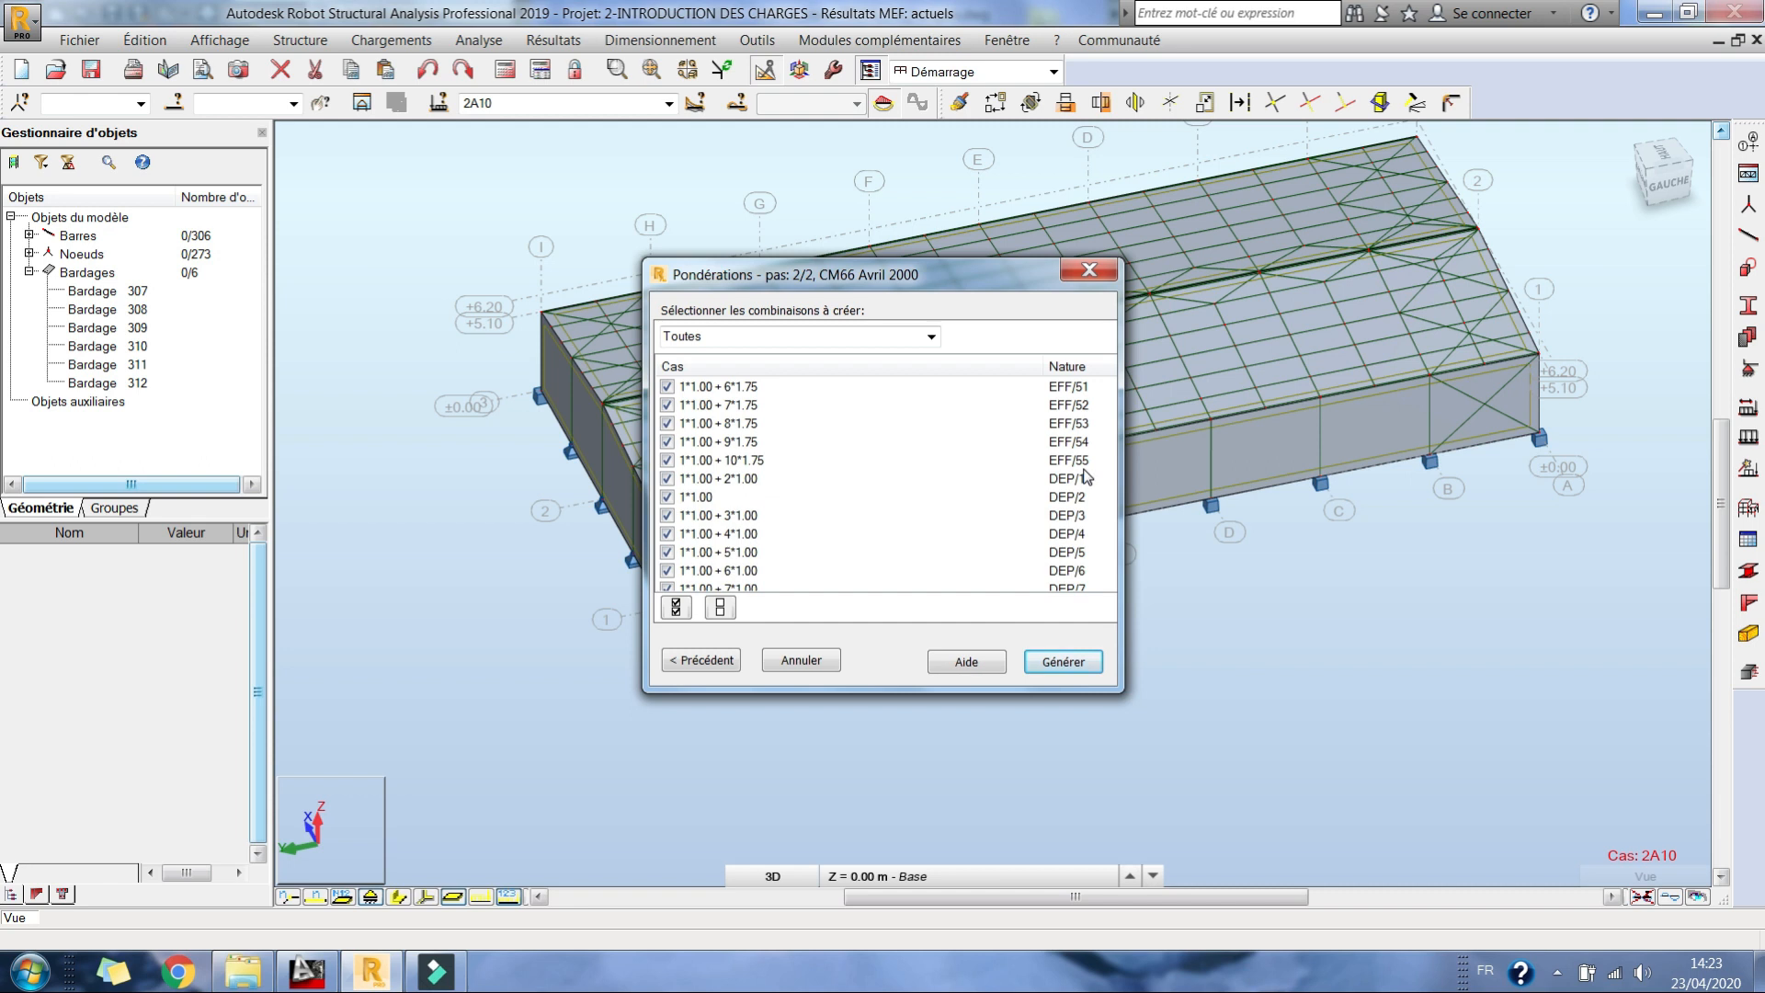
pyautogui.scroll(-4, 1066, 483)
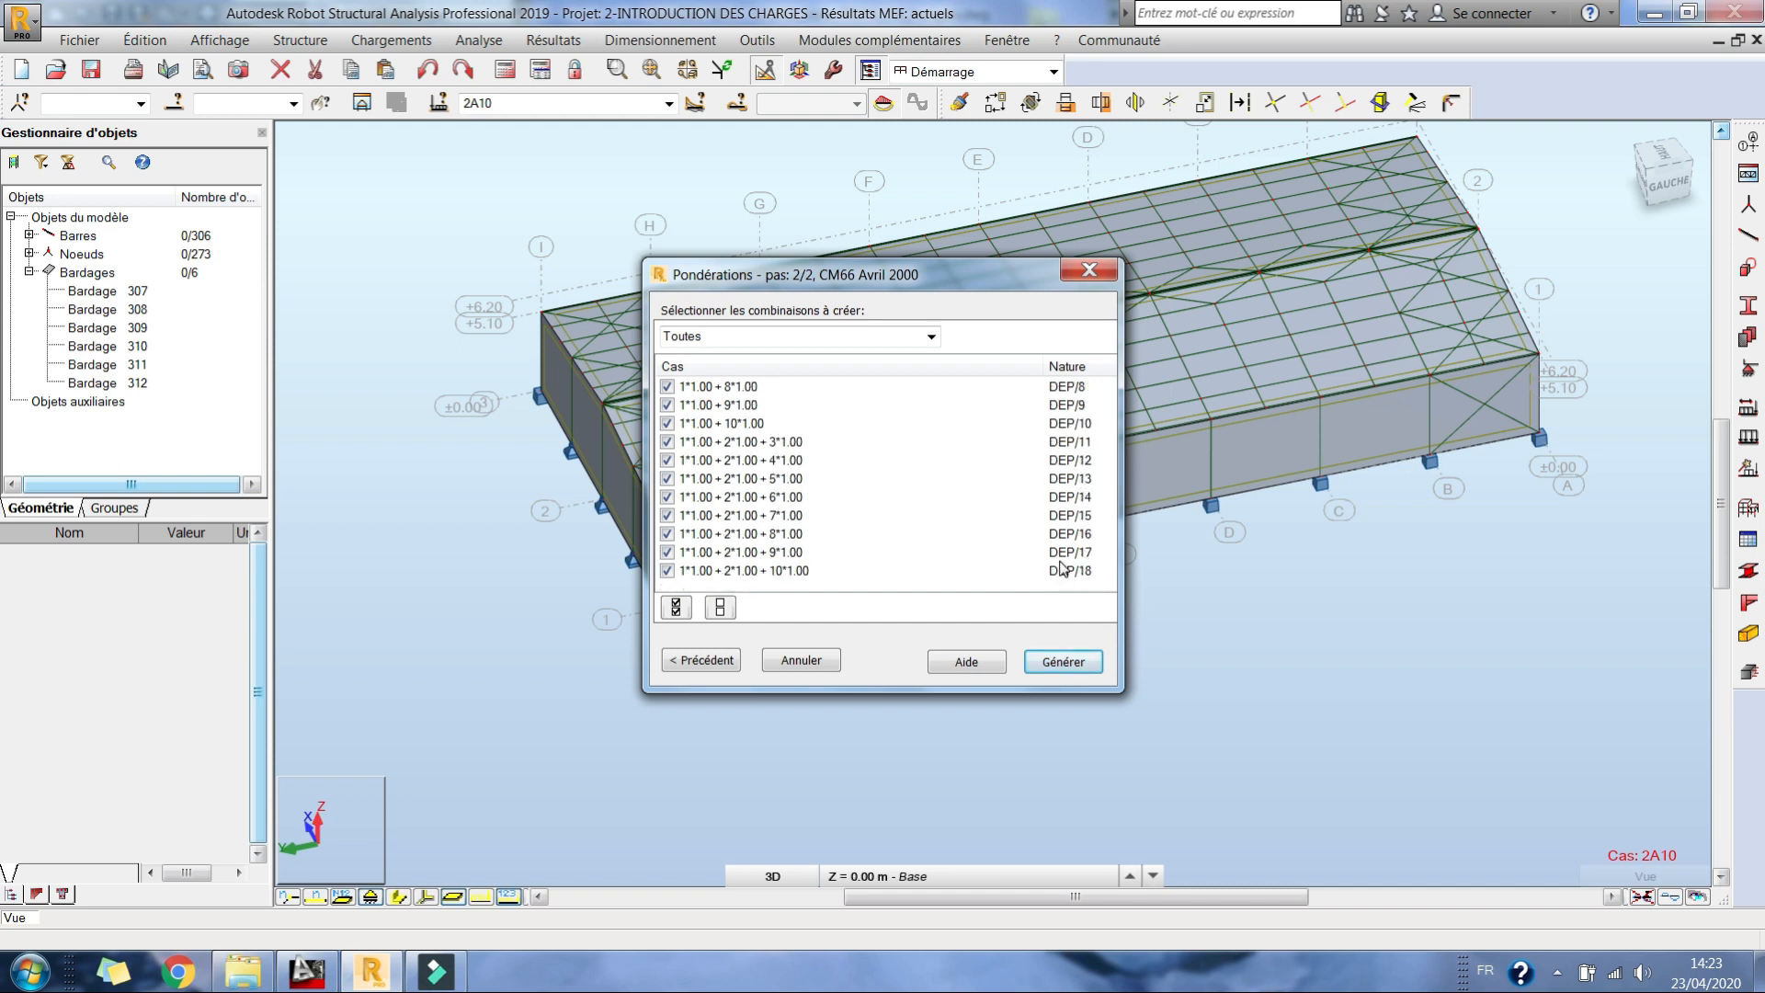
pyautogui.scroll(15, 669, 530)
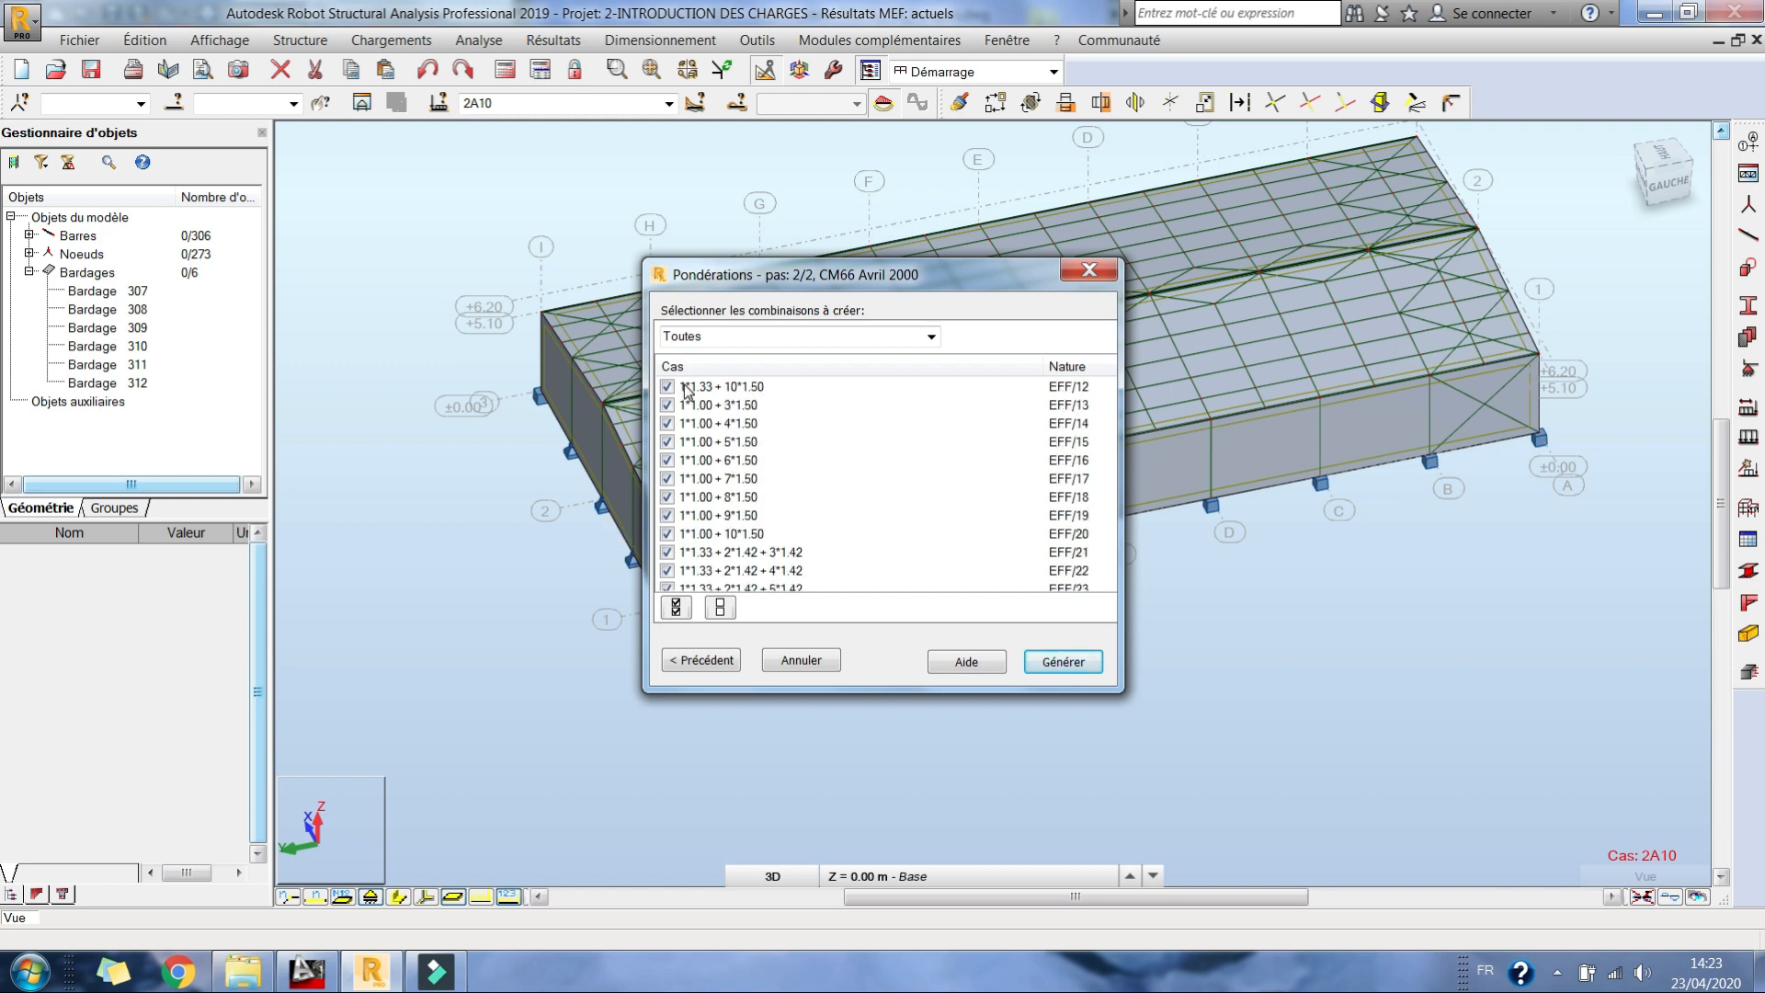
pyautogui.scroll(4, 686, 389)
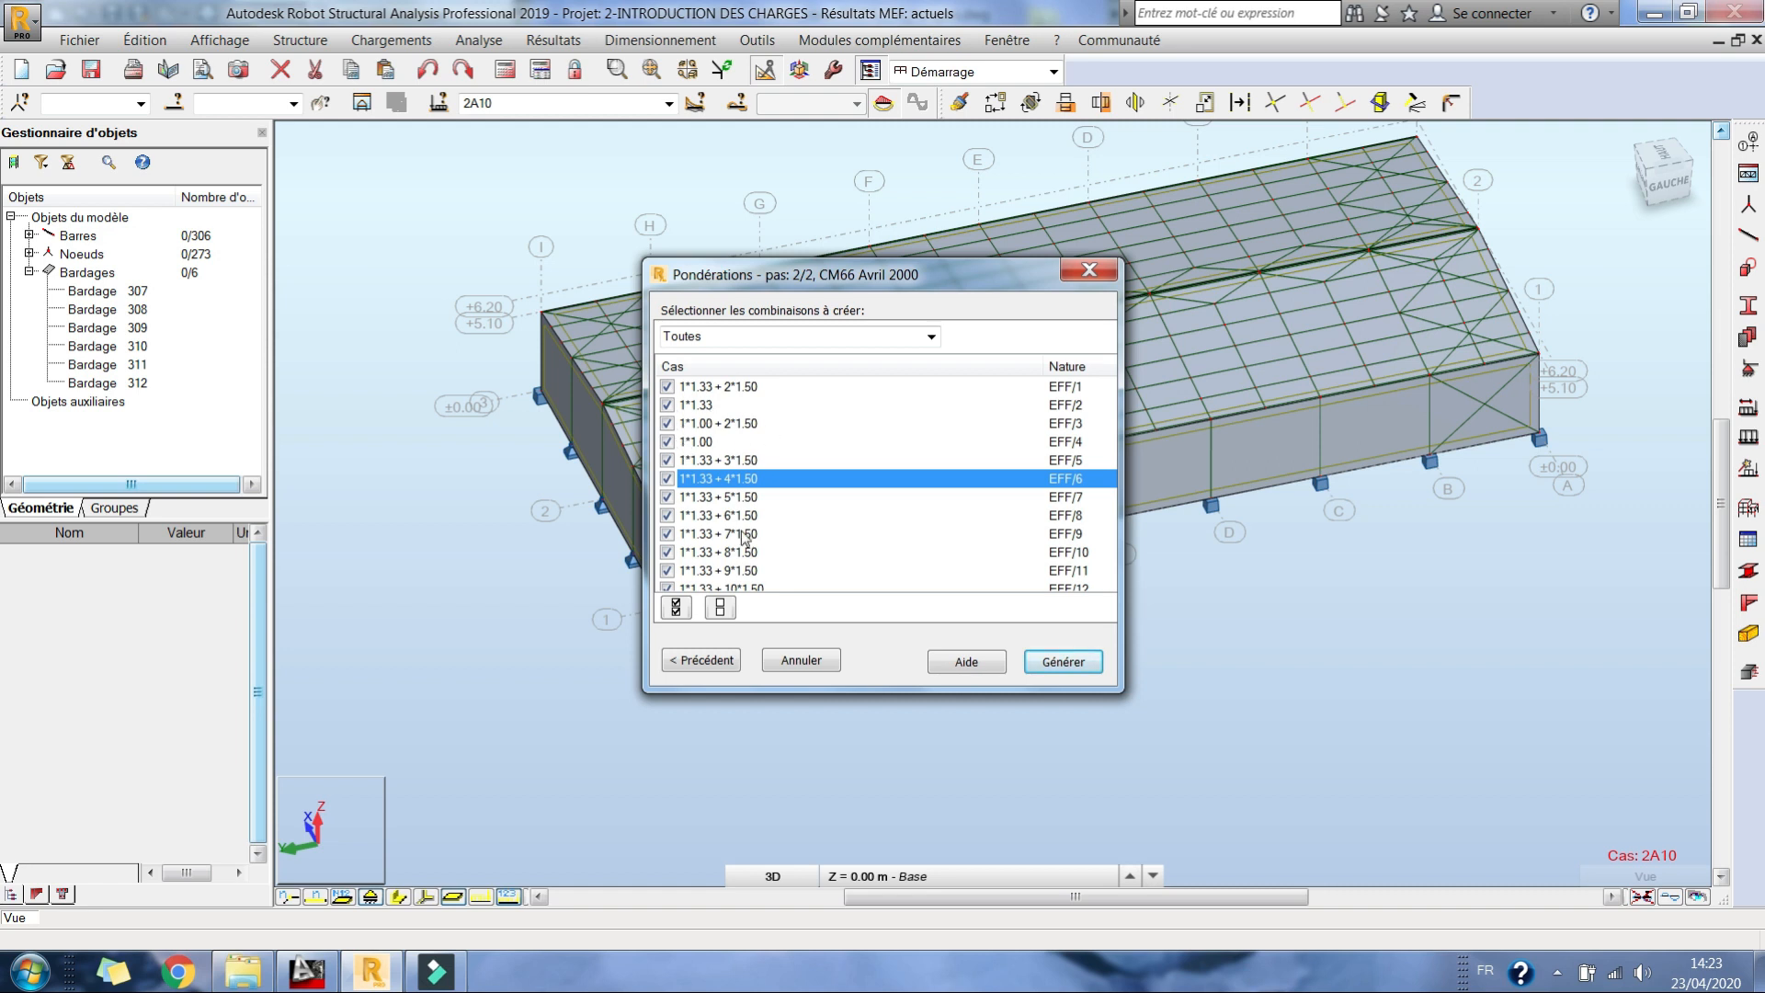
# Step: Generate the selected EFF and DEP combinations under CM66 Avril 2000 and review them in the list of load cases
pyautogui.scroll(-5, 746, 539)
pyautogui.click(1066, 662)
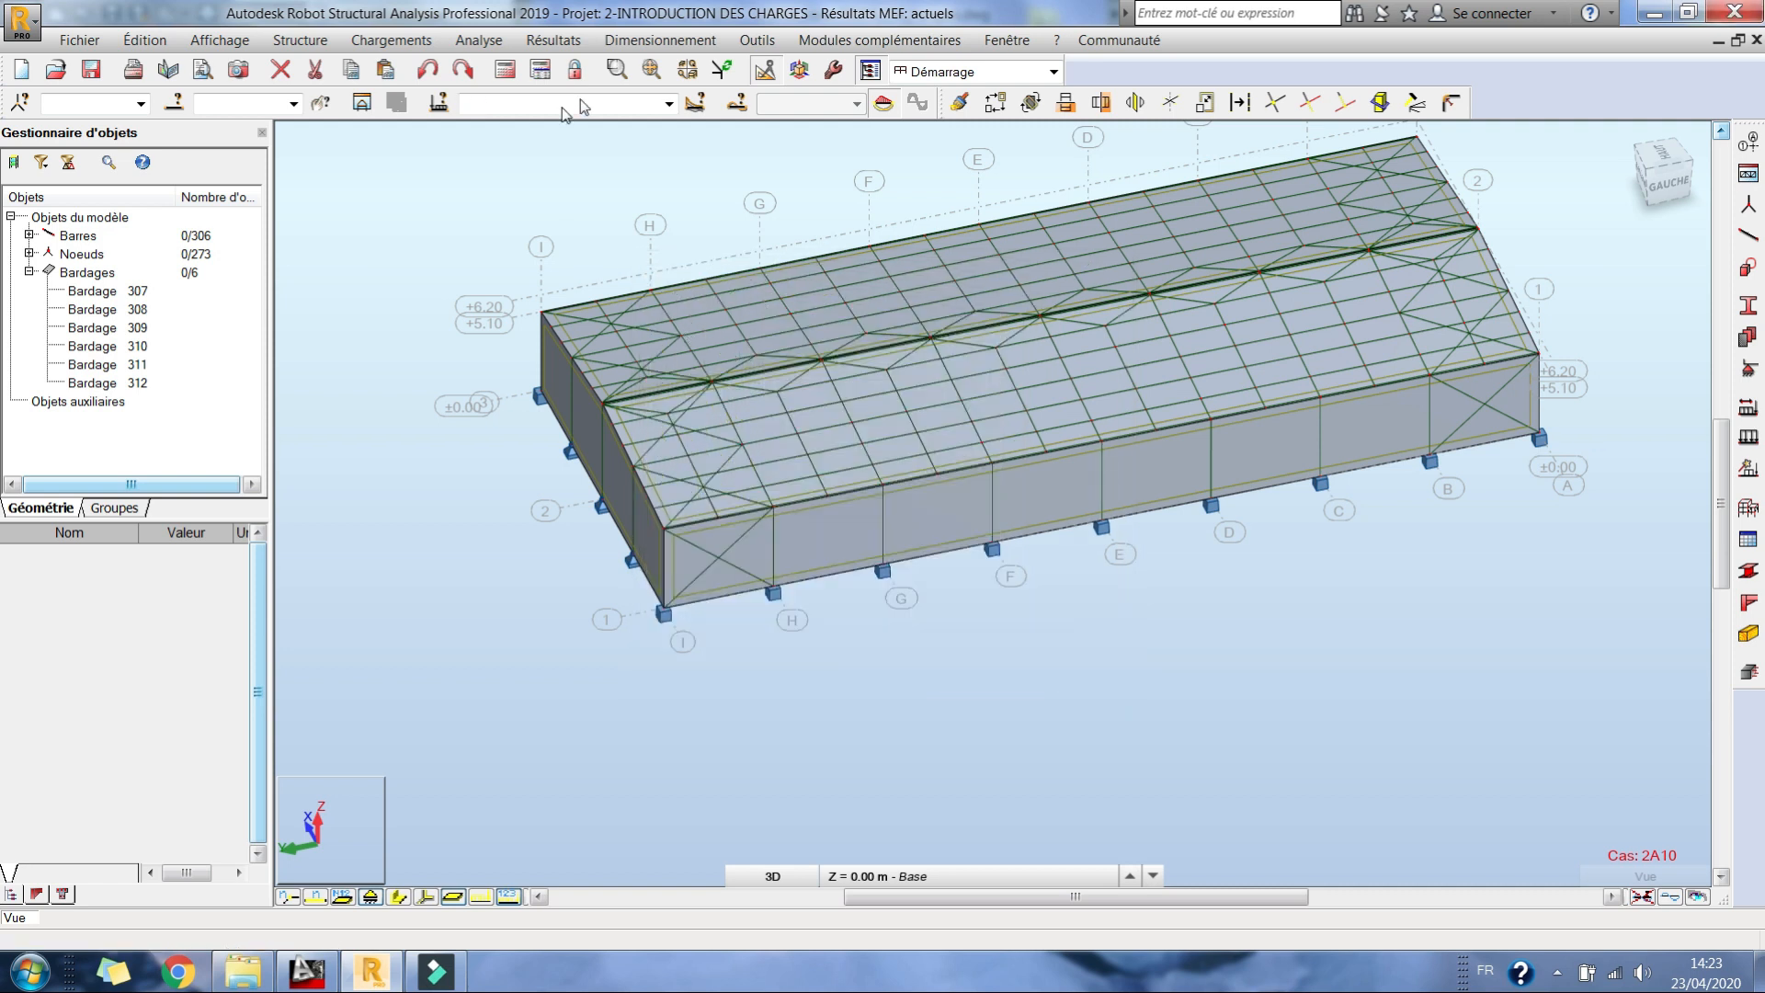
pyautogui.click(667, 104)
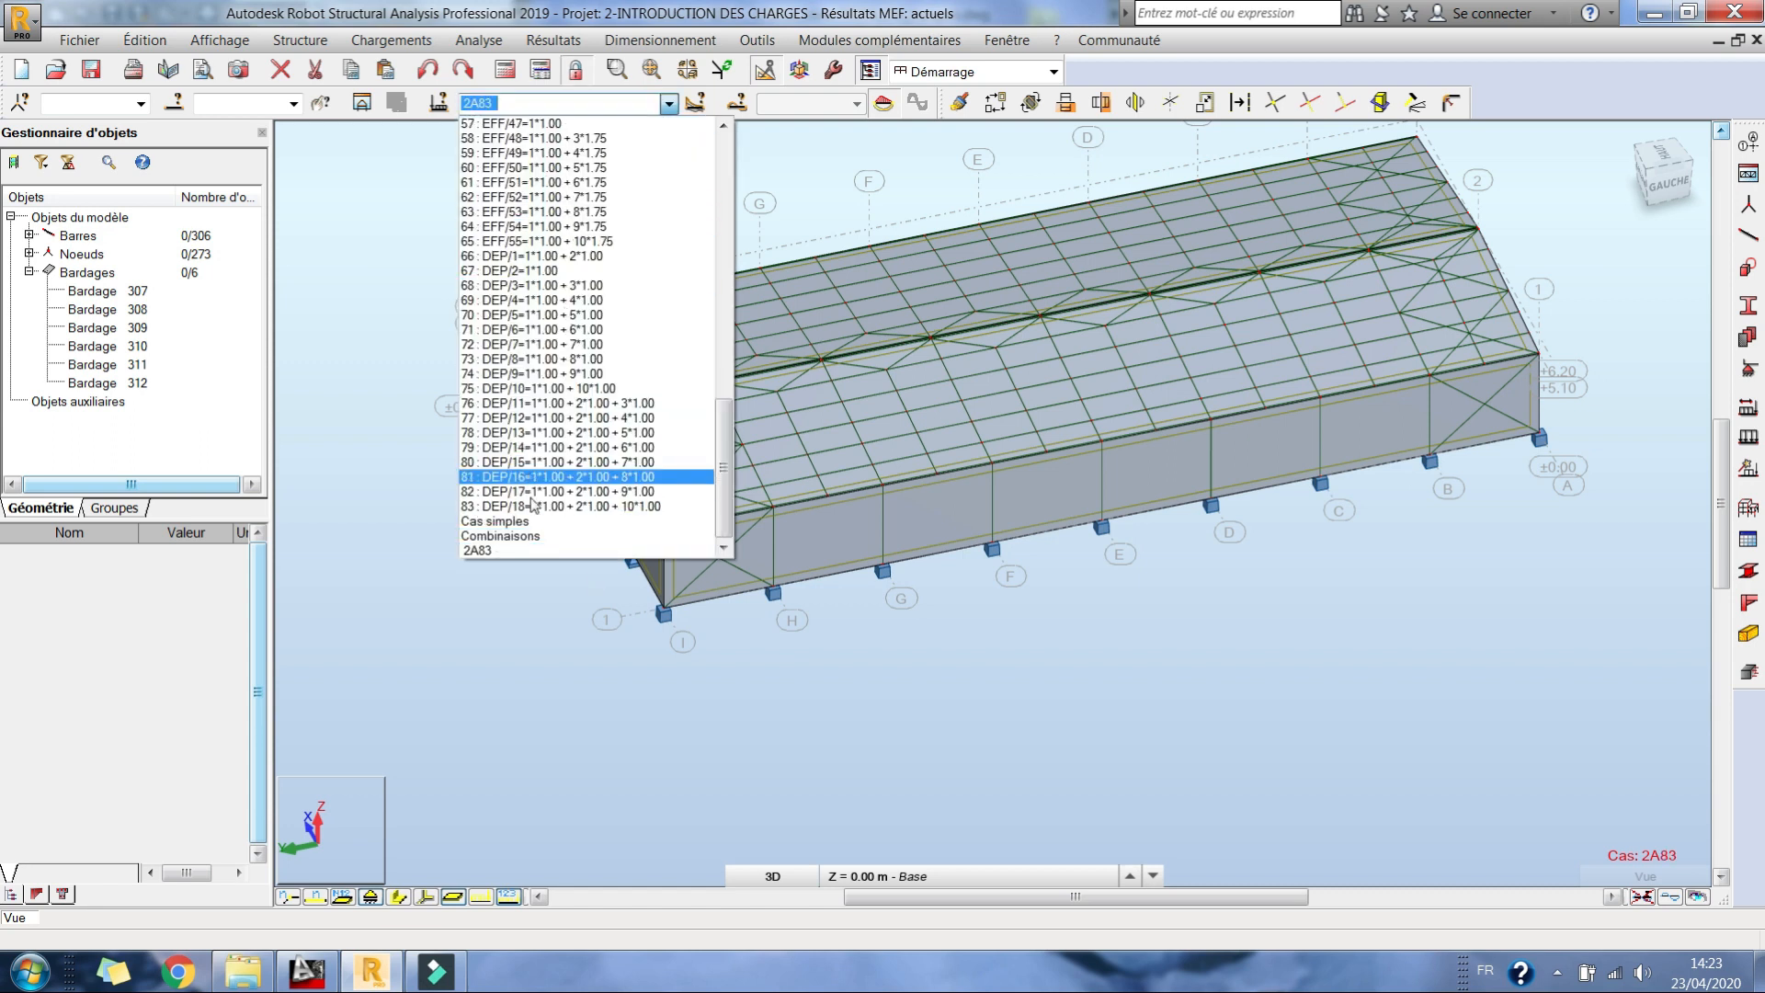
pyautogui.scroll(18, 521, 511)
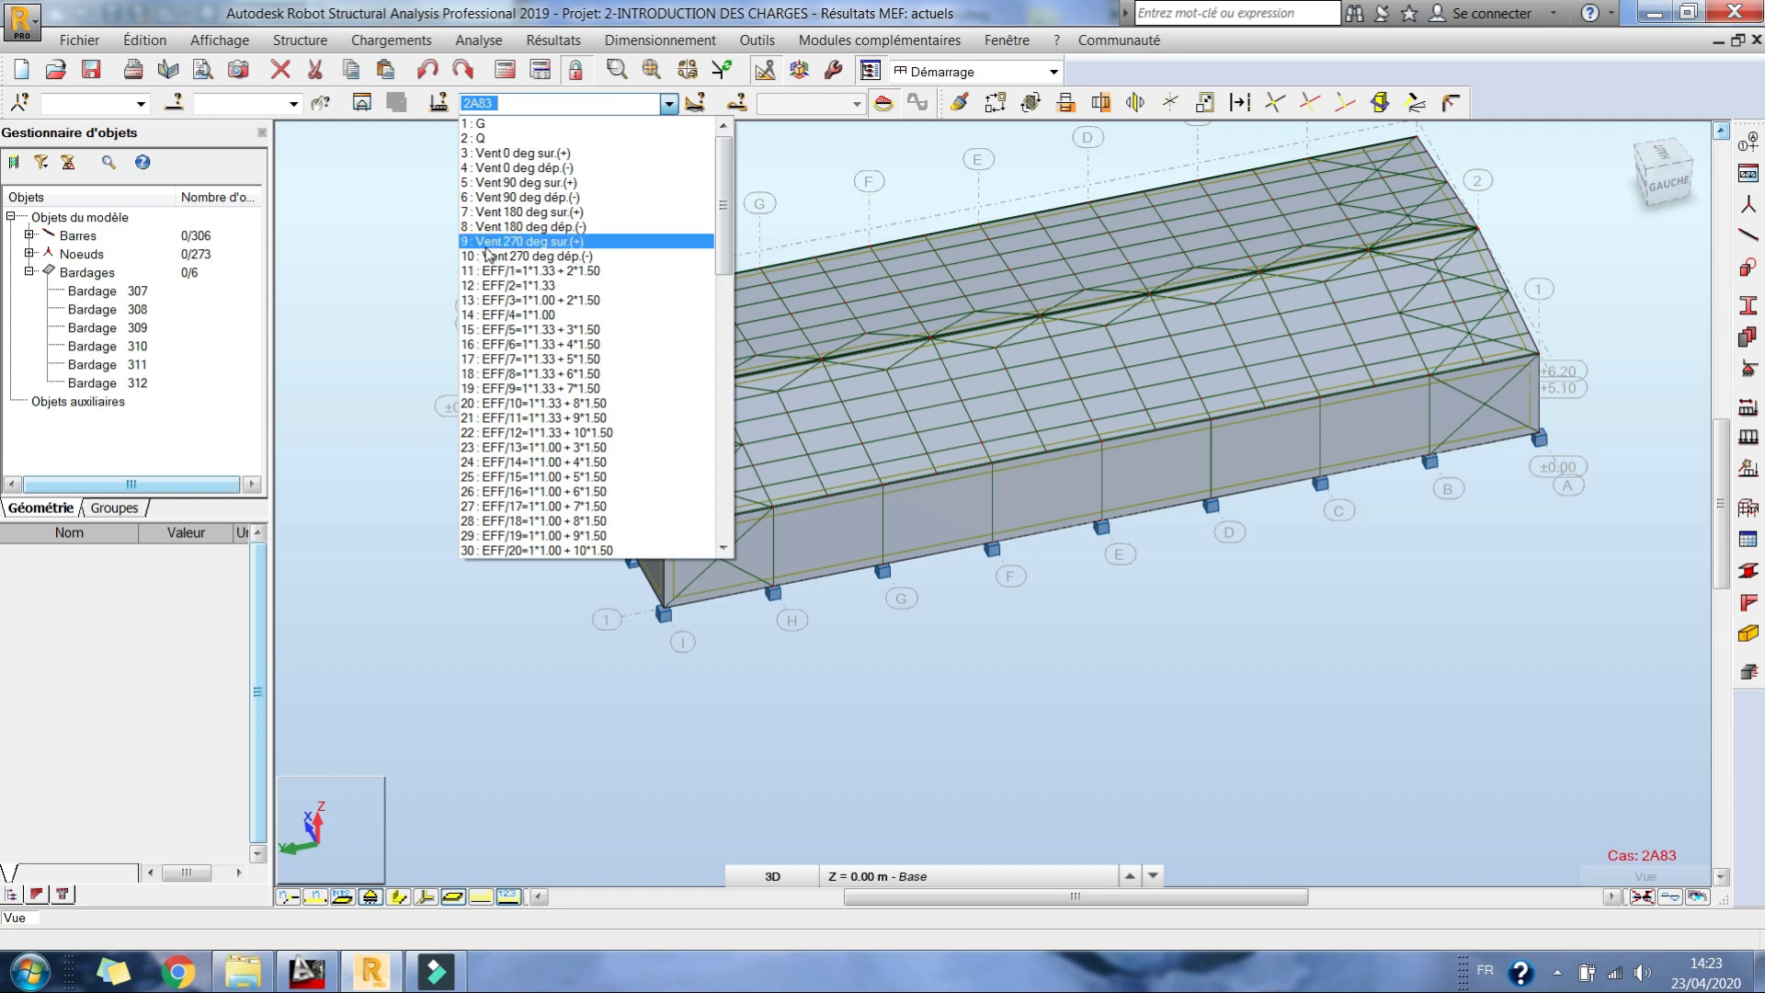
pyautogui.click(375, 260)
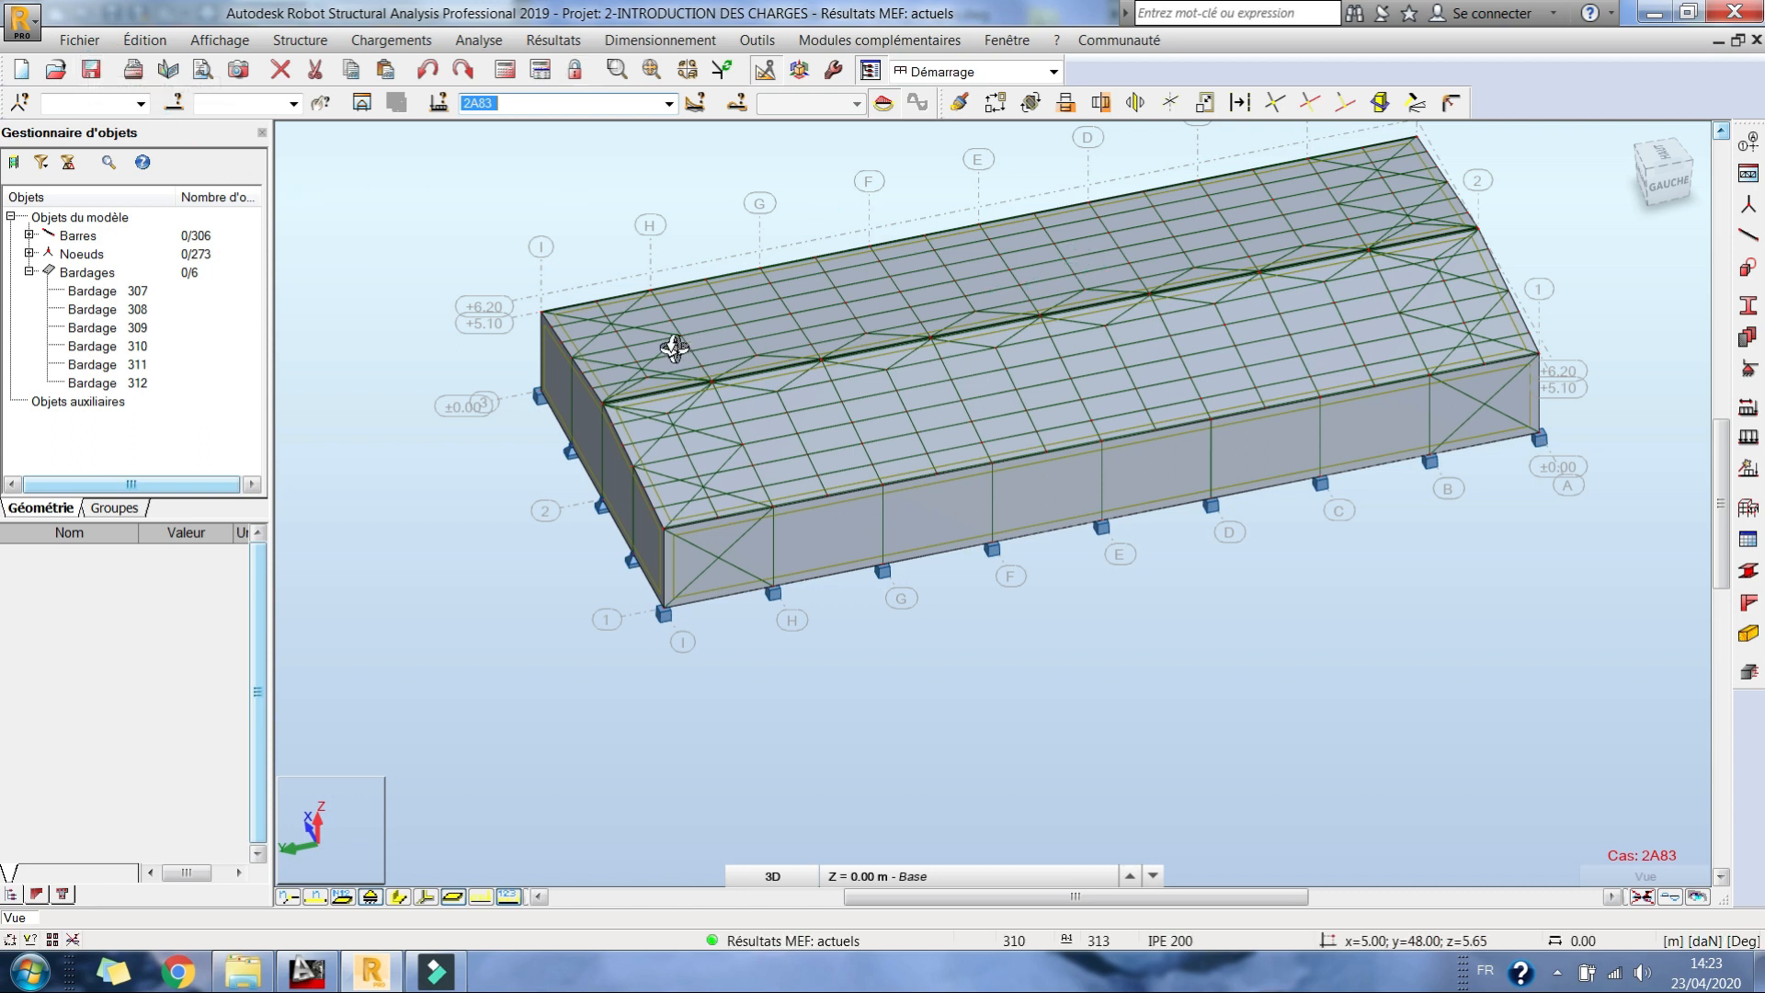
# Step: Select the long side wall along axis 1 and isolate its bars in a separate substructure view
pyautogui.rightClick(533, 348)
pyautogui.click(625, 390)
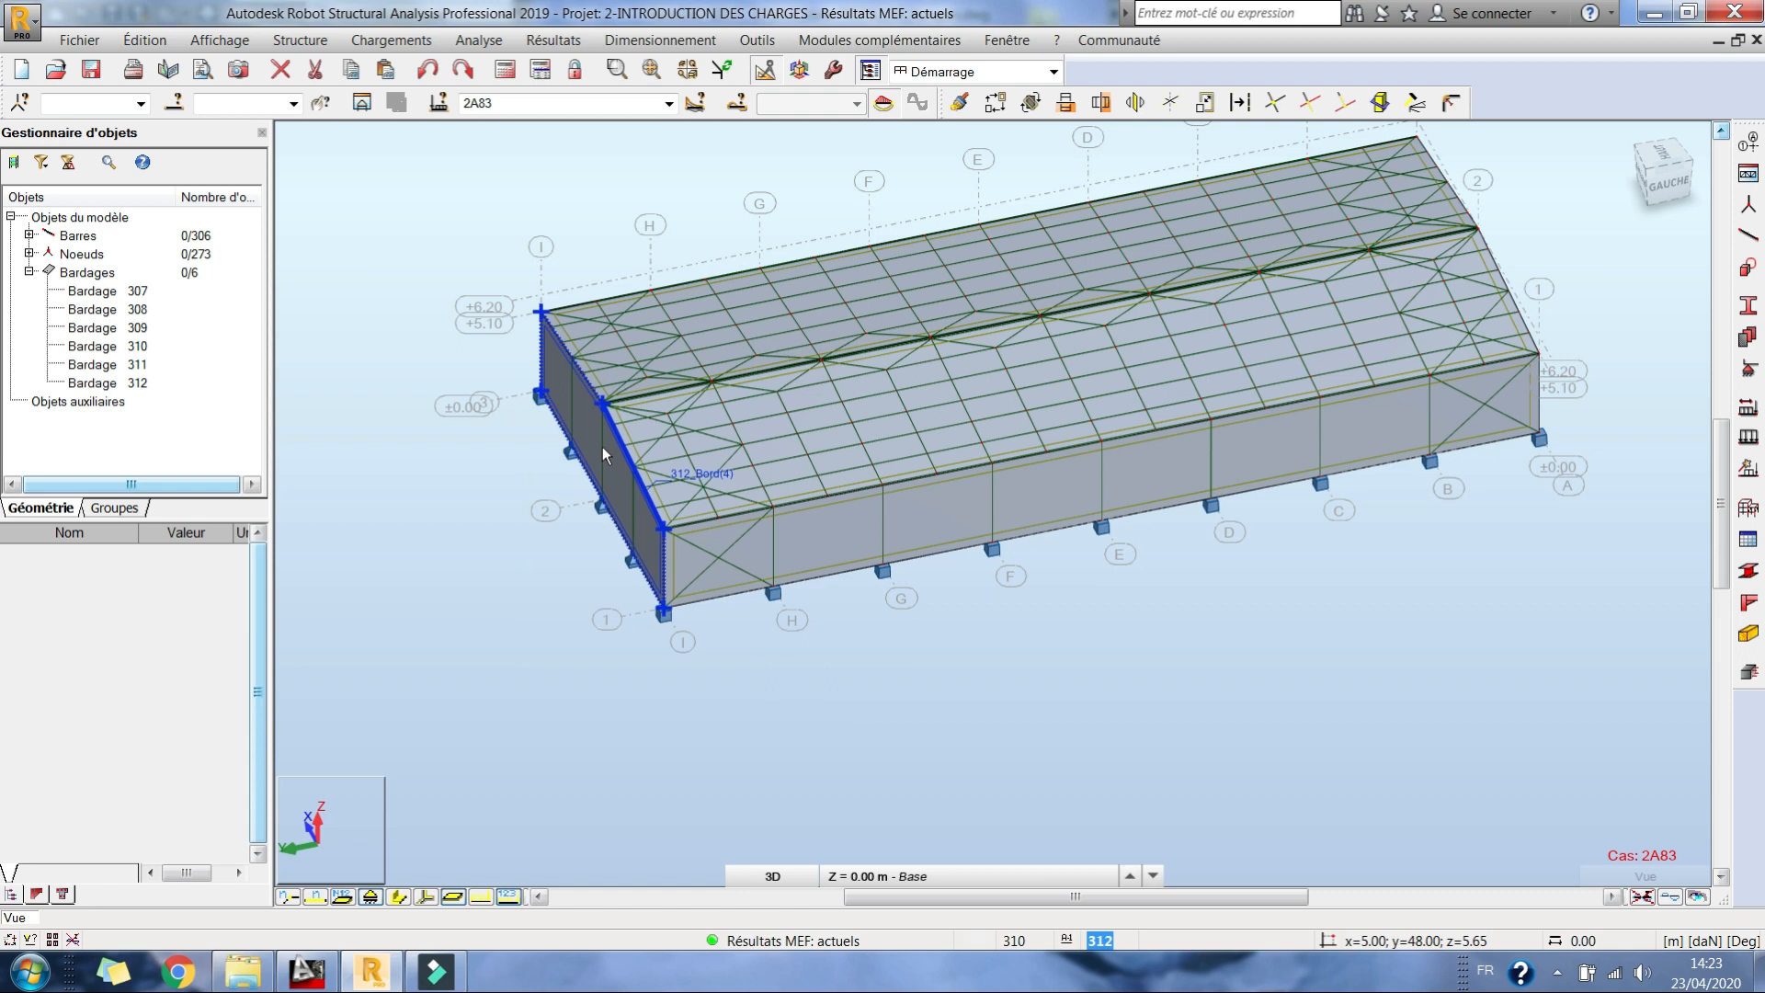
pyautogui.scroll(3, 604, 515)
pyautogui.click(740, 648)
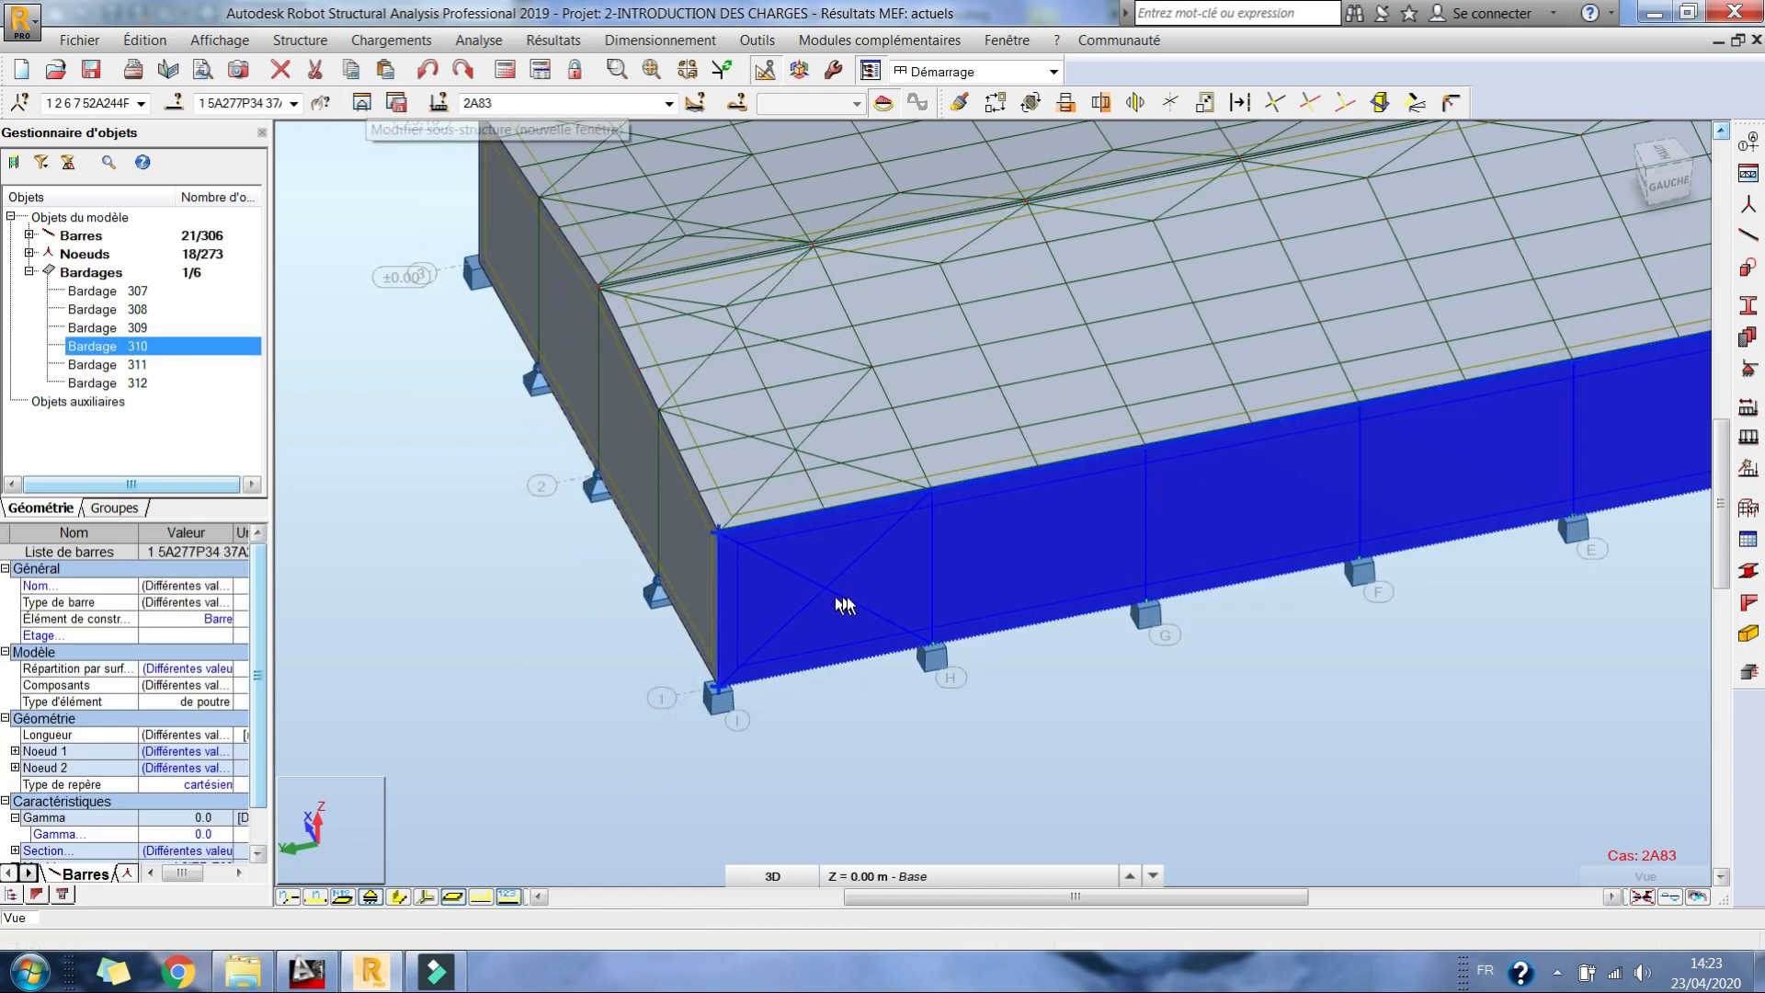
pyautogui.keyDown('ctrl'); pyautogui.click(996, 570); pyautogui.keyUp('ctrl')
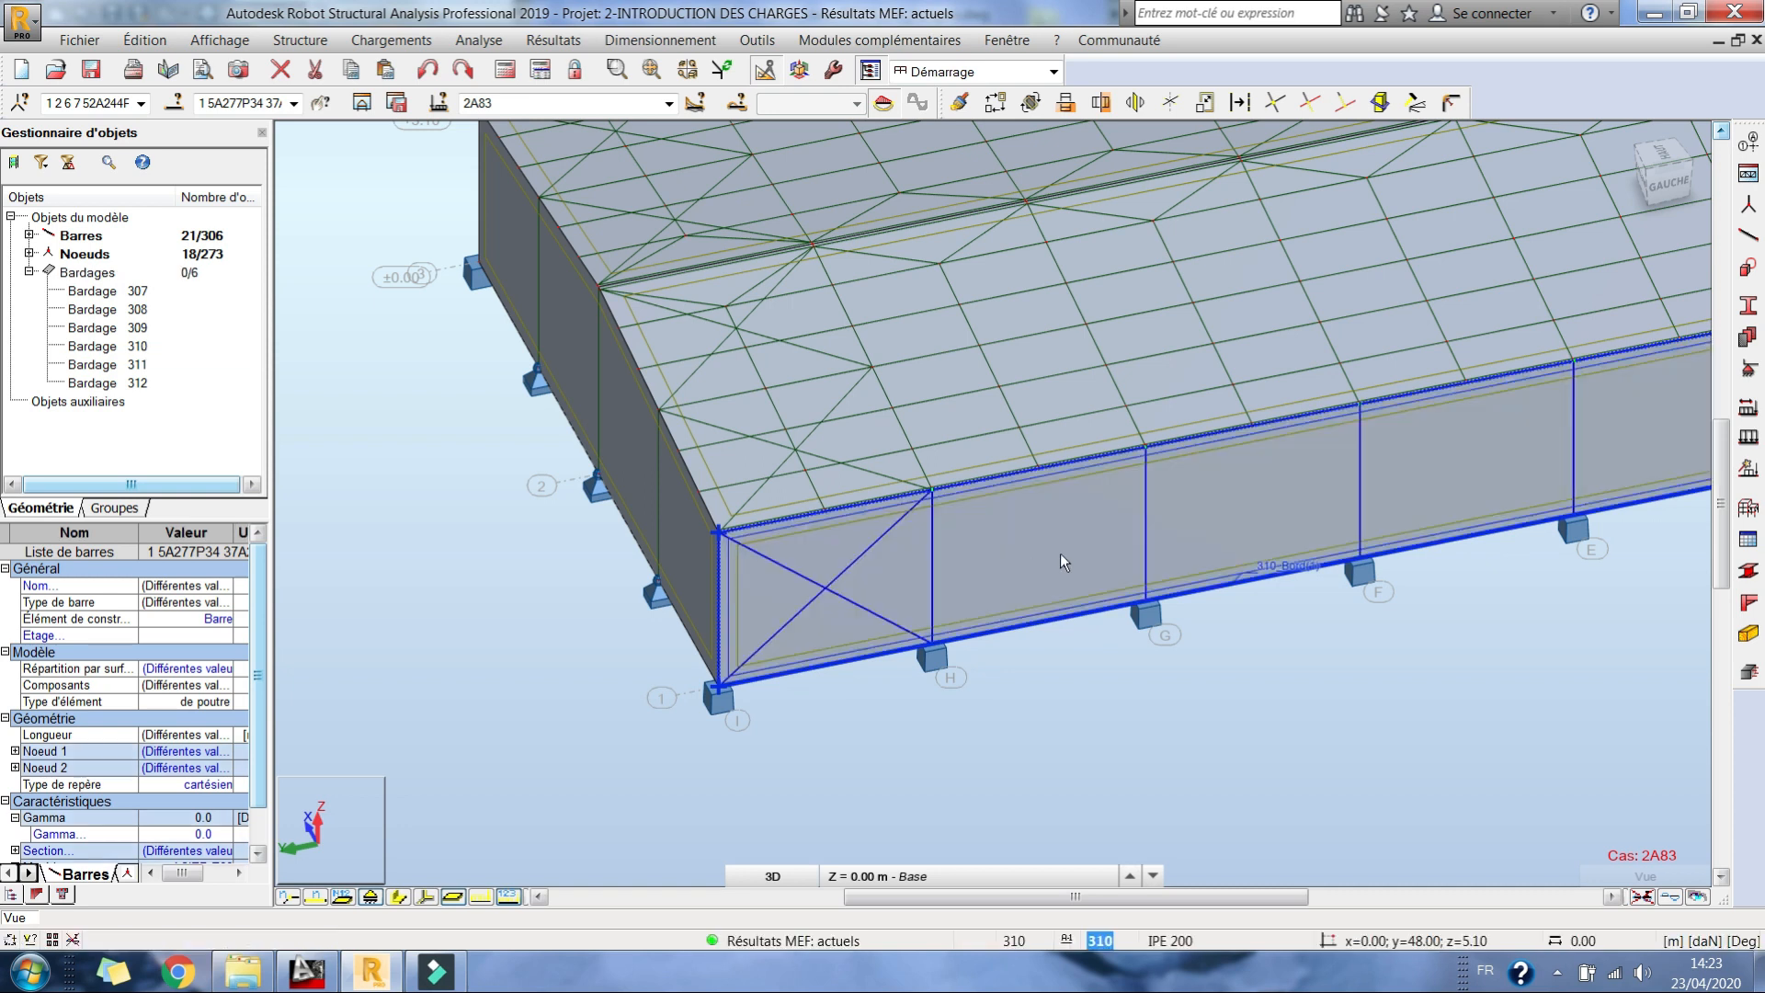
pyautogui.moveTo(1140, 416); pyautogui.dragTo(1055, 412, button='middle')
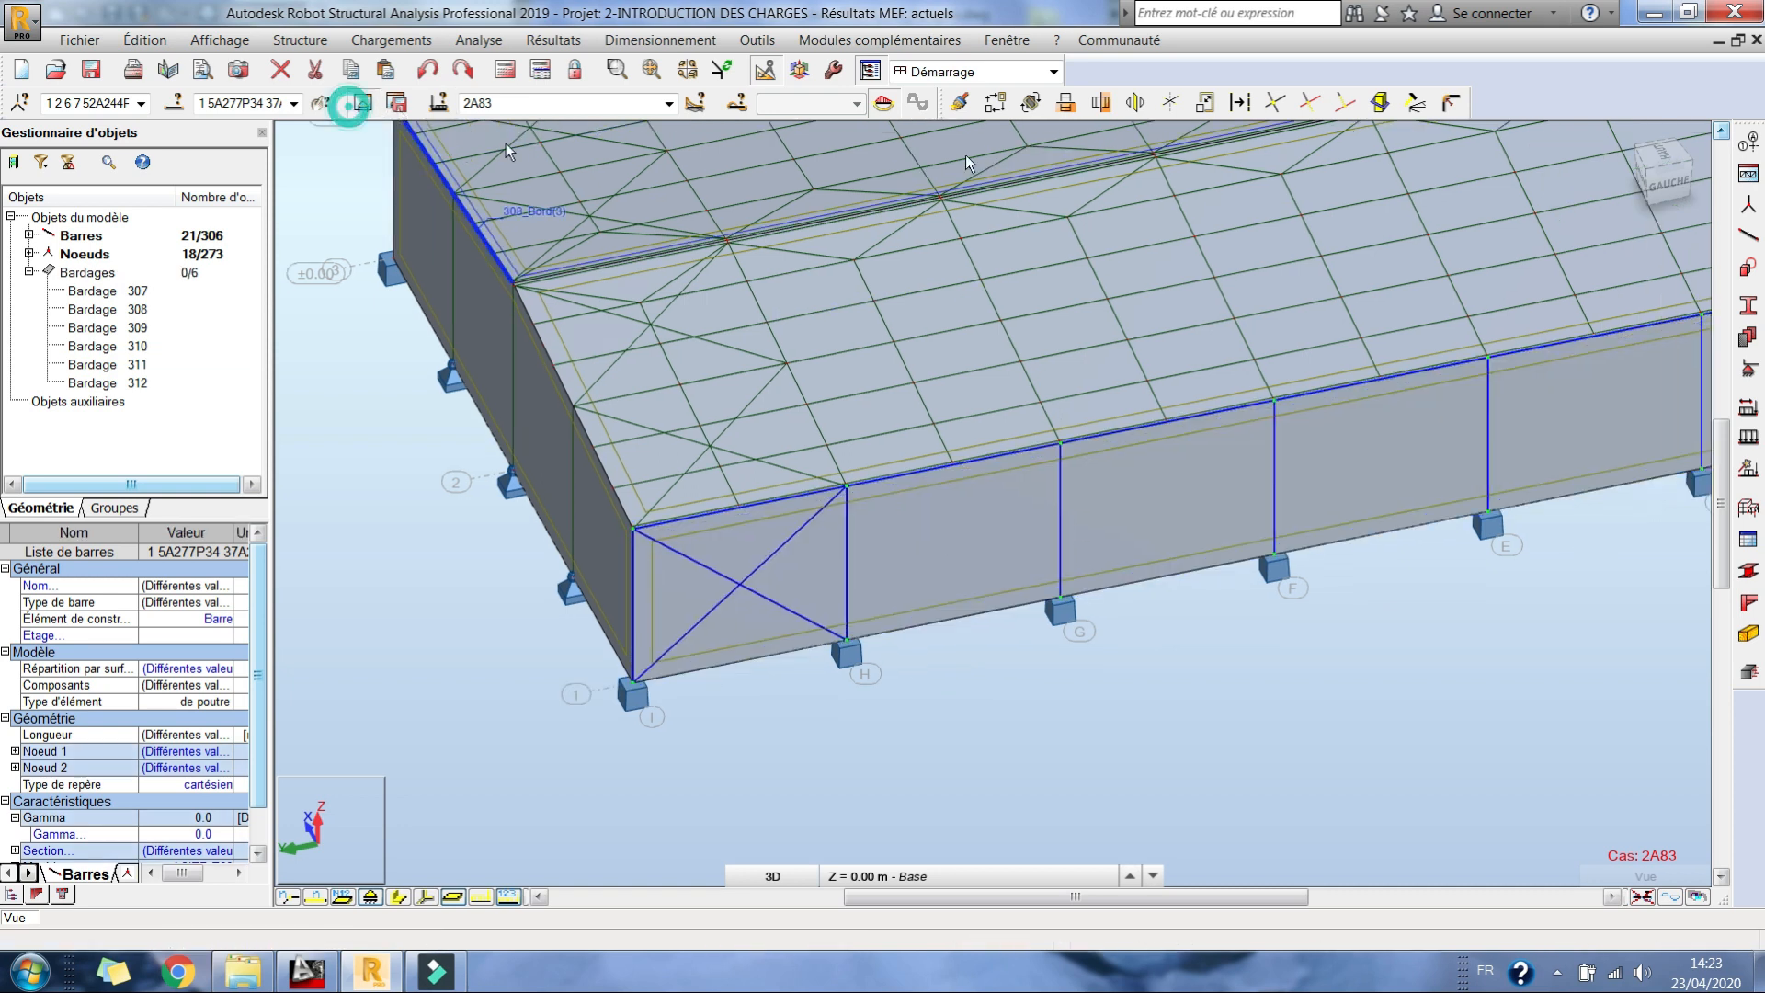
pyautogui.click(362, 103)
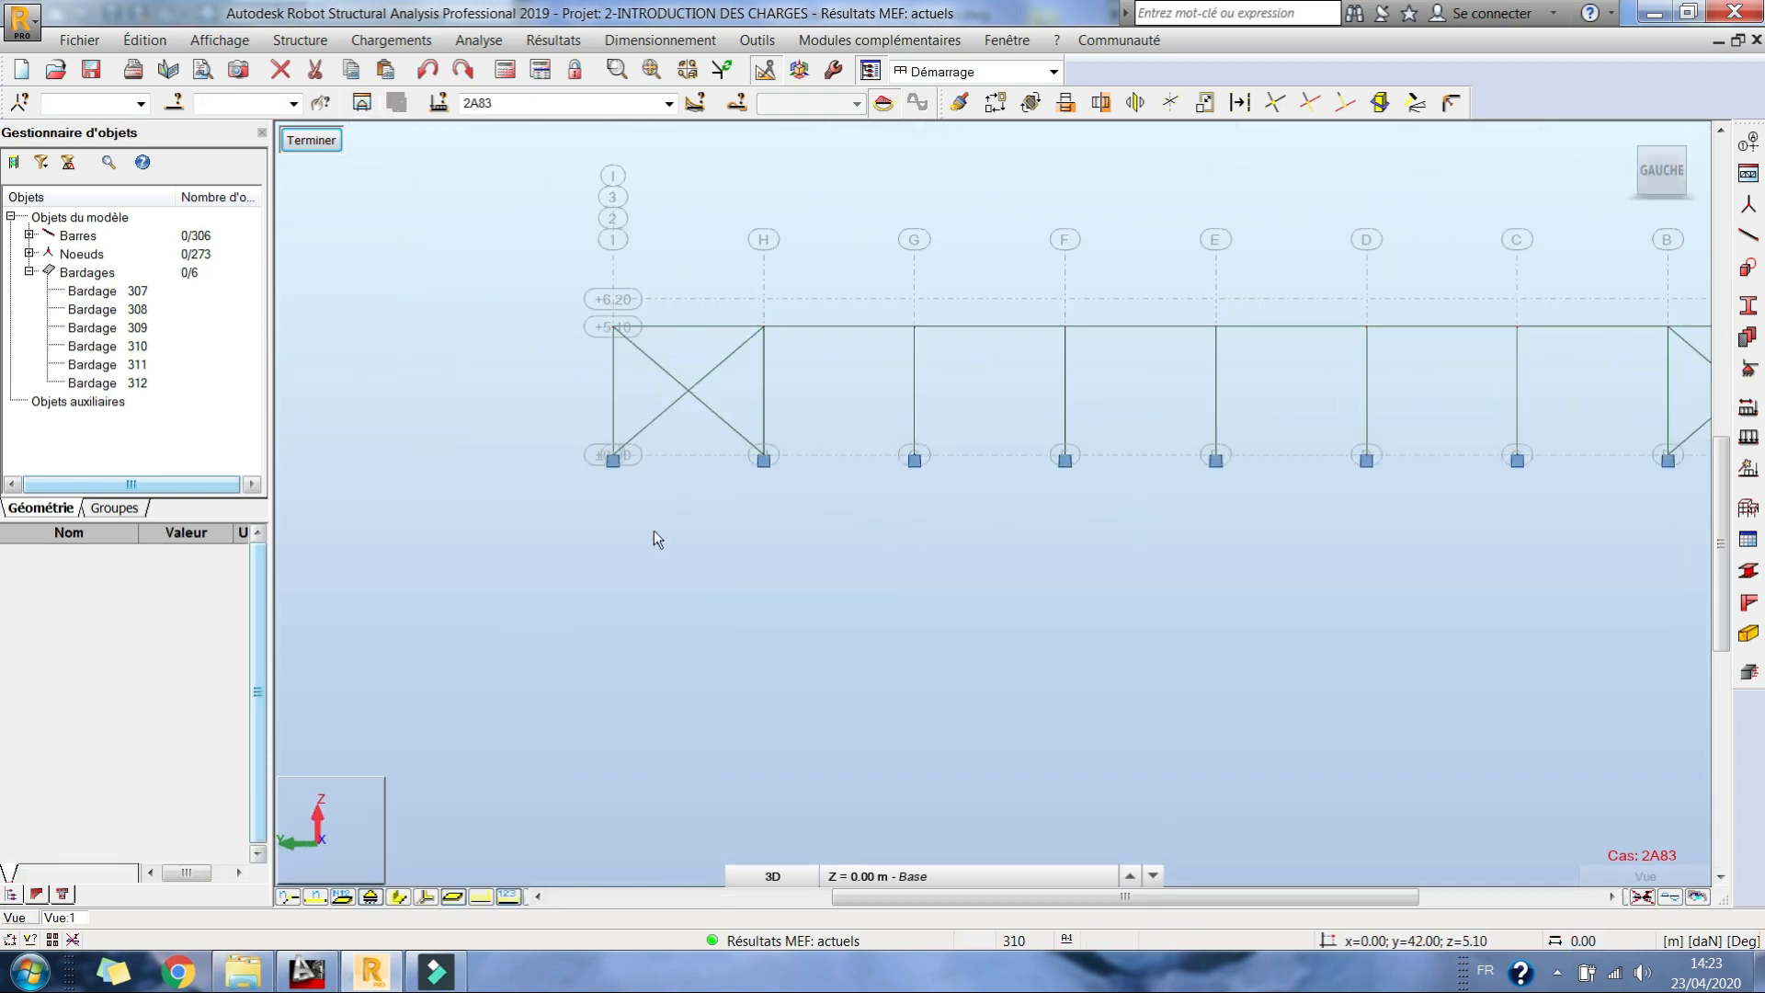
# Step: Examine the columns, bracing bays and fixed column bases along the isolated side wall elevation
pyautogui.moveTo(1108, 354); pyautogui.dragTo(1046, 381, button='middle')
pyautogui.moveTo(653, 410); pyautogui.dragTo(709, 406, button='middle')
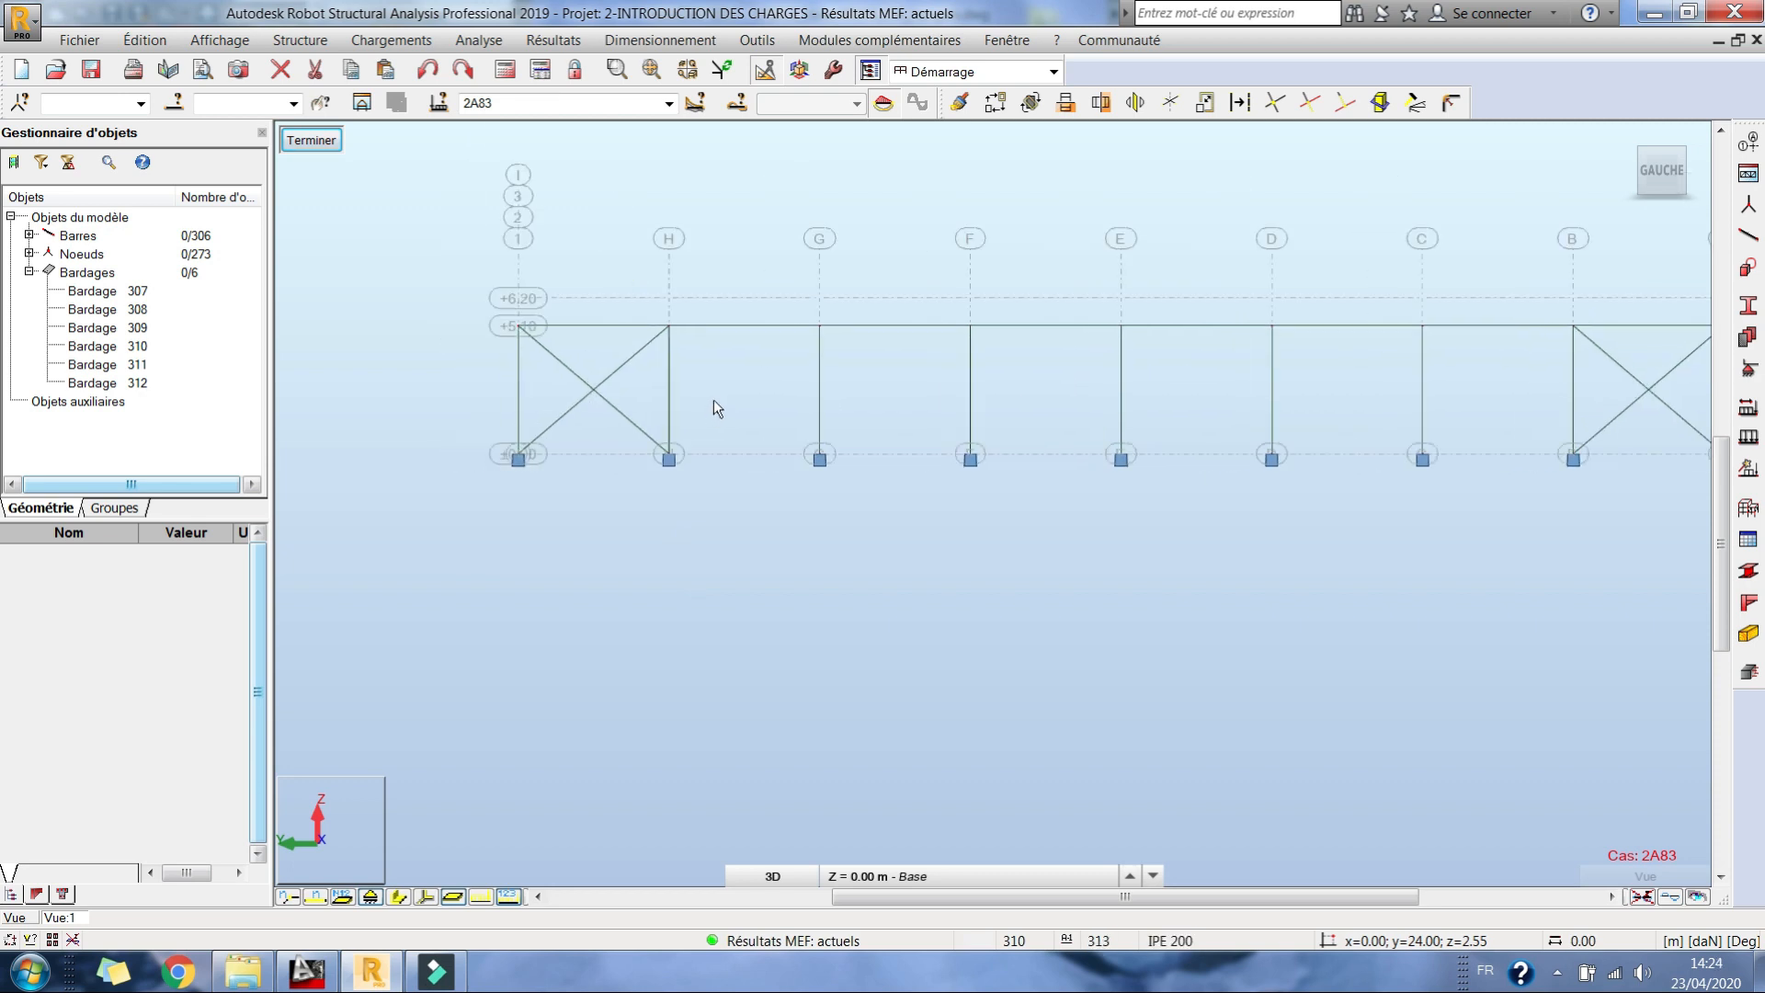
pyautogui.moveTo(1009, 346); pyautogui.dragTo(929, 330, button='middle')
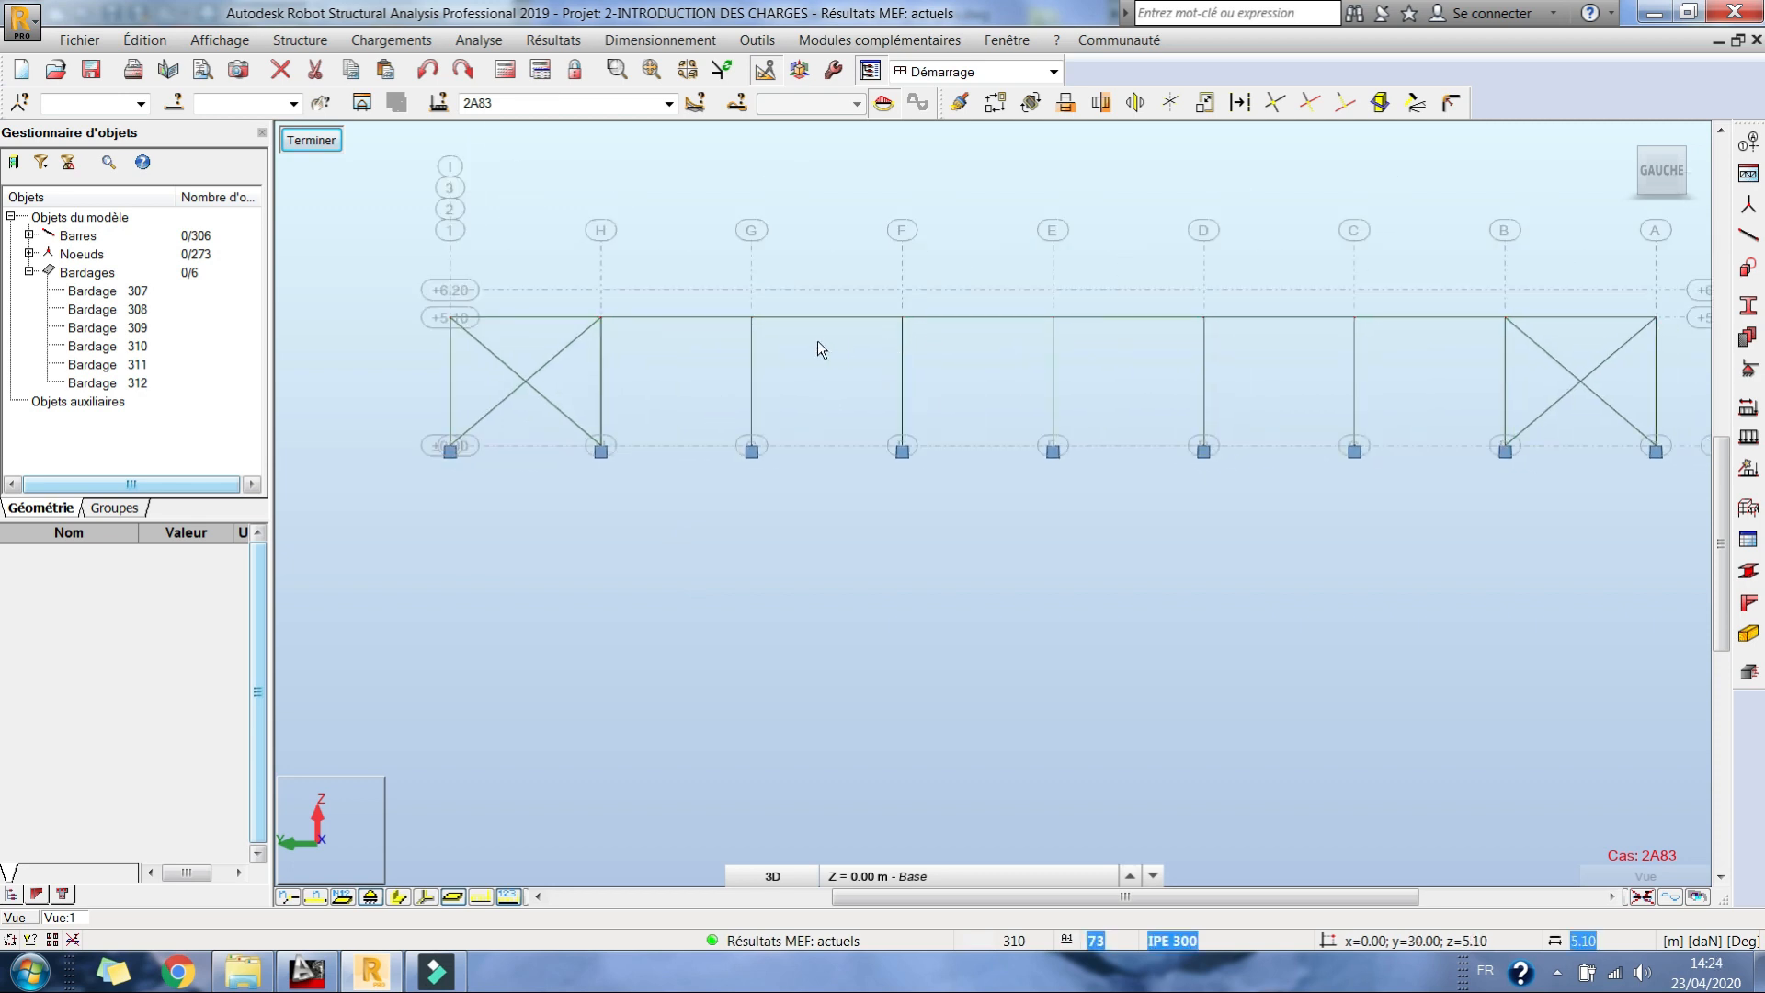
pyautogui.moveTo(821, 350); pyautogui.dragTo(819, 366, button='middle')
pyautogui.moveTo(405, 377); pyautogui.dragTo(534, 342, button='middle')
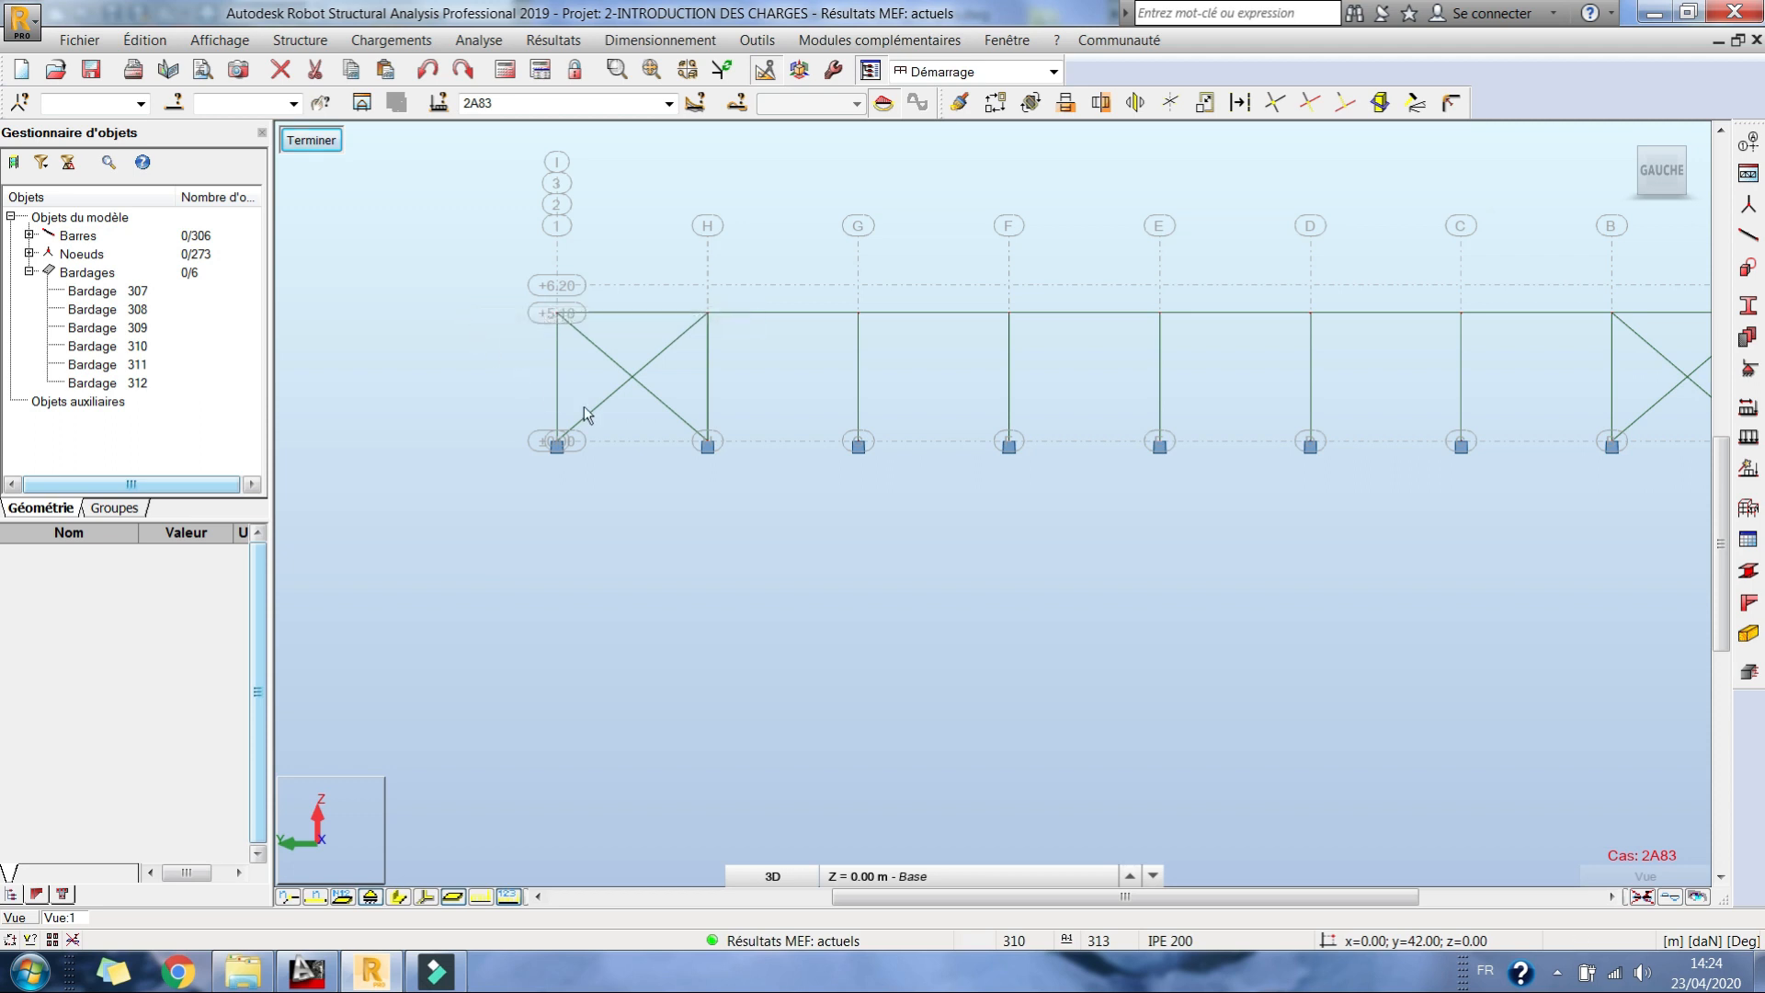
pyautogui.moveTo(897, 422); pyautogui.dragTo(824, 371, button='middle')
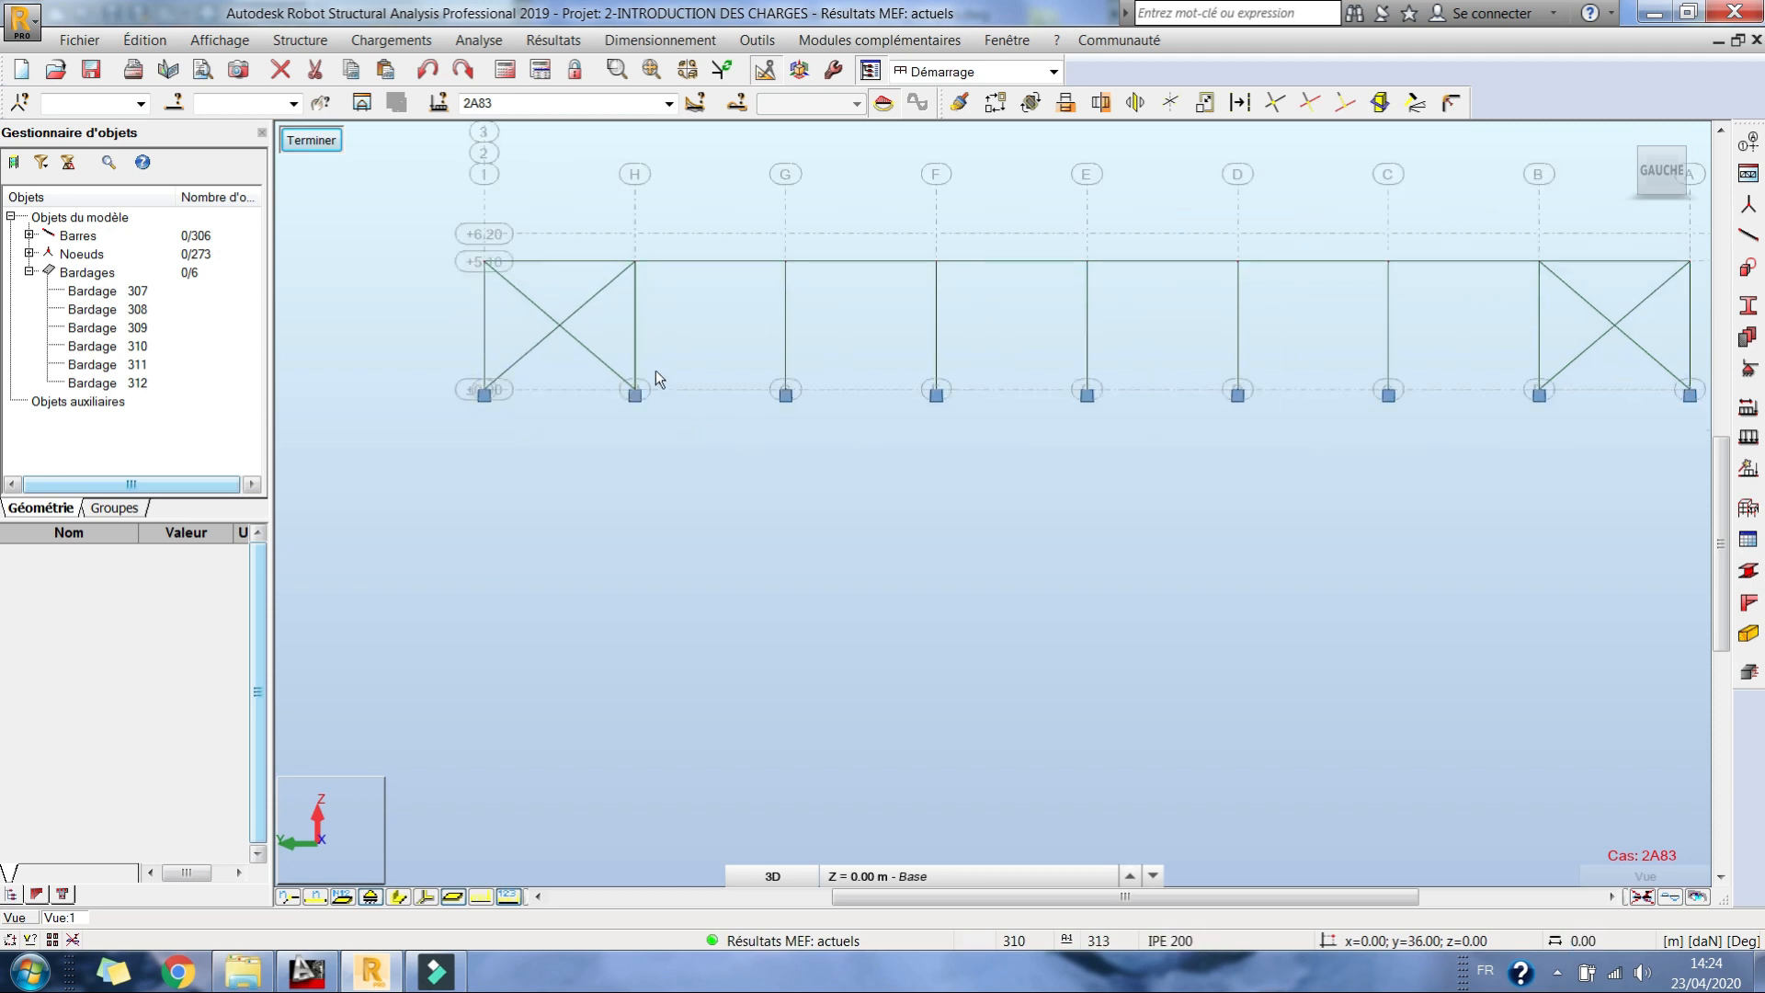
pyautogui.moveTo(781, 448); pyautogui.dragTo(753, 494, button='middle')
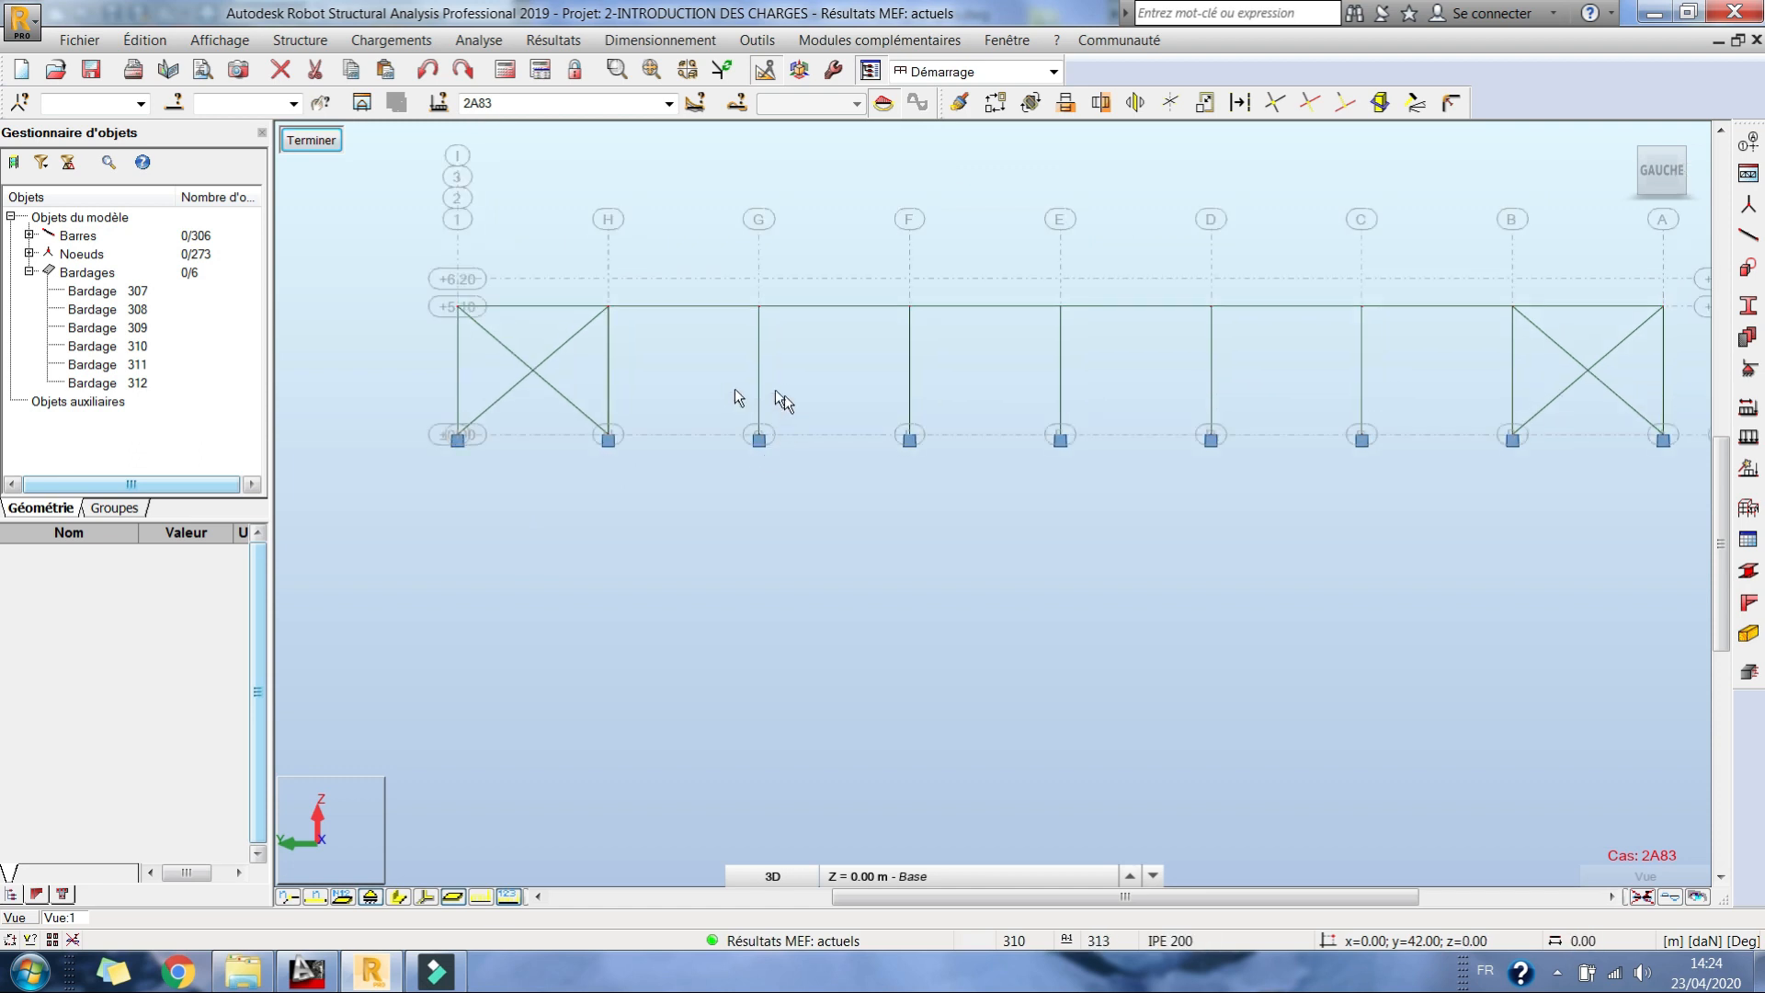
pyautogui.scroll(2, 755, 440)
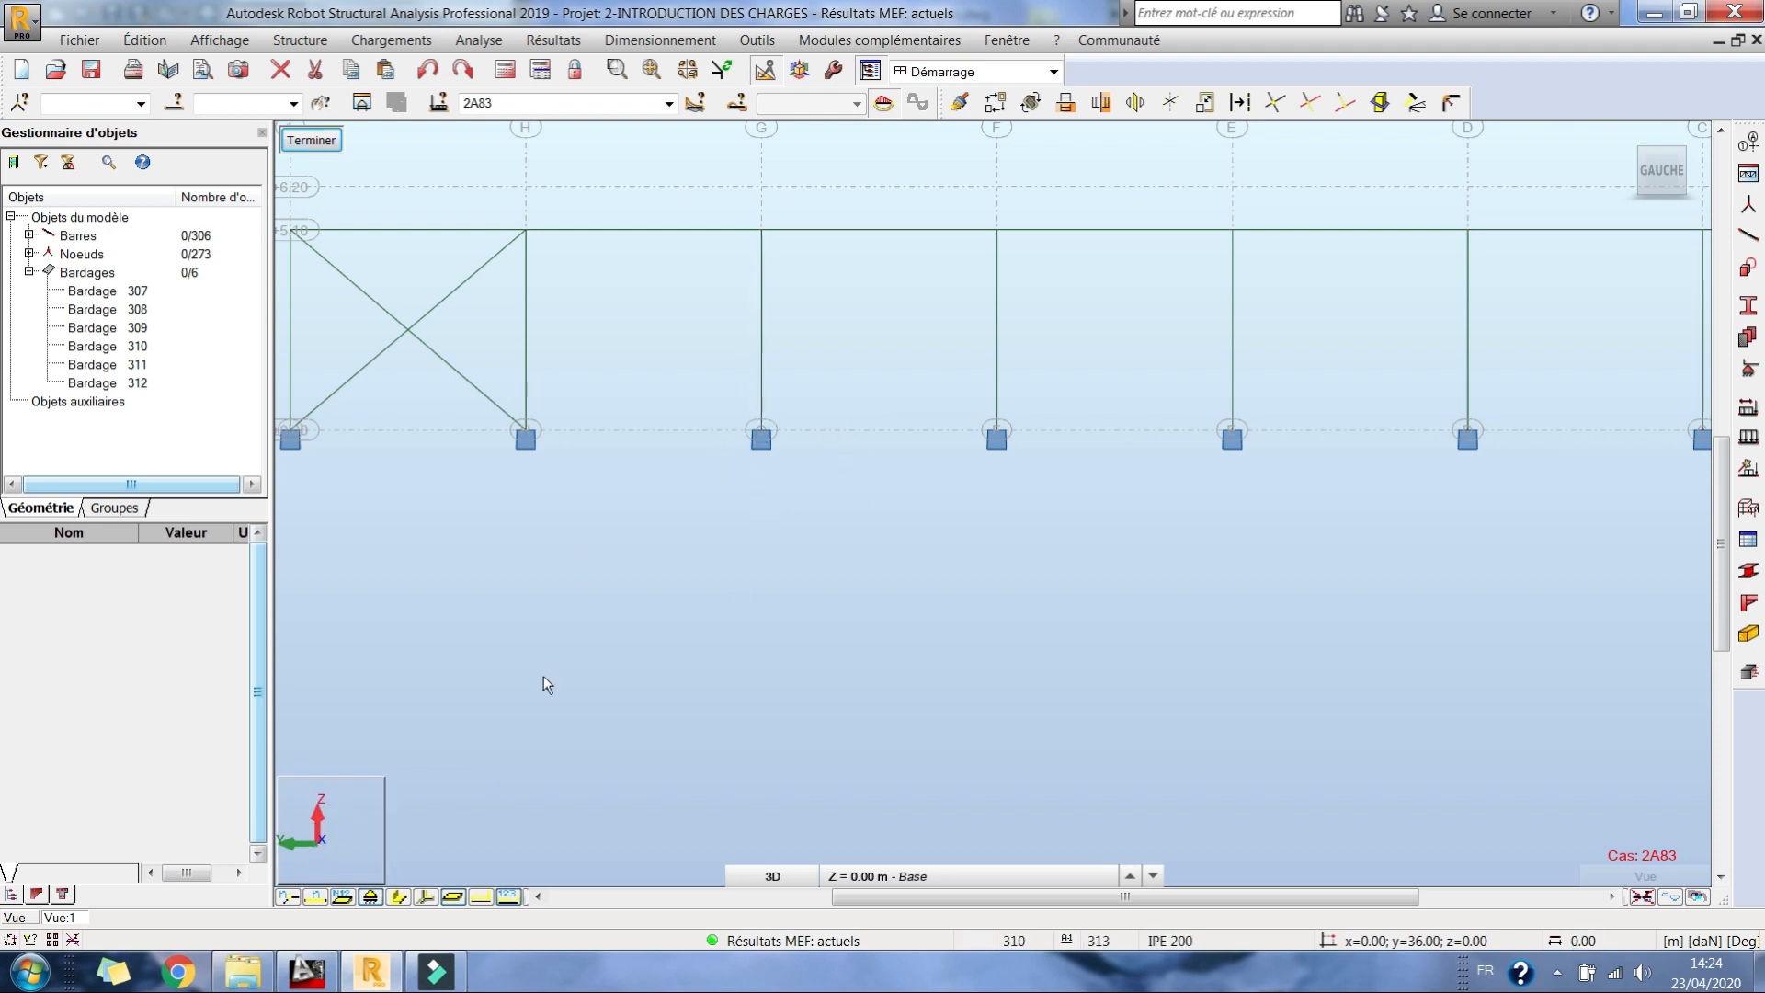
pyautogui.moveTo(754, 433); pyautogui.dragTo(1020, 480, button='middle')
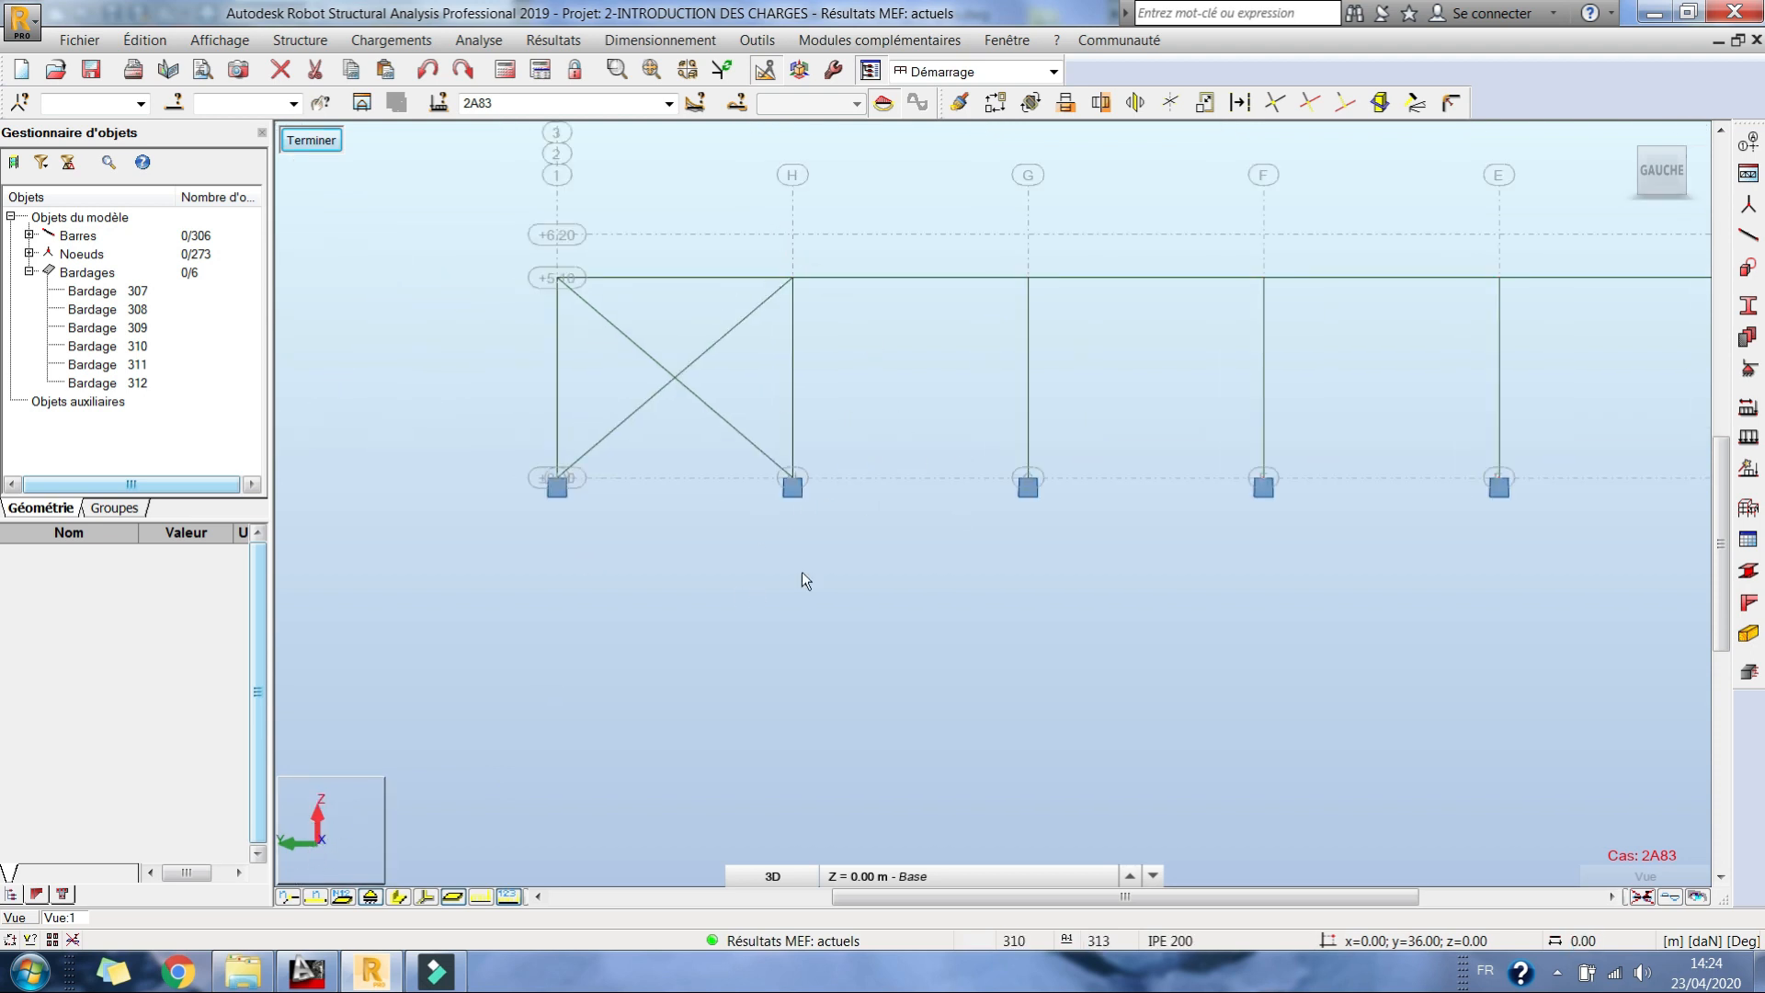
pyautogui.scroll(-2, 801, 412)
pyautogui.moveTo(1056, 374); pyautogui.dragTo(945, 367, button='middle')
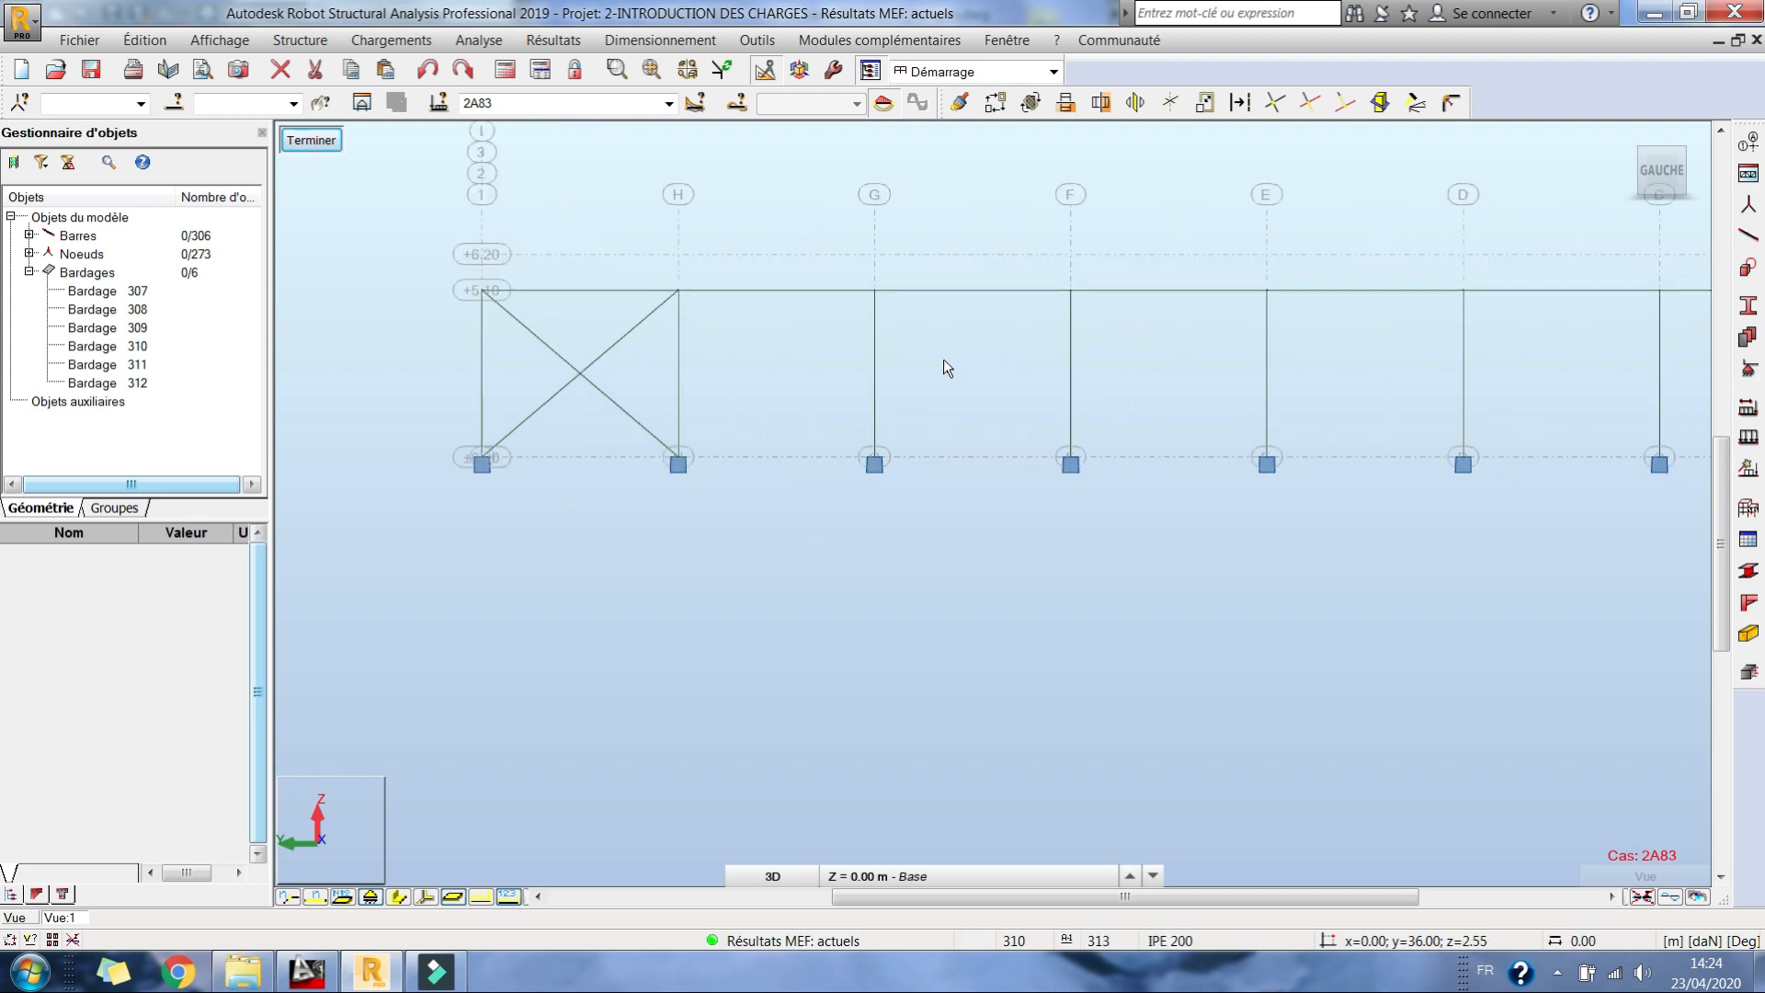
pyautogui.moveTo(1000, 427); pyautogui.dragTo(873, 383, button='middle')
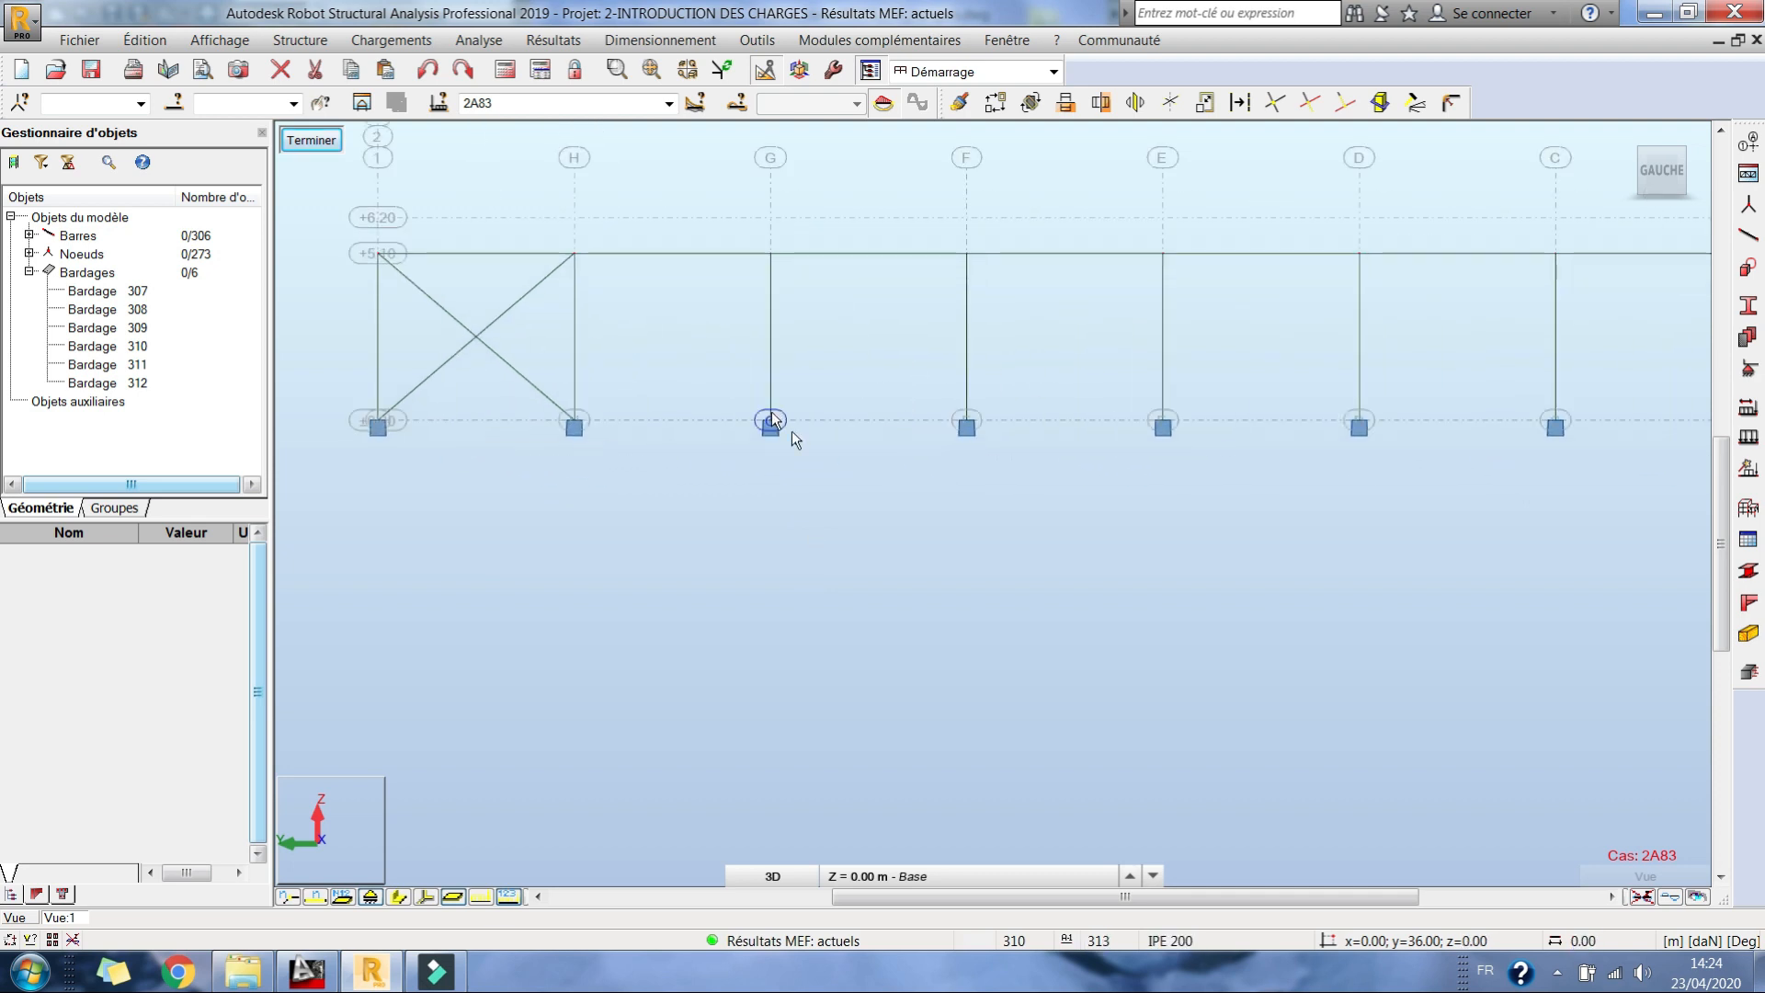
# Step: Define a rigid nodal support named Encastrement/RX with every direction blocked except RX, and leave the substructure view
pyautogui.click(1748, 369)
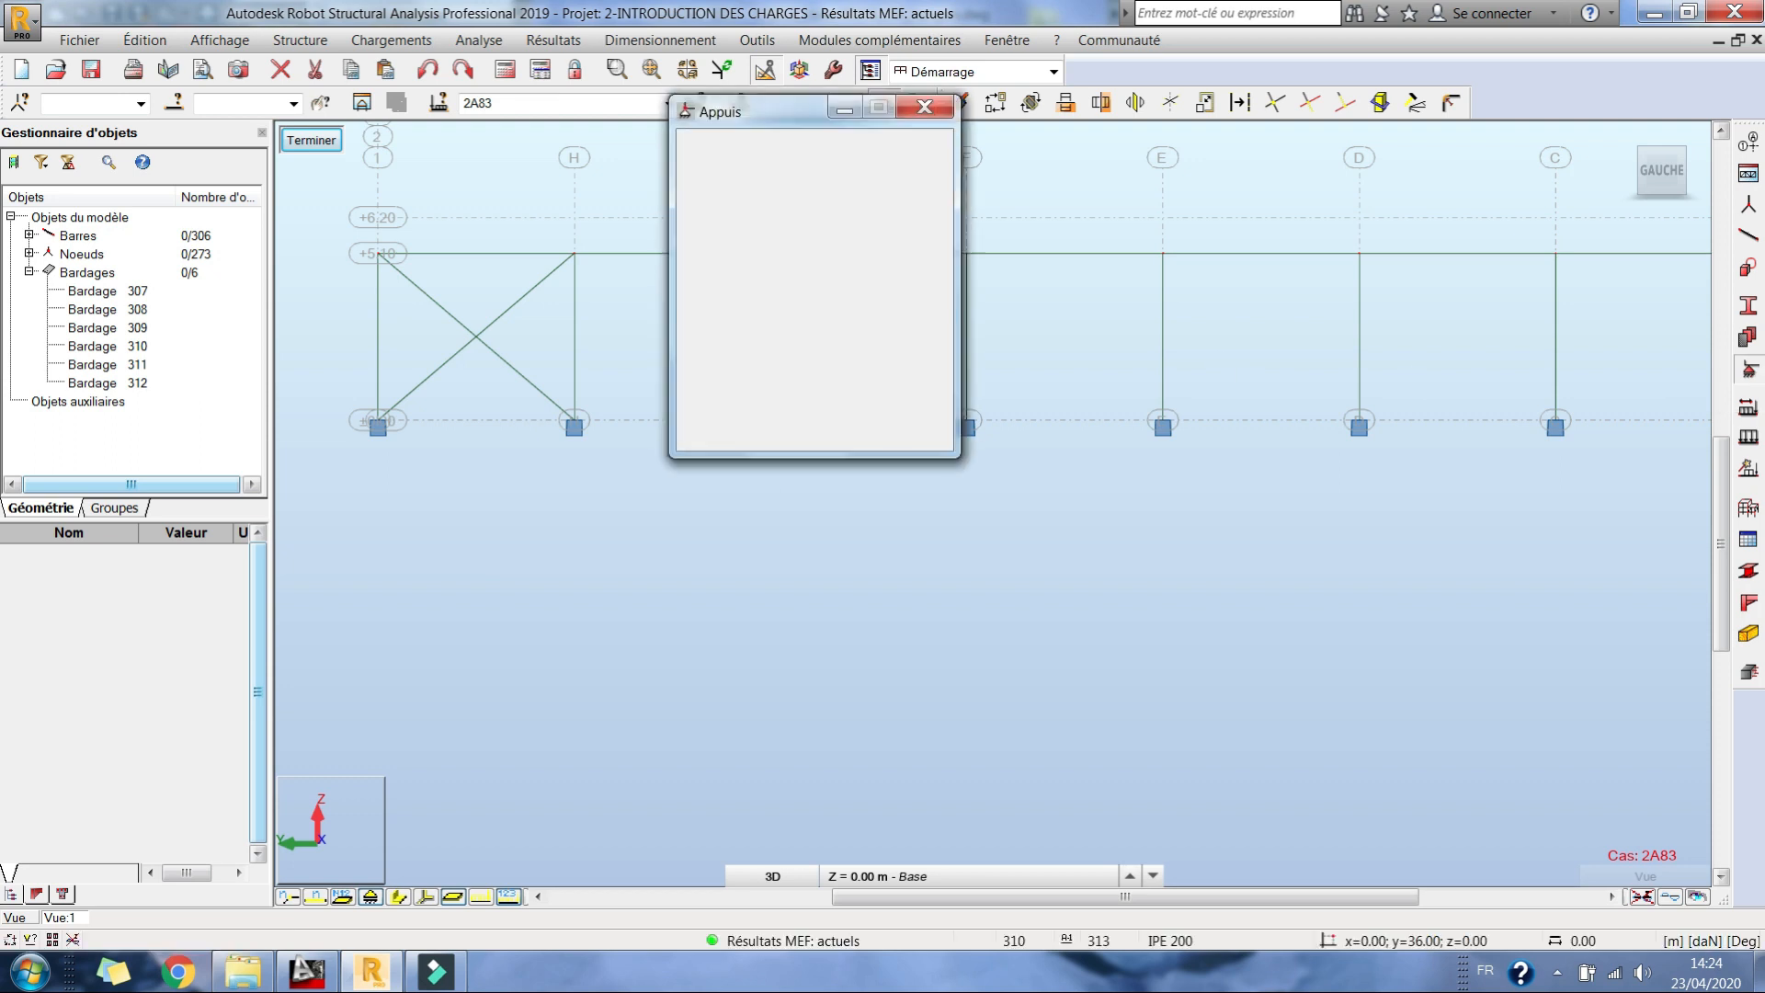
pyautogui.moveTo(888, 522); pyautogui.dragTo(859, 632, button='middle')
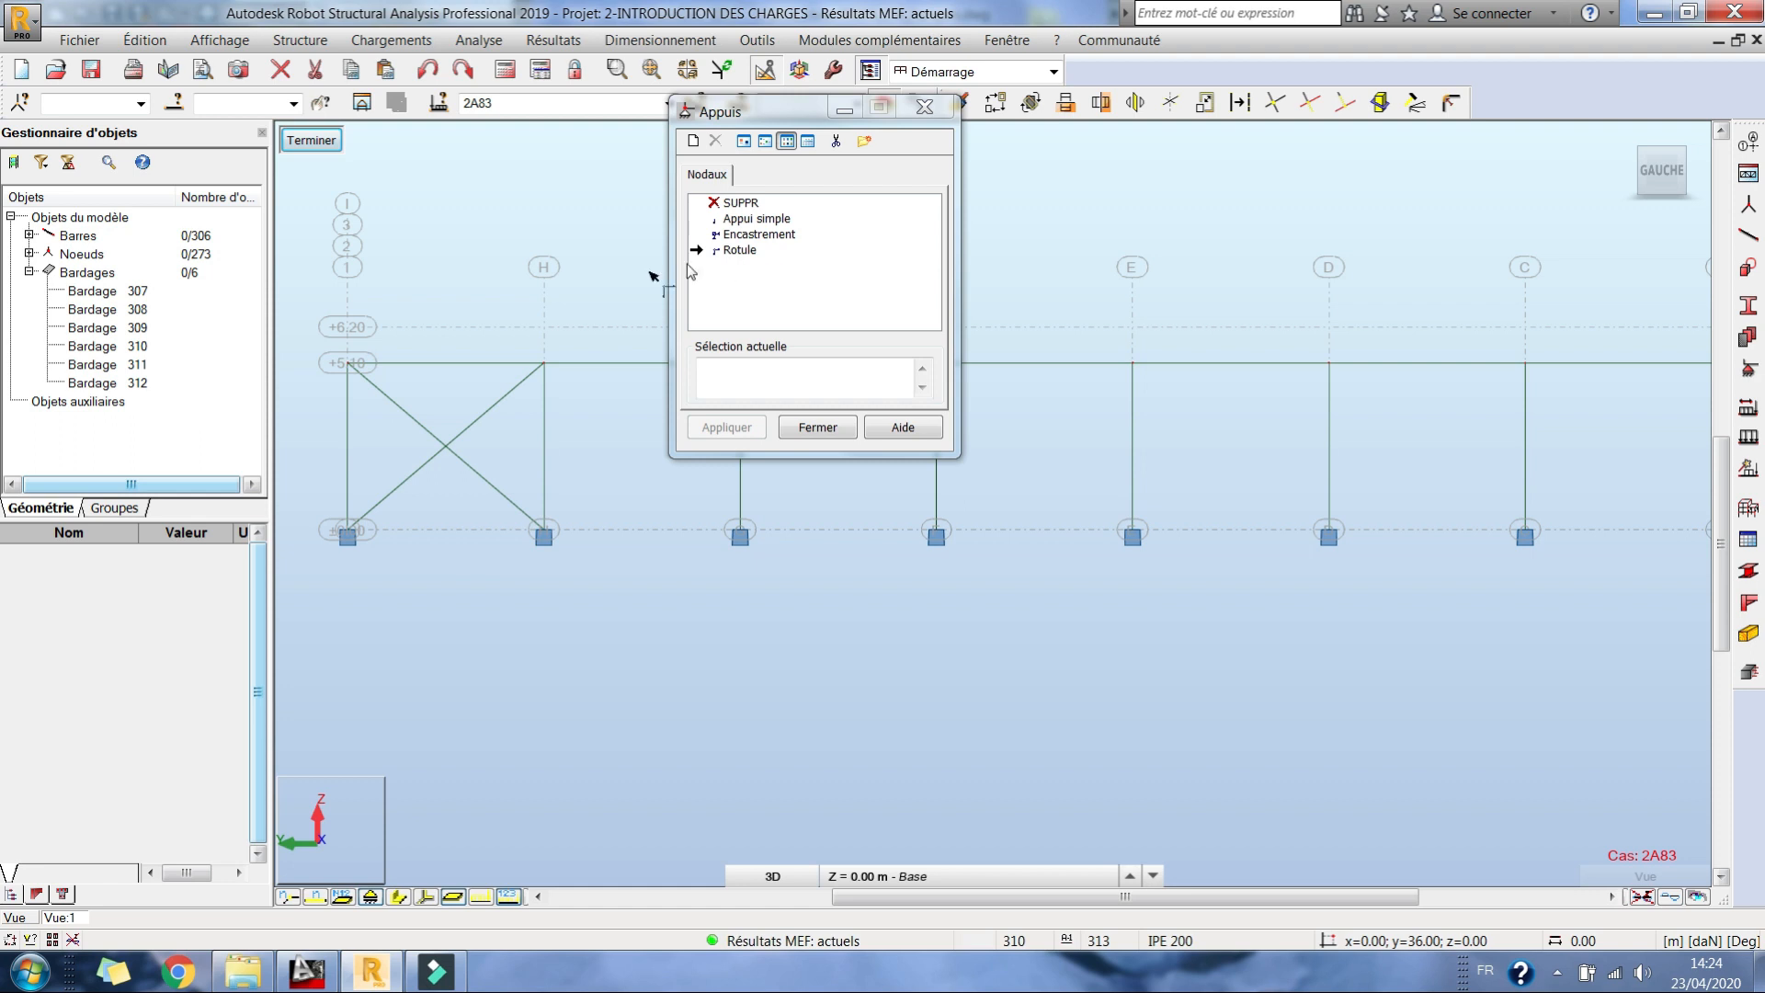
pyautogui.doubleClick(749, 234)
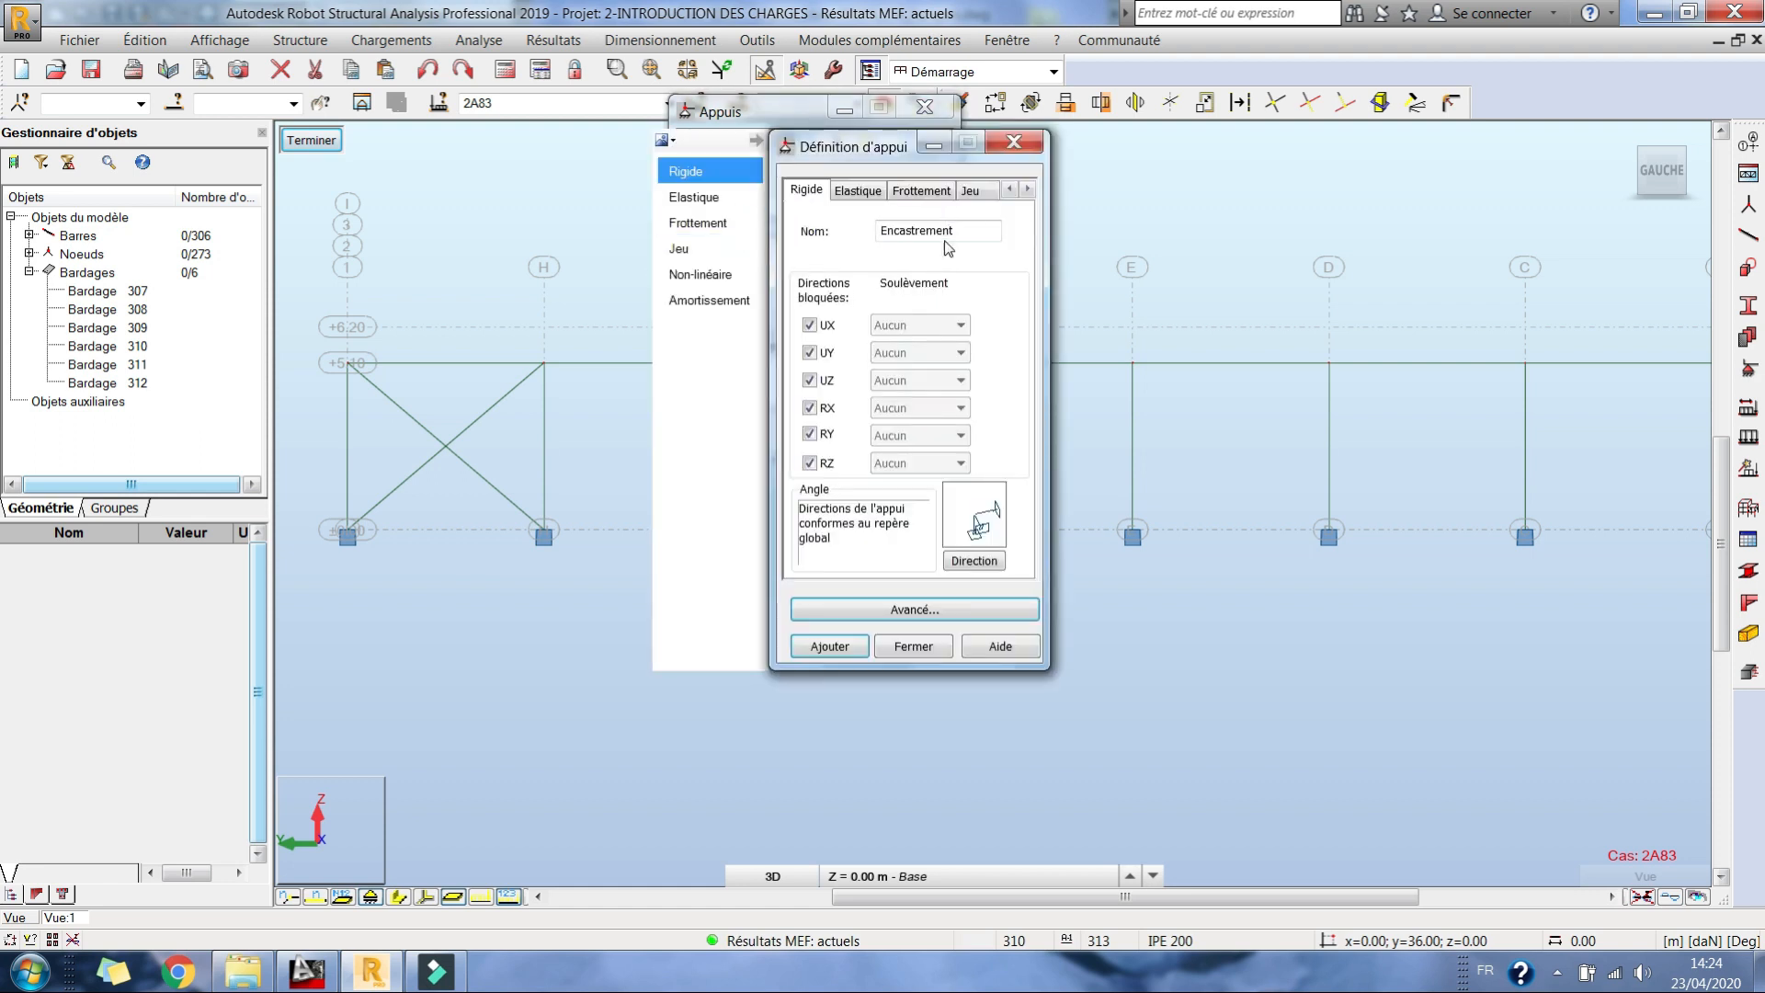
pyautogui.click(815, 409)
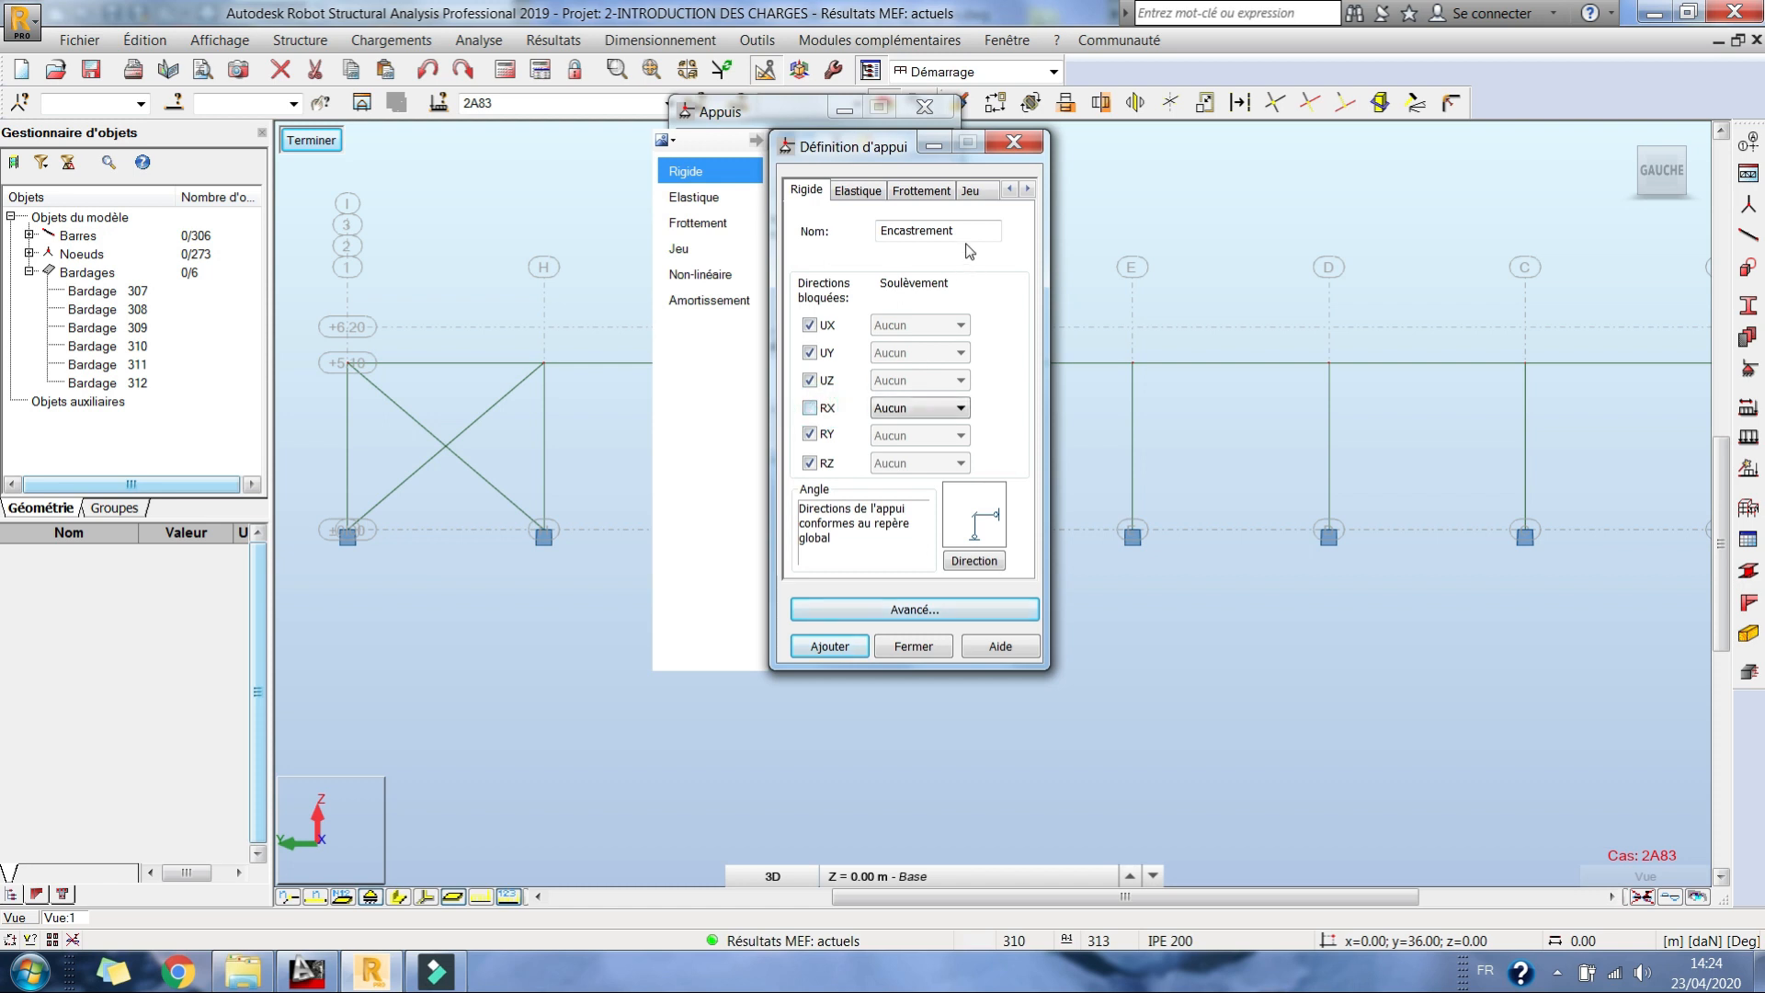
pyautogui.click(908, 647)
pyautogui.click(312, 141)
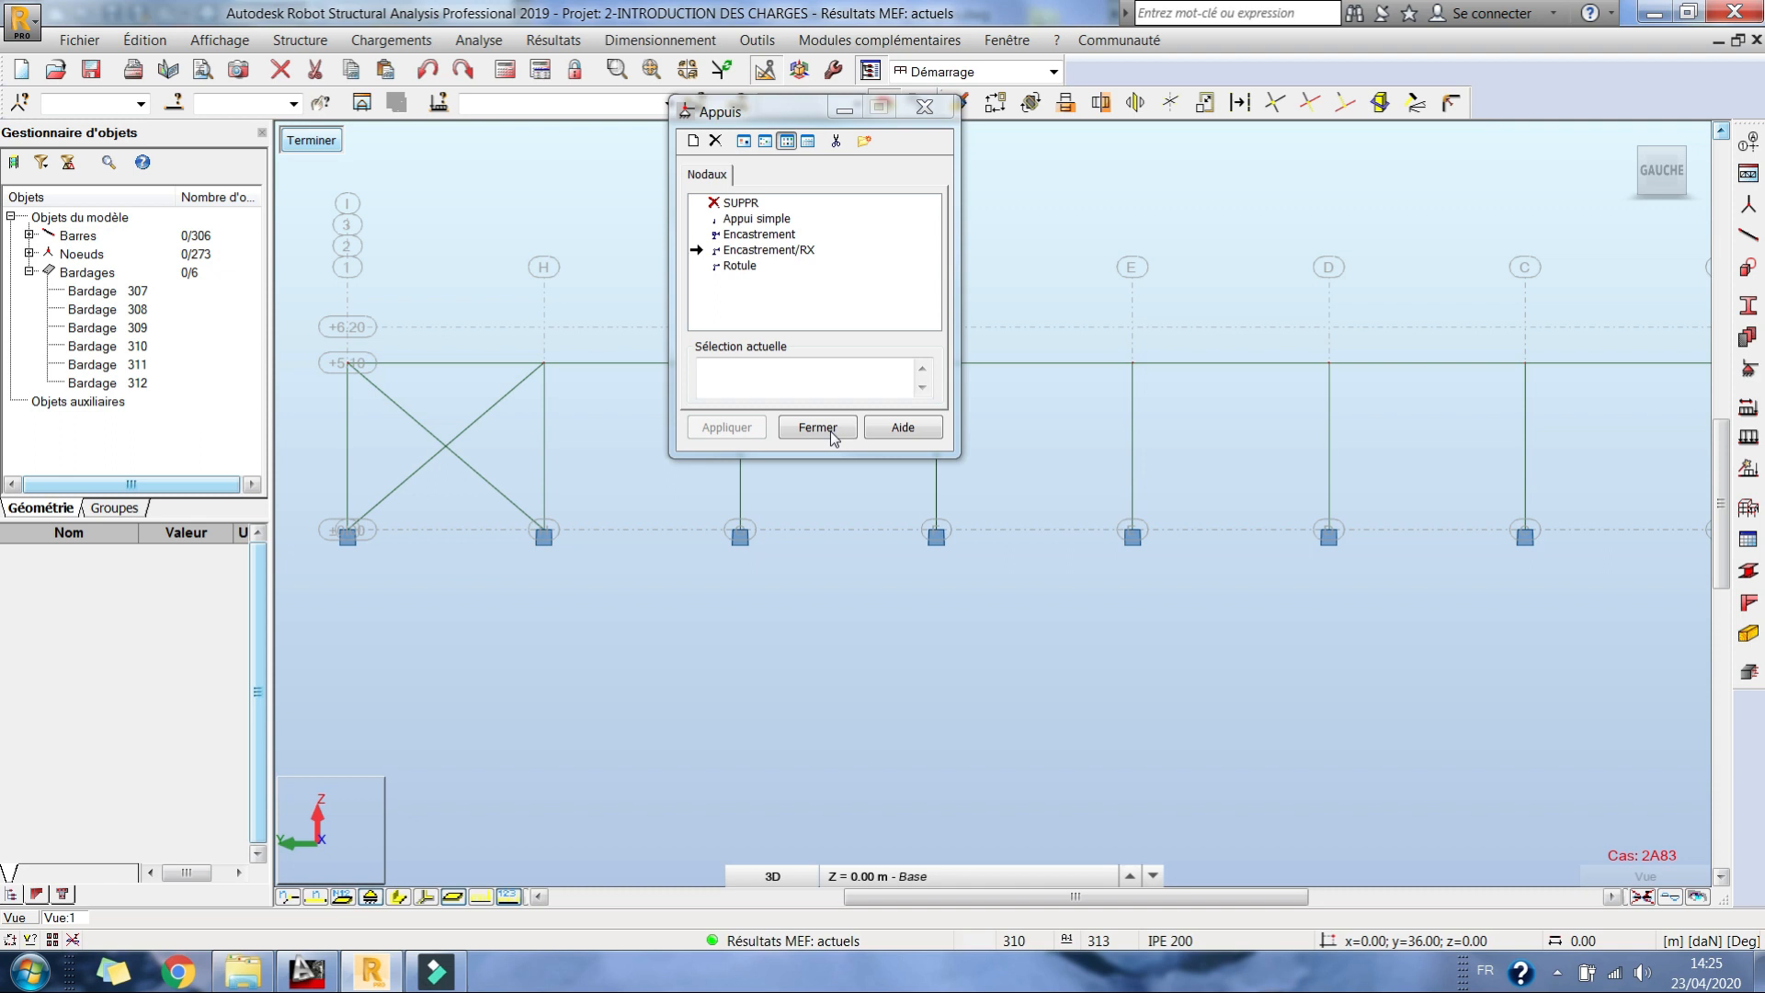
# Step: Assign the Encastrement/RX support to all the column bases along axes 1 and 3 in the rear elevation
pyautogui.click(1642, 180)
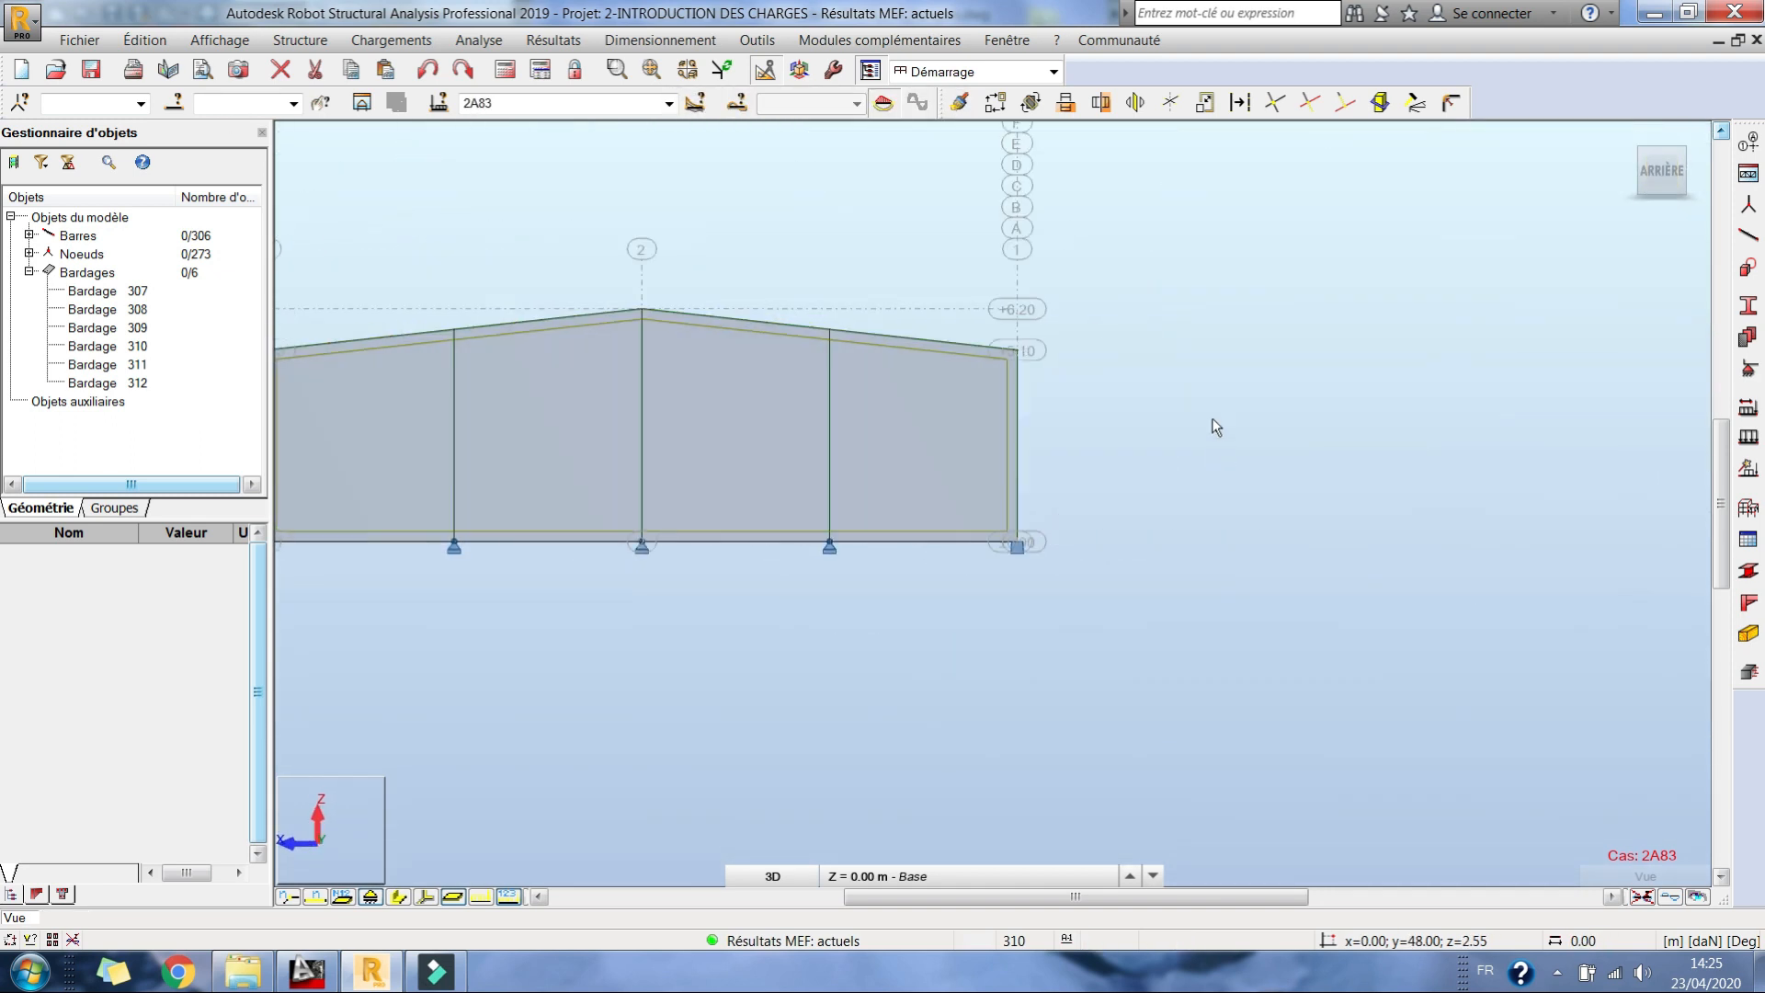
pyautogui.click(1750, 372)
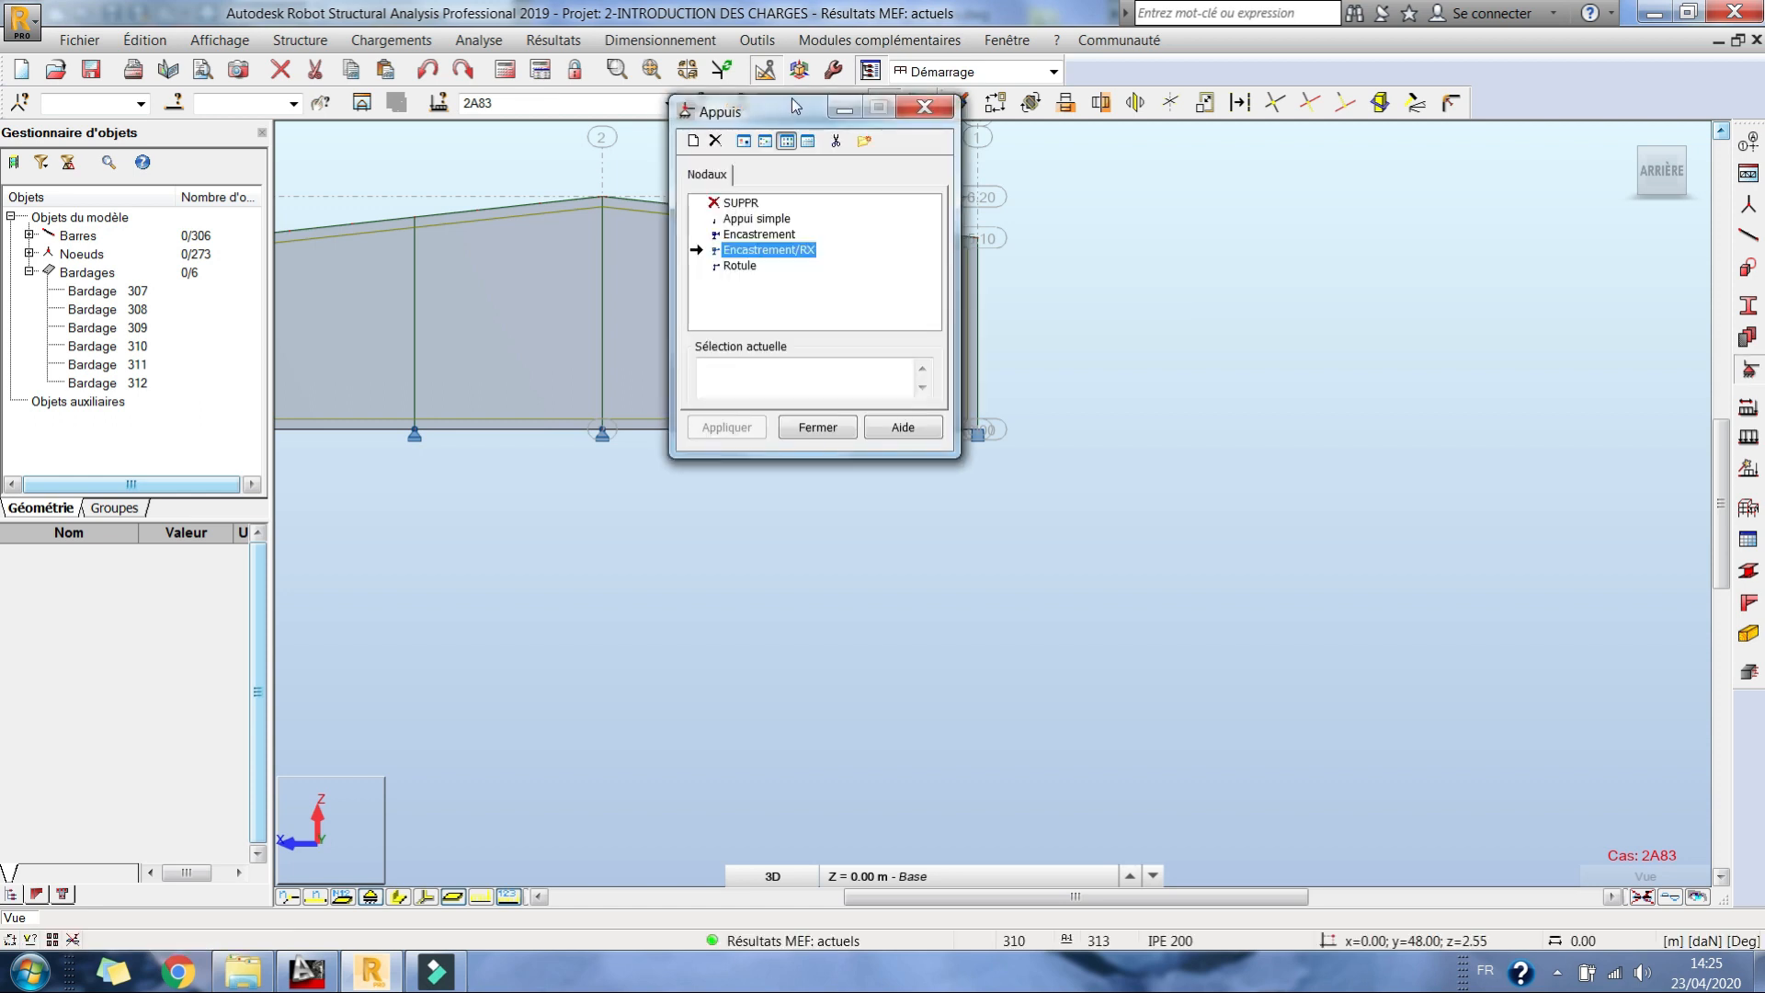
pyautogui.click(1378, 363)
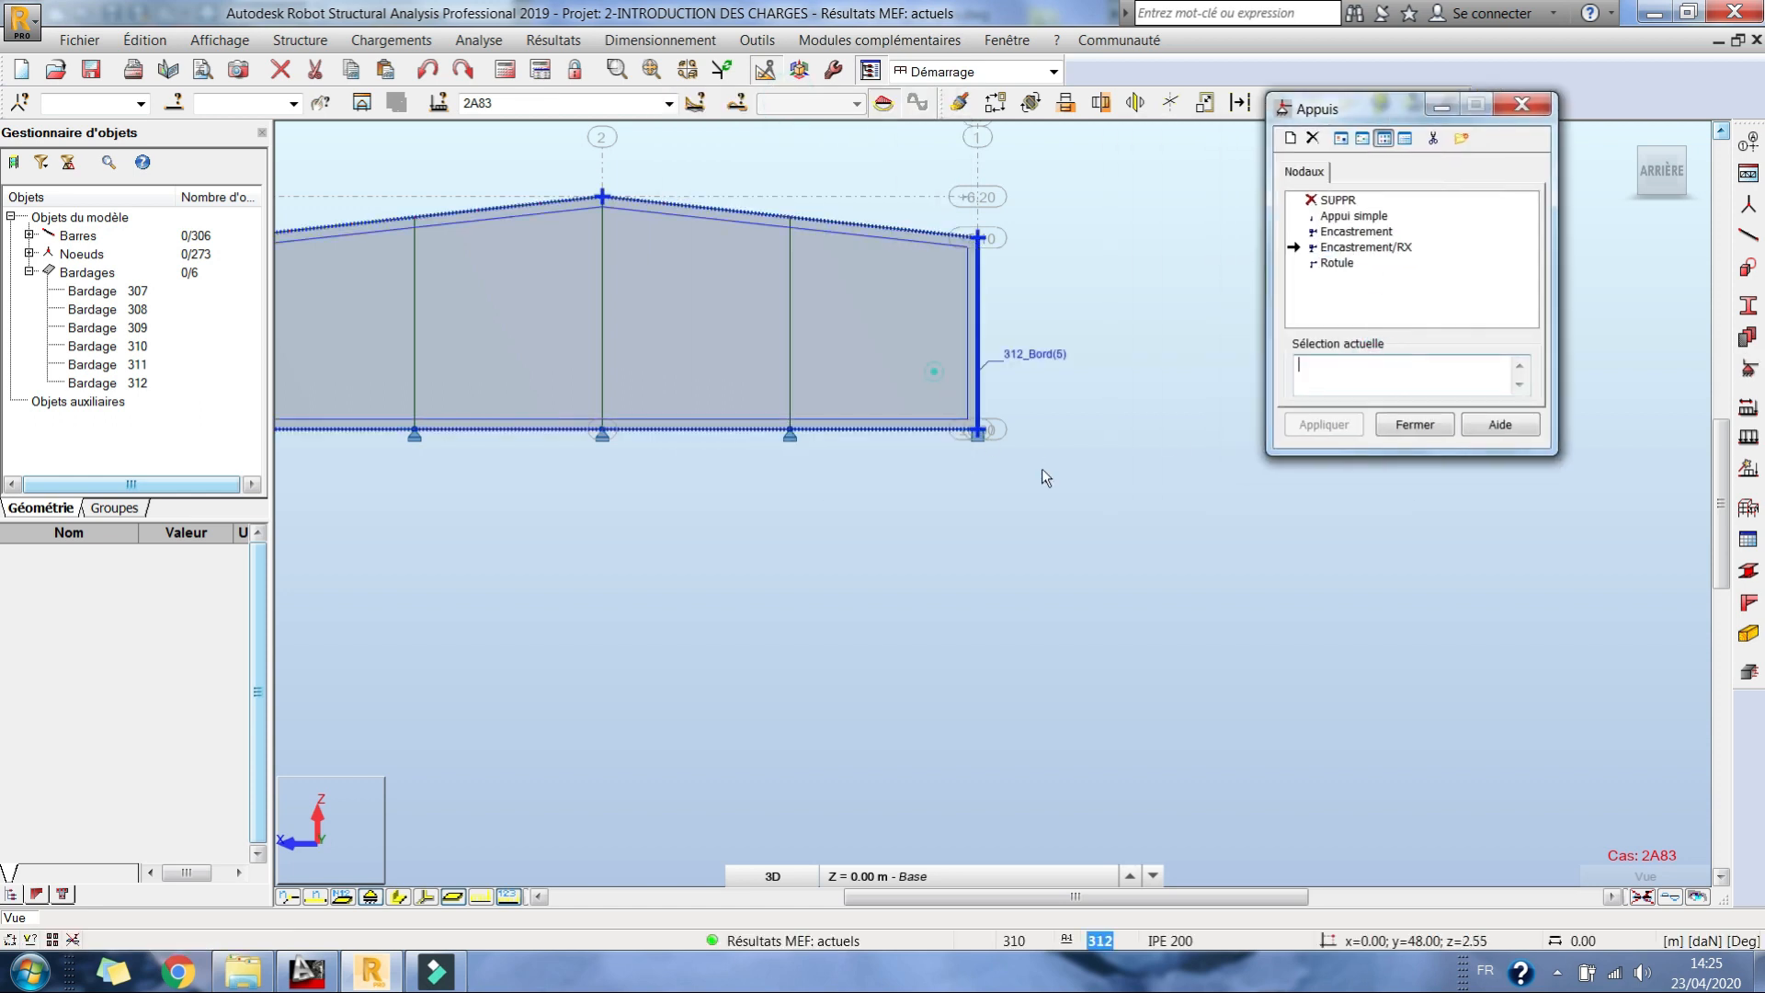
pyautogui.moveTo(934, 372); pyautogui.dragTo(1102, 545)
pyautogui.click(1323, 424)
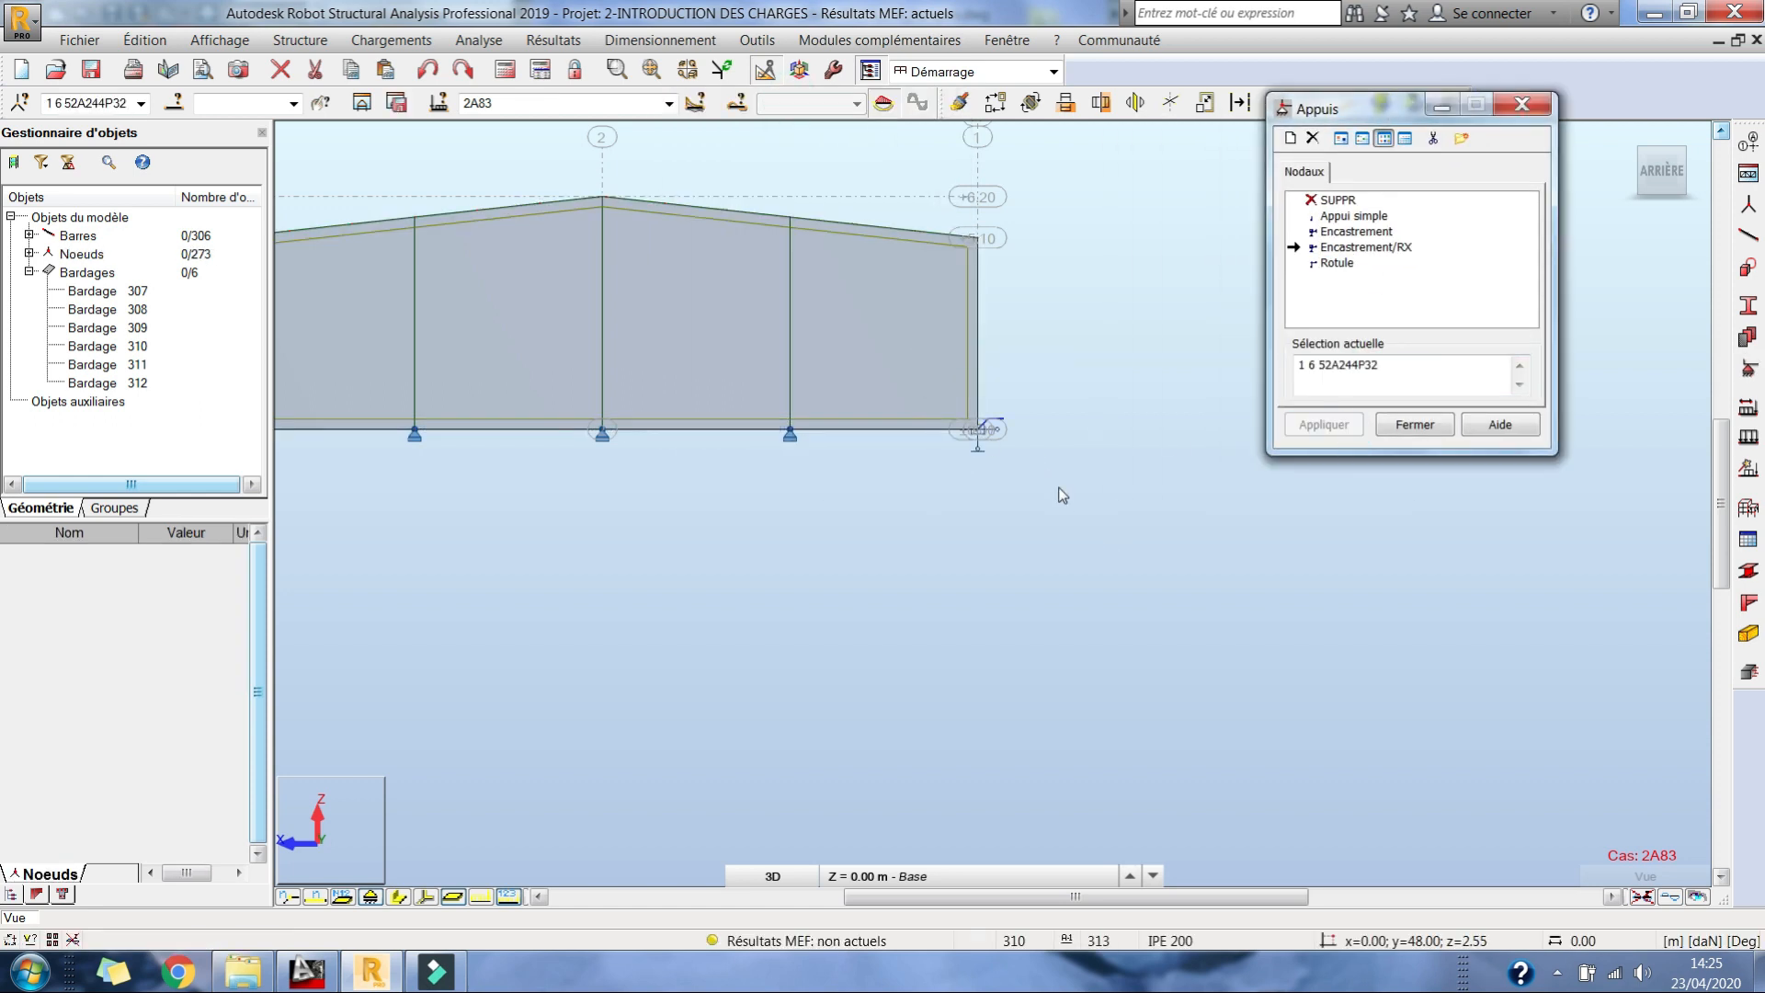
pyautogui.moveTo(681, 362); pyautogui.dragTo(802, 487)
pyautogui.click(1323, 424)
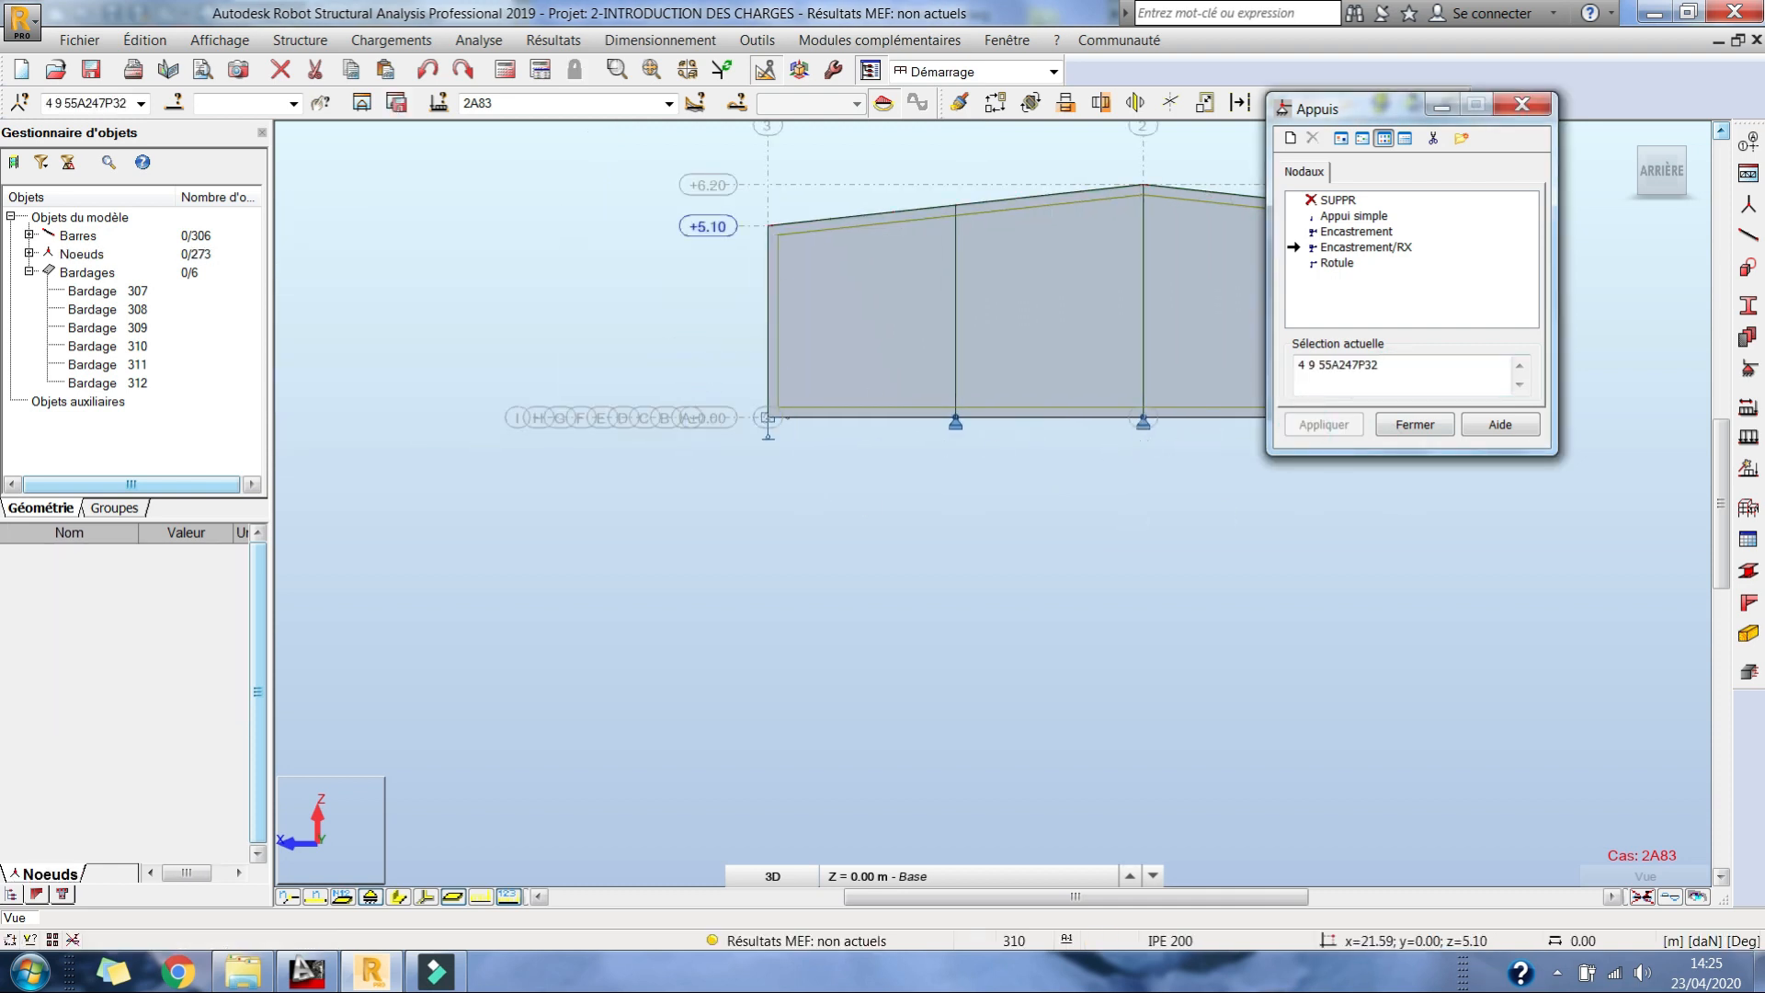
# Step: Return to the 3D view, finish assigning supports, and inspect the column bases along the side walls
pyautogui.rightClick(512, 199)
pyautogui.click(614, 307)
pyautogui.moveTo(1004, 443)
pyautogui.mouseDown()
pyautogui.moveTo(1055, 524)
pyautogui.moveTo(733, 583)
pyautogui.moveTo(884, 434)
pyautogui.moveTo(957, 484)
pyautogui.moveTo(998, 452)
pyautogui.mouseUp()
pyautogui.scroll(-1, 998, 452)
pyautogui.click(1408, 428)
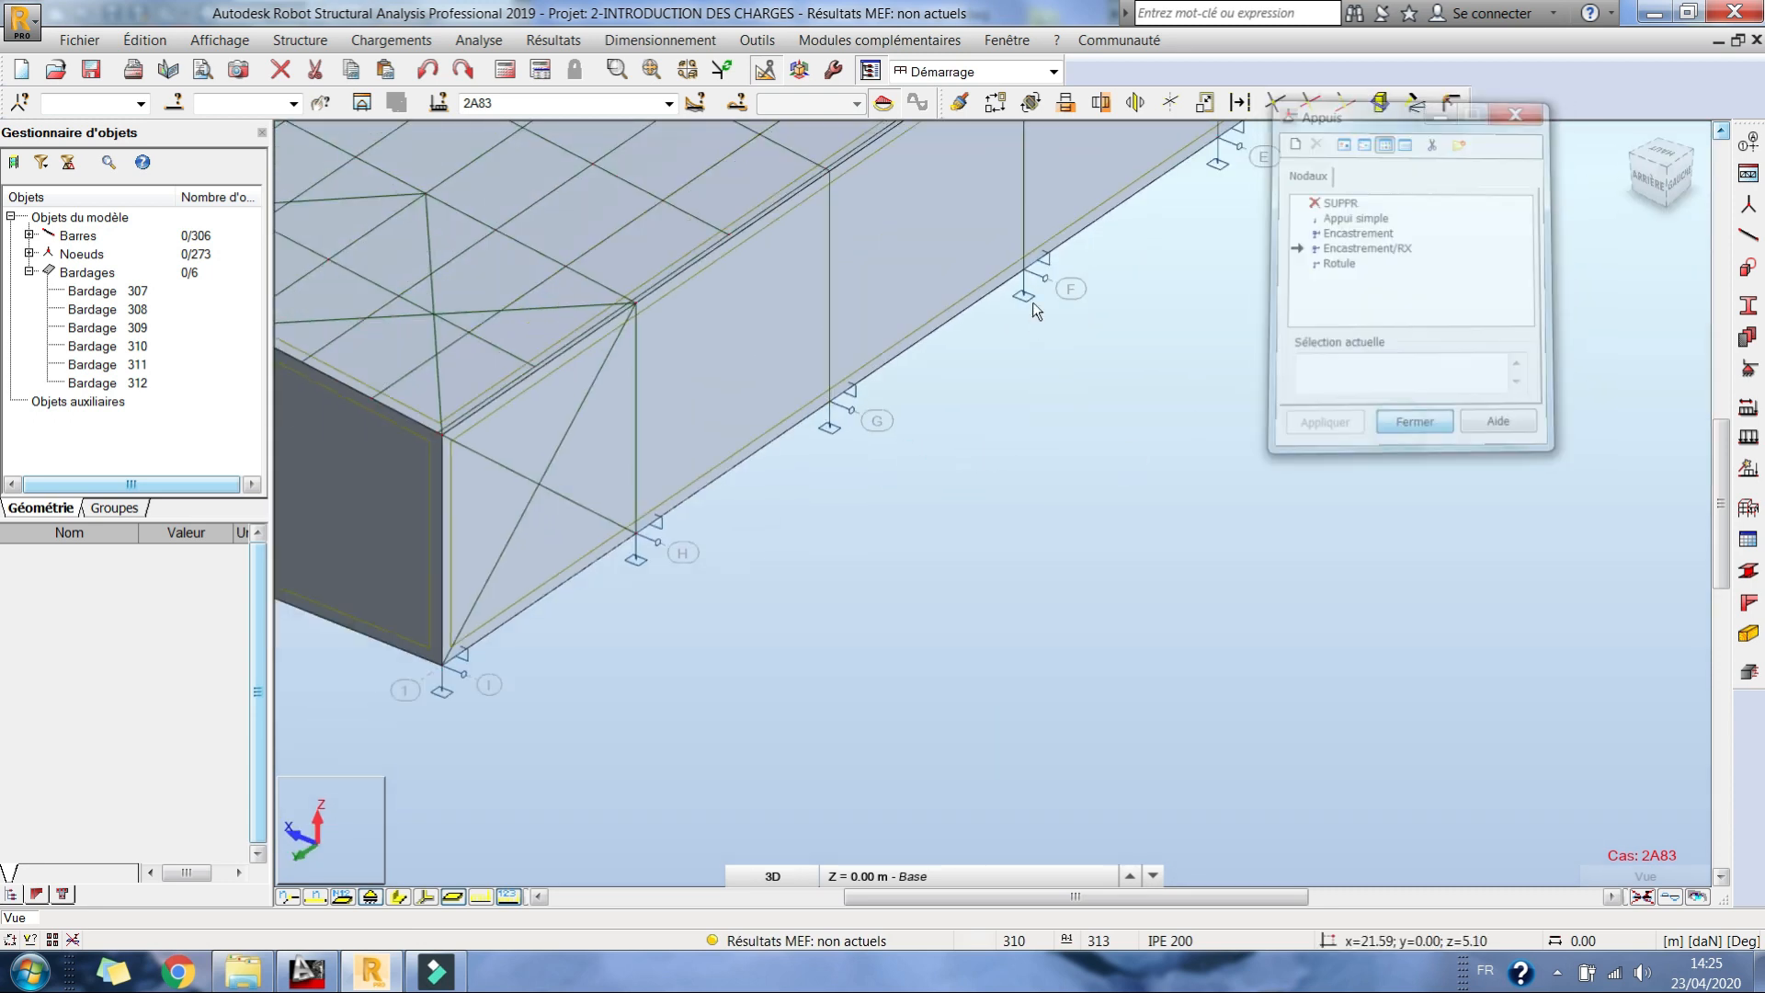
pyautogui.moveTo(1033, 302); pyautogui.dragTo(1221, 576, button='middle')
pyautogui.scroll(-2, 1222, 570)
pyautogui.scroll(-2, 1199, 530)
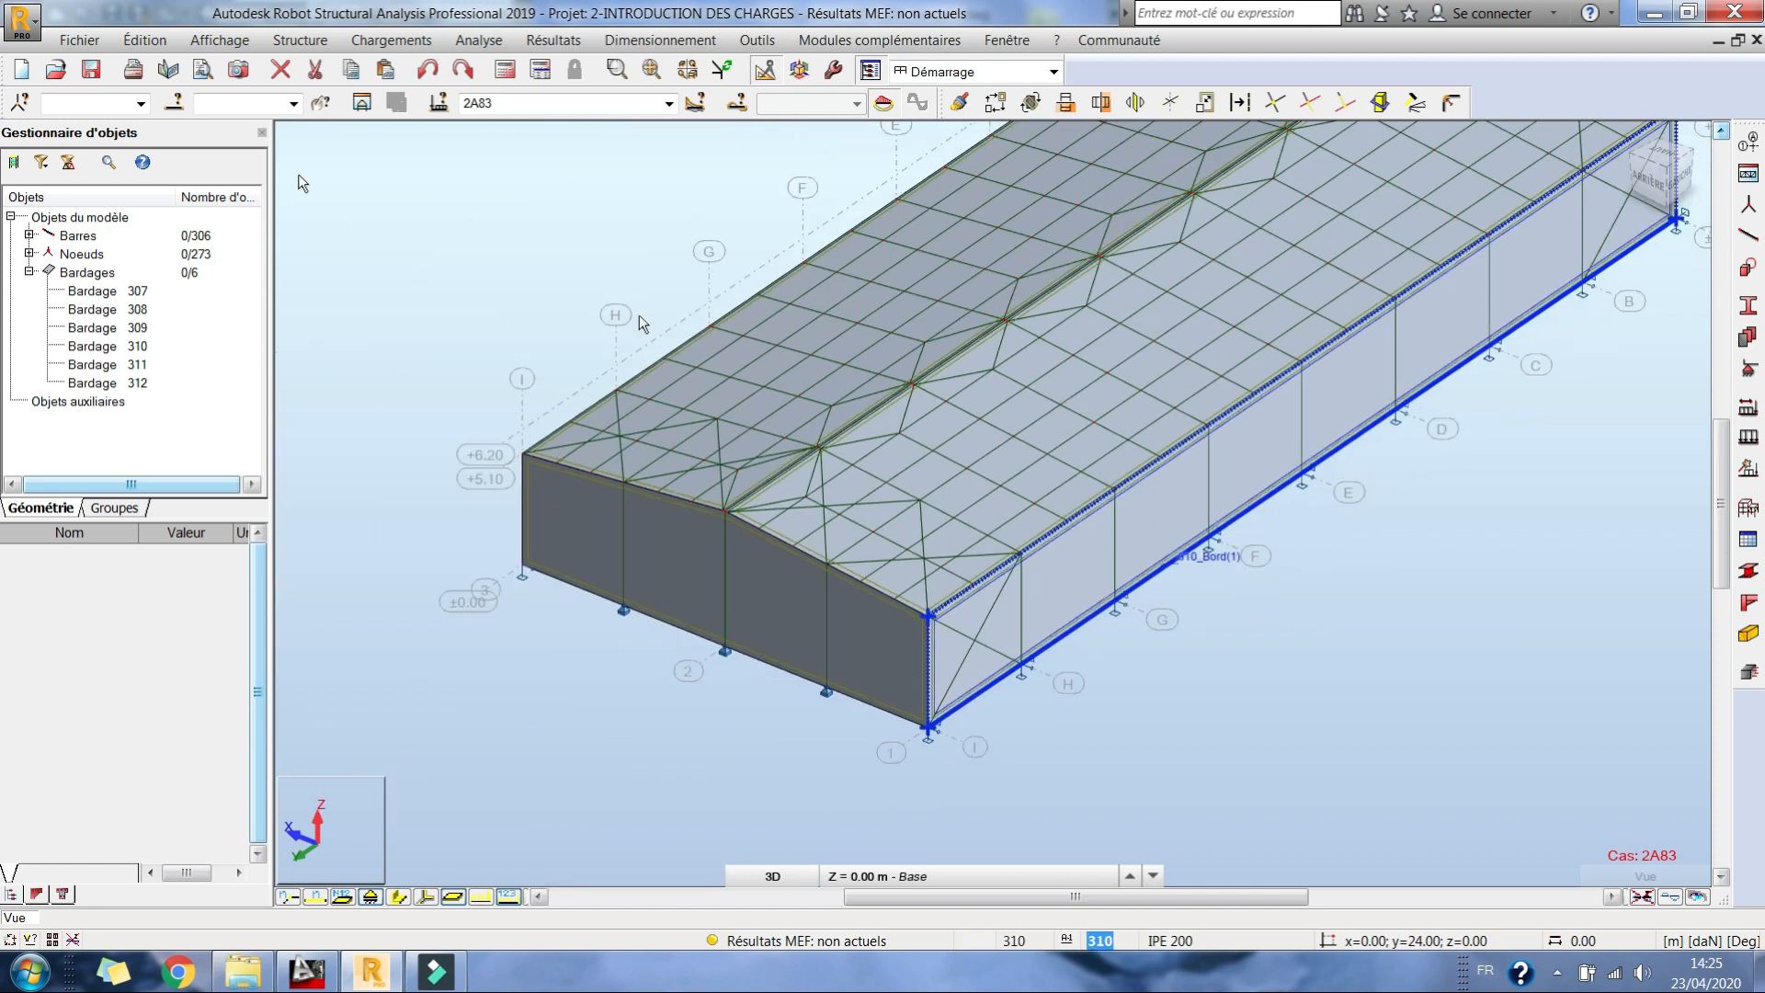
# Step: Save the project and run the structural calculation
pyautogui.click(87, 70)
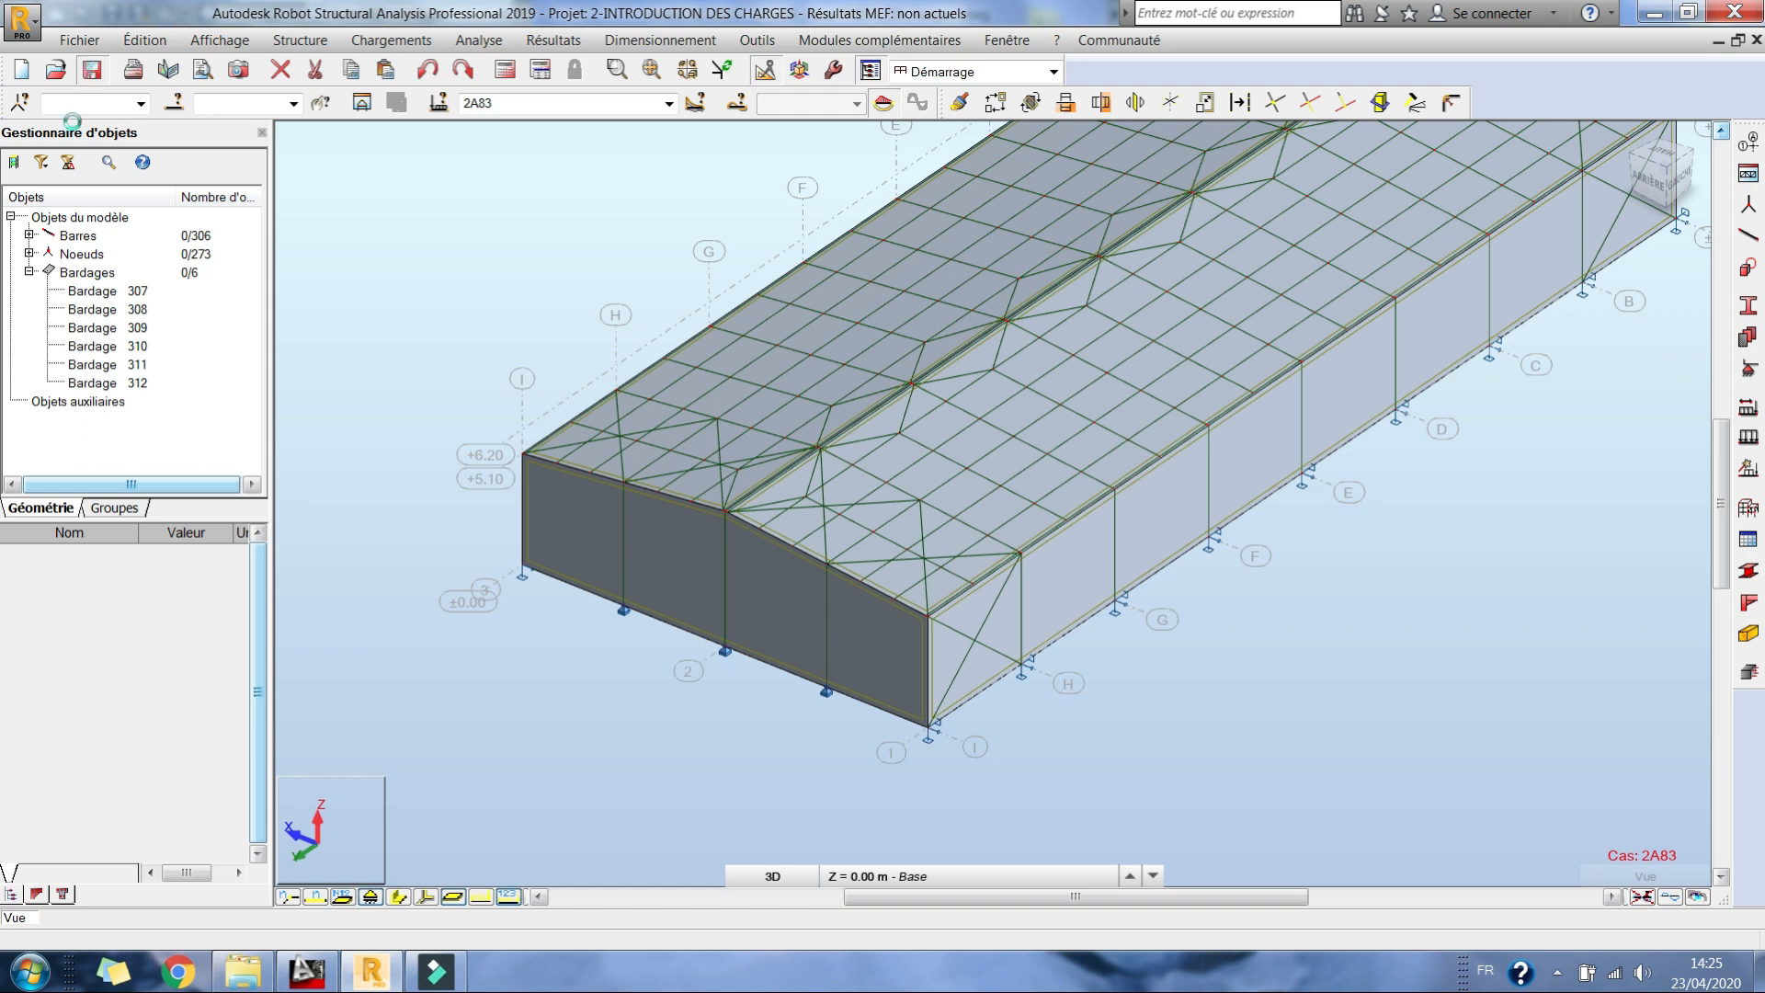
pyautogui.click(504, 70)
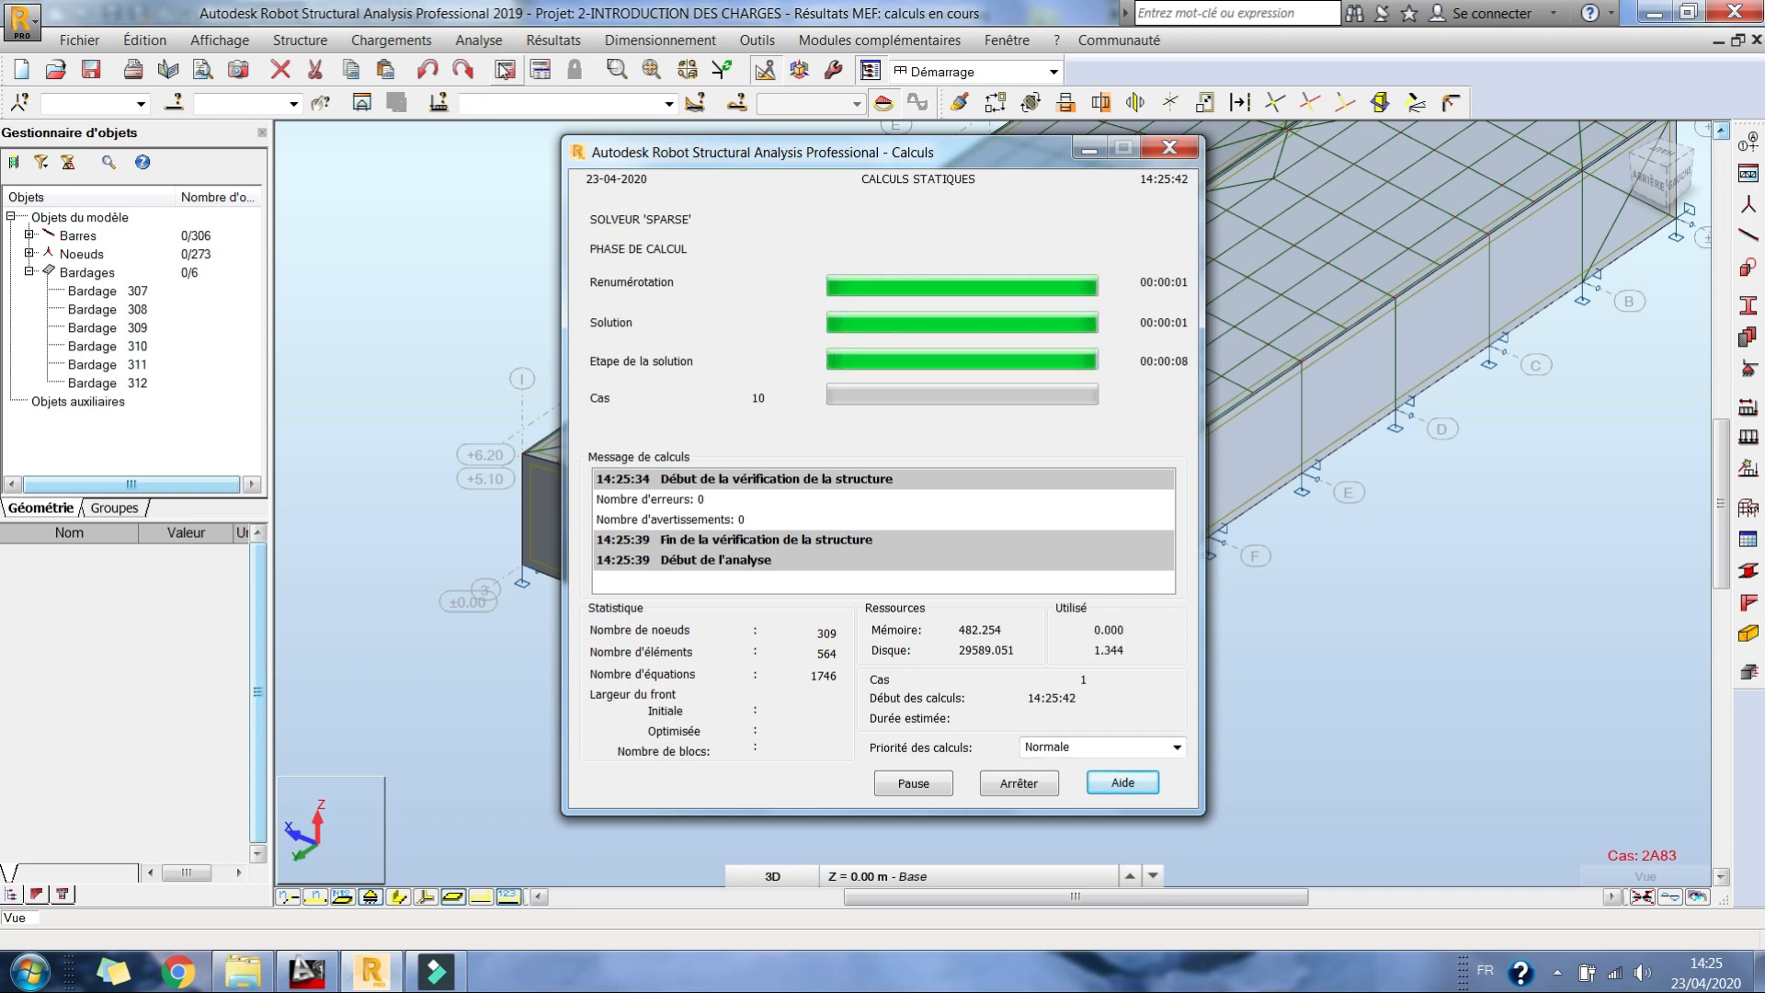
pyautogui.click(1557, 974)
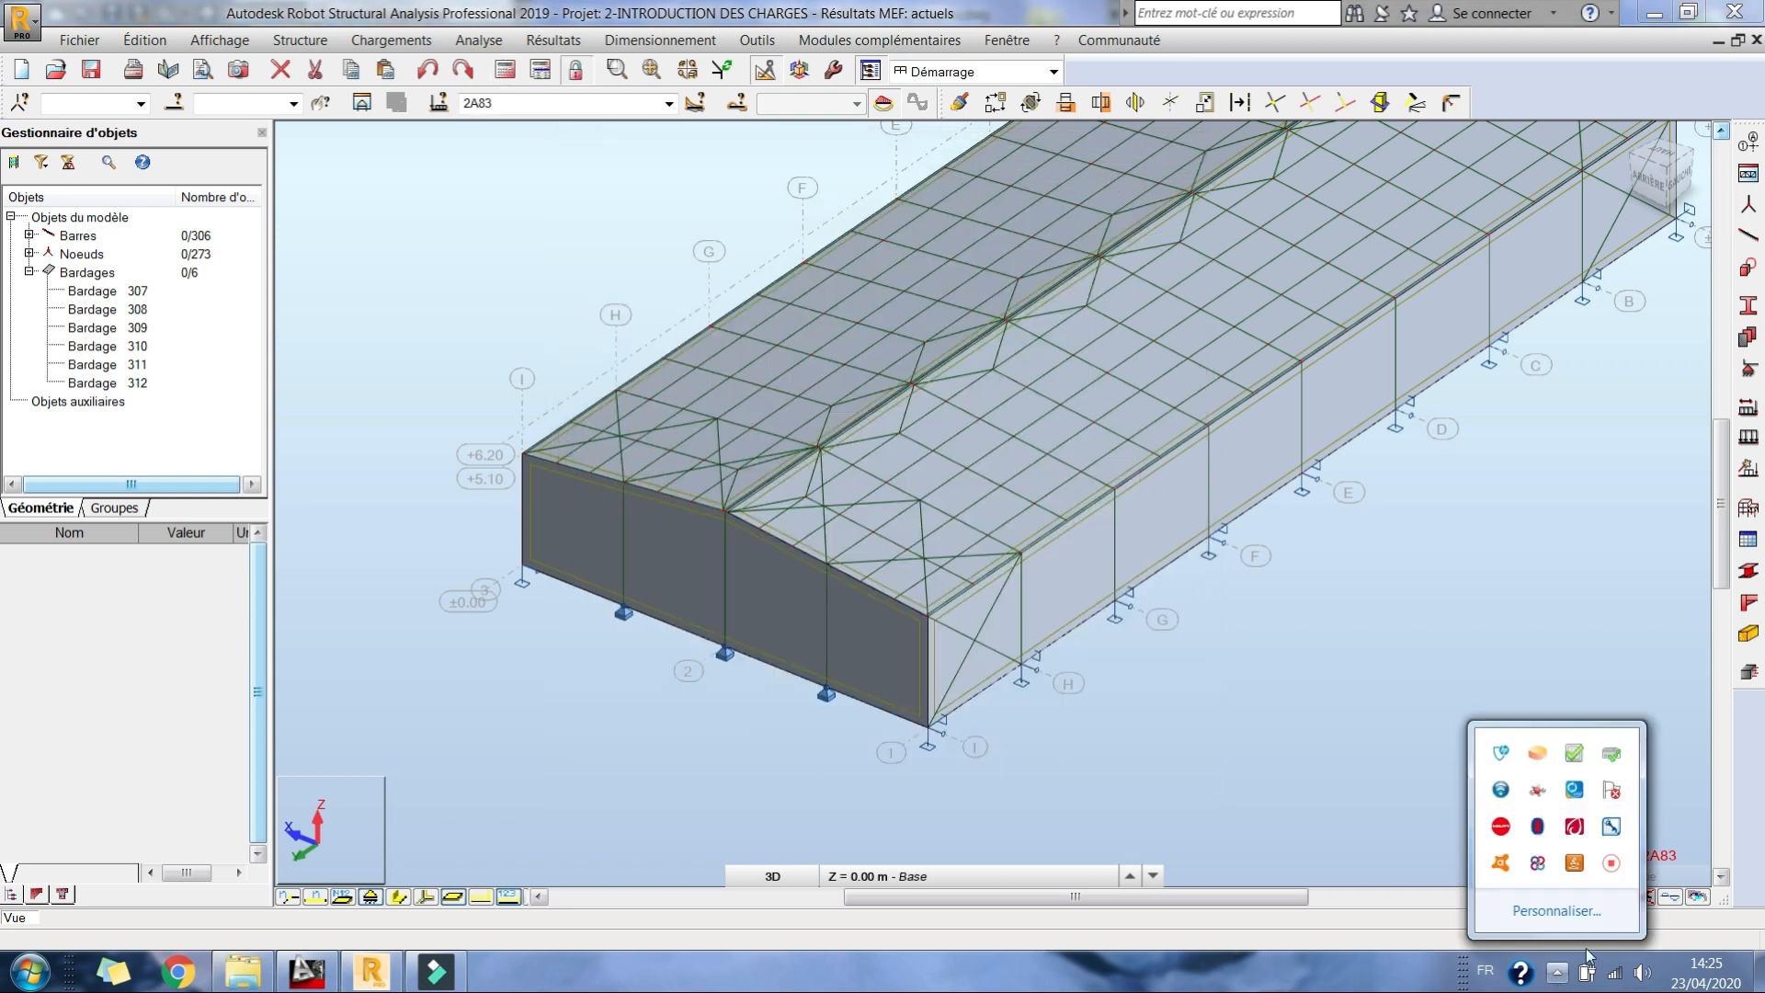
pyautogui.click(1610, 863)
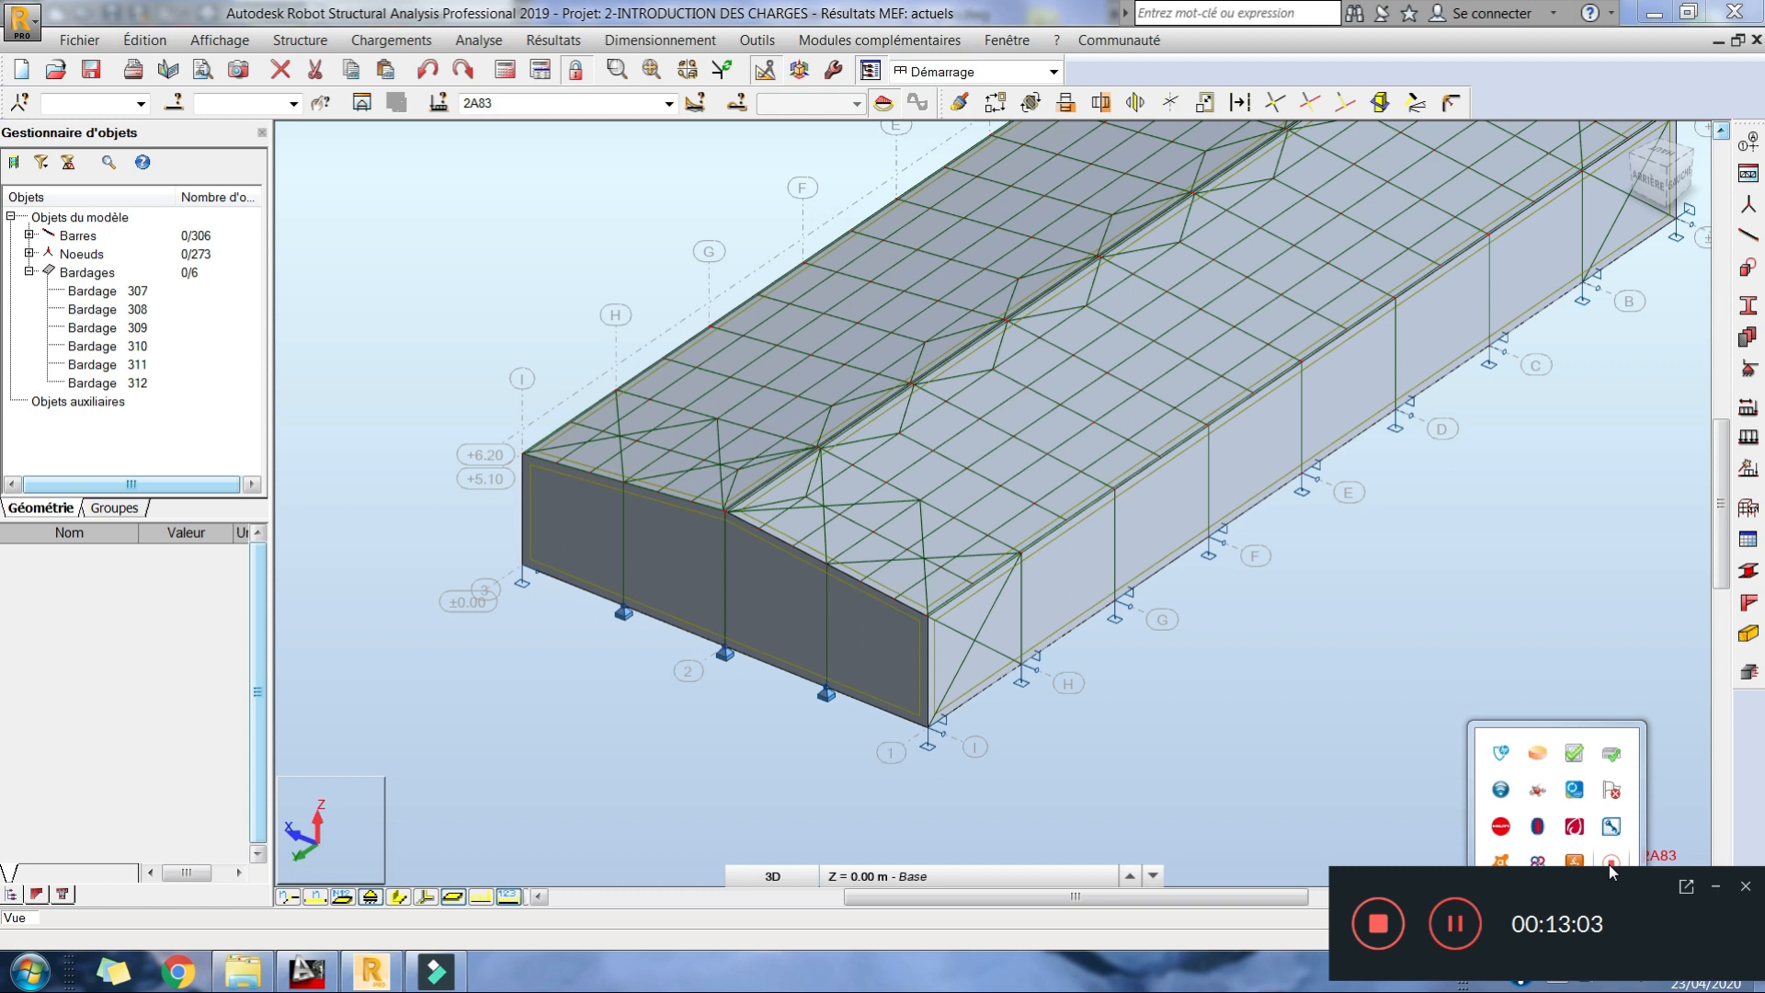